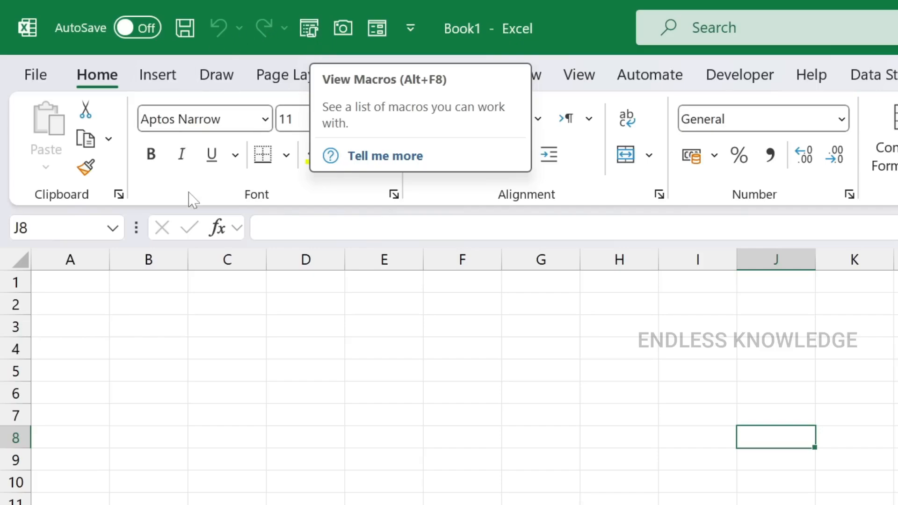
Examine the Insert, Draw and Page Layout commands, the border styles and the cell font settings without changing anything
click(161, 85)
click(216, 84)
click(297, 84)
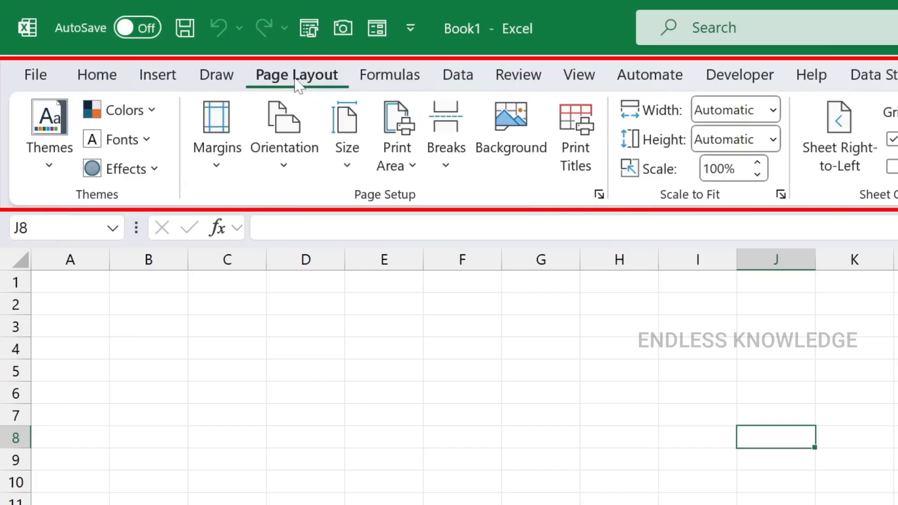
click(114, 88)
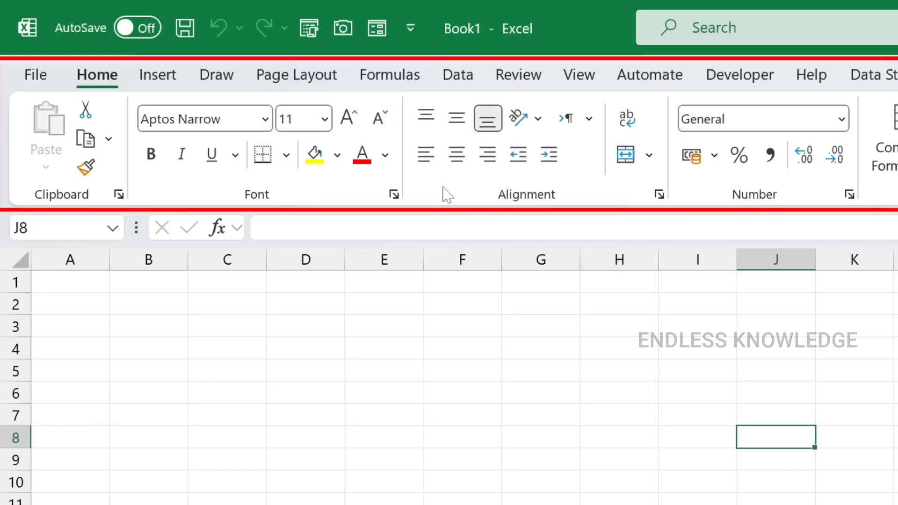
click(289, 162)
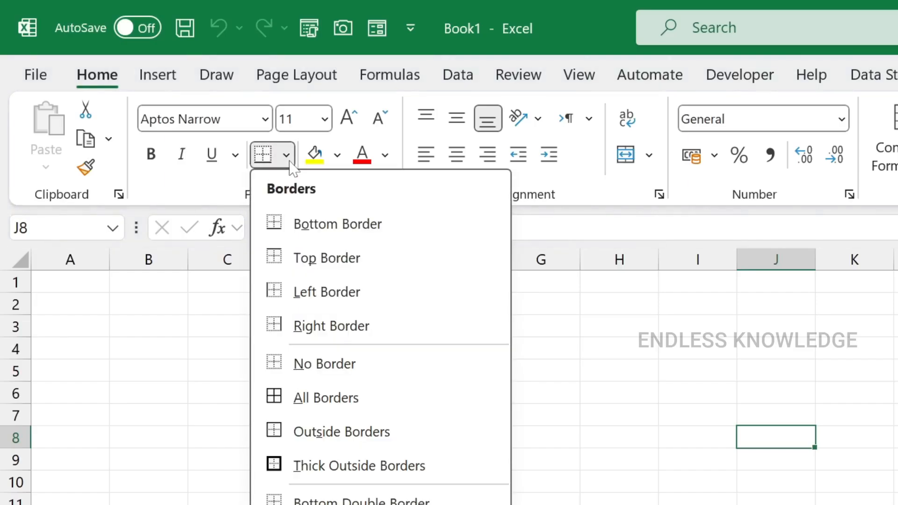
click(290, 161)
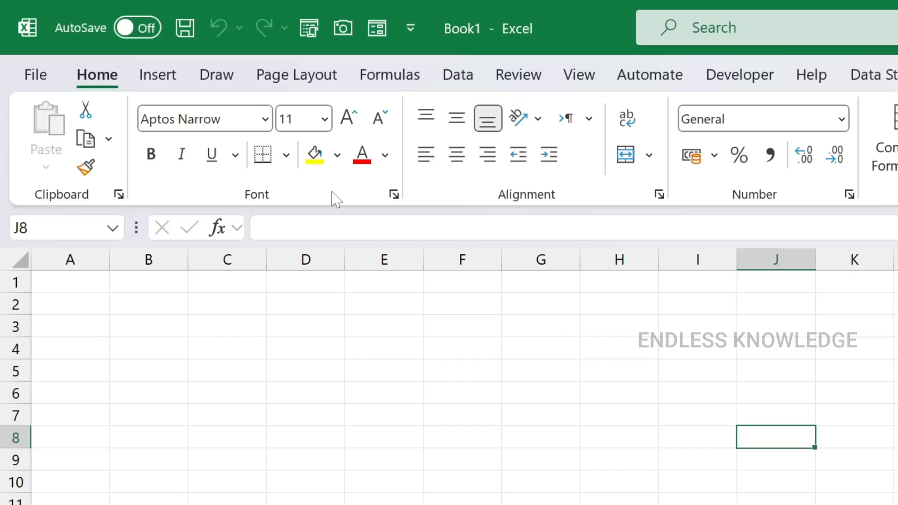
click(393, 194)
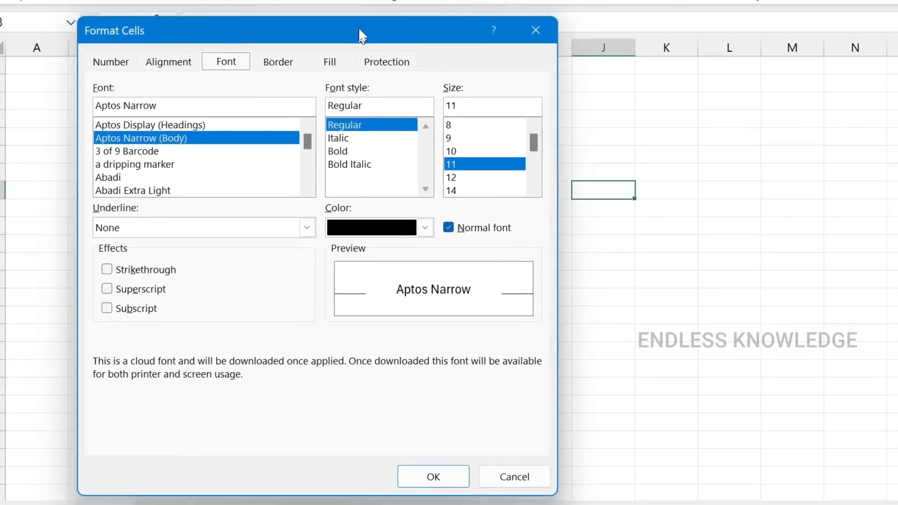
drag(361, 35, 364, 31)
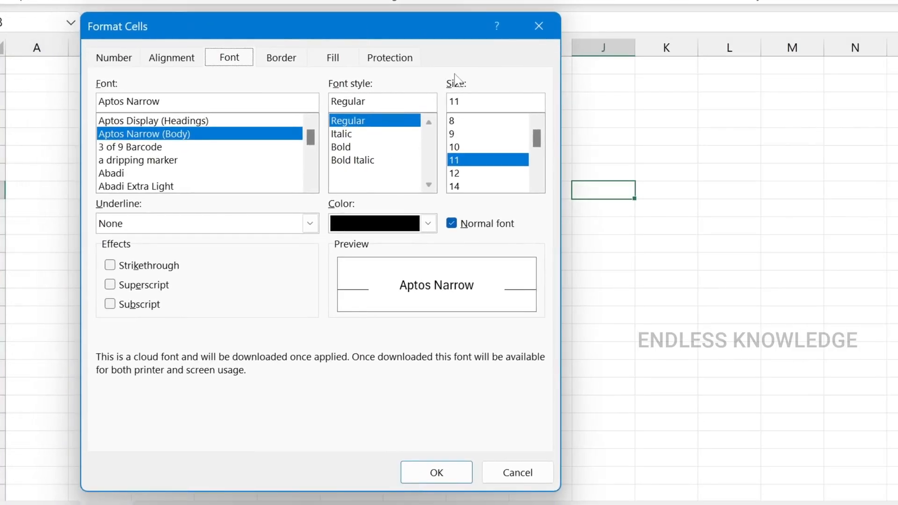
click(517, 472)
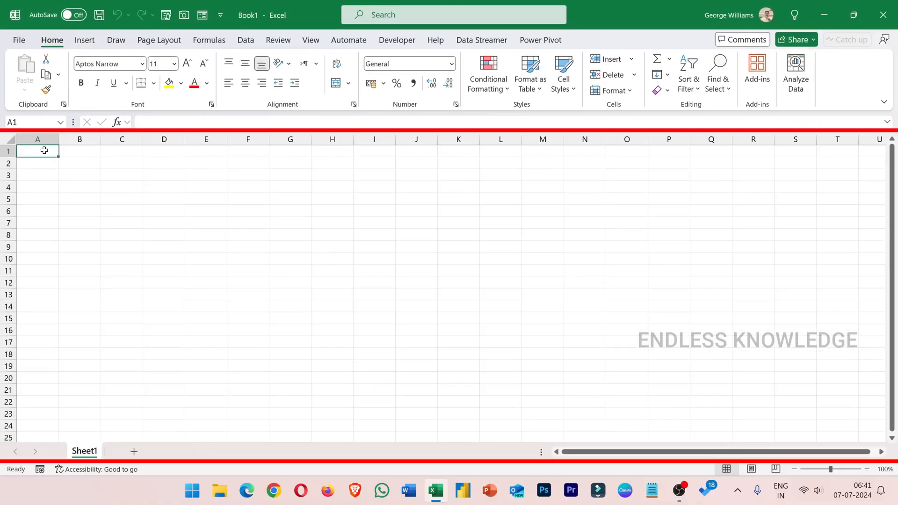
Select the cell ranges D3:Q15 and B3:M16 in turn, finishing on cell E7
drag(78, 144, 897, 298)
drag(717, 237, 804, 388)
click(131, 175)
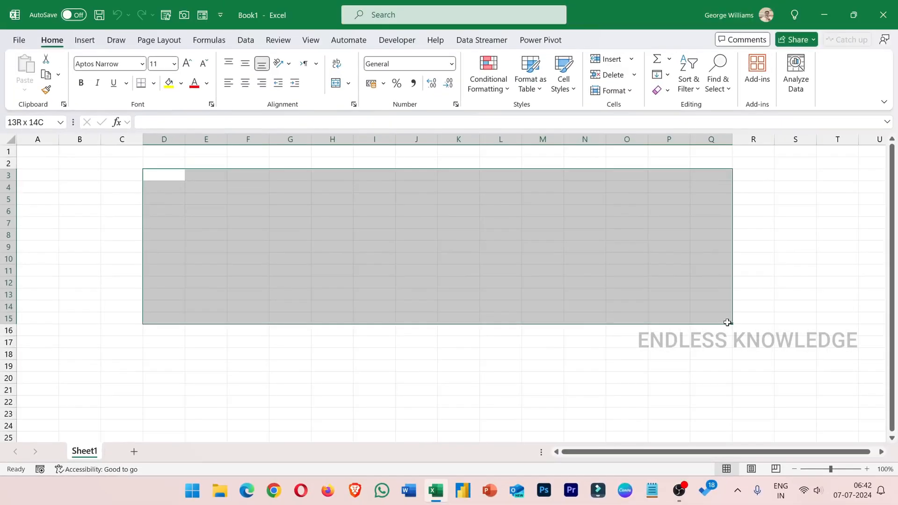
drag(94, 174, 390, 272)
drag(446, 287, 543, 329)
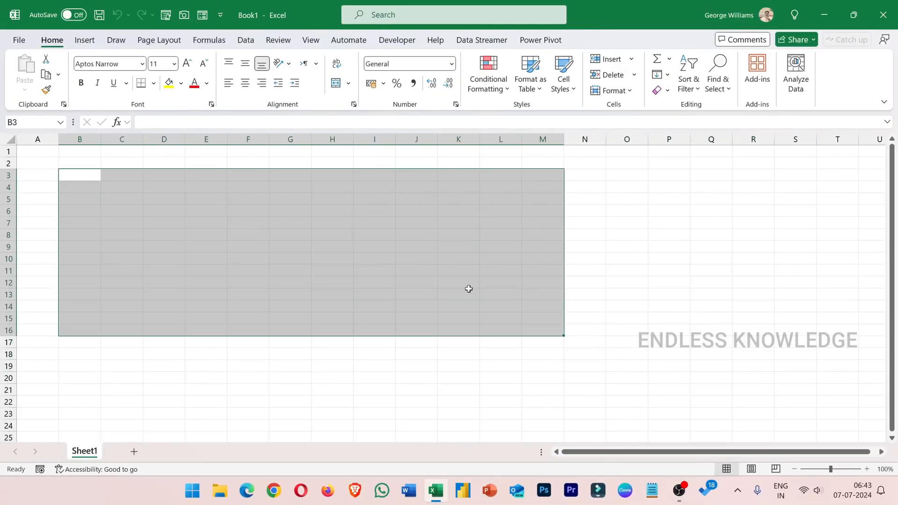
click(218, 224)
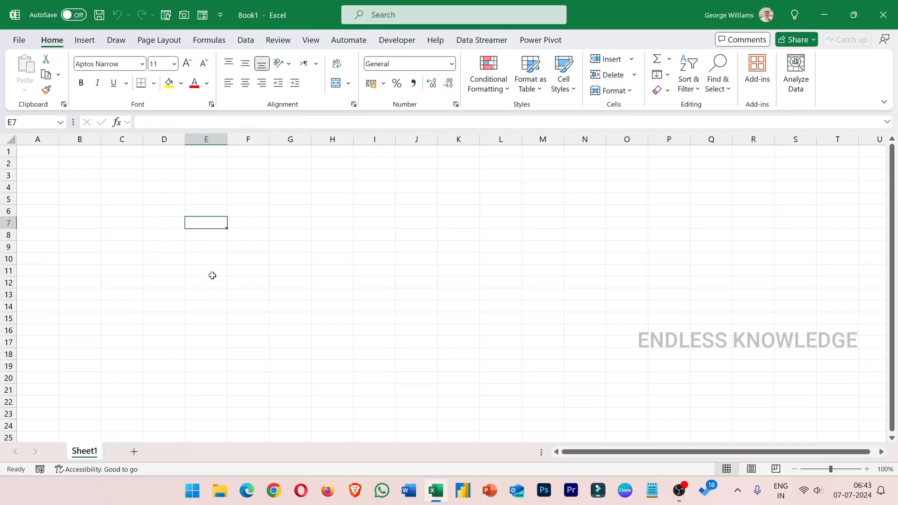
Add eight new worksheets to the workbook after Sheet1
click(134, 451)
click(175, 451)
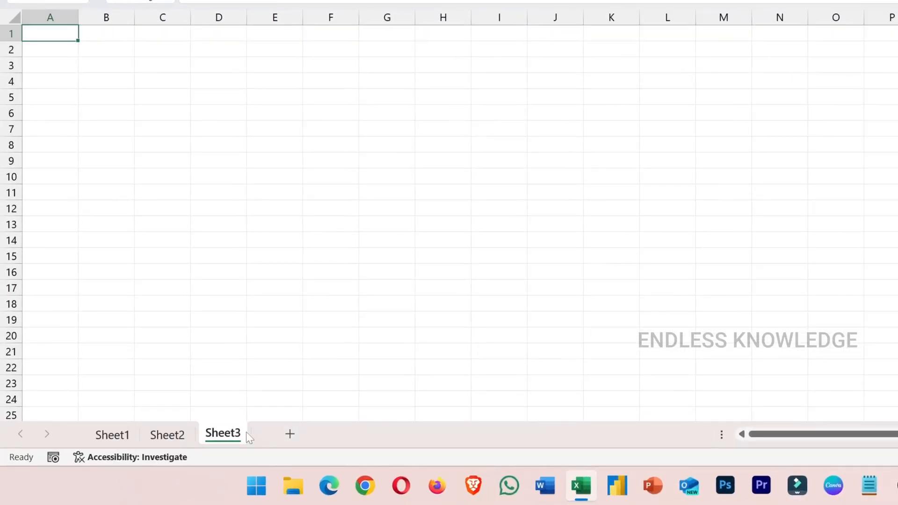
click(291, 435)
click(346, 434)
click(401, 435)
click(457, 434)
click(512, 434)
click(567, 434)
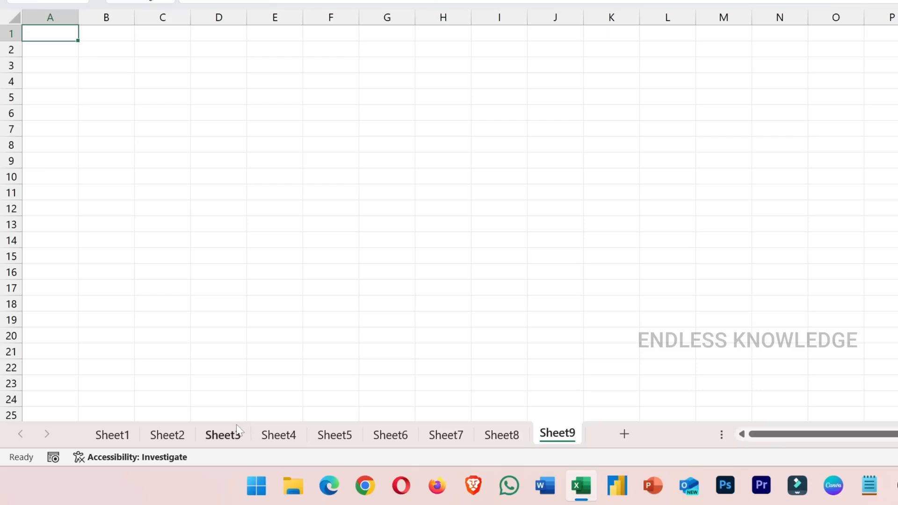
Rename the worksheet Sheet1 as "Cell Basics"
click(114, 435)
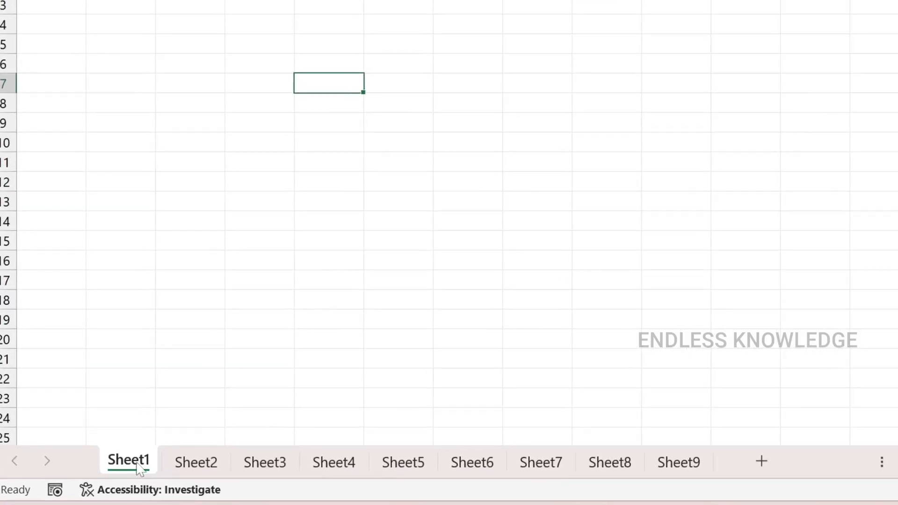
right_click(131, 465)
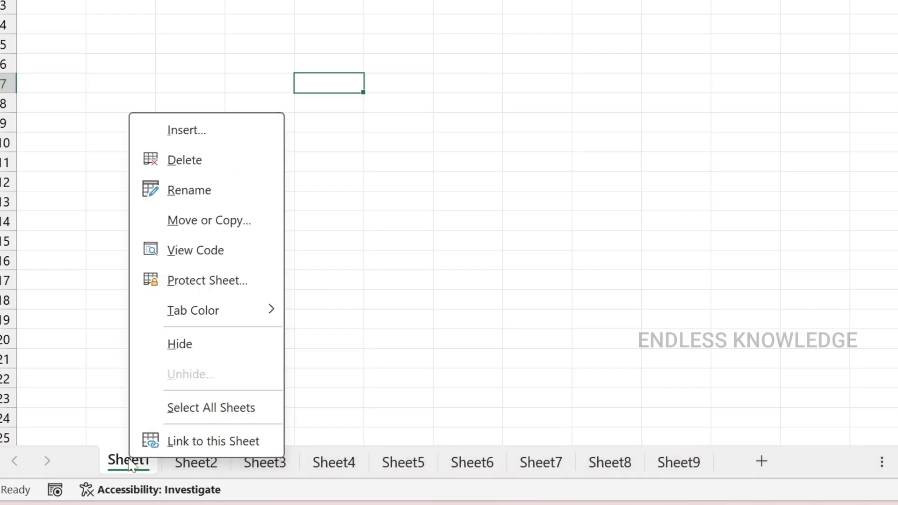
click(218, 192)
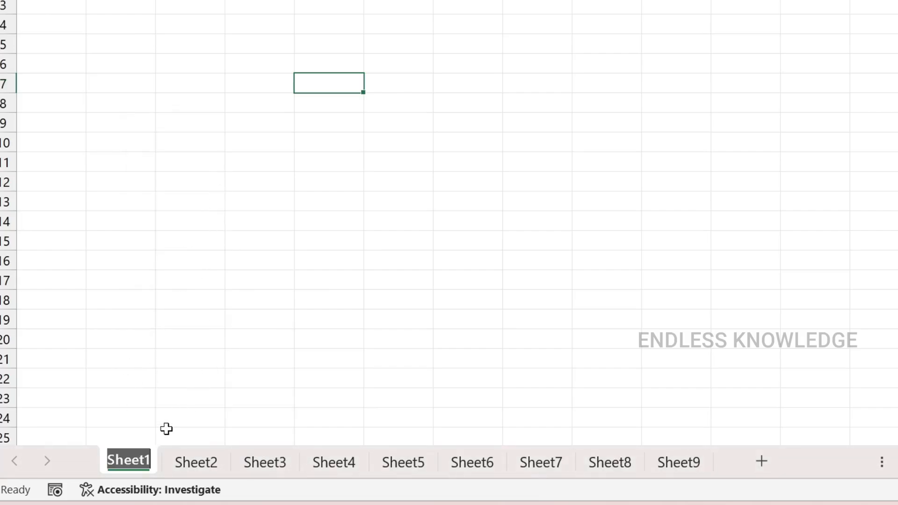
key(BackSpace)
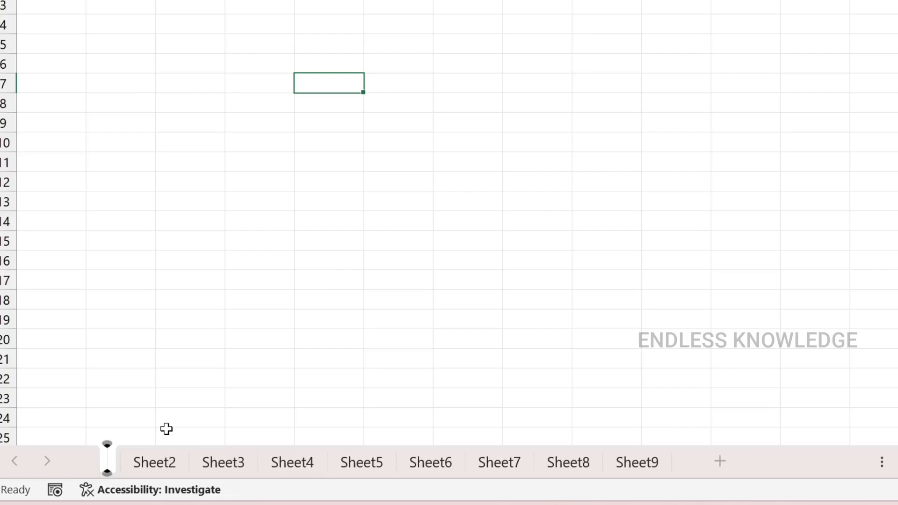
text(Cell Basic)
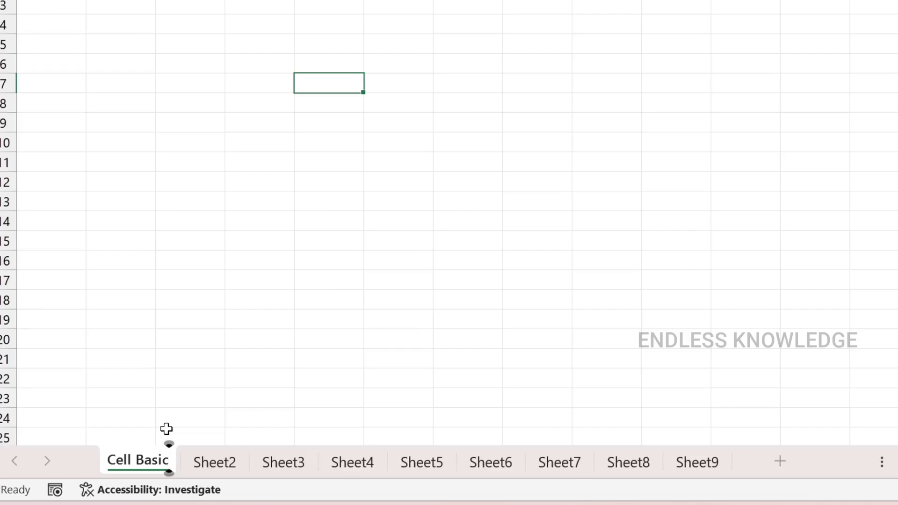
text(s)
key(Return)
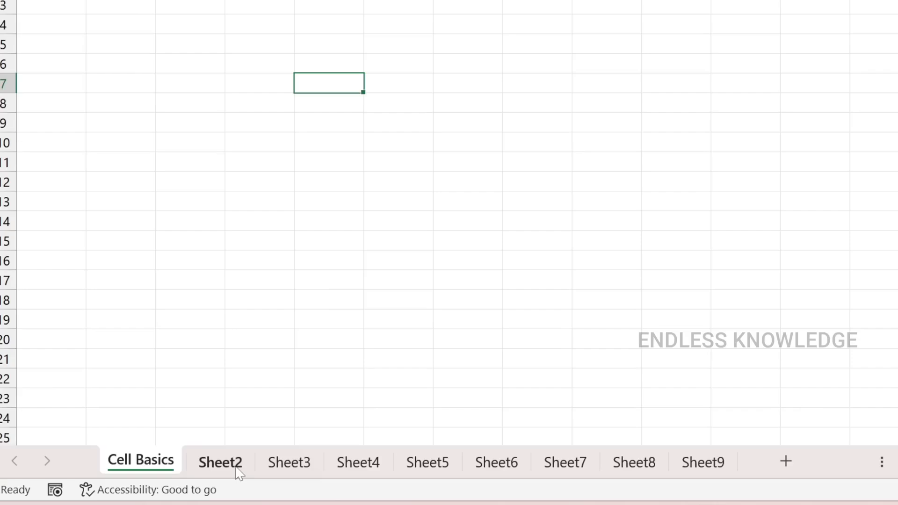
Try to rename Sheet2 as "Cell Basics", the same name as the first worksheet
right_click(221, 469)
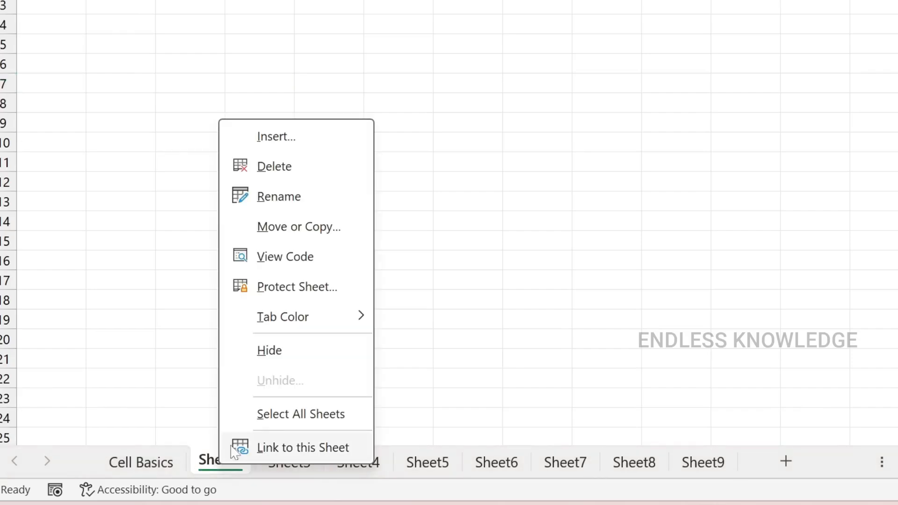
click(211, 469)
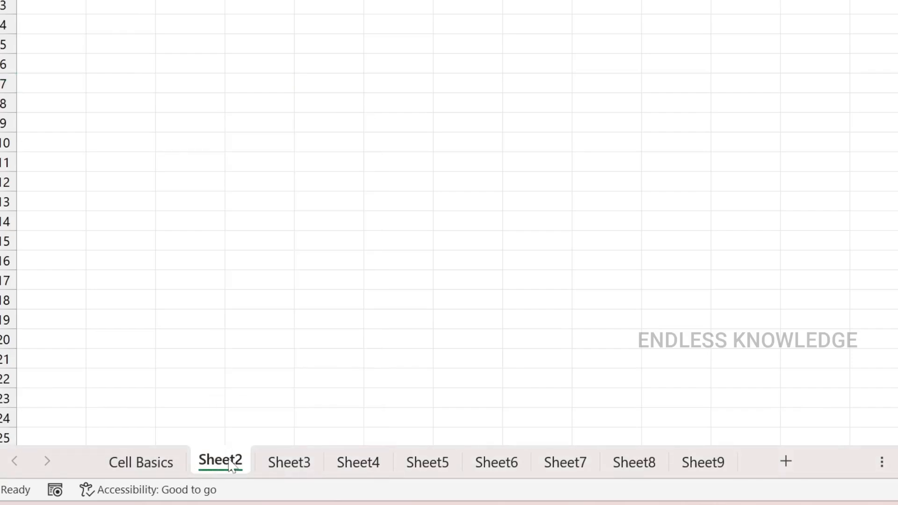
double_click(231, 466)
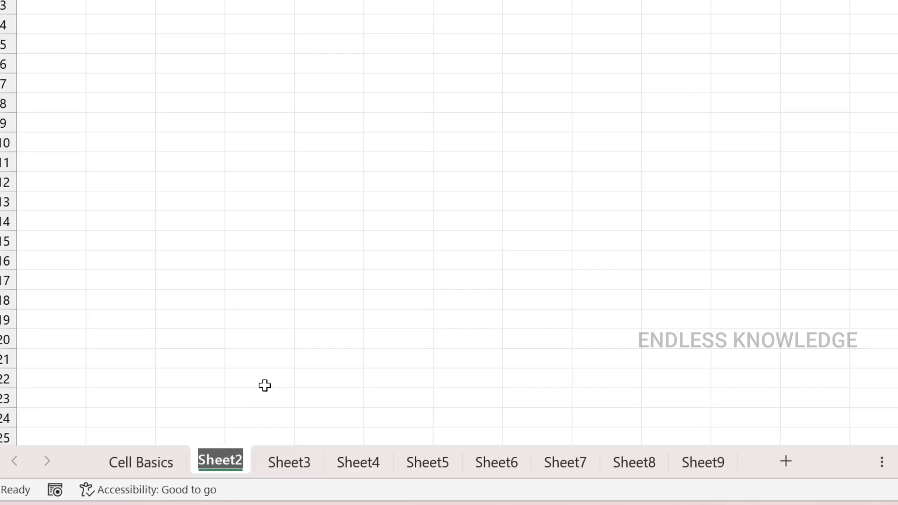
text(Cel)
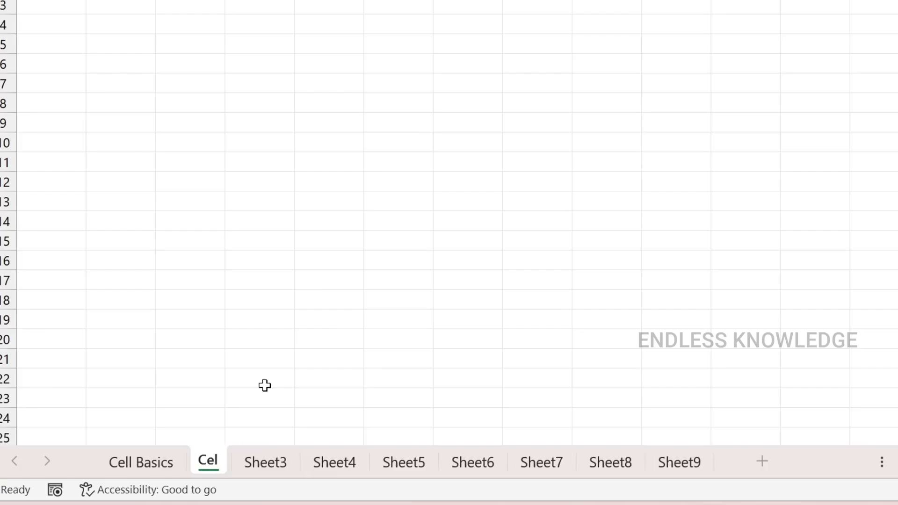
text(l Basi)
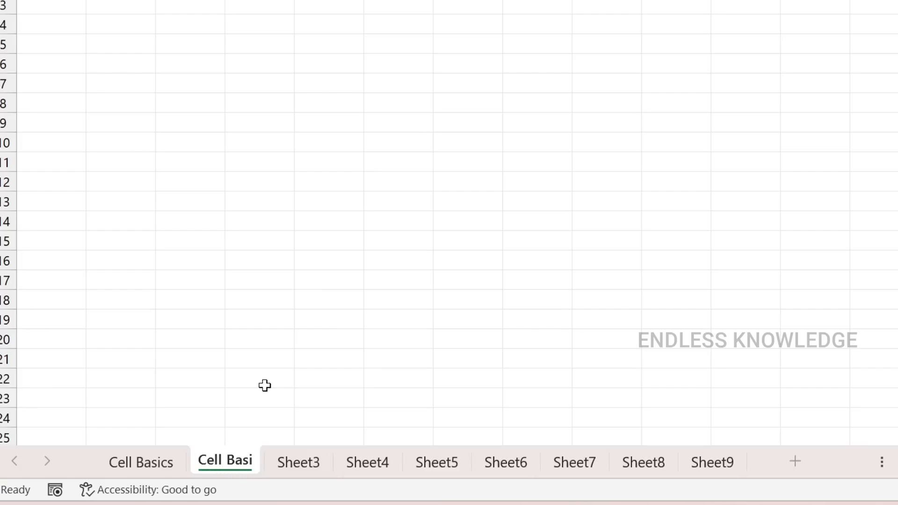
text(cs)
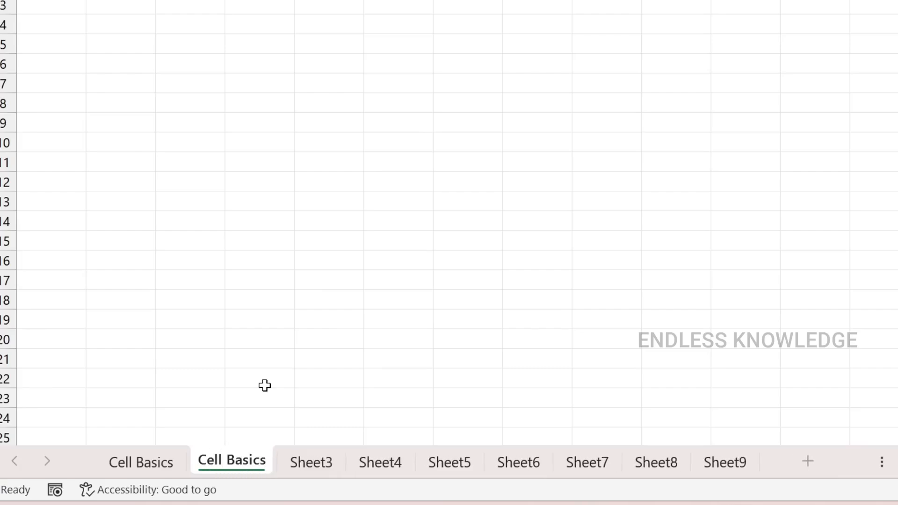
key(Return)
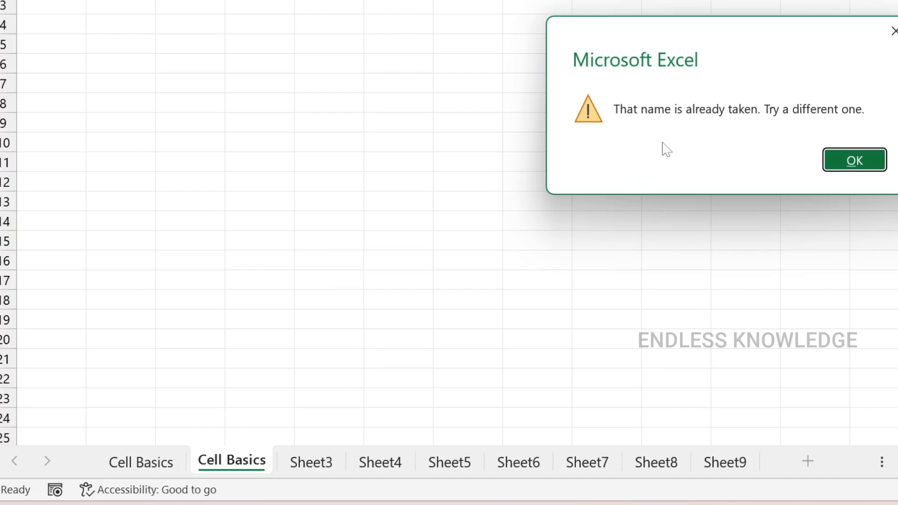
click(870, 165)
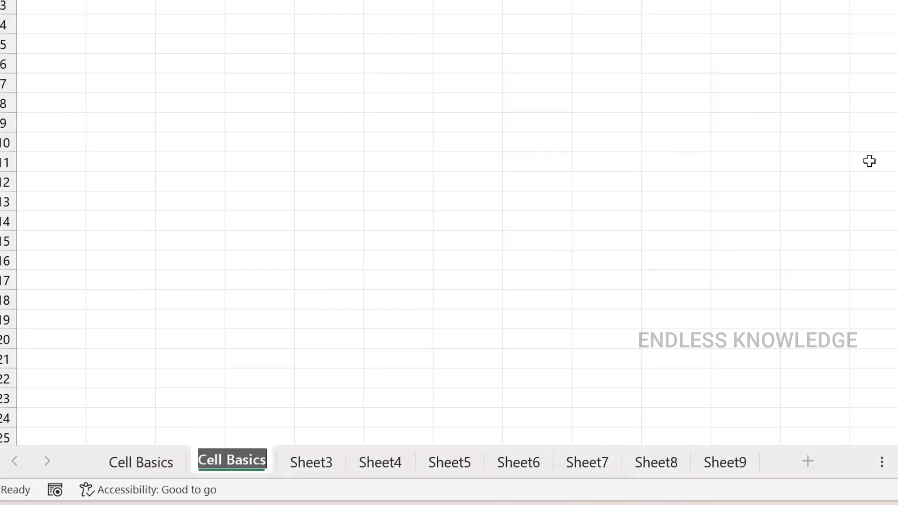
Extend the second worksheet's name to "Cell Basics 2" and clear the whole name while still editing it
key(Right)
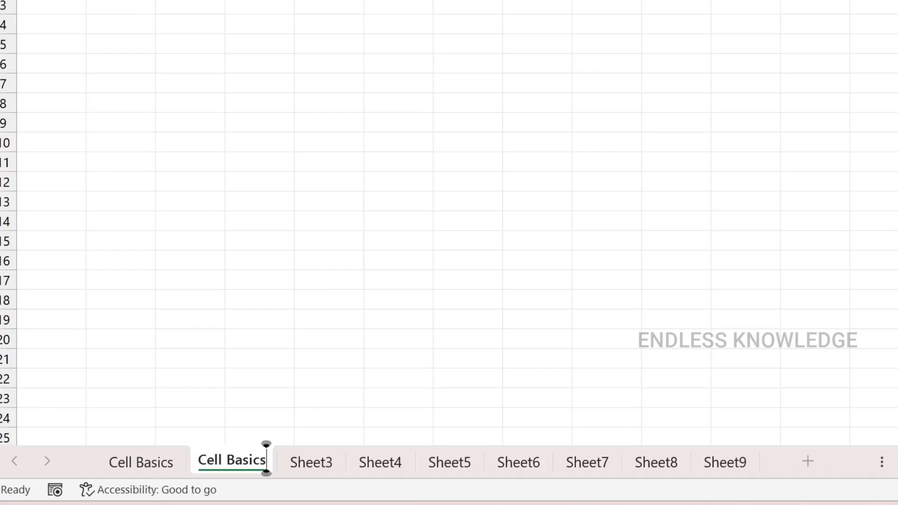
text(2)
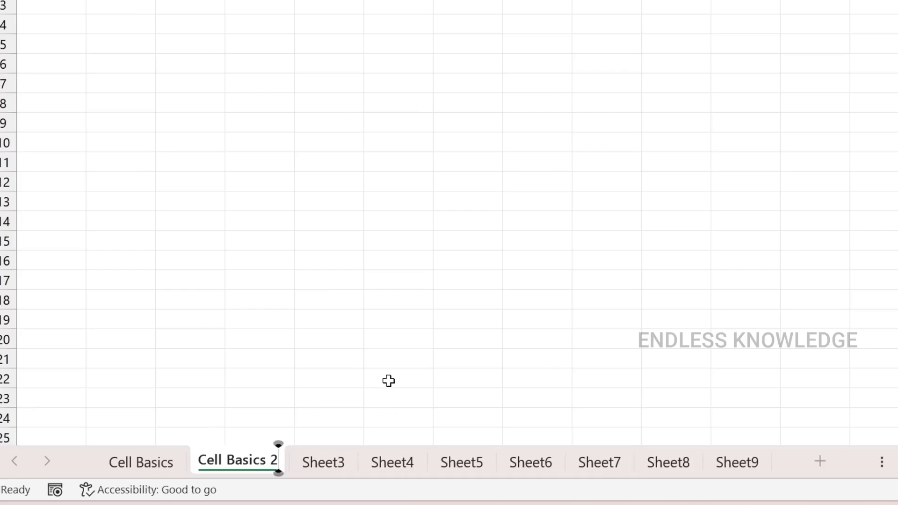
key(BackSpace)
key(BackSpace)
key(BackSpace)
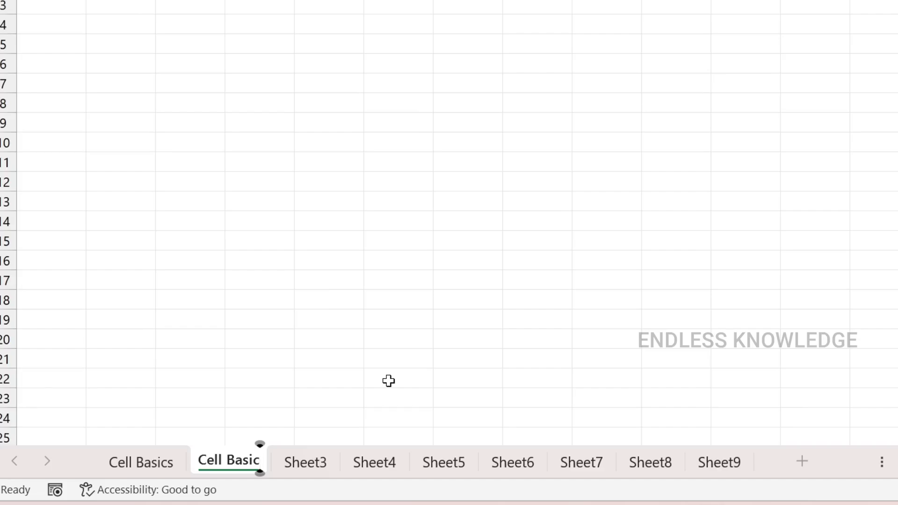
key(BackSpace)
key(BackSpace)
key(BackSpace)
key(BackSpace)
key(BackSpace)
key(BackSpace)
key(BackSpace)
key(BackSpace)
key(BackSpace)
key(BackSpace)
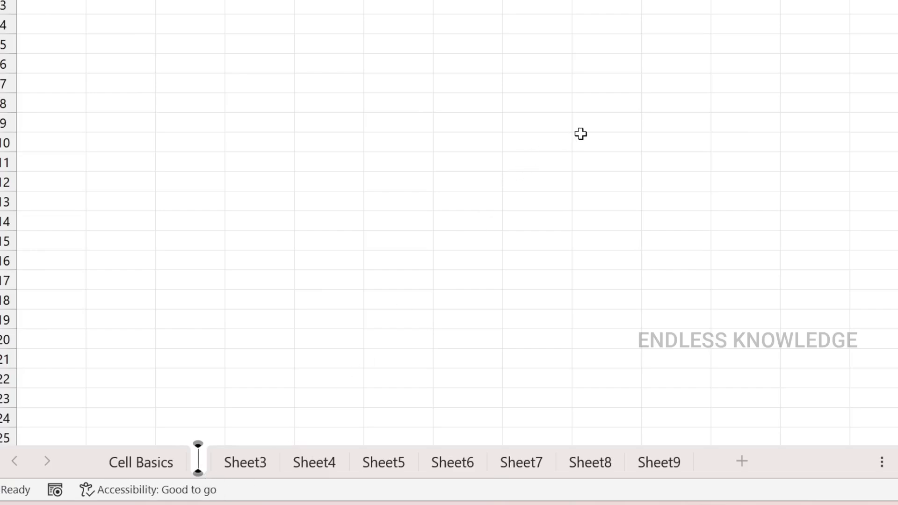
Try to give the second worksheet a blank name, and cancel the renaming
key(Return)
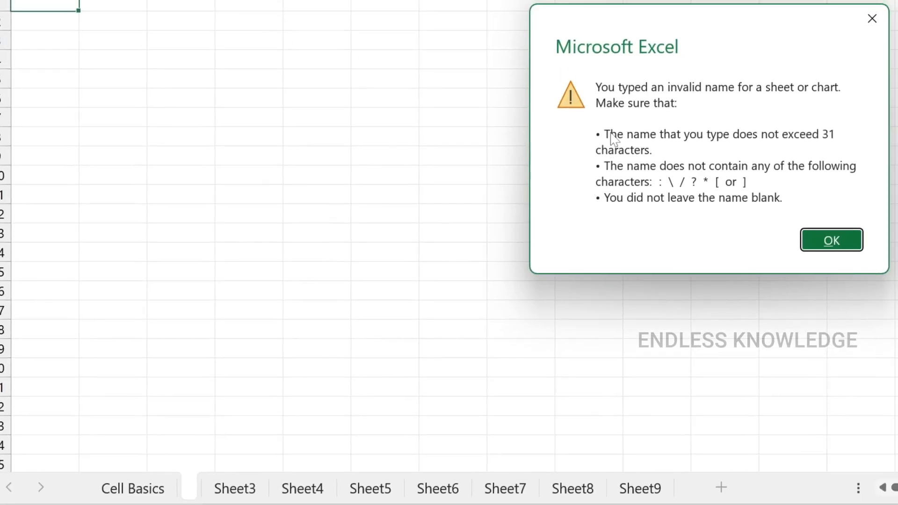
click(872, 20)
click(452, 137)
click(872, 19)
click(478, 106)
click(872, 19)
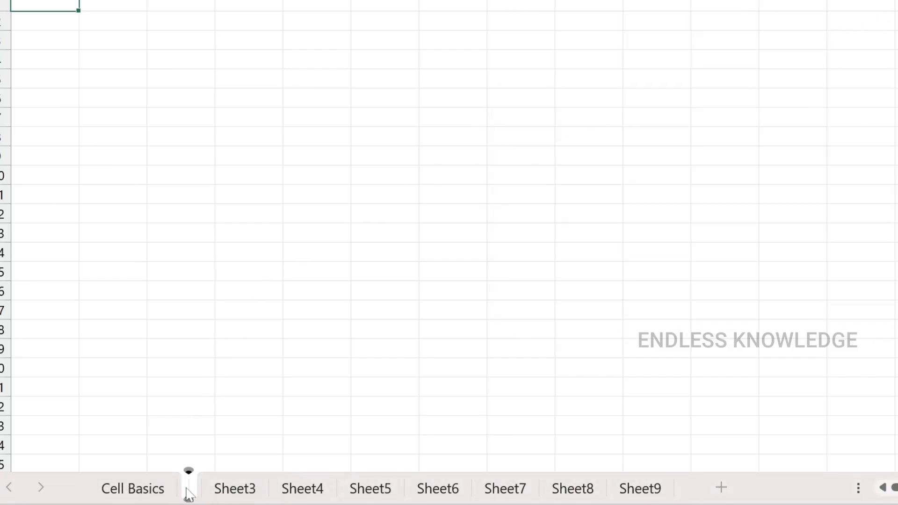
click(496, 158)
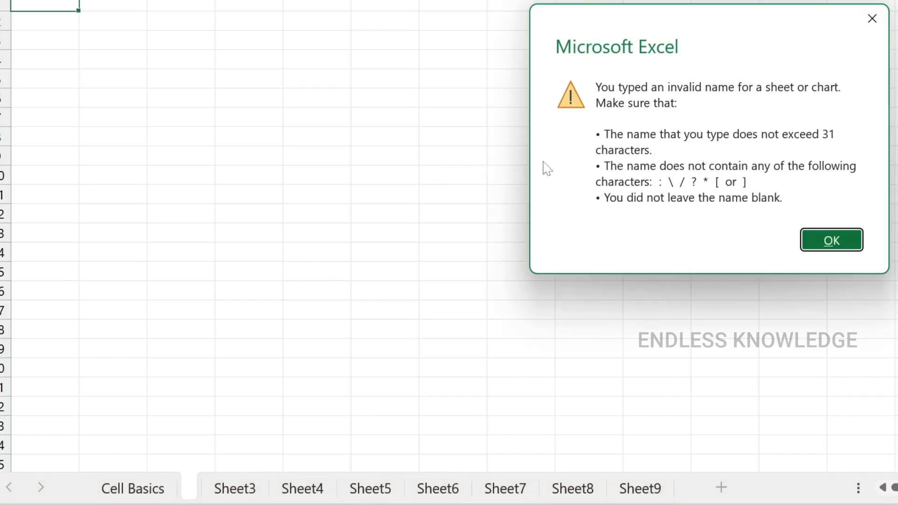
click(828, 243)
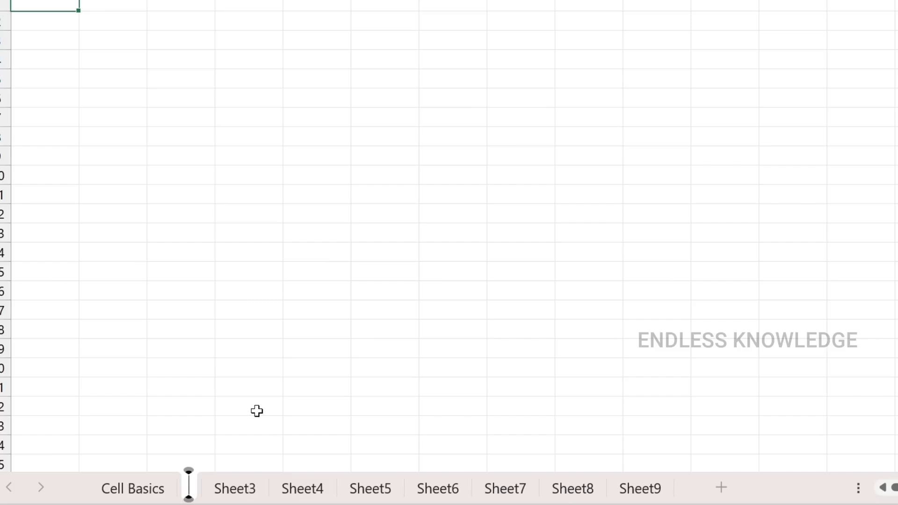
key(Escape)
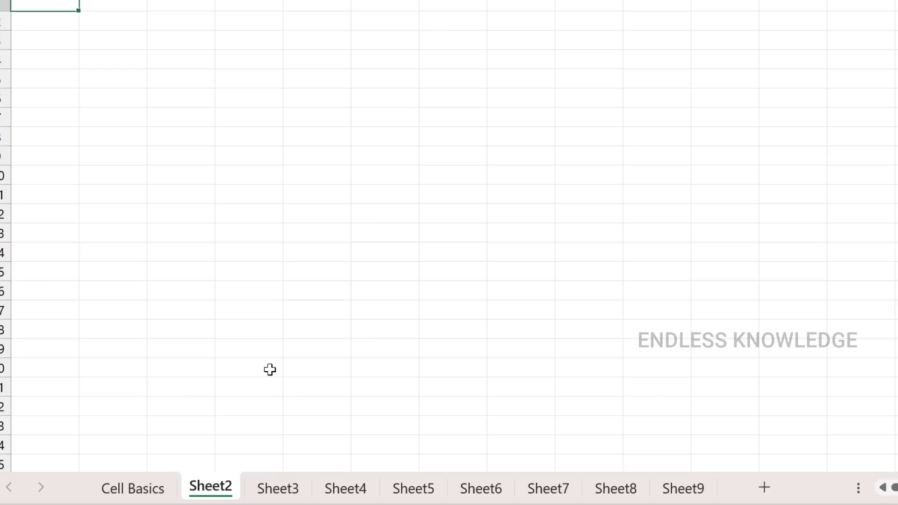
Switch to the Cell Basics worksheet
click(148, 492)
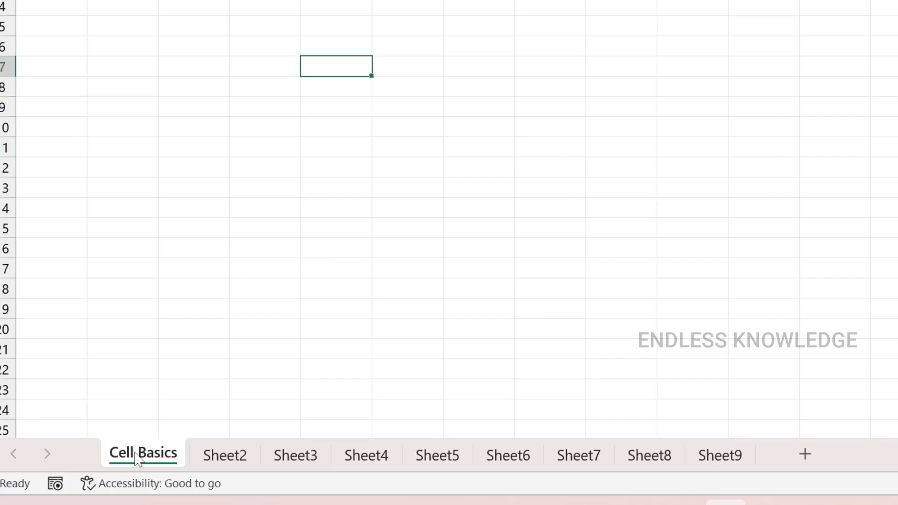
Move the Cell Basics worksheet to between Sheet3 and Sheet4, and return it to the first place in the sheet order
drag(135, 458, 338, 424)
drag(338, 424, 338, 421)
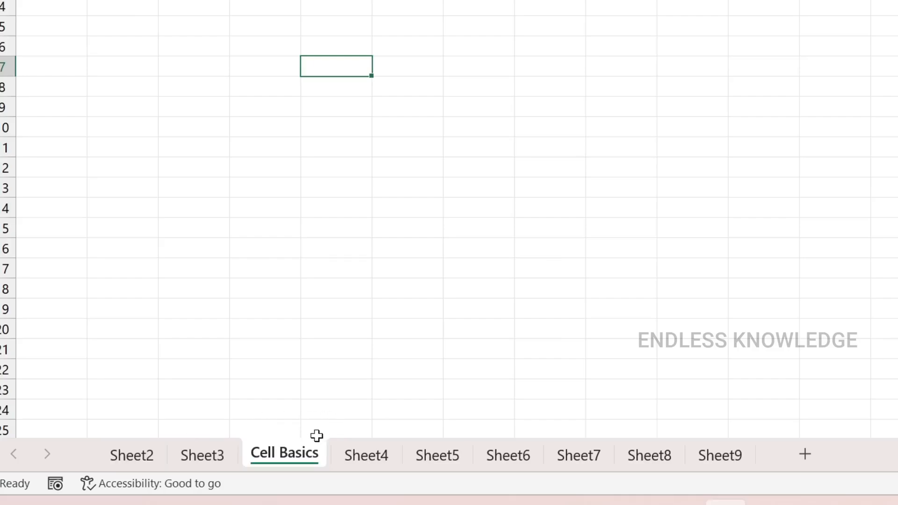
drag(299, 463, 128, 431)
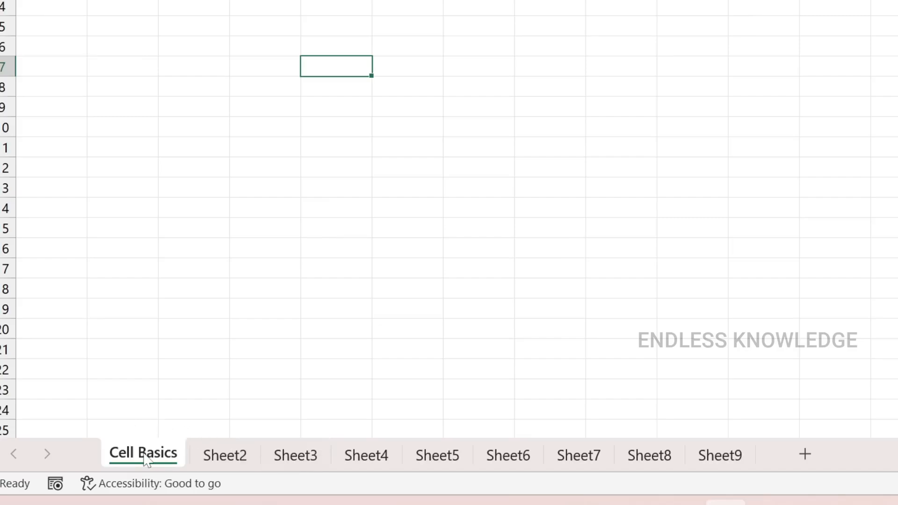
Delete the last worksheet, Sheet9
click(436, 458)
click(500, 459)
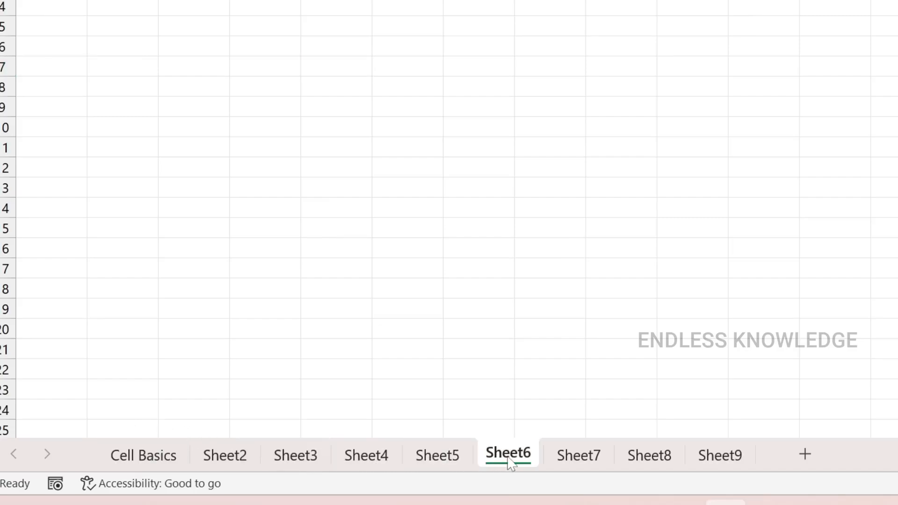
click(718, 460)
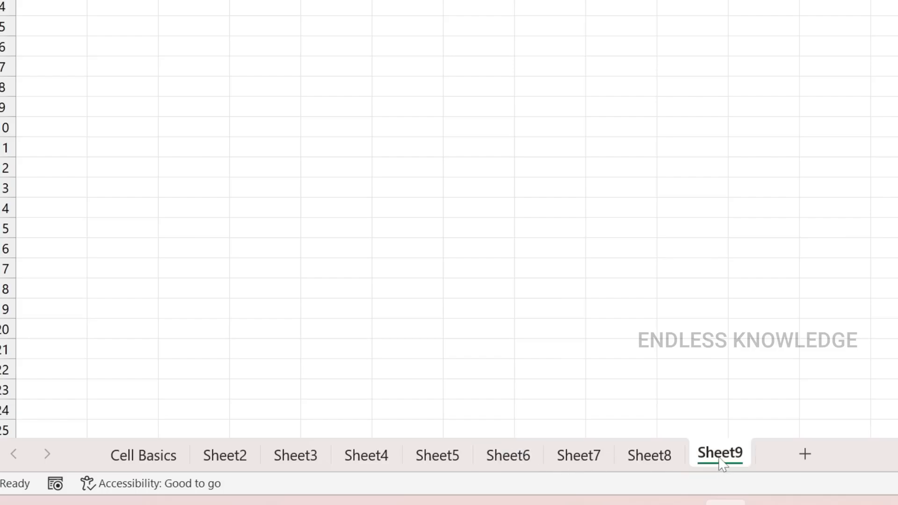
right_click(722, 464)
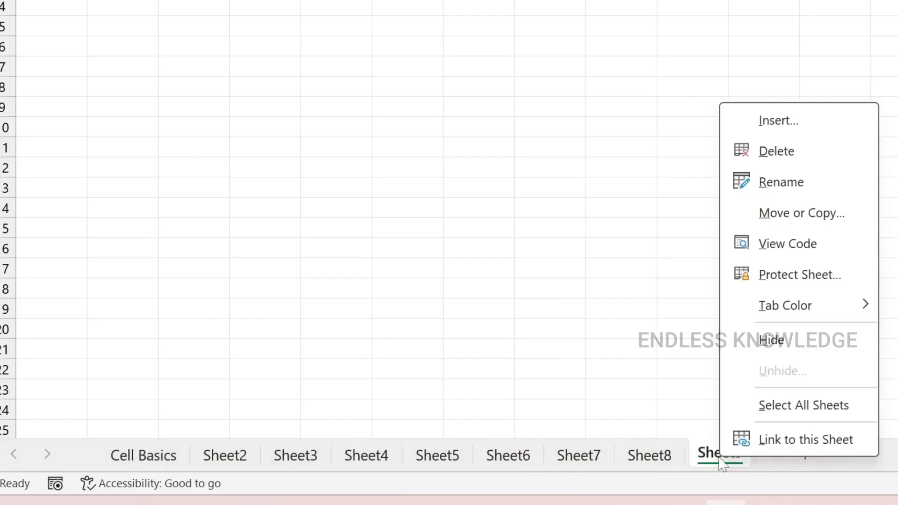
click(737, 154)
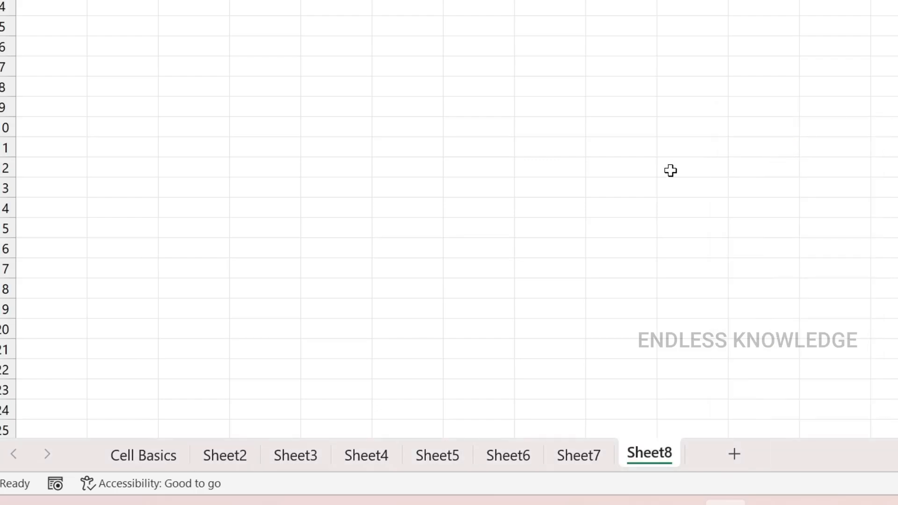
Switch to the Cell Basics worksheet, view the list of all sheets, and close it without choosing one
click(159, 455)
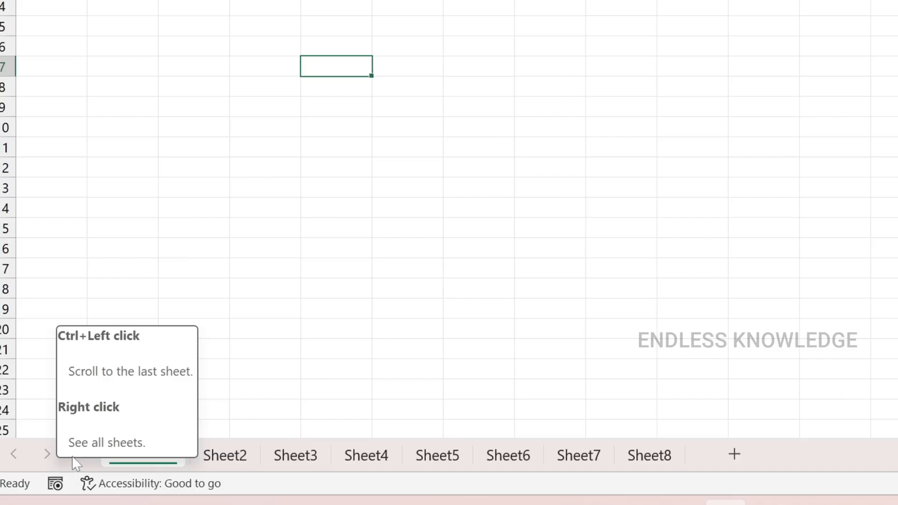
right_click(37, 452)
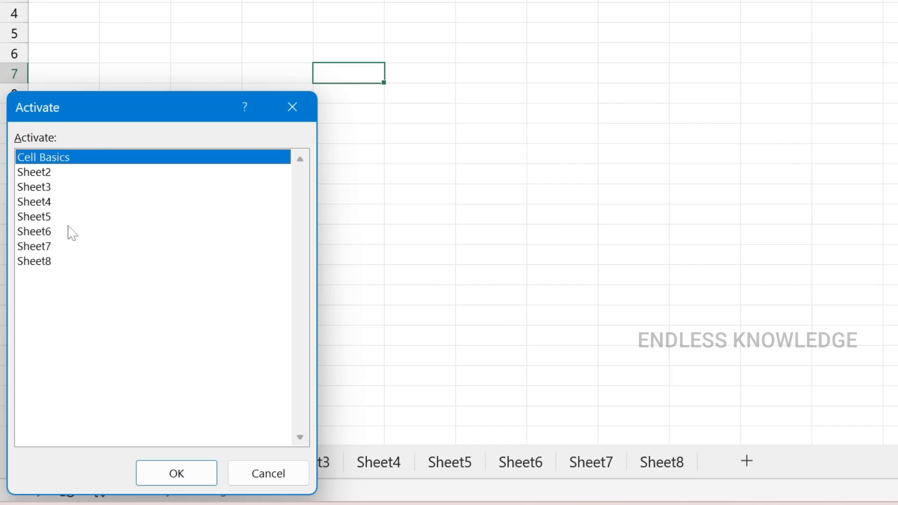
click(265, 473)
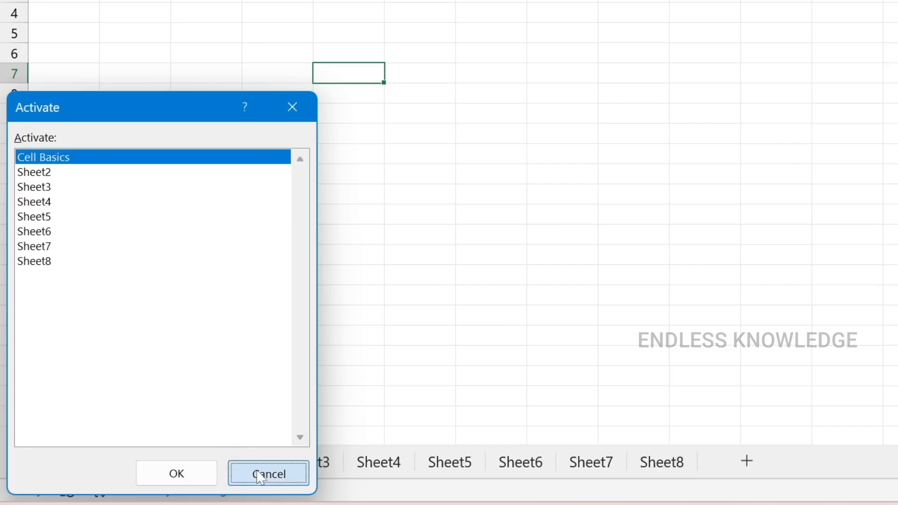
Activate Sheet3 from the list of all worksheets
right_click(59, 462)
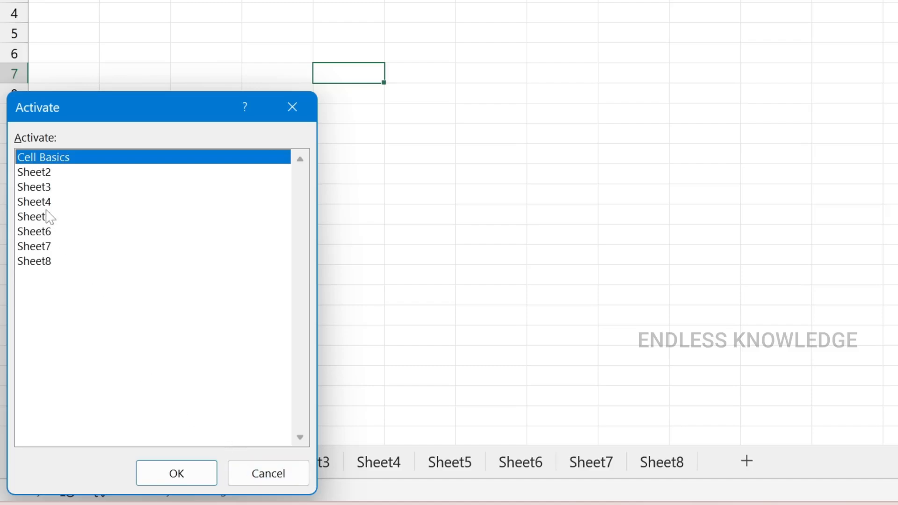
click(55, 187)
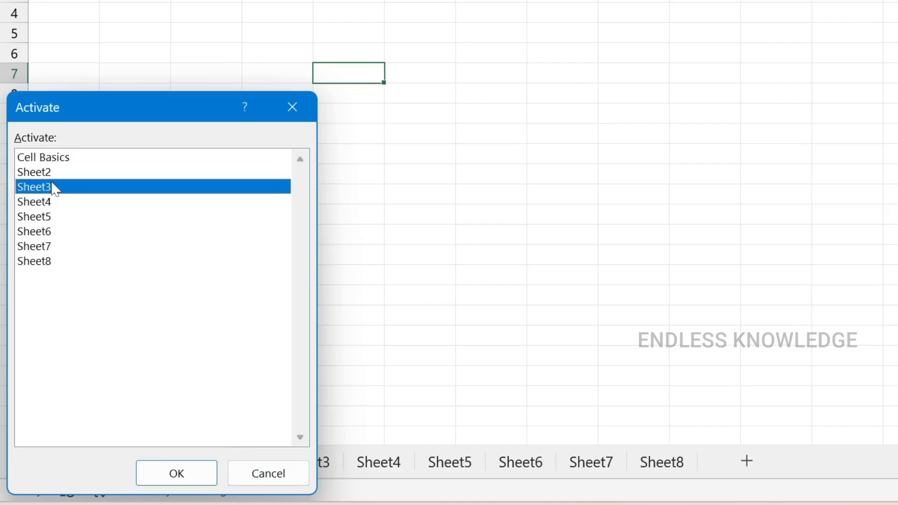
click(157, 469)
click(159, 466)
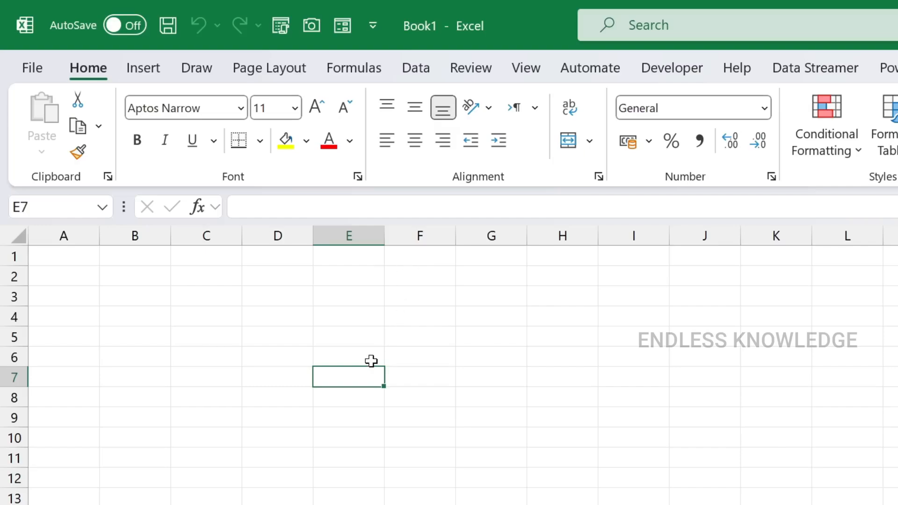
Save the workbook to the Desktop folder as "Excel for Freshers" in the Excel Workbook (*.xlsx) format
key(ctrl+s)
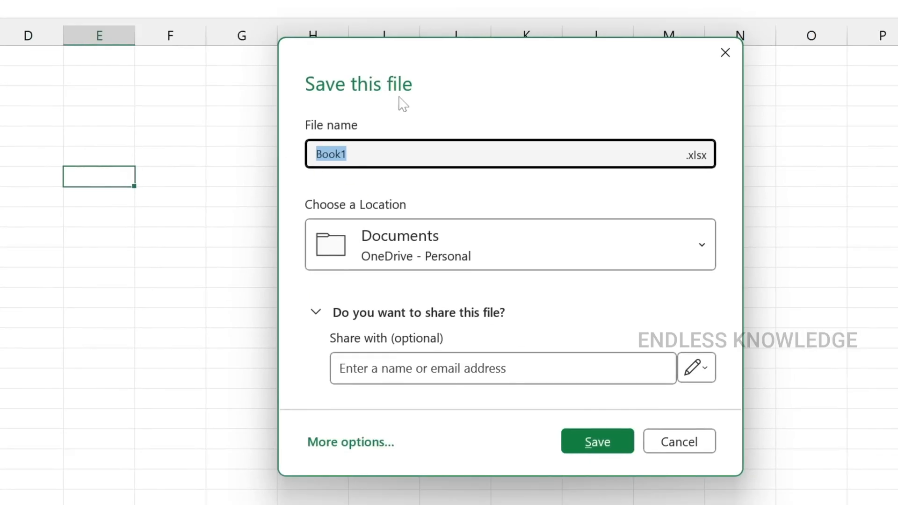
key(Escape)
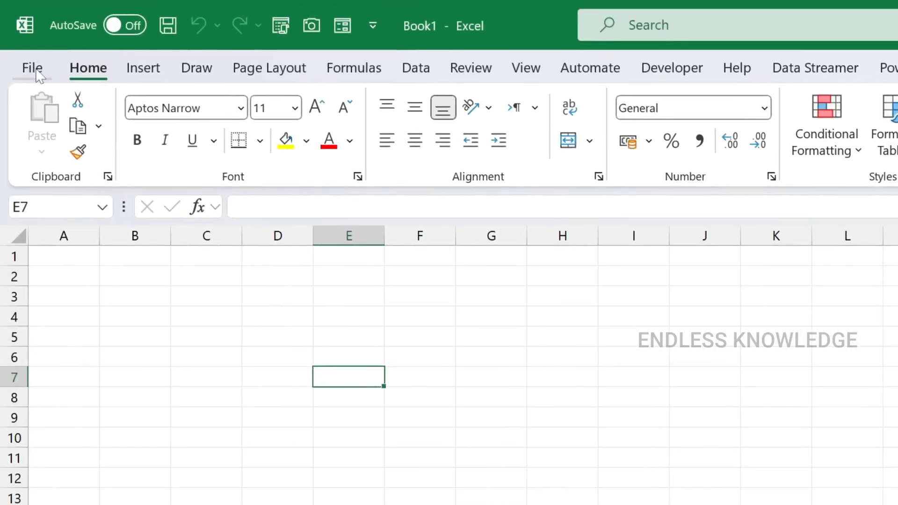
click(37, 73)
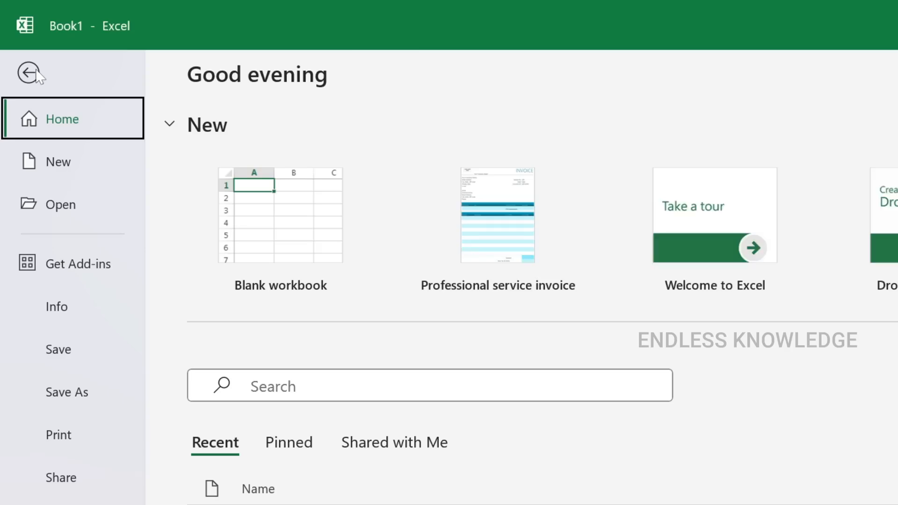
click(73, 356)
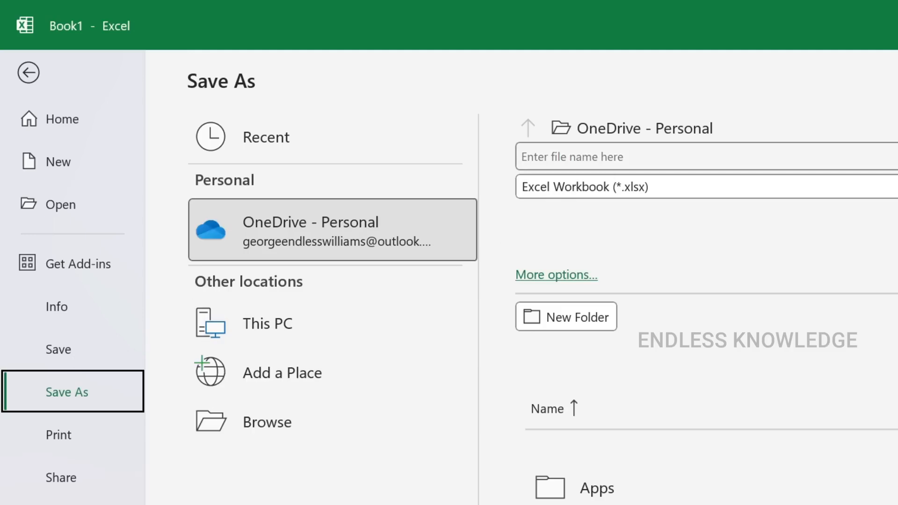
click(303, 421)
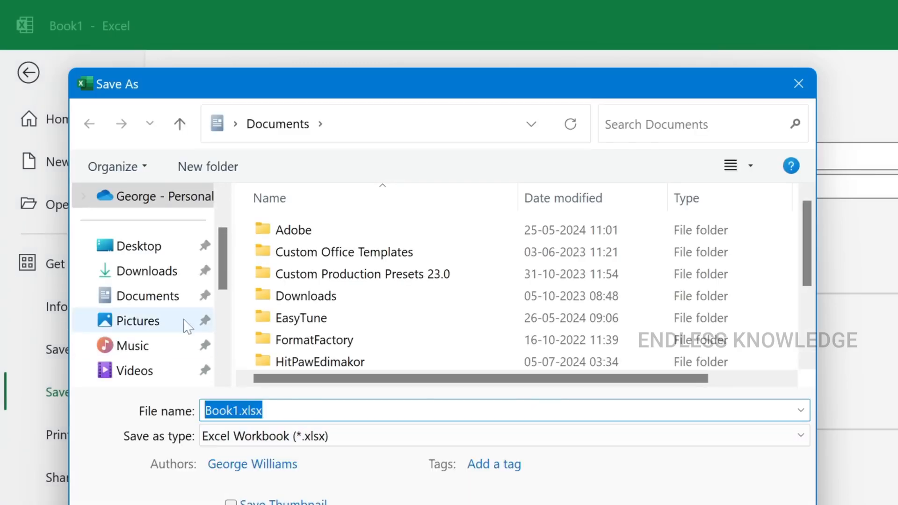
click(141, 254)
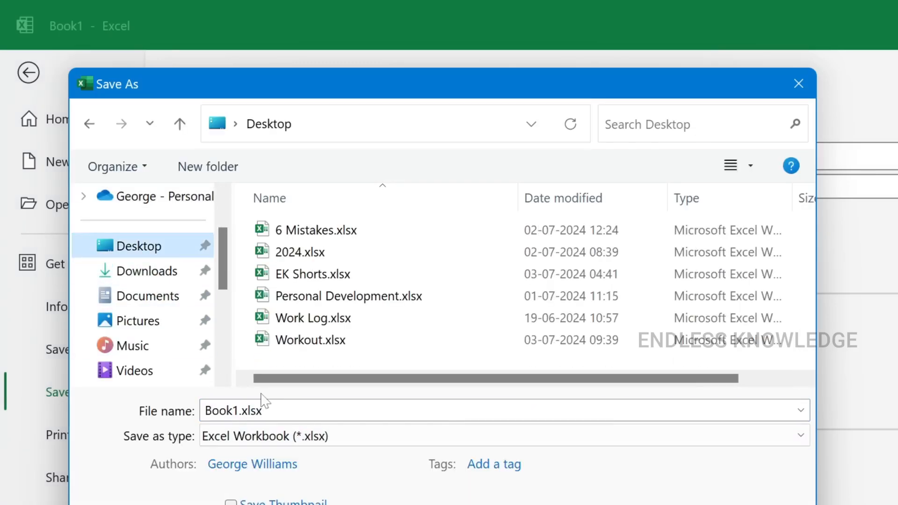
click(234, 410)
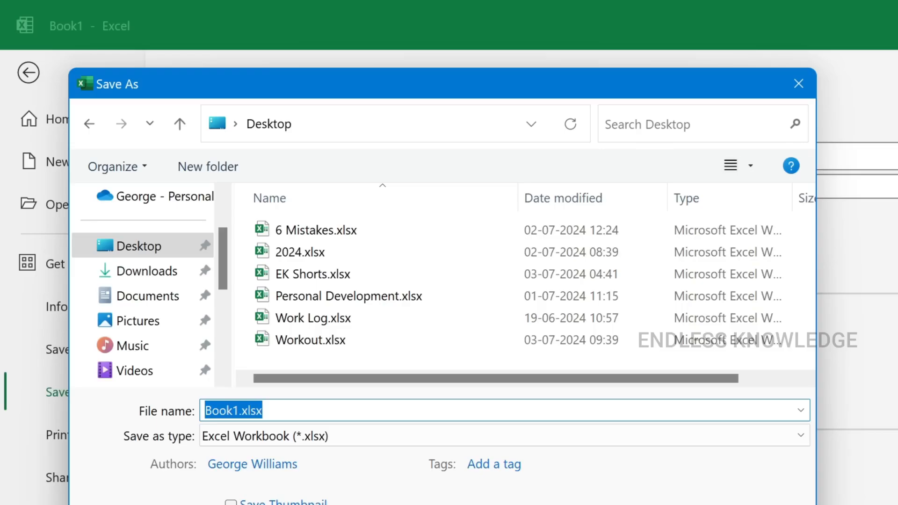
text(Excel for Freshers)
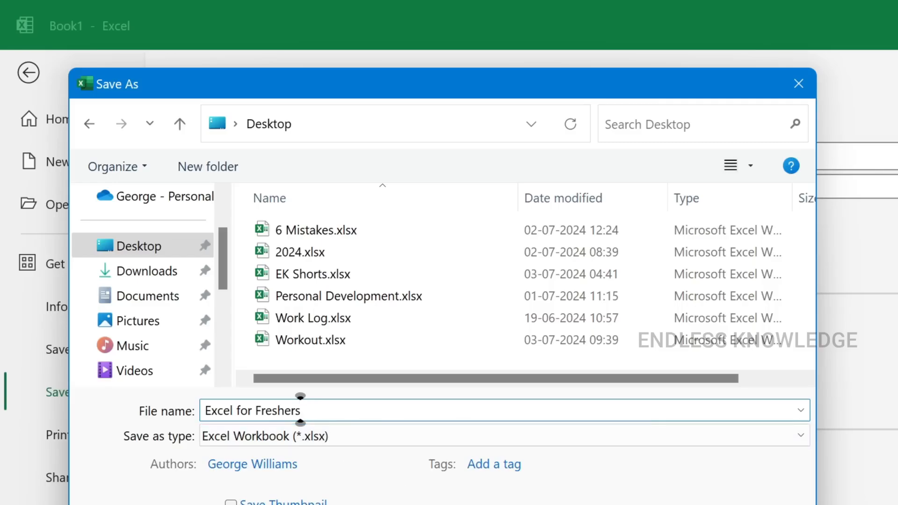
click(673, 504)
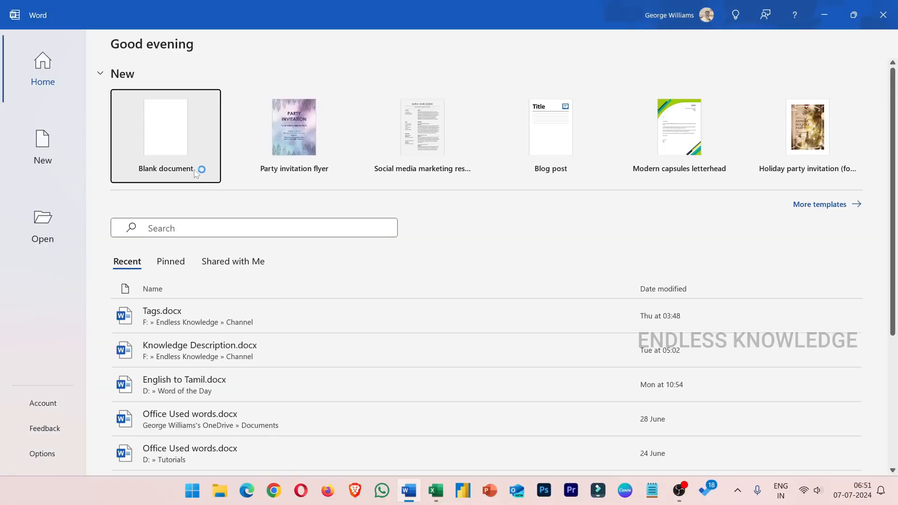
Switch to Word, create a blank document and look through its options for choosing a save location
click(184, 144)
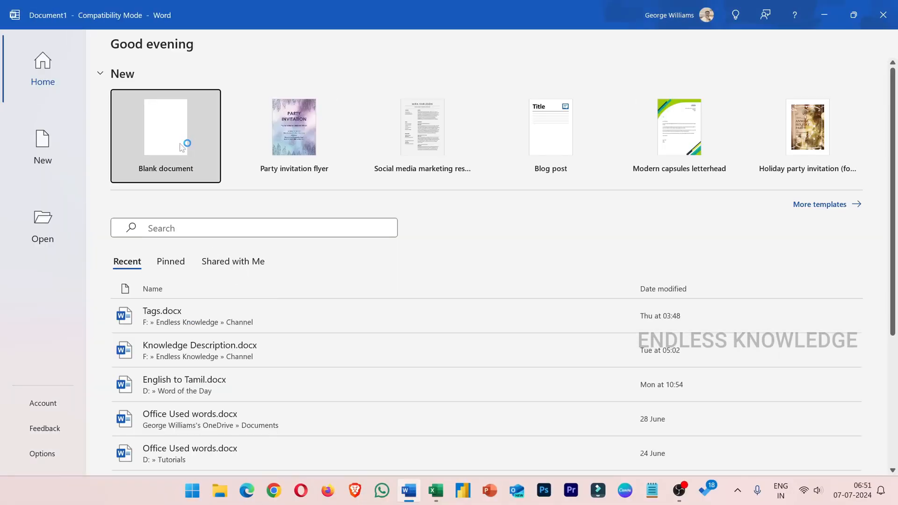
key(ctrl+s)
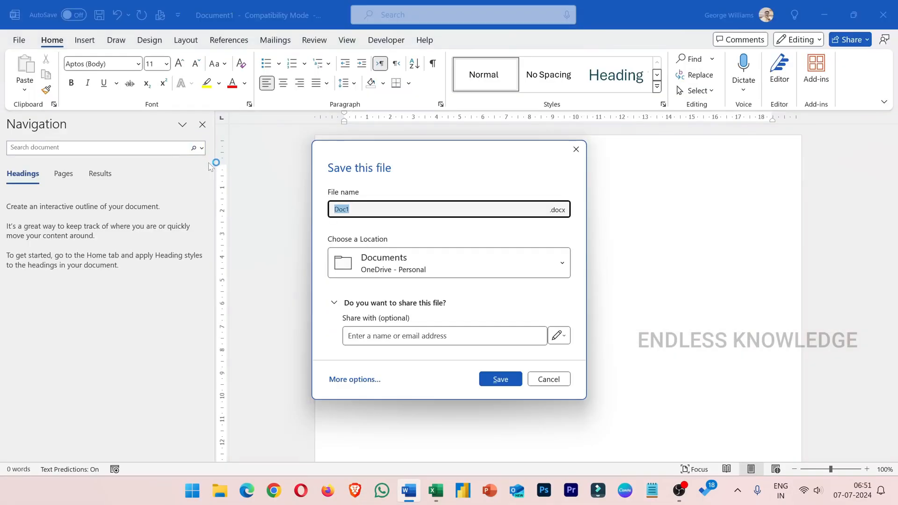
click(364, 378)
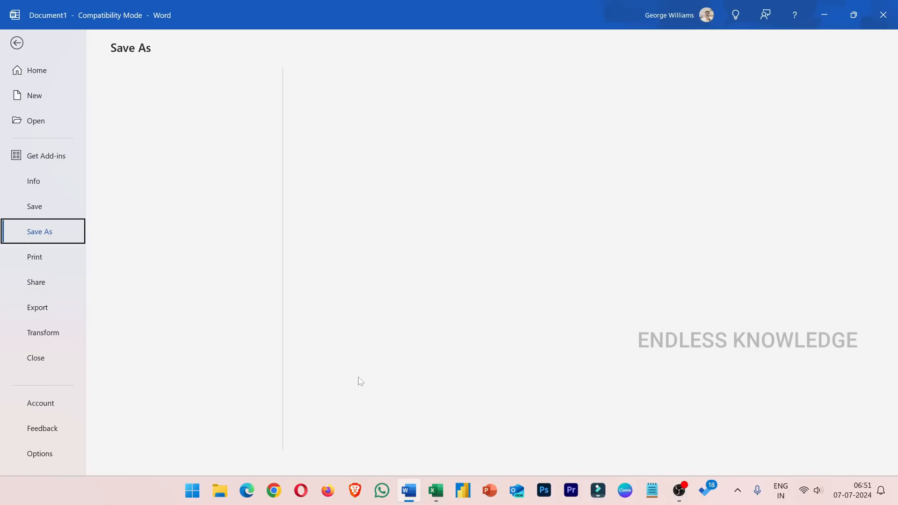
click(172, 258)
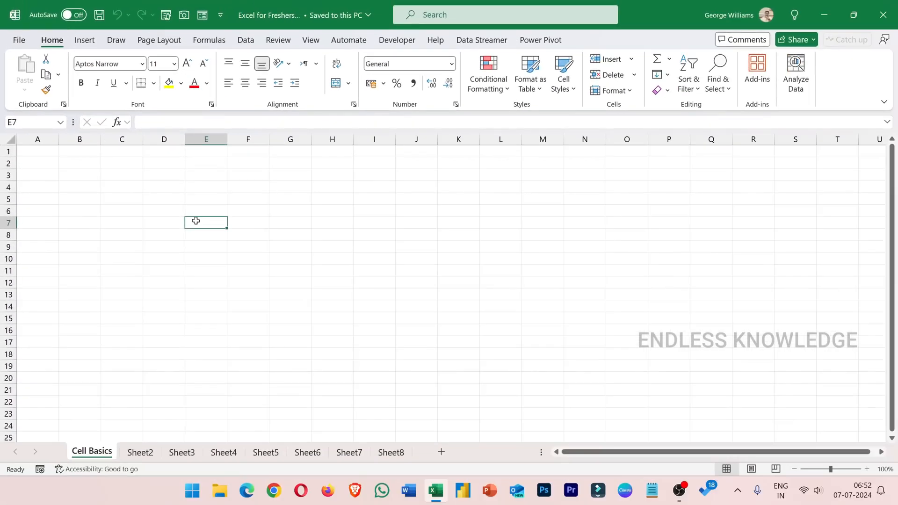
Close the workbook and reopen Excel for Freshers.xlsx from the desktop
click(882, 15)
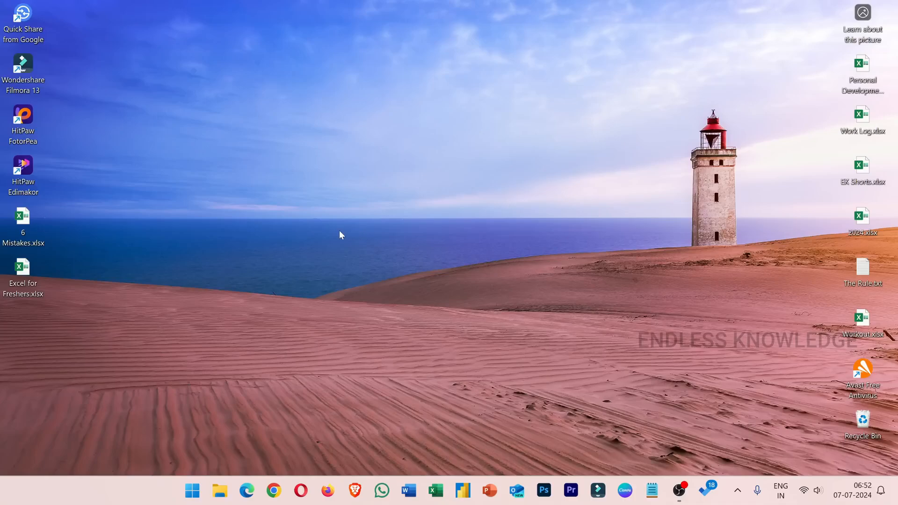
double_click(23, 269)
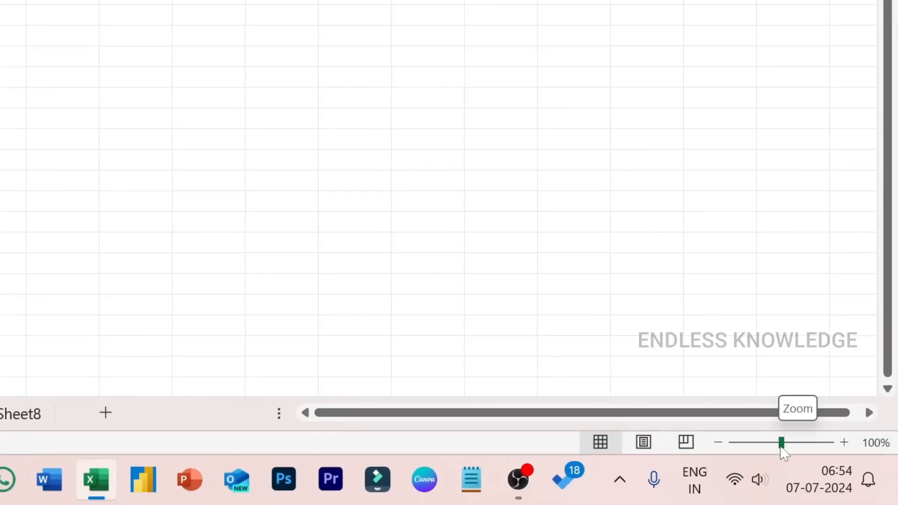
Enlarge the zoom of the Cell Basics worksheet until columns A to K fill the window
mouse_move(781, 445)
mouse_down()
mouse_move(801, 444)
mouse_move(781, 445)
mouse_up()
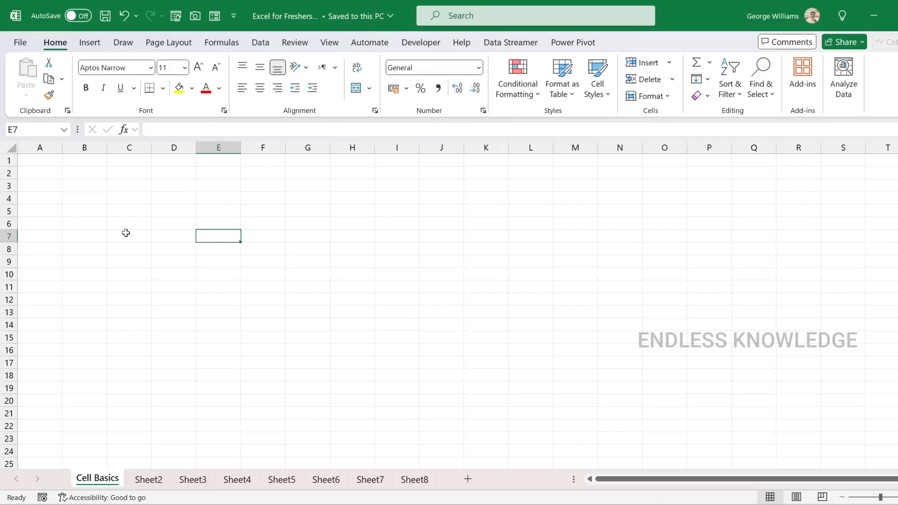
ctrl+scroll(126, 233, up, 4)
ctrl+scroll(125, 232, up, 1)
ctrl+scroll(126, 232, down, 3)
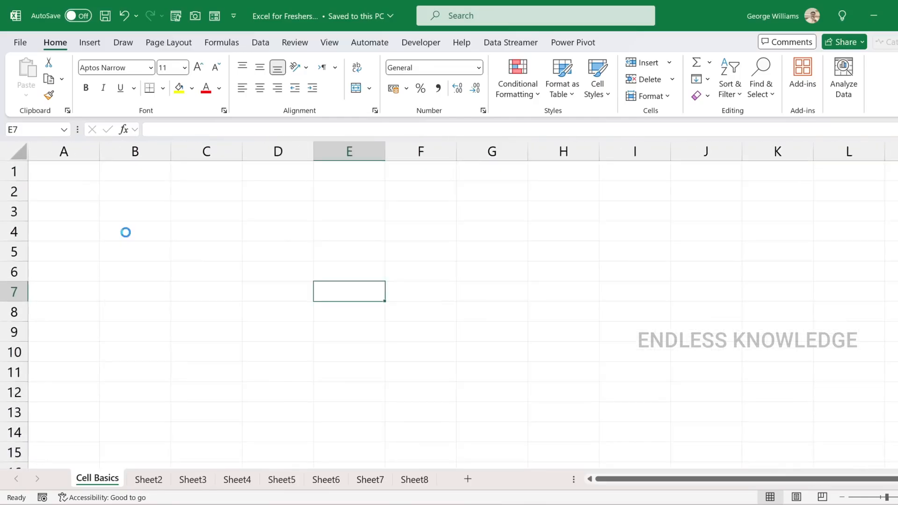
ctrl+scroll(126, 232, up, 2)
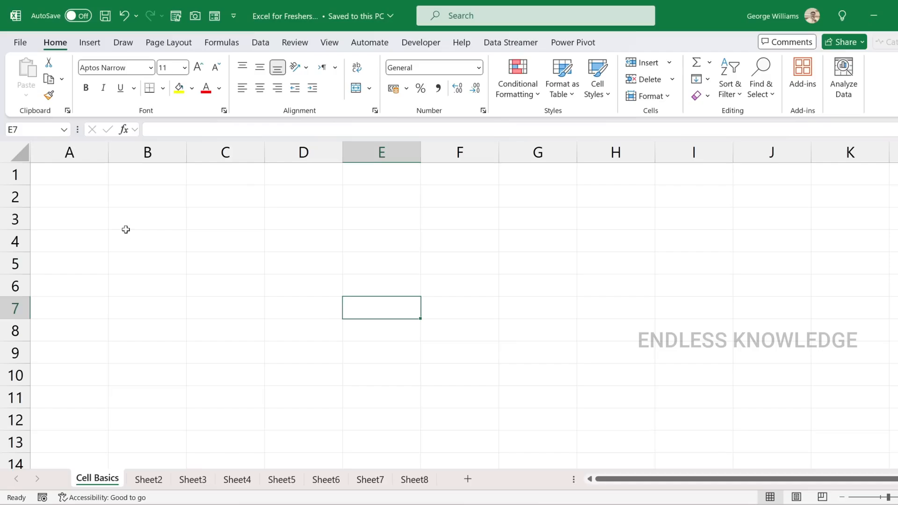
Practise selecting single cells D7 and C4 and multi-cell blocks, including the range B2:G9
click(266, 302)
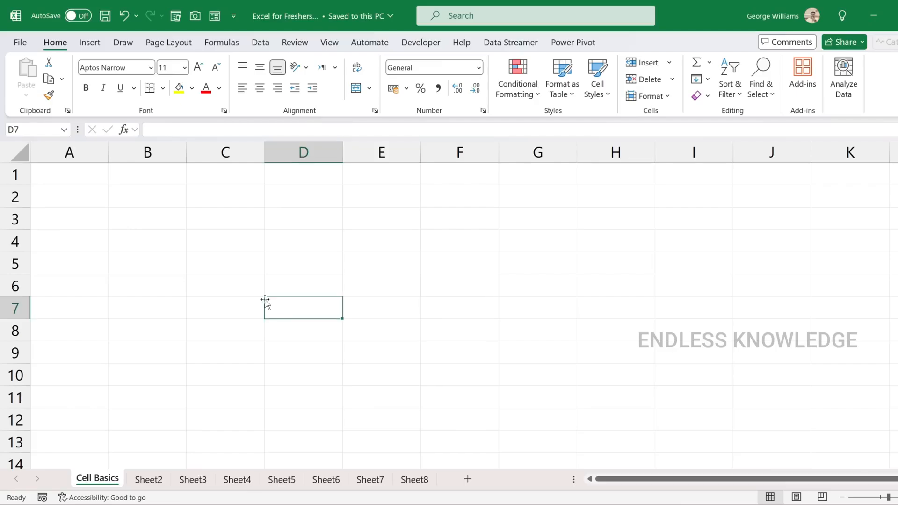
drag(88, 192, 757, 354)
click(229, 243)
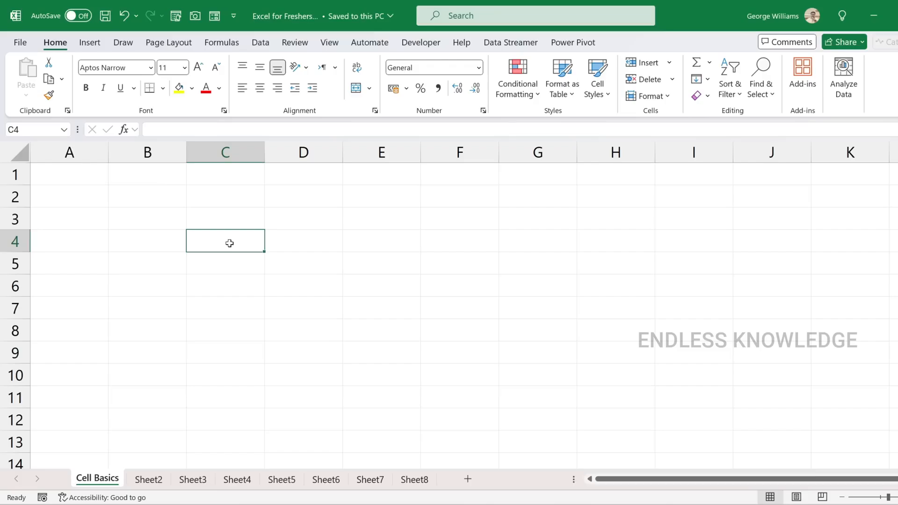
drag(144, 201, 541, 349)
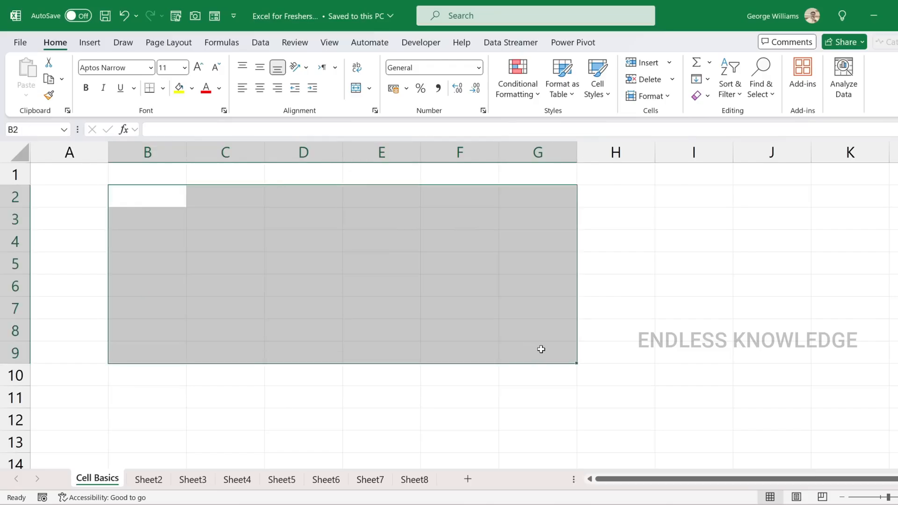
click(254, 238)
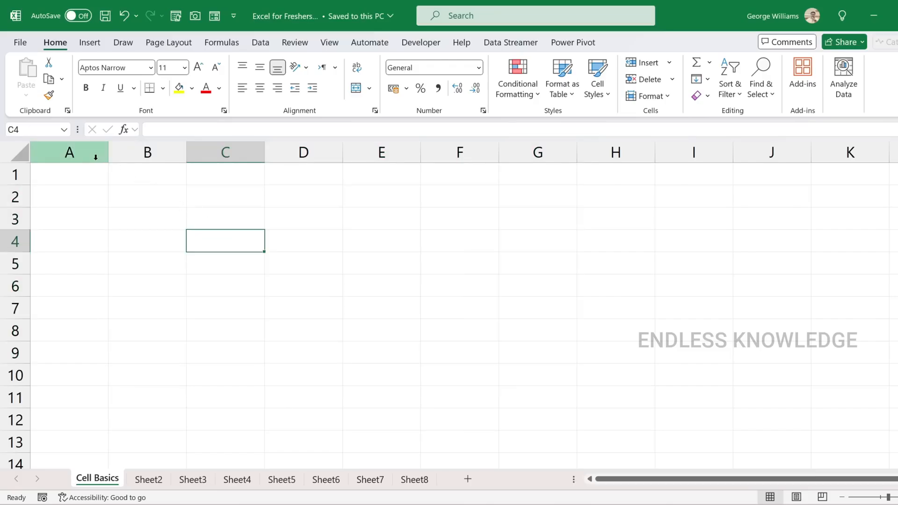
Select the whole of column A, followed by the whole of column B
click(89, 154)
click(140, 152)
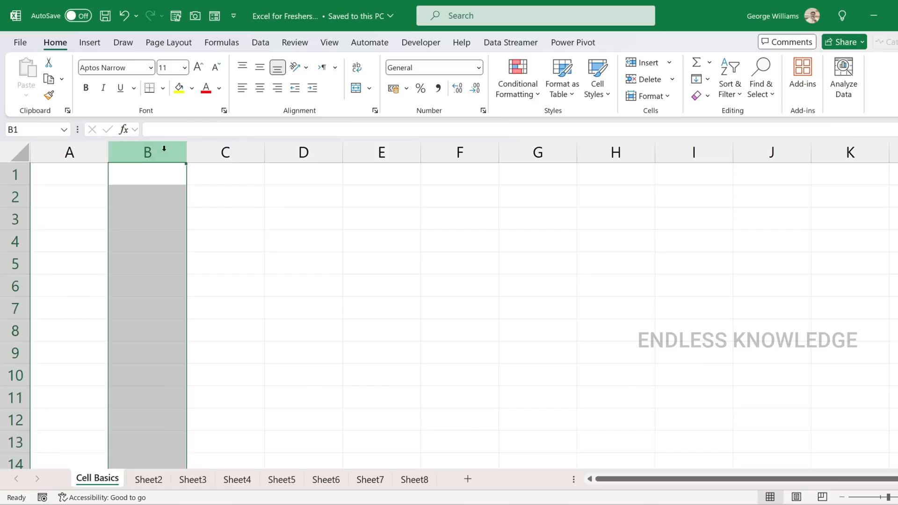
Select the whole of columns C and D one after the other, followed by each of rows 1 to 4
click(238, 149)
click(301, 150)
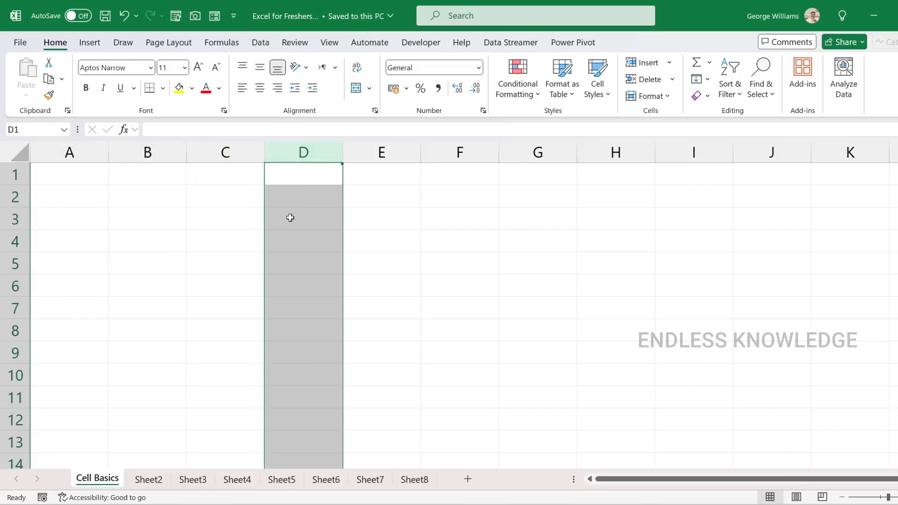
click(15, 174)
click(15, 197)
click(15, 218)
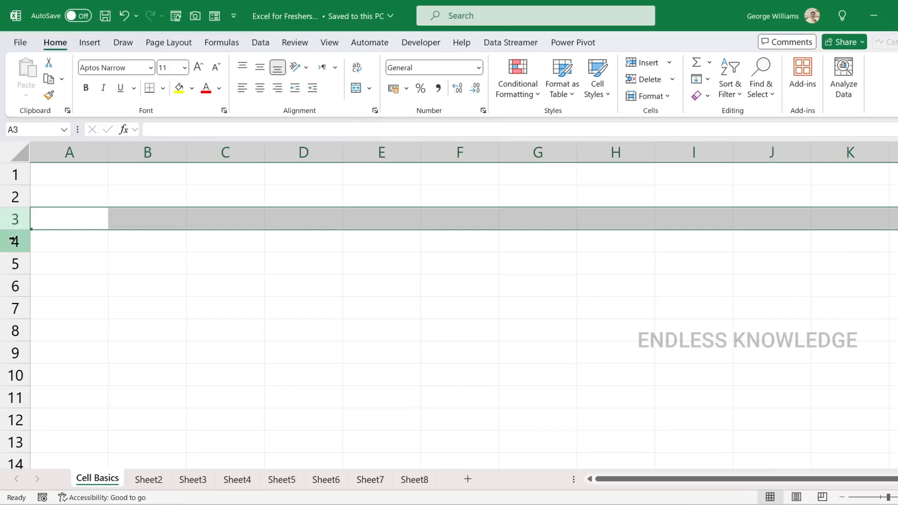
click(16, 240)
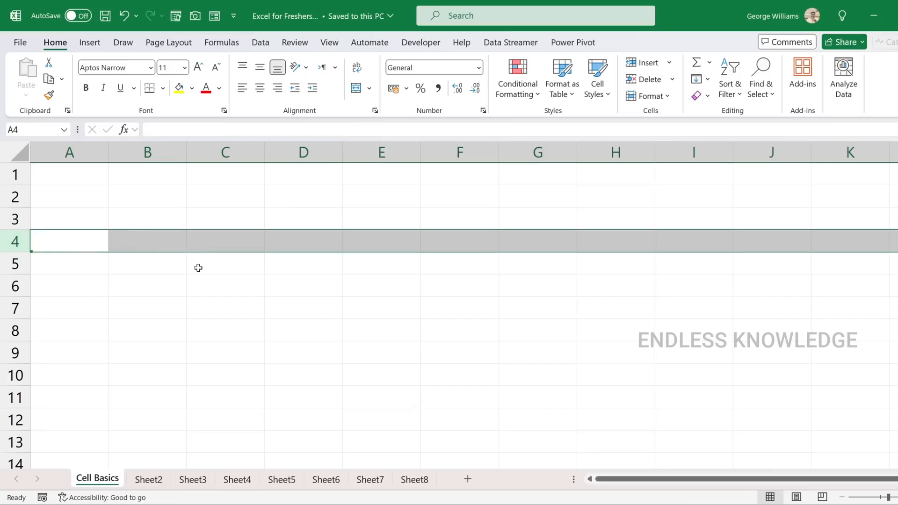
Practise selecting the single cells D6, C3, B6, E8 and C7 one after another
click(270, 281)
click(225, 217)
click(147, 285)
click(381, 329)
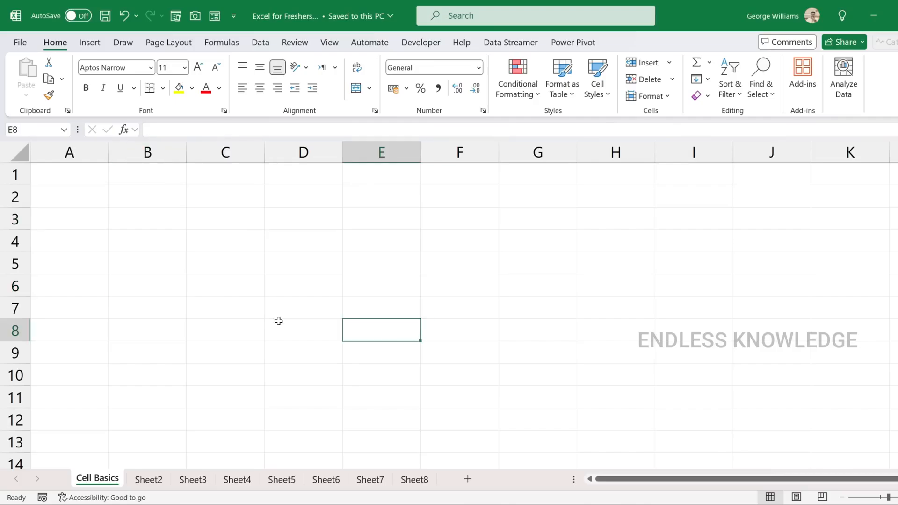
click(202, 306)
Select column C and row 4 in turn, followed by column B together with row 1 so that they intersect at B1
click(222, 148)
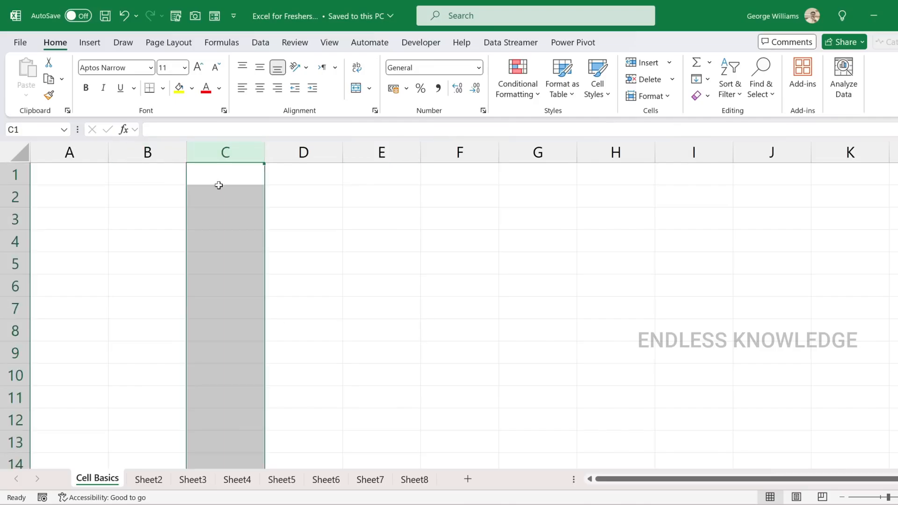
click(15, 241)
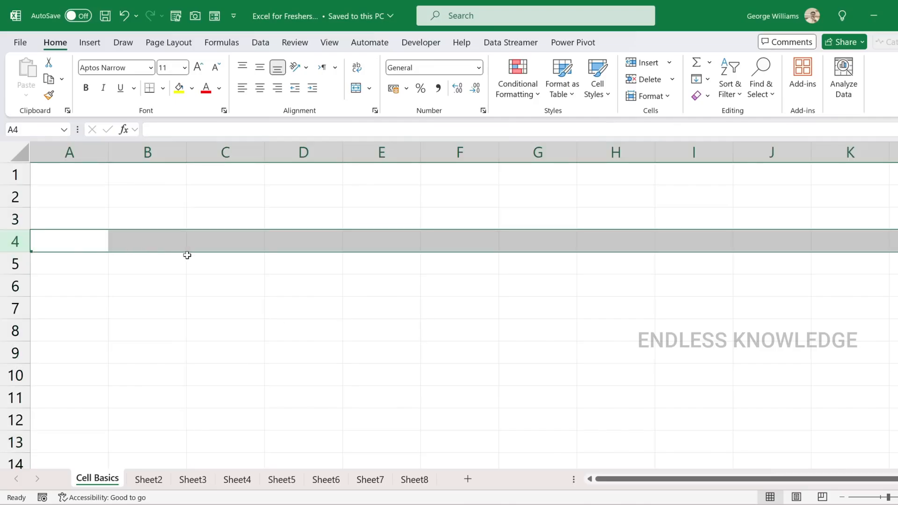
click(149, 153)
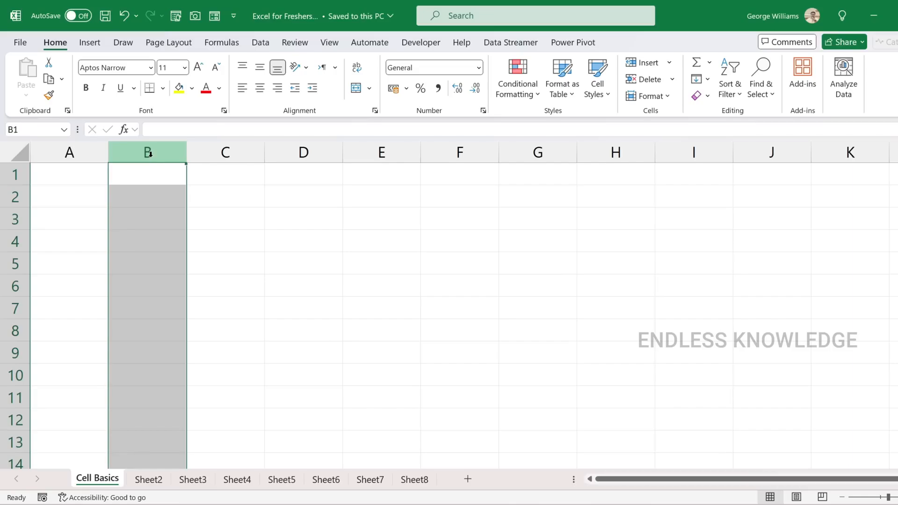
ctrl+click(26, 175)
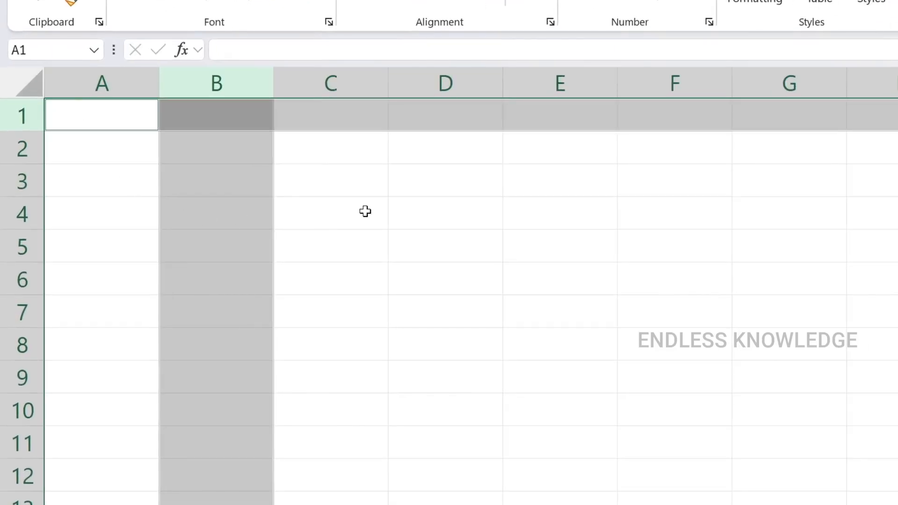
Select cells D4, B3, B6, E3 and D4 in turn to check how each cell address is shown
click(410, 209)
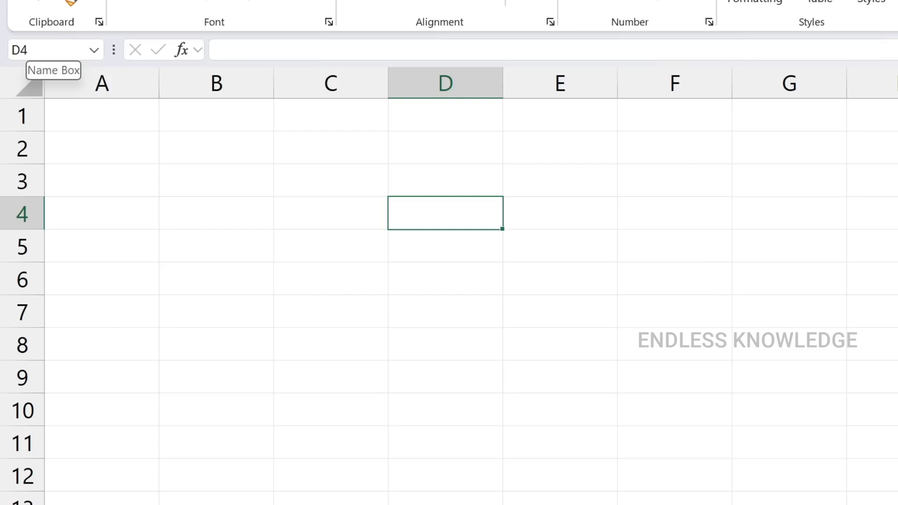
click(208, 176)
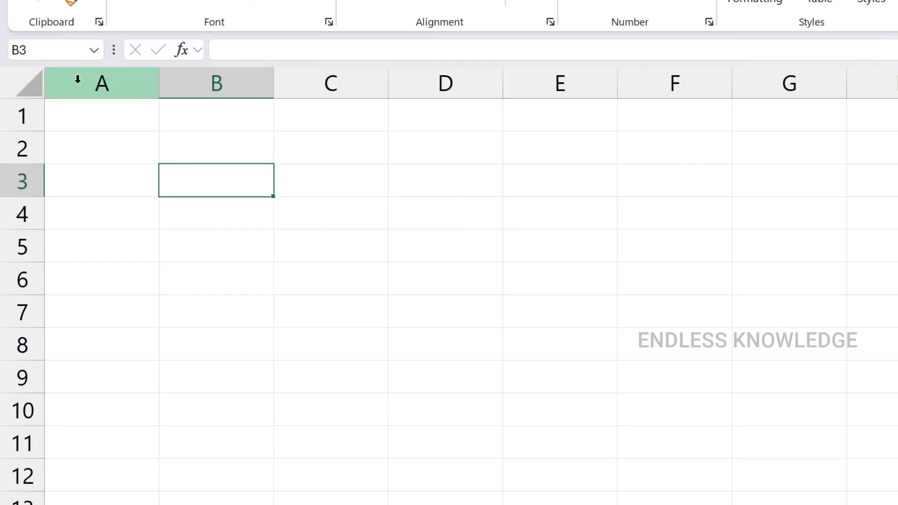
click(198, 292)
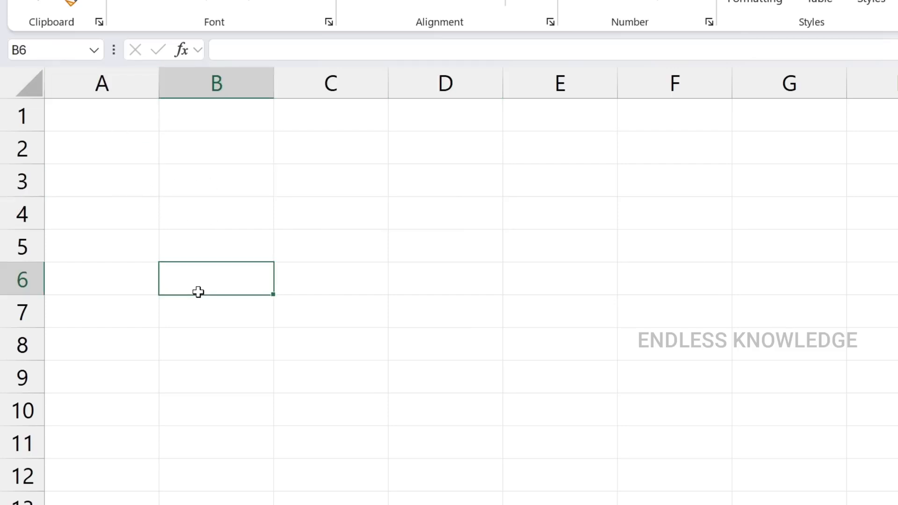
click(559, 174)
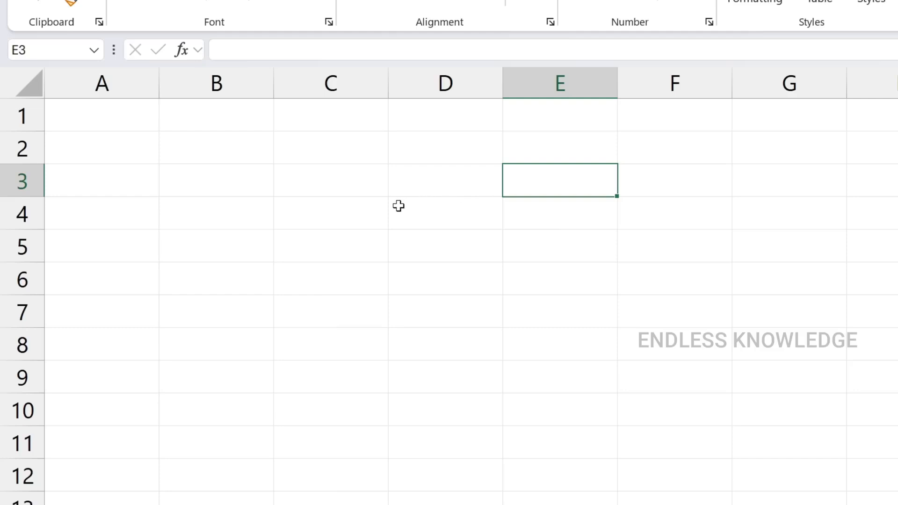
click(474, 220)
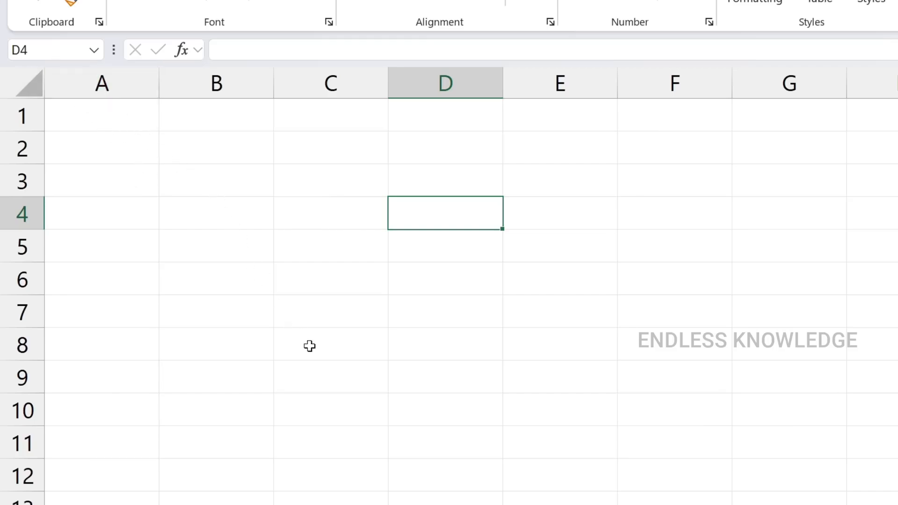
Select cell C4, highlight its whole row 4 and whole column C in turn, and return to C4
click(303, 208)
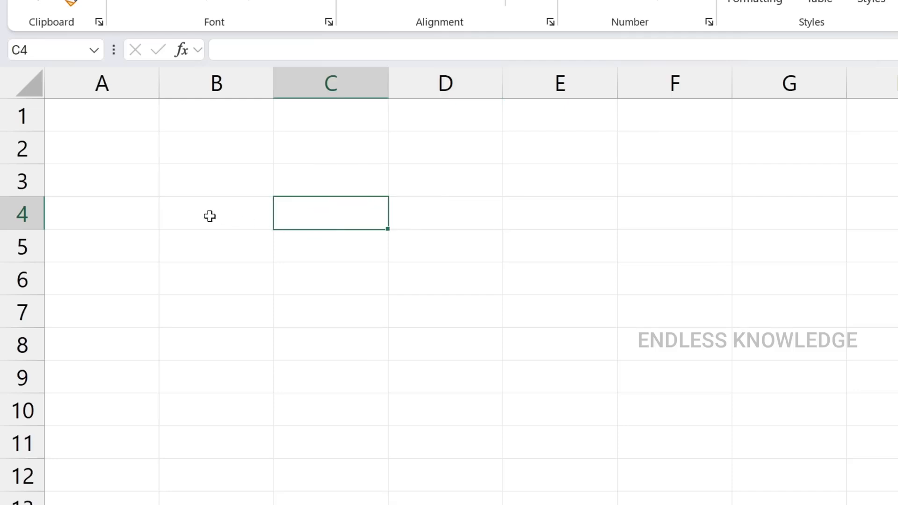
click(15, 208)
click(321, 86)
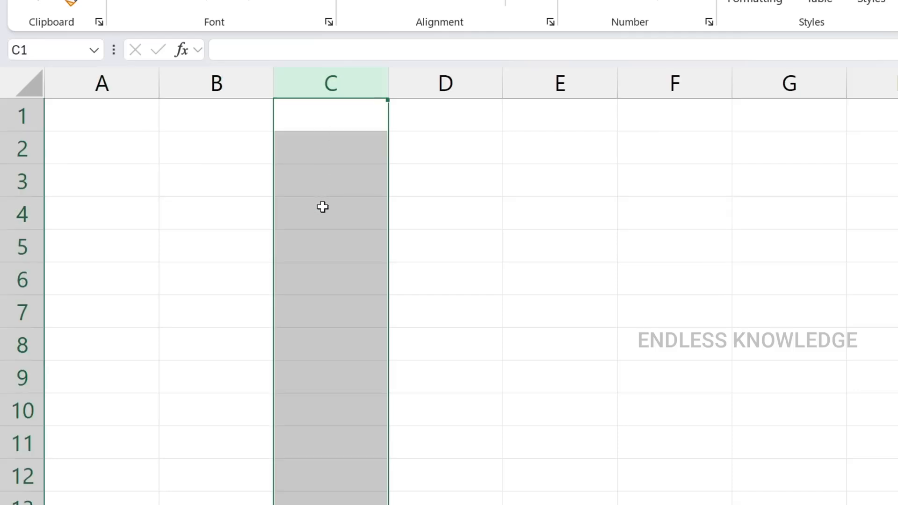
click(310, 219)
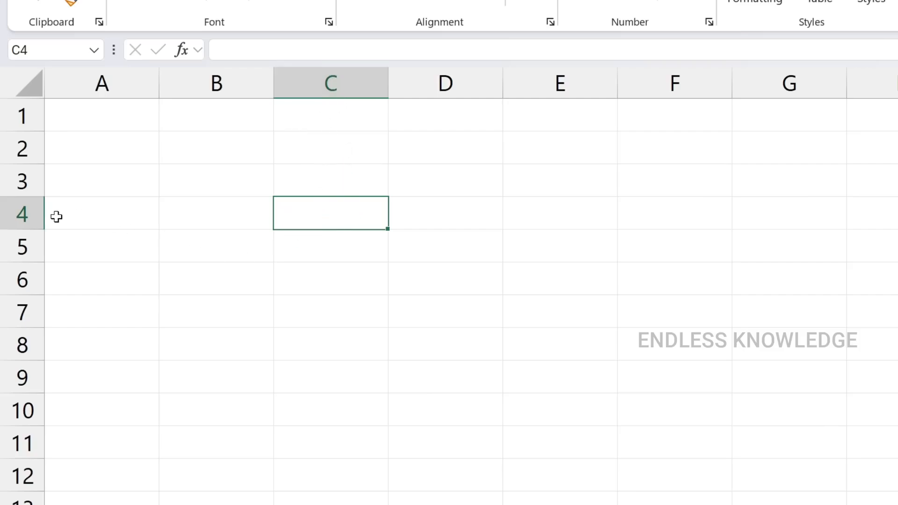
Select cells B3, A1, C3, D6 and C4 one after another to compare their column and row addresses
click(224, 180)
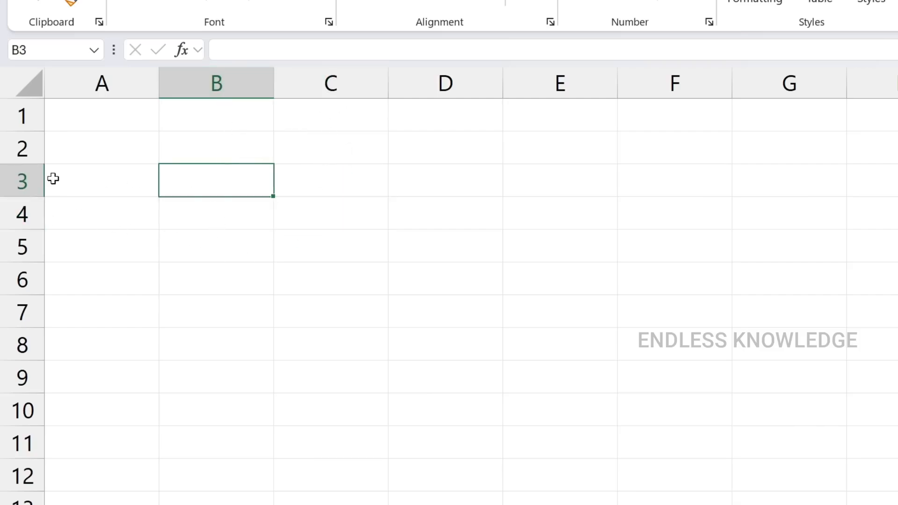
click(104, 123)
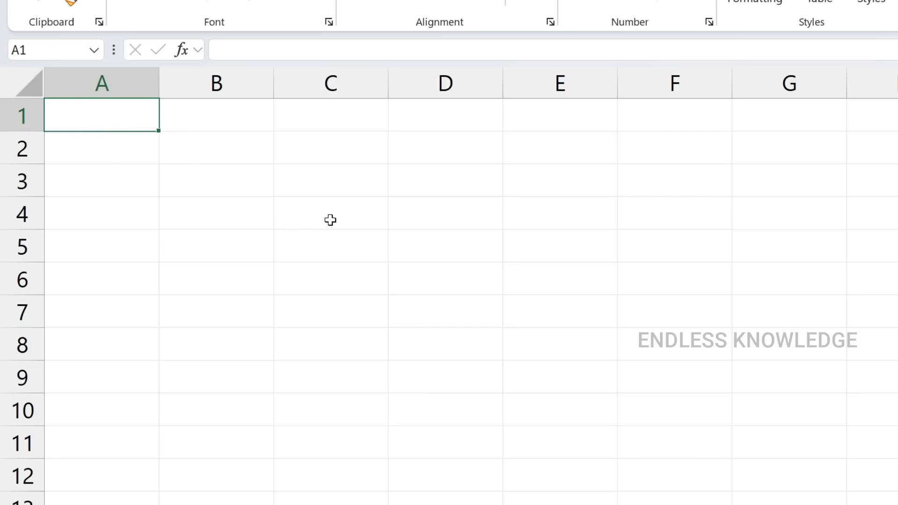
click(361, 194)
click(441, 284)
click(341, 225)
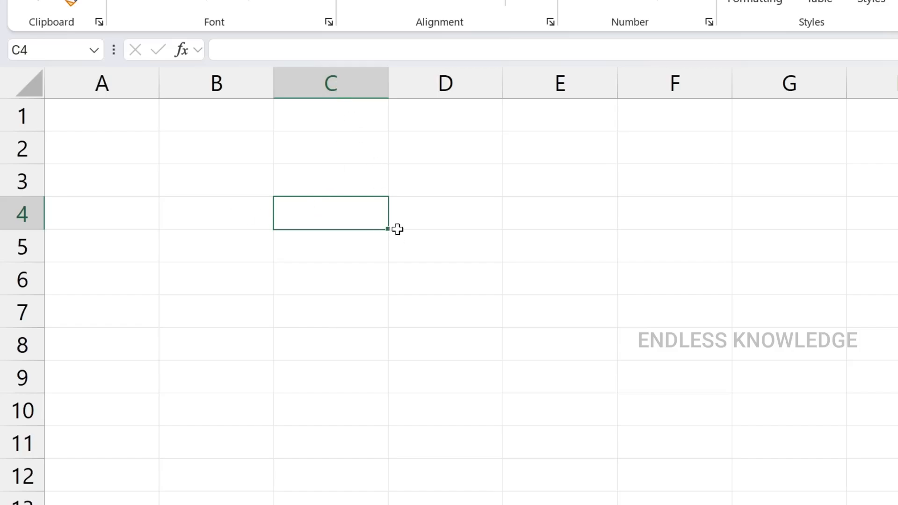
Select the whole of columns A, B and C one after another
click(126, 84)
click(236, 84)
click(341, 84)
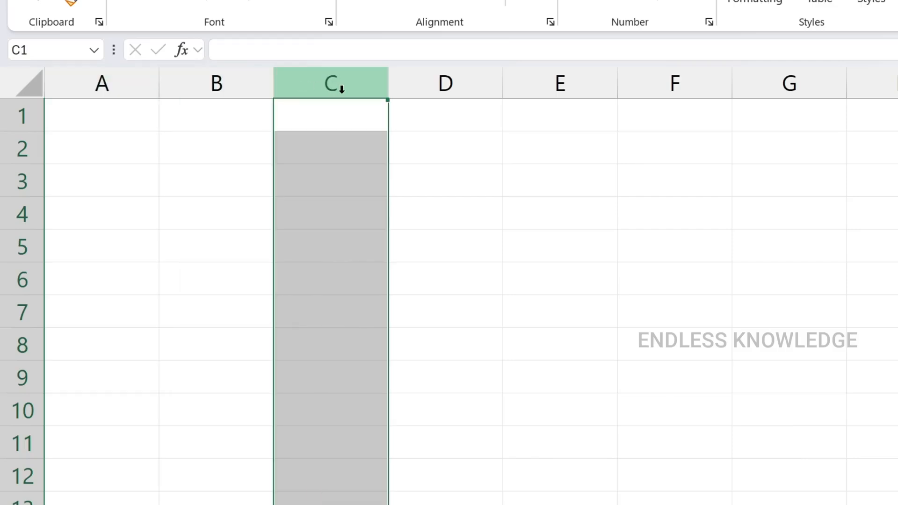
Starting from cell F2, move along row 2 beyond column T to examine how columns after Z are named
click(625, 142)
key(Right)
key(Right)
key(Right)
key(Right)
key(Right)
key(Right)
key(Right)
key(Right)
key(Right)
key(Right)
key(Right)
key(Right)
key(Right)
key(Right)
key(Right)
key(Right)
key(Right)
key(Right)
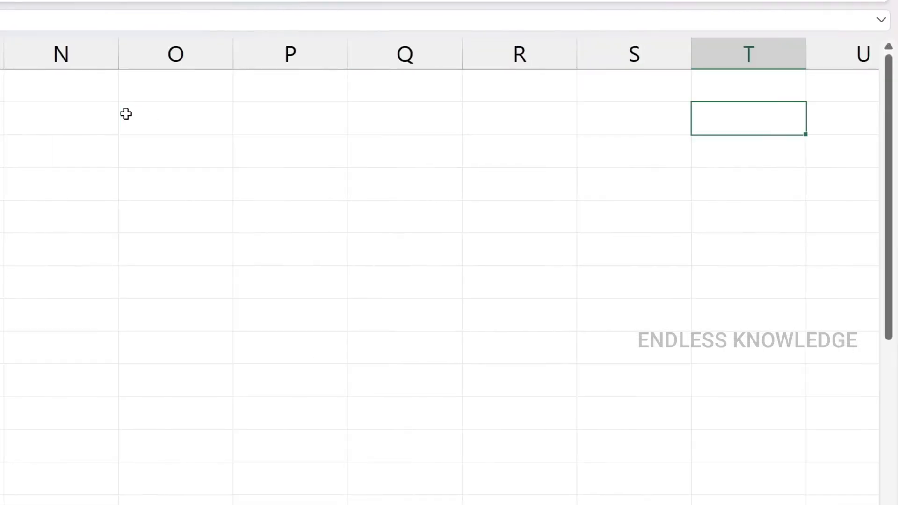
key(Right)
key(Right)
key(Right)
key(Right)
key(Right)
key(Right)
key(Right)
key(Right)
key(Right)
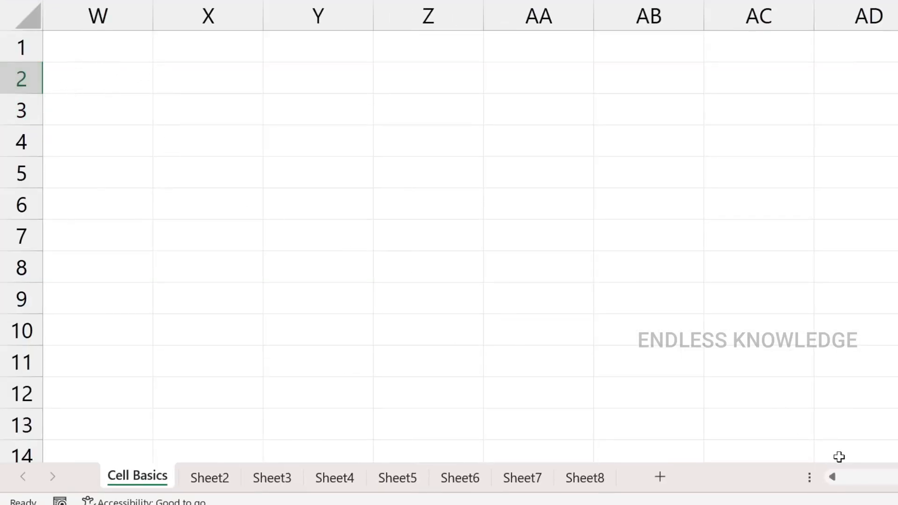
Starting from cell A1, jump to the last column of the Cell Basics worksheet and down to its last row
click(865, 480)
click(846, 473)
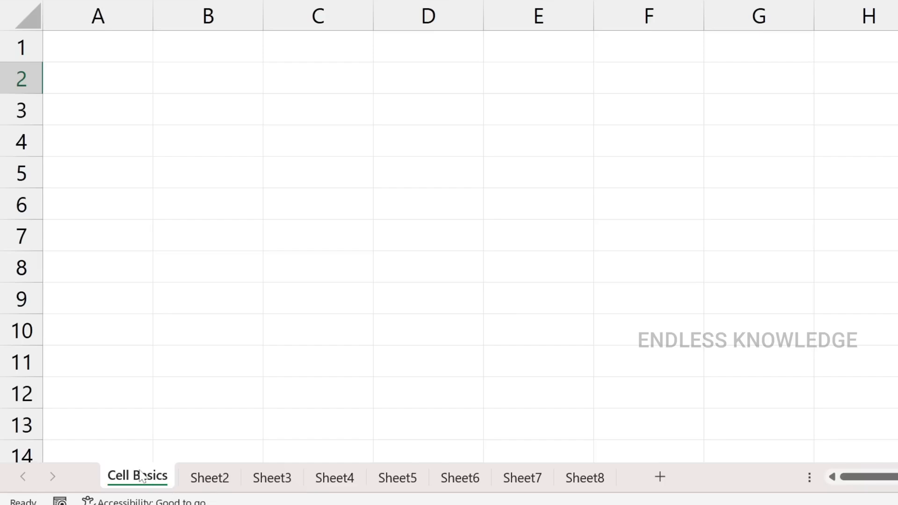
click(89, 46)
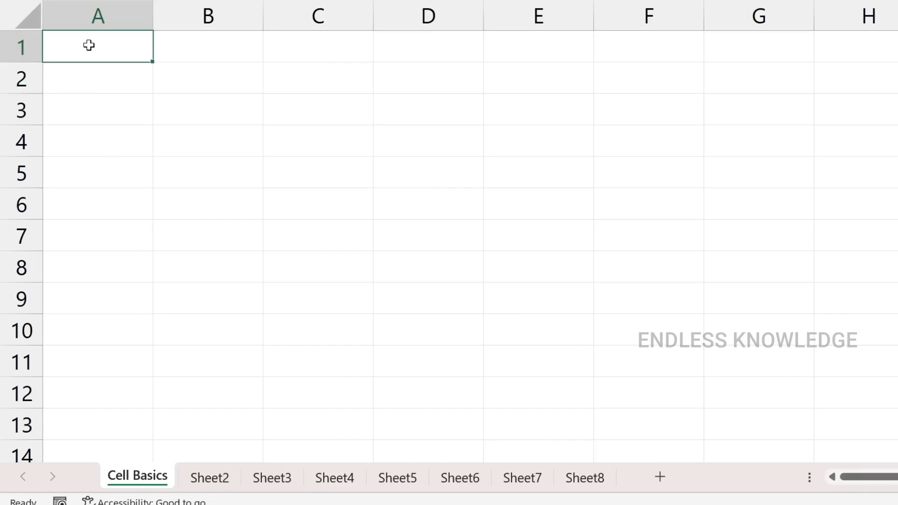
key(ctrl+Right)
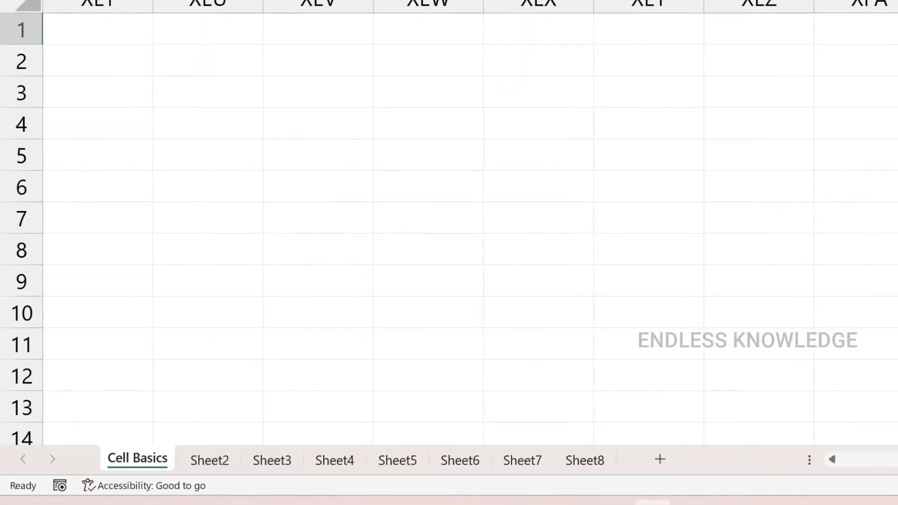
key(ctrl+Down)
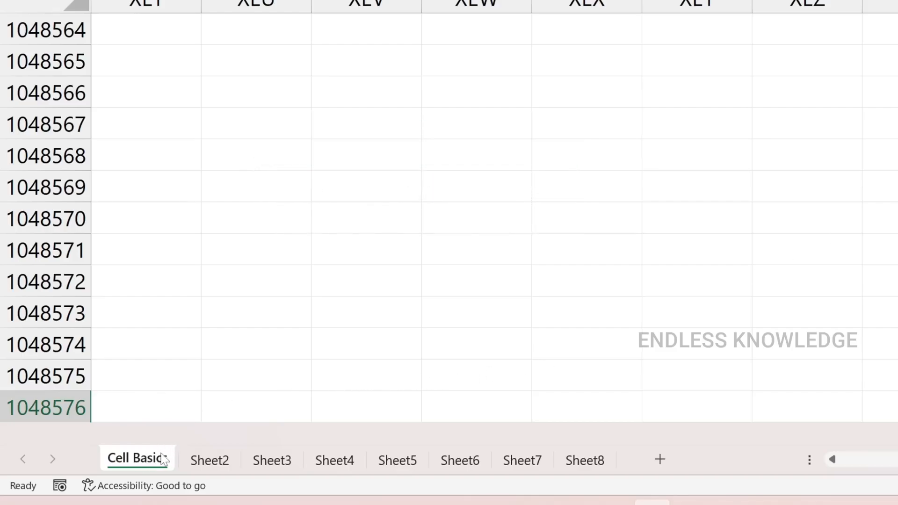
View Sheet2, Sheet3 and Sheet4 in turn, and return to cell A1 of the Cell Basics worksheet
click(211, 462)
click(279, 462)
click(341, 462)
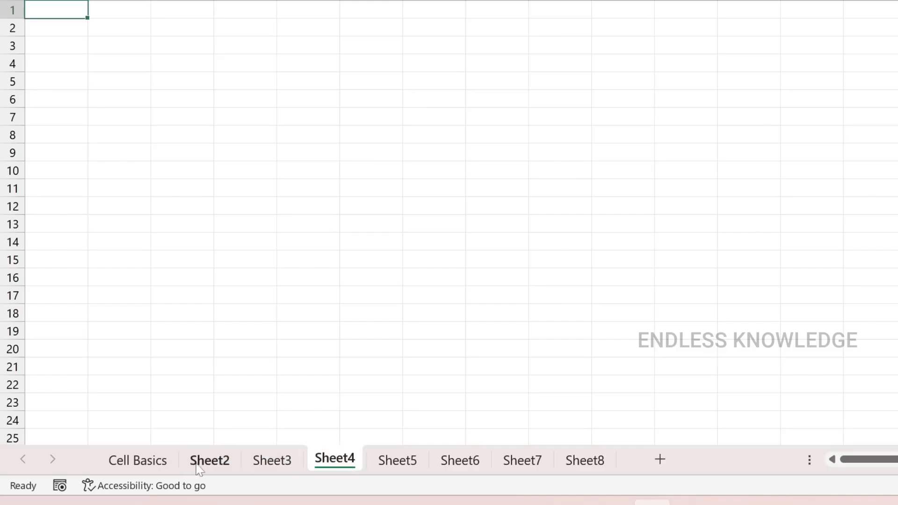
click(160, 468)
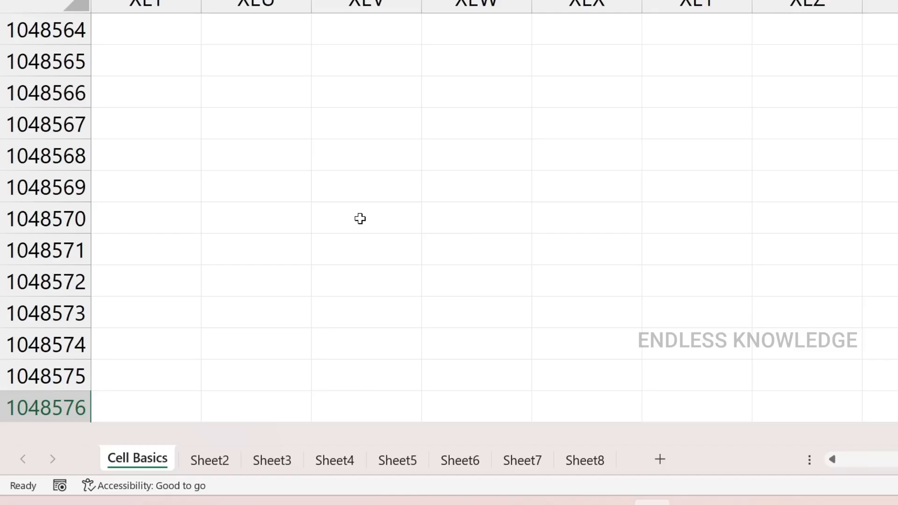
key(ctrl+Home)
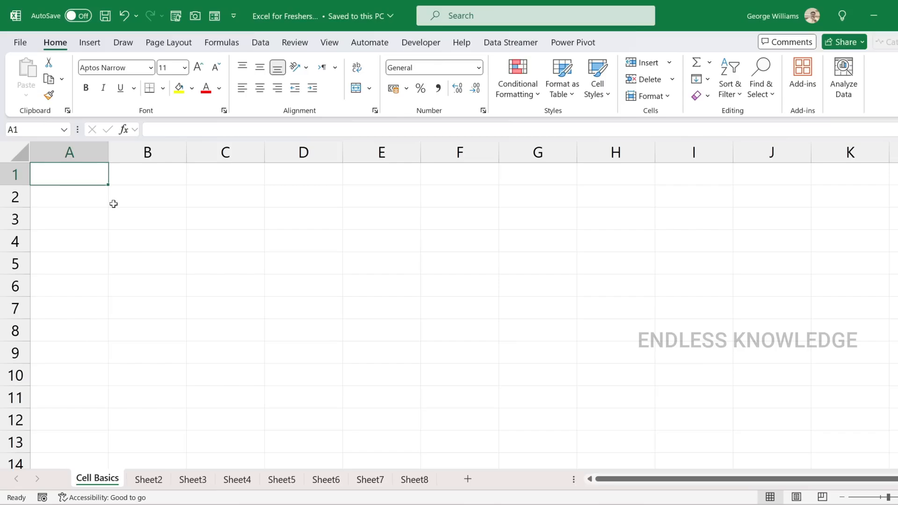
Enter the text "Work hard and Become a Leader" in cell A1
click(233, 226)
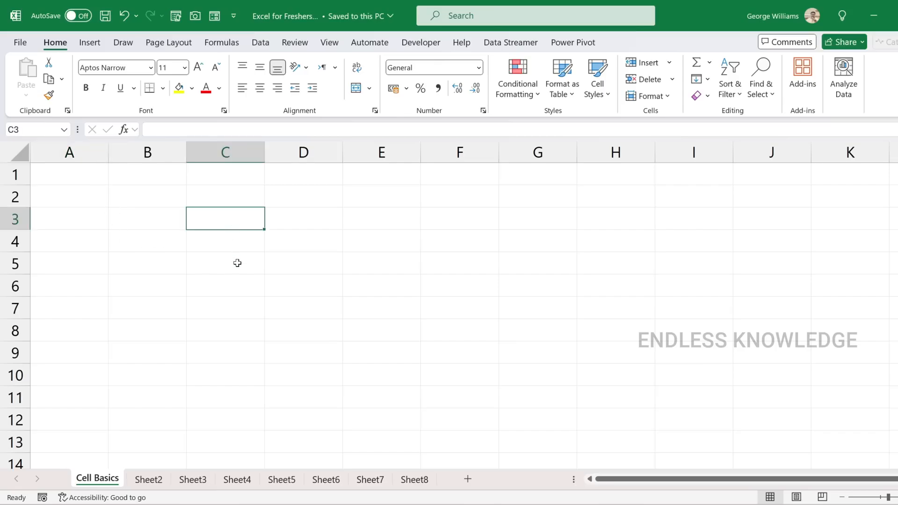
click(73, 178)
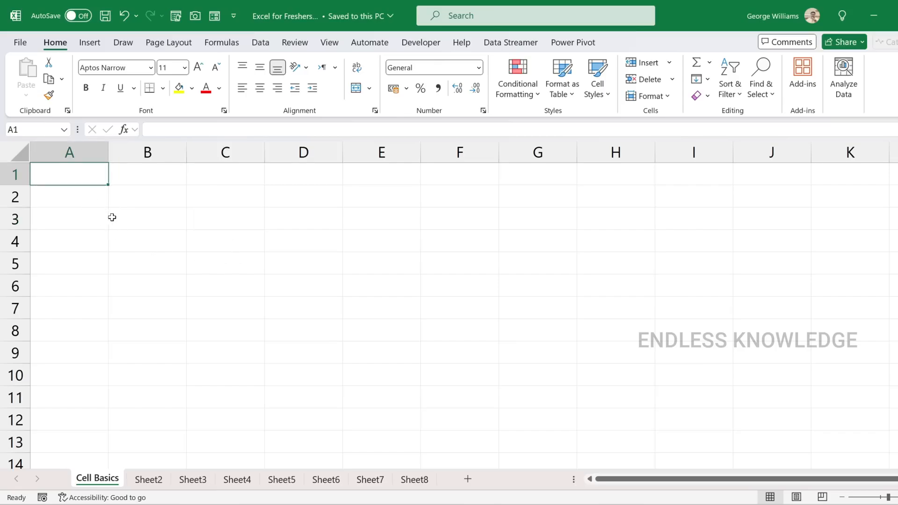
text(Work hard and Become a Leader)
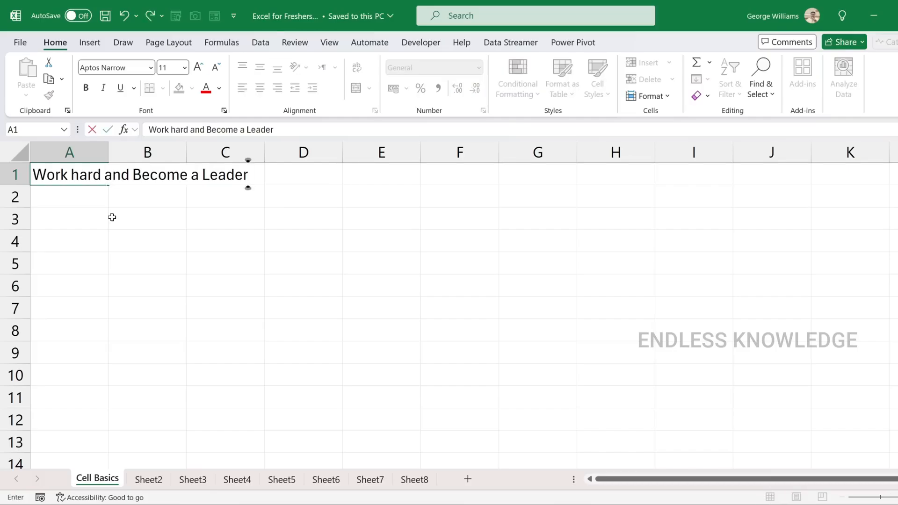
key(Return)
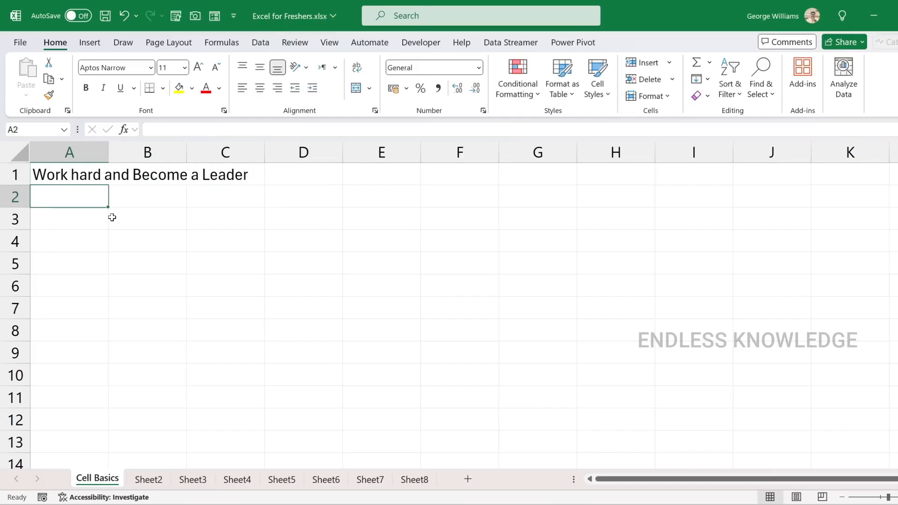
Move the active cell down column A past A7 and back up to A4
key(Down)
key(Down)
key(Down)
key(Down)
key(Down)
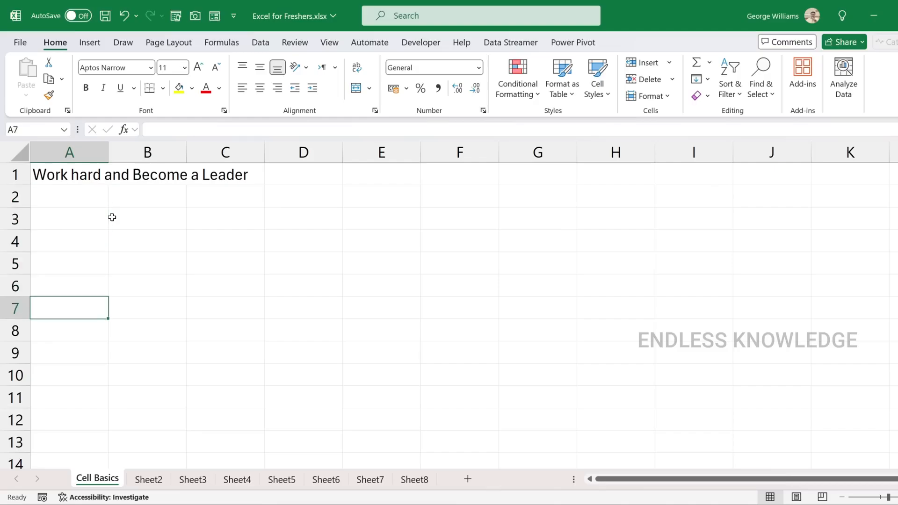
key(Down)
key(Up)
key(Up)
key(Up)
key(Up)
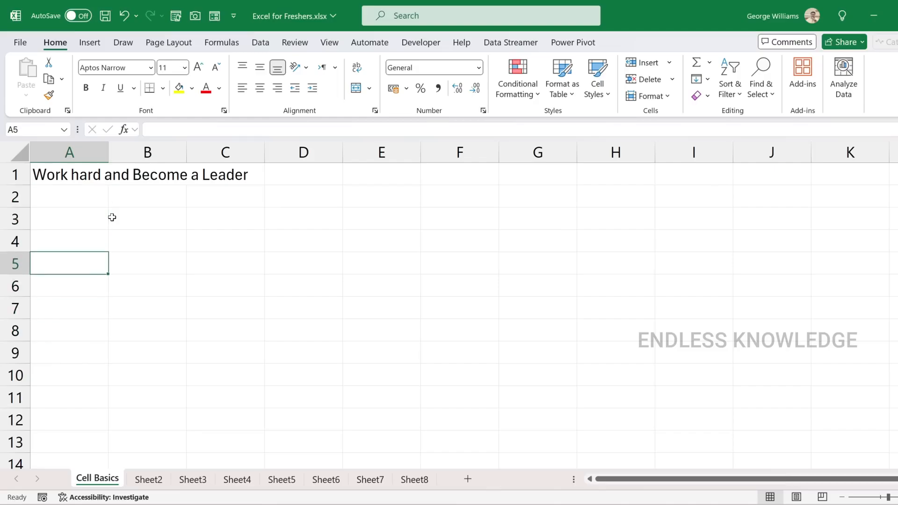
Select A1, A2 and A1 again to compare what the formula bar shows for the filled and empty cells
click(96, 176)
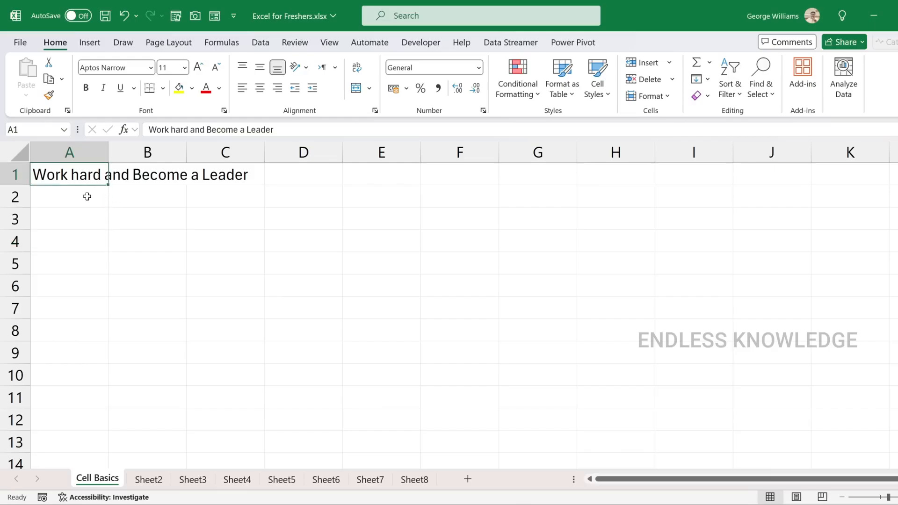
click(87, 197)
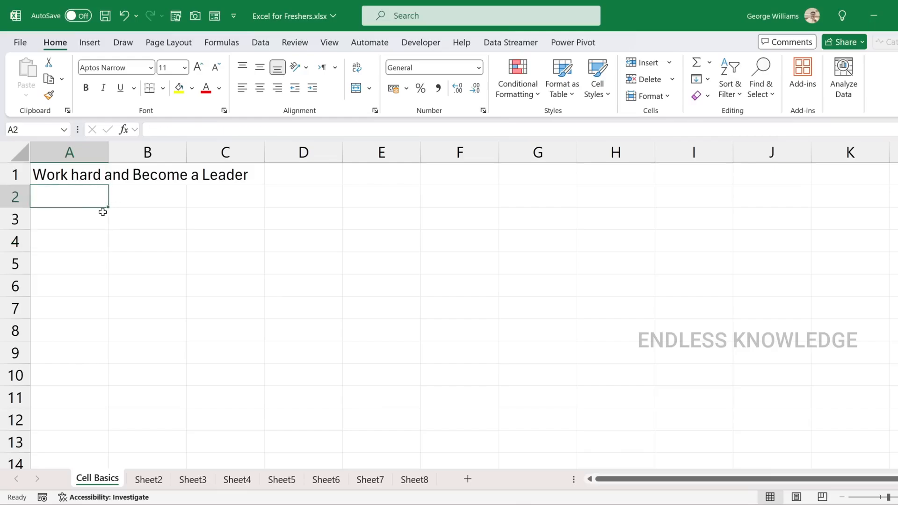
click(95, 175)
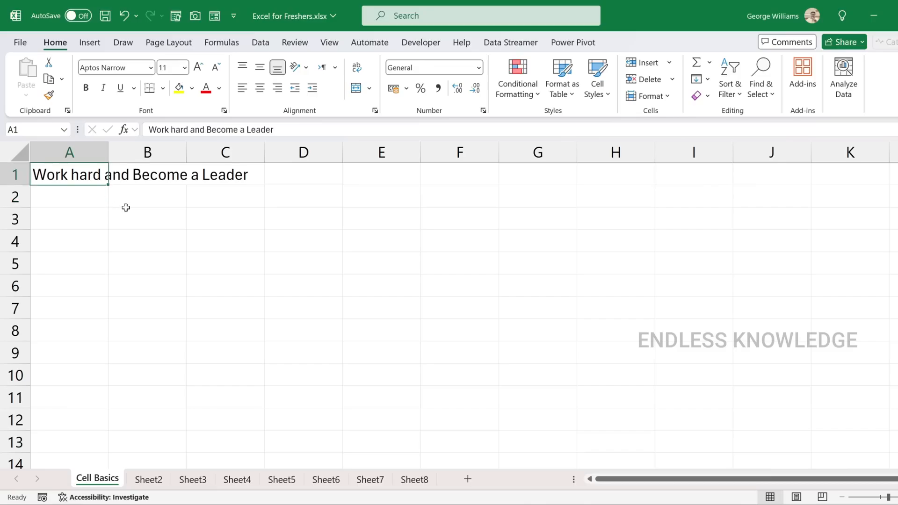
Move the active cell one cell at a time from A1 through C4 and C5, up to F2, and back to D2
key(Down)
key(Down)
key(Right)
key(Right)
key(Right)
key(Down)
key(Left)
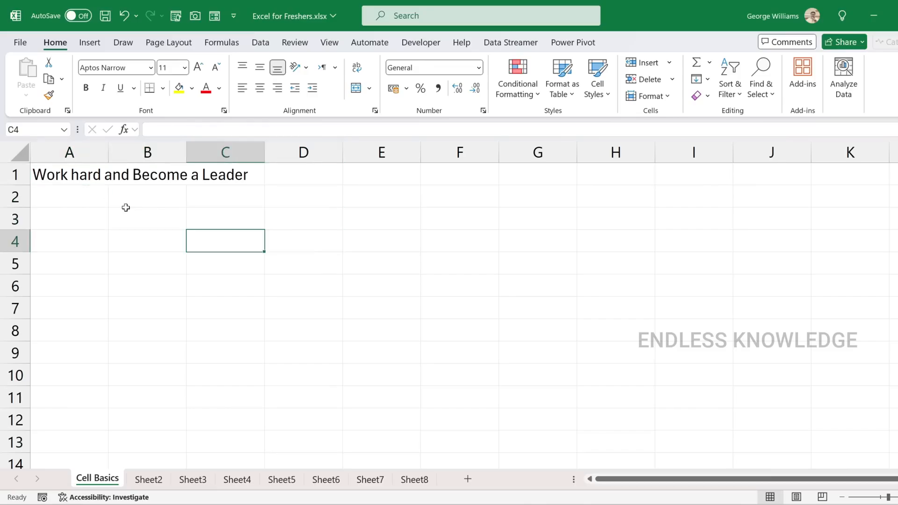
key(Down)
key(Left)
key(Right)
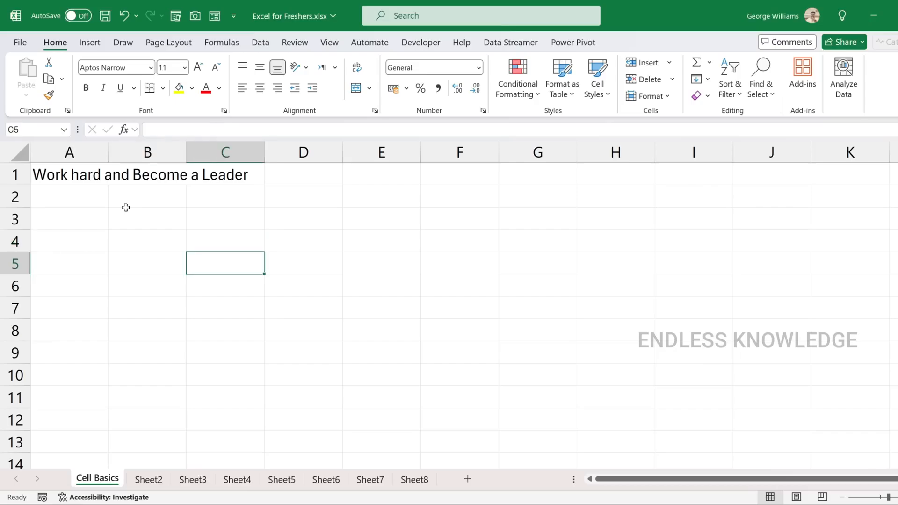
key(Down)
key(Left)
key(Right)
key(Right)
key(Right)
key(Right)
key(Up)
key(Up)
key(Up)
key(Up)
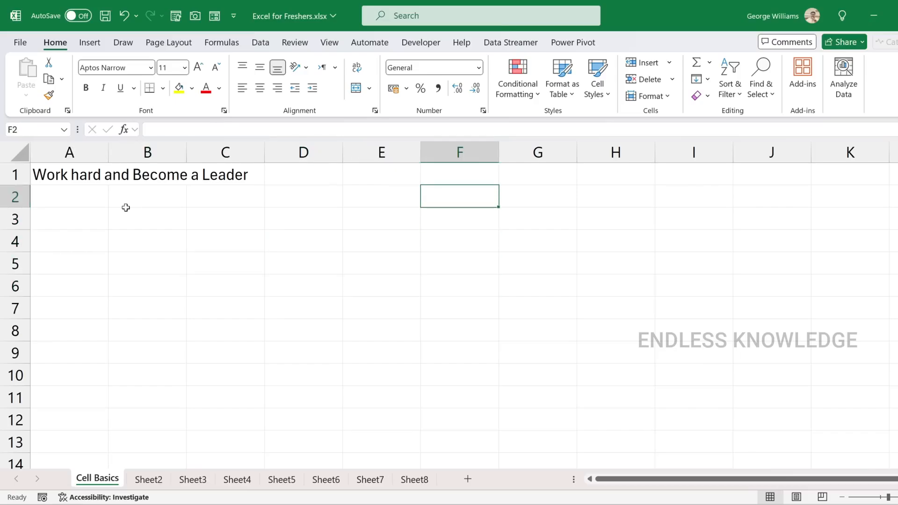
key(Left)
key(Left)
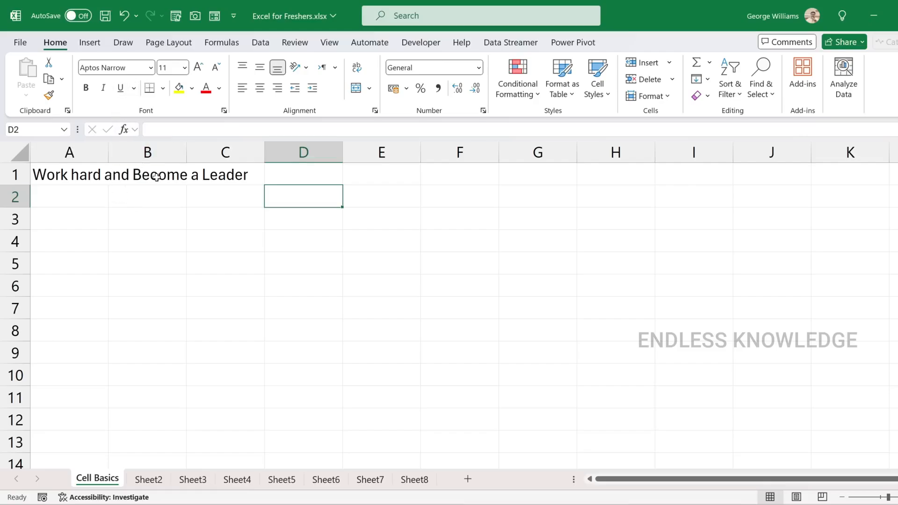
Select cell D3, move the active cell along row 3 to A3, and return to B3
click(274, 213)
key(Left)
key(Left)
key(Left)
key(Right)
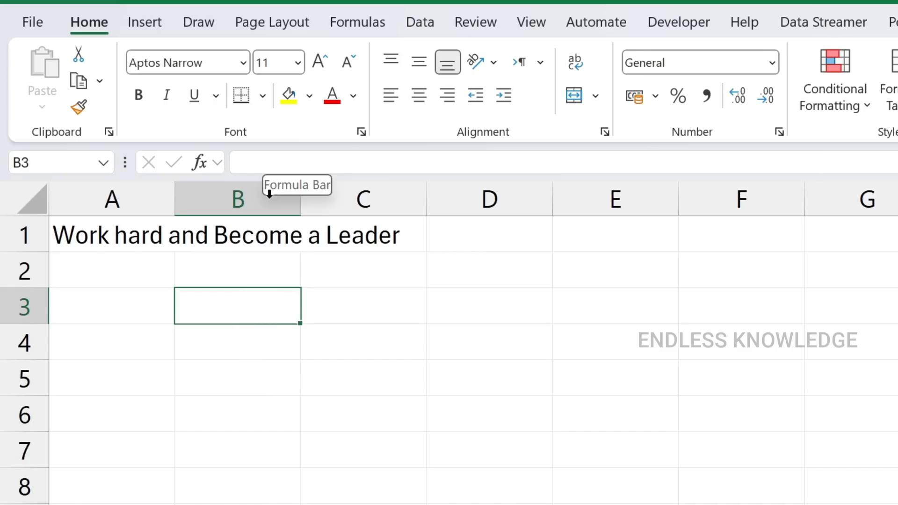
Enter the number 1 in cell B4, select the cell to check it, and clear its content
click(234, 346)
text(1)
key(Return)
click(235, 340)
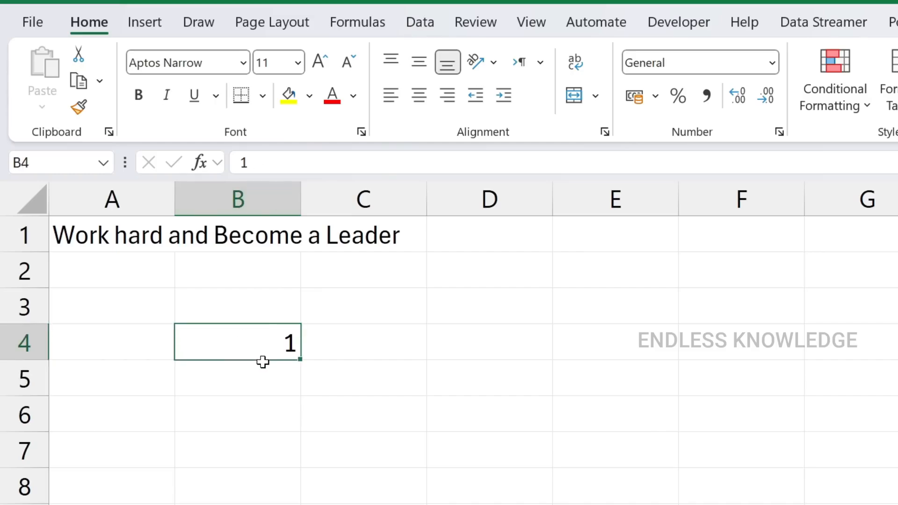
key(Delete)
Check the formula bar for C1, B1 and A1 to find which cell holds the sentence in row 1
click(351, 242)
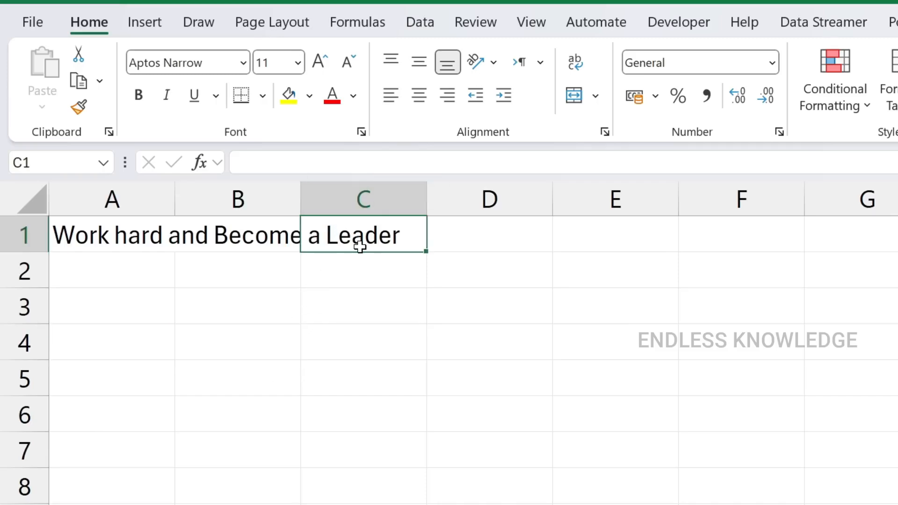
click(256, 239)
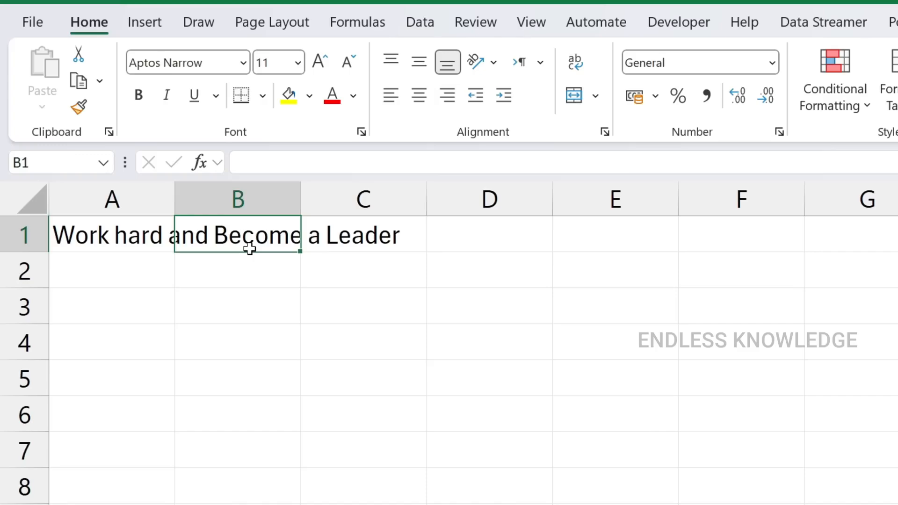
click(127, 225)
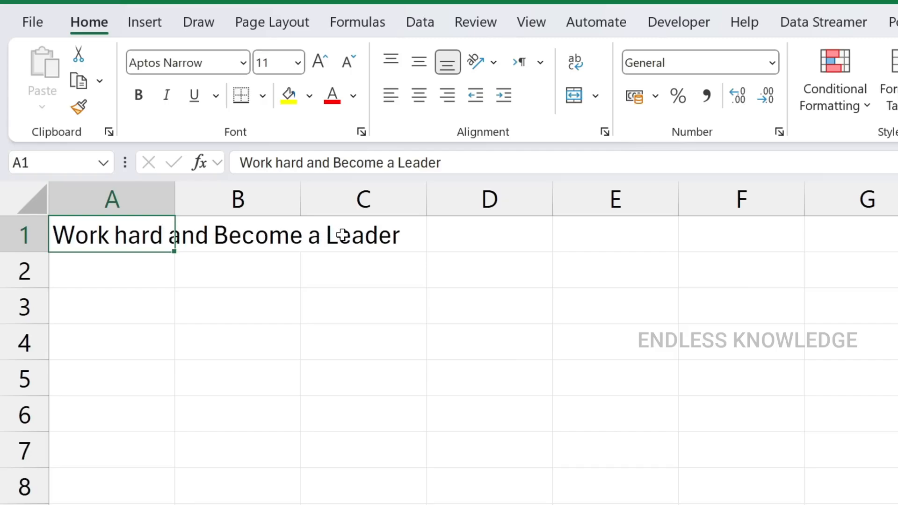
Enter the number 4568 in cell B1 and select A1 to check its full content
click(251, 234)
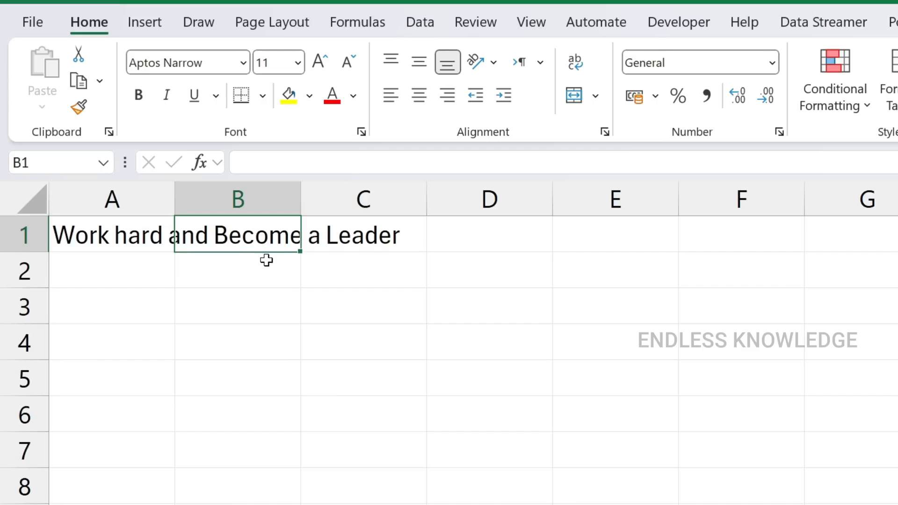
text(4568)
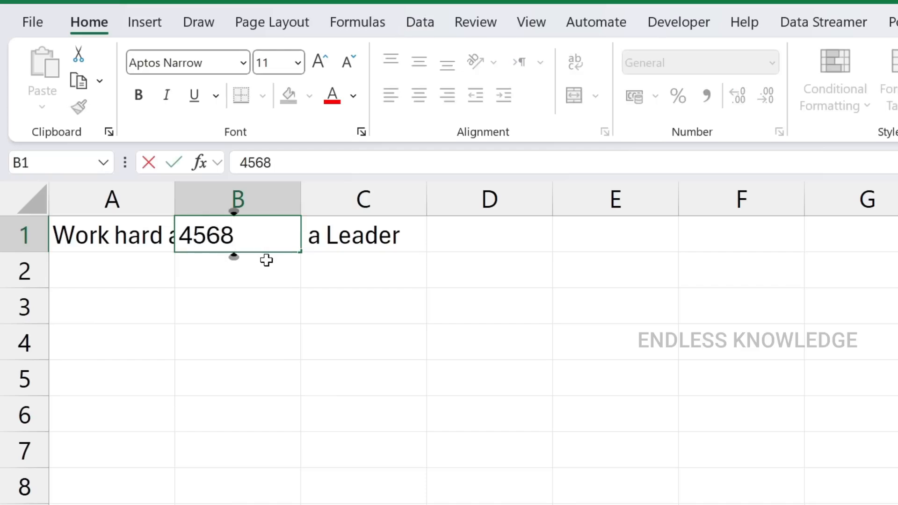
key(Return)
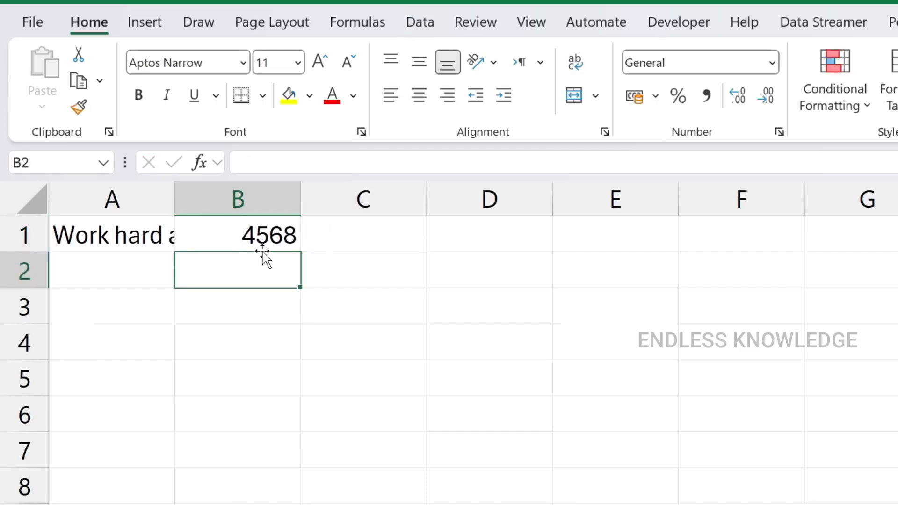
click(134, 237)
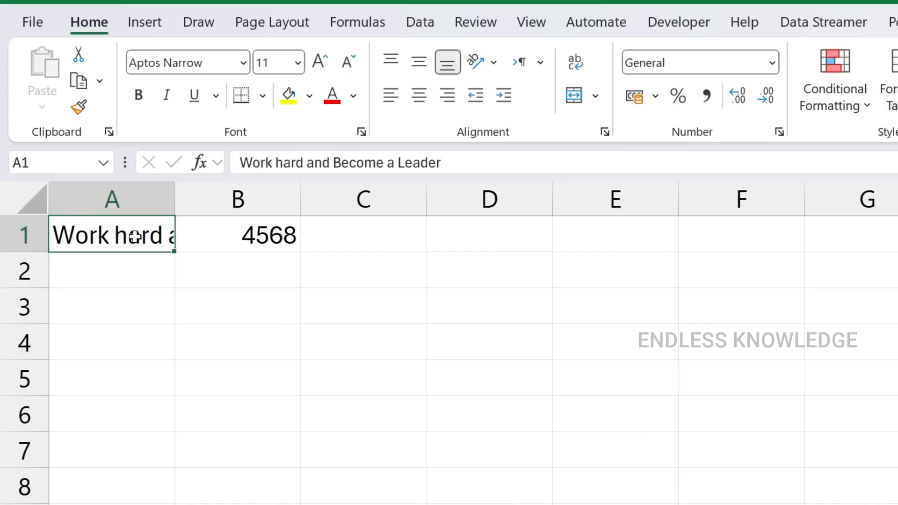
Practise selecting entire column A, a range of its cells, row 1, cell A1, and columns A, B and C
click(122, 198)
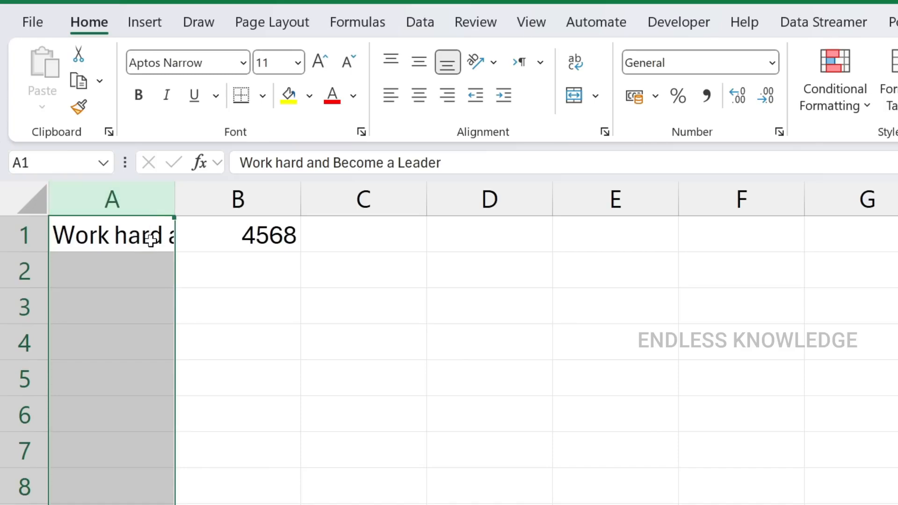
drag(120, 232, 149, 412)
click(134, 194)
click(20, 235)
click(91, 236)
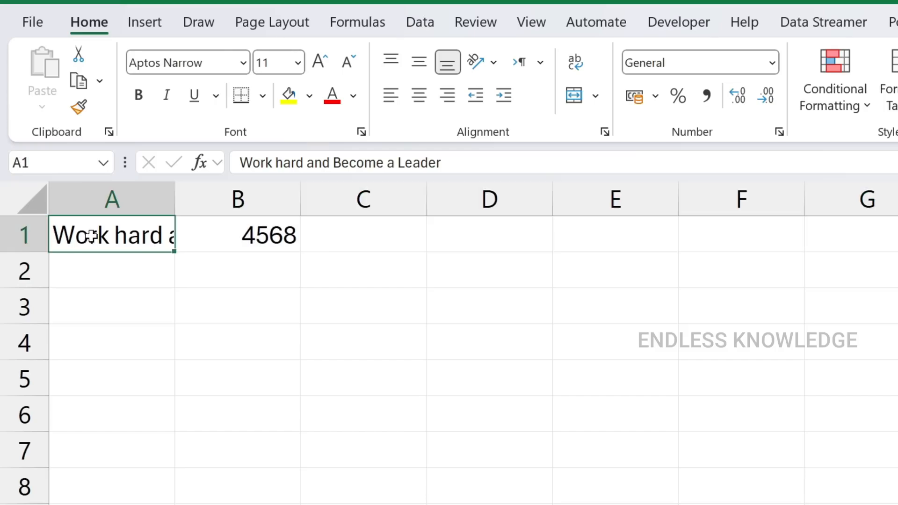
click(125, 195)
click(238, 197)
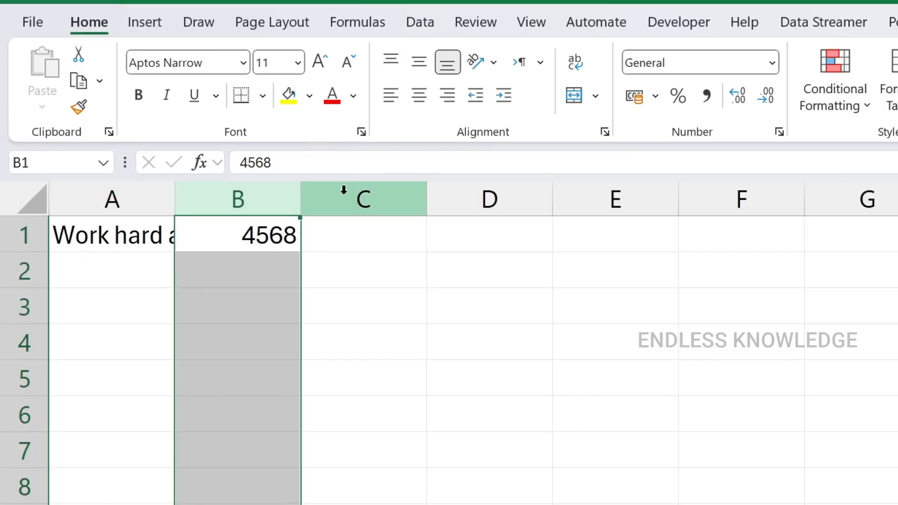
click(334, 192)
Widen column A to about 27.08 so that the whole sentence in A1 fits inside the cell
click(125, 202)
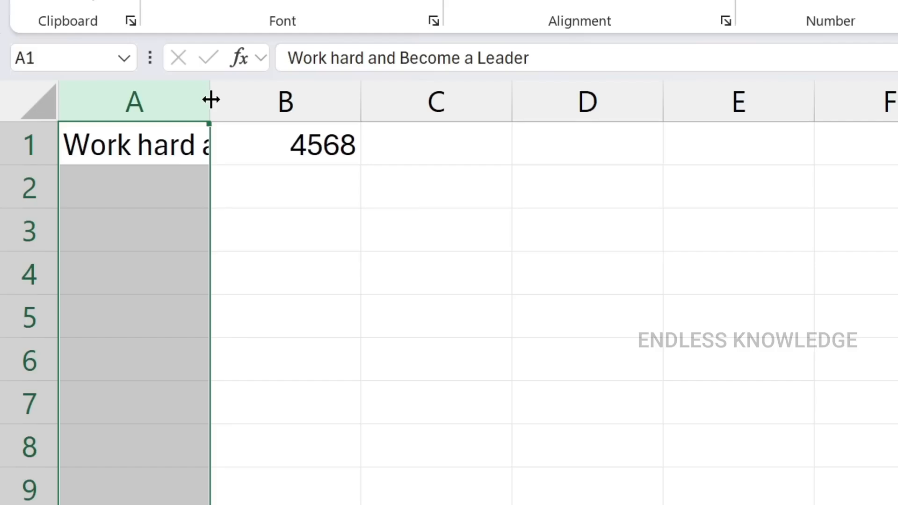
drag(210, 100, 211, 99)
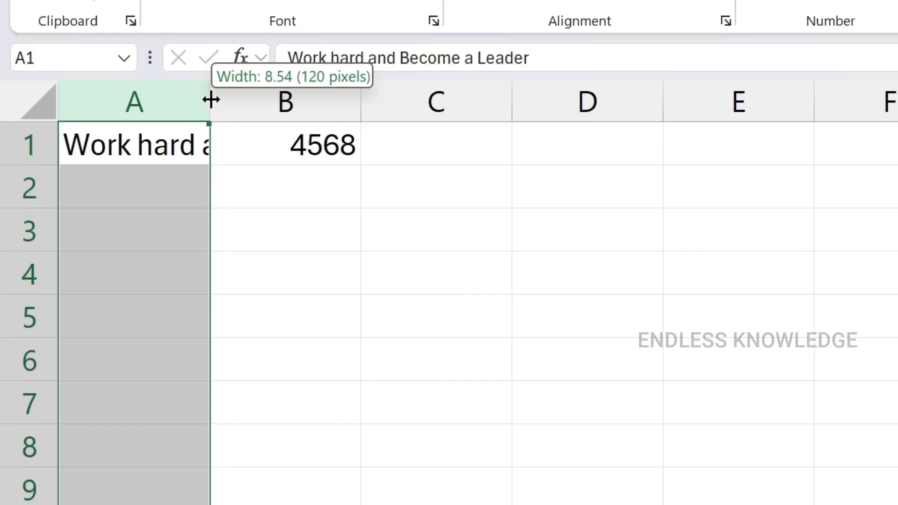
drag(210, 99, 335, 100)
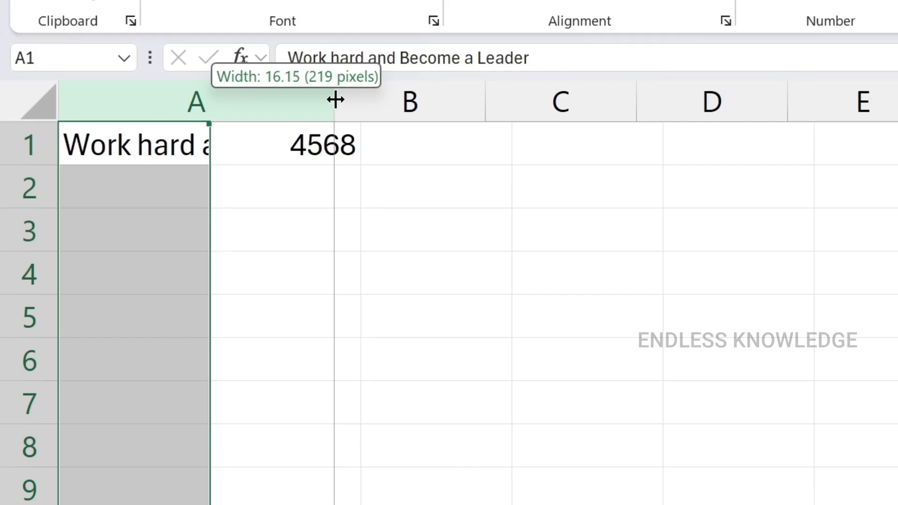
drag(335, 99, 513, 103)
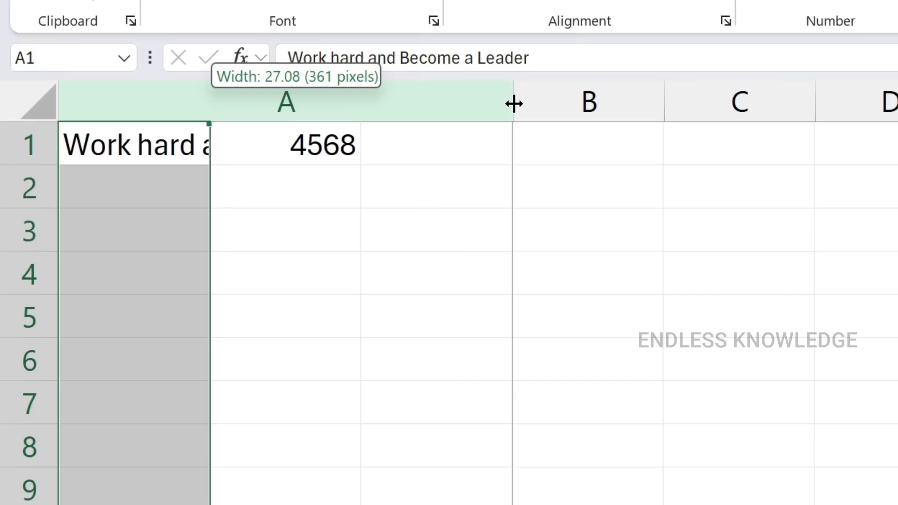
drag(513, 103, 514, 101)
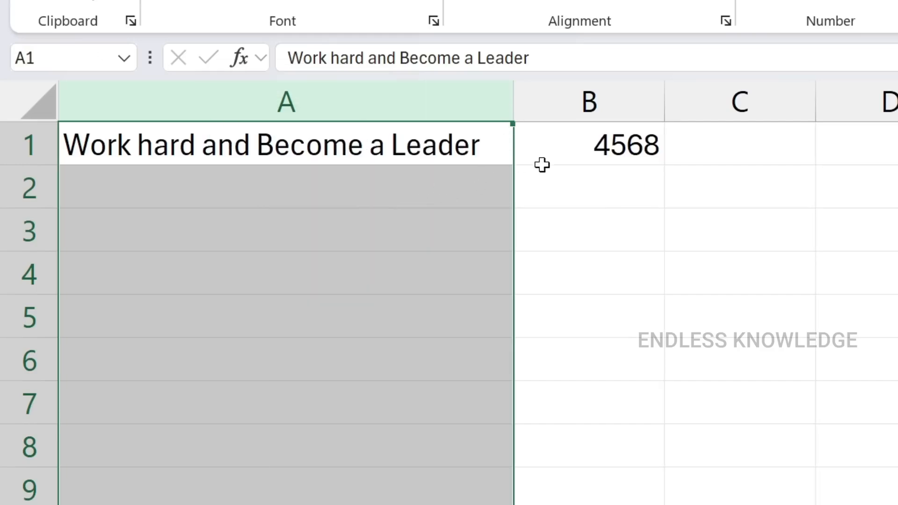
Examine the widened column by selecting B1, A1, the whole of column A and several cells further down it
click(637, 154)
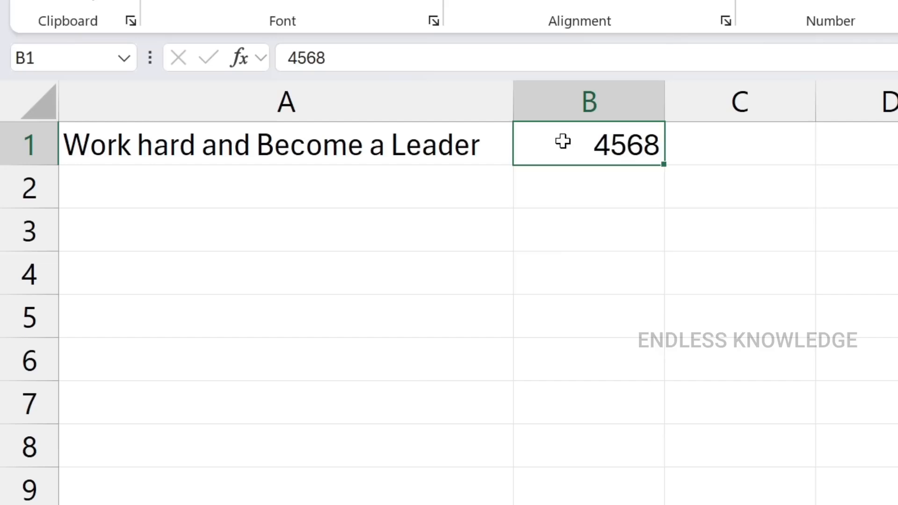
click(182, 146)
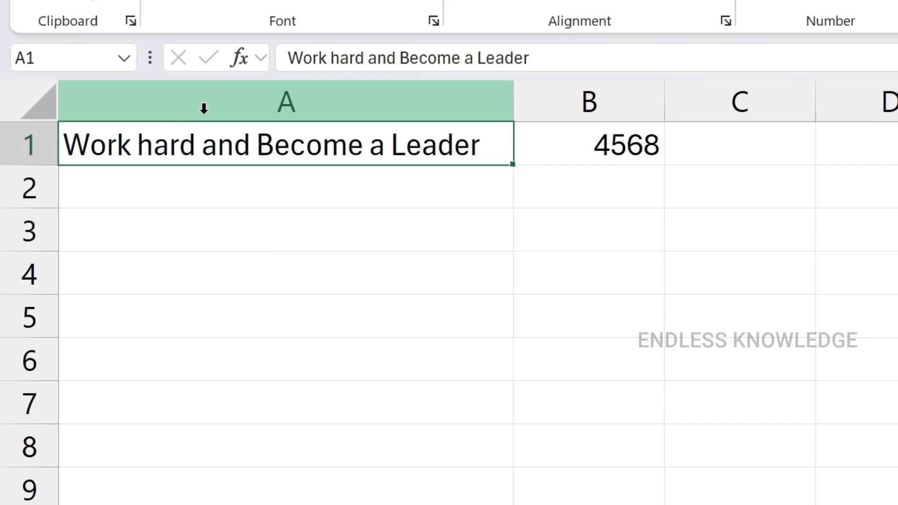
click(243, 91)
click(251, 215)
click(259, 318)
click(308, 417)
click(312, 485)
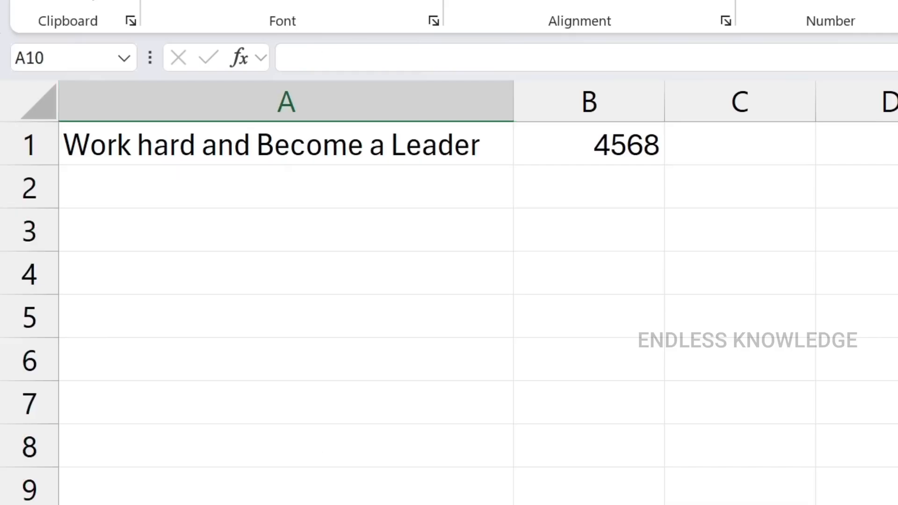
Select A2 and A1, and undo the widening of column A
click(375, 191)
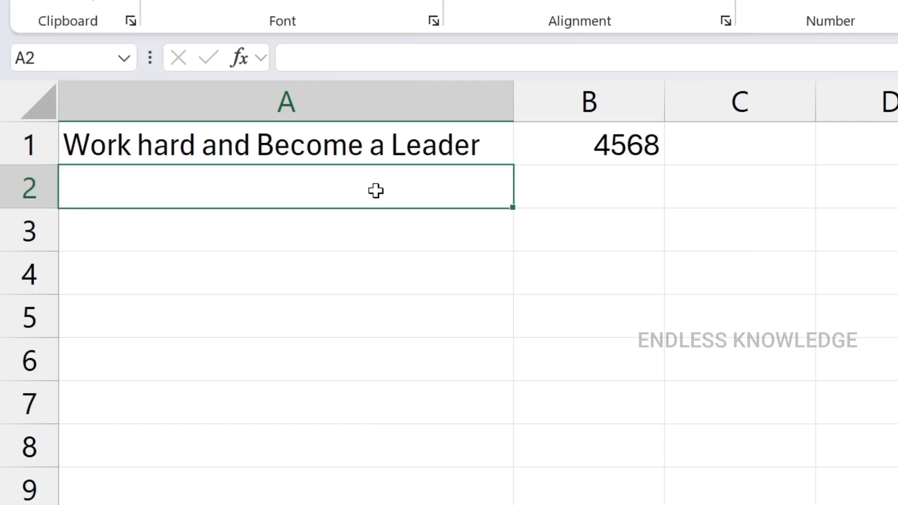
click(410, 141)
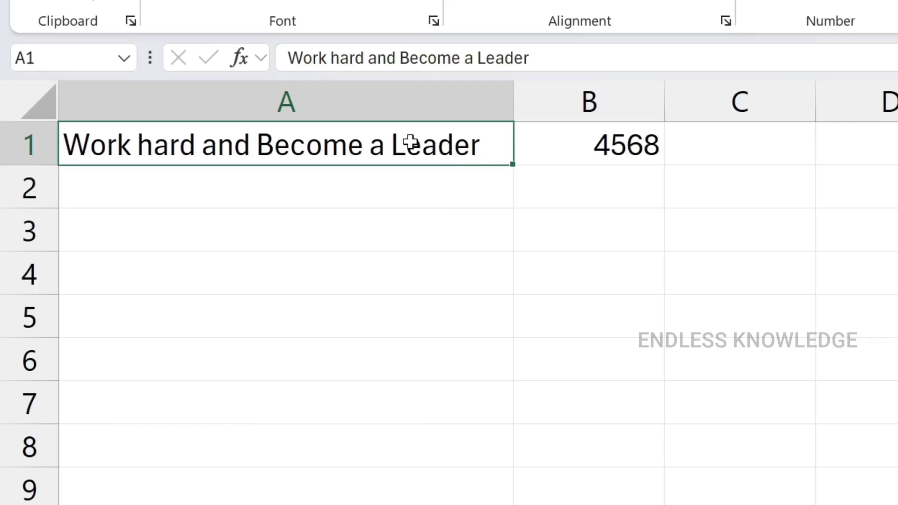
key(ctrl+z)
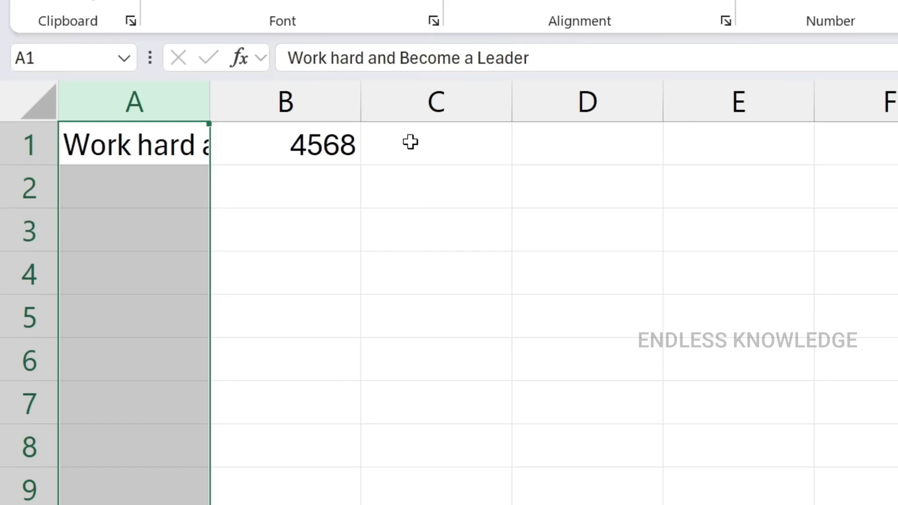
Delete the number in cell B1, undo the deletion, and select cell A1
click(325, 154)
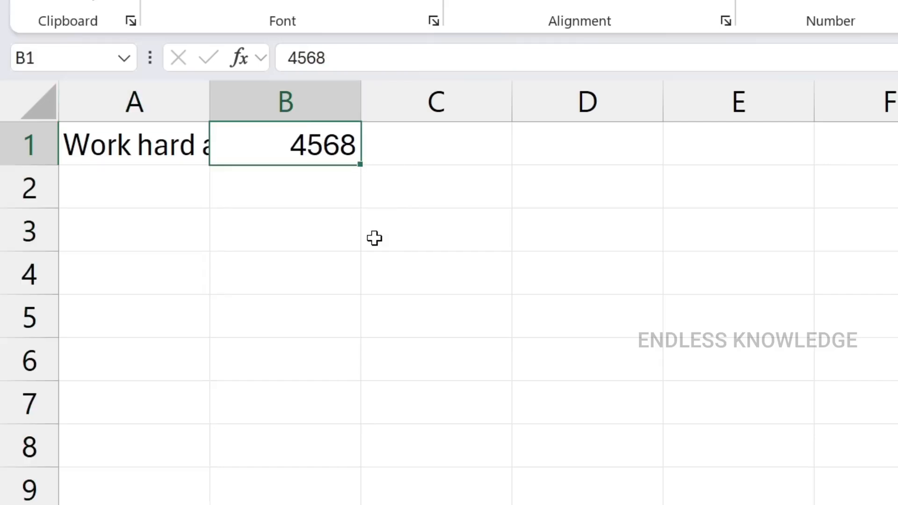
key(Delete)
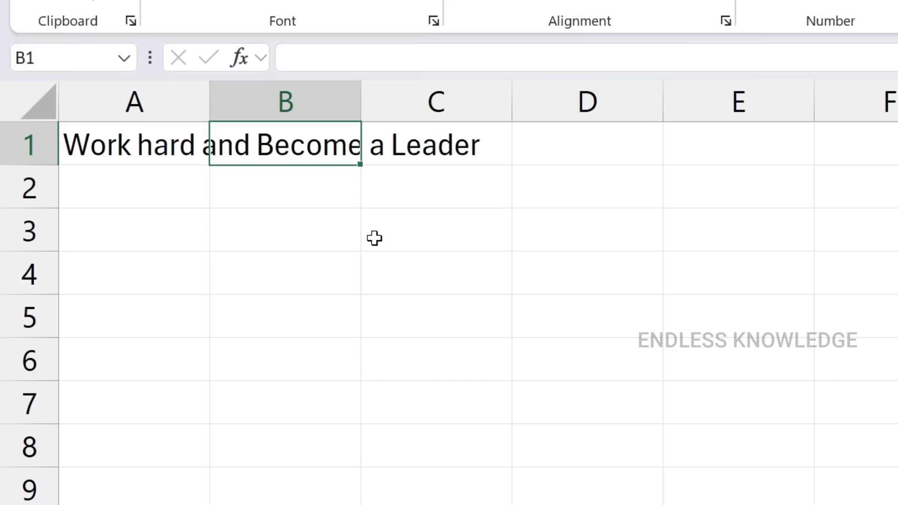
key(ctrl+z)
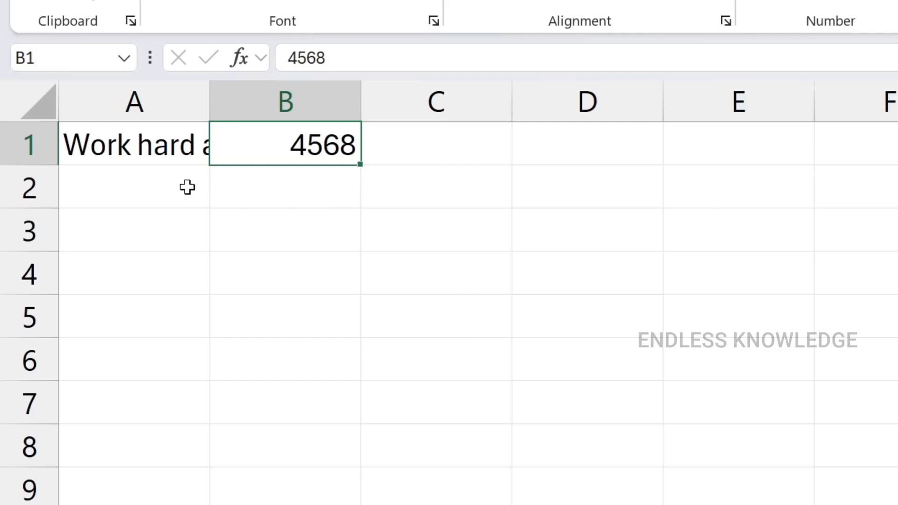
click(154, 151)
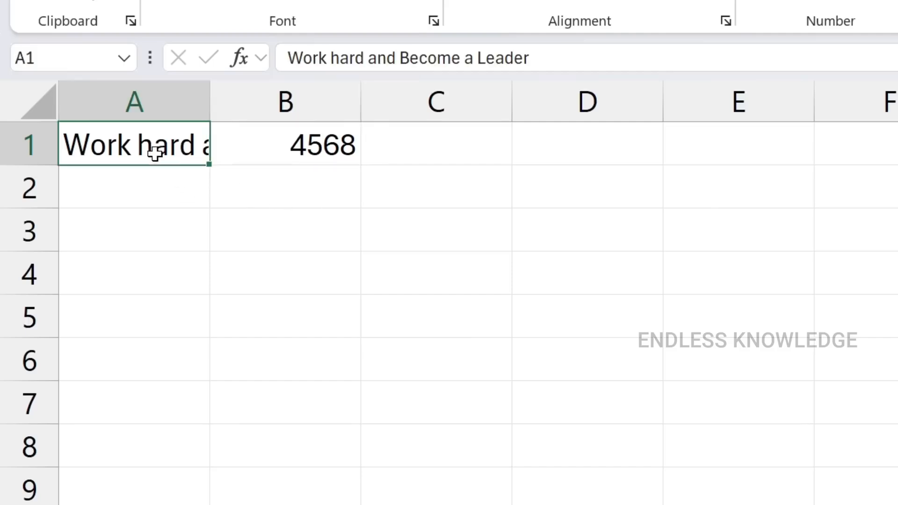
Select row 1 and increase its height to about three times the standard height
click(292, 144)
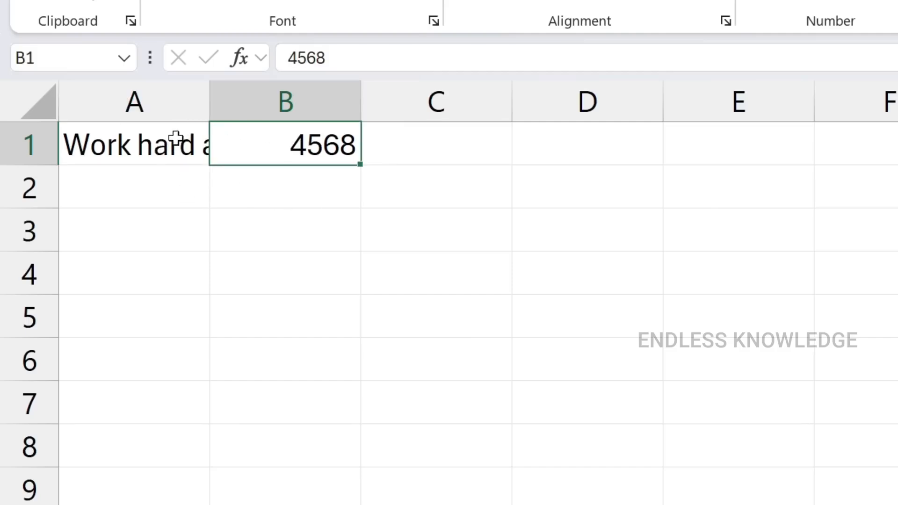
click(165, 150)
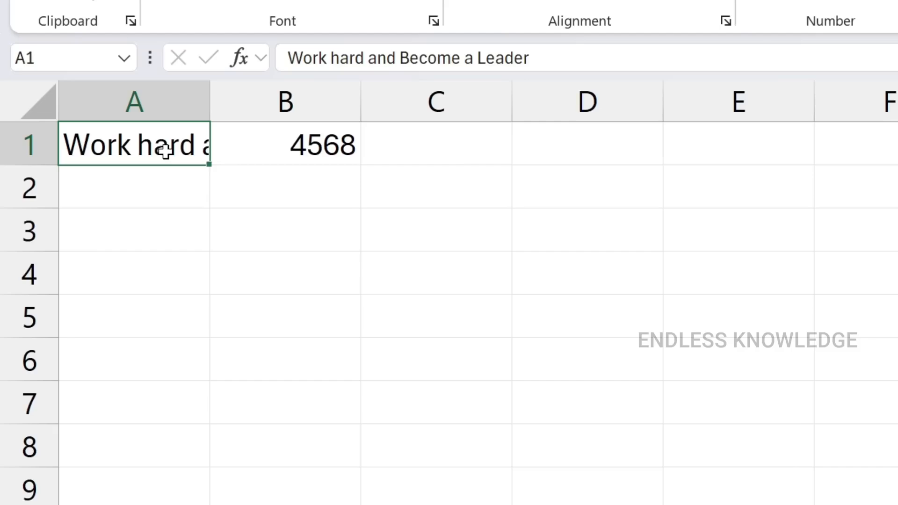
click(162, 100)
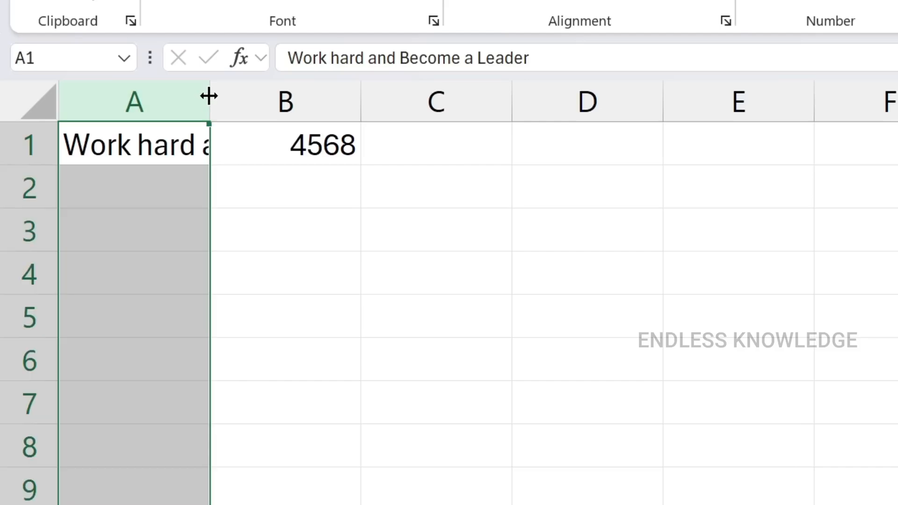
click(21, 145)
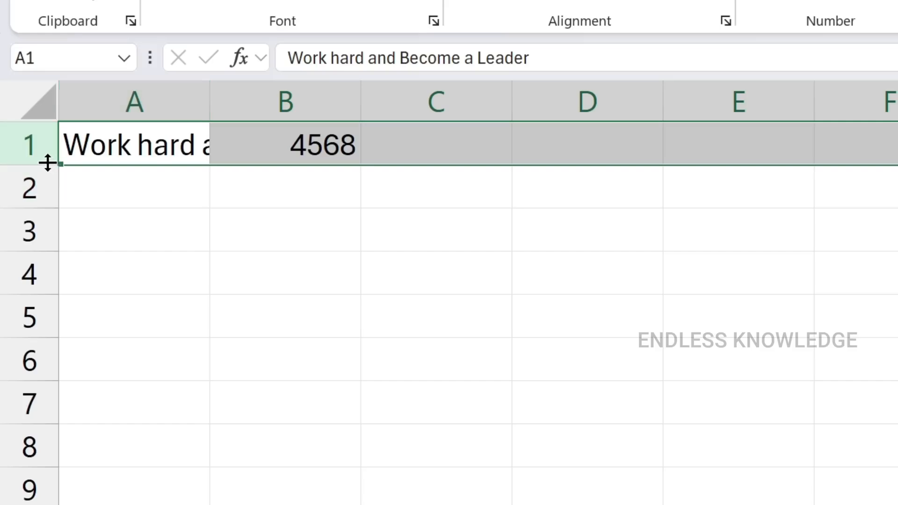
drag(47, 163, 47, 249)
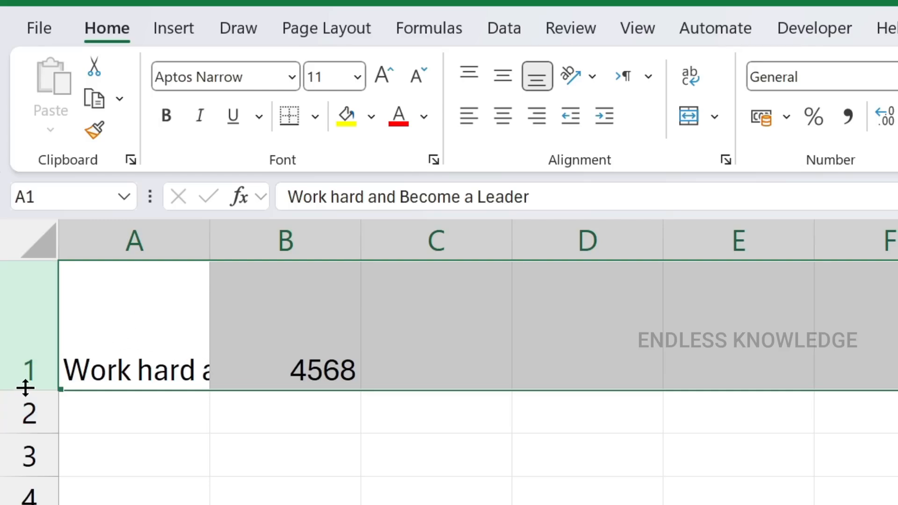
Try Wrap Text on row 1, turn it off again, and try it on cell A1
click(691, 77)
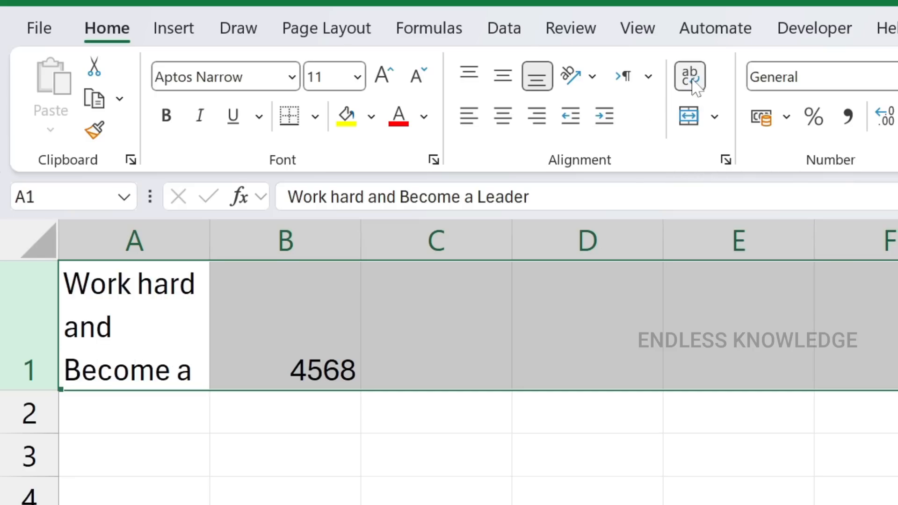
click(690, 81)
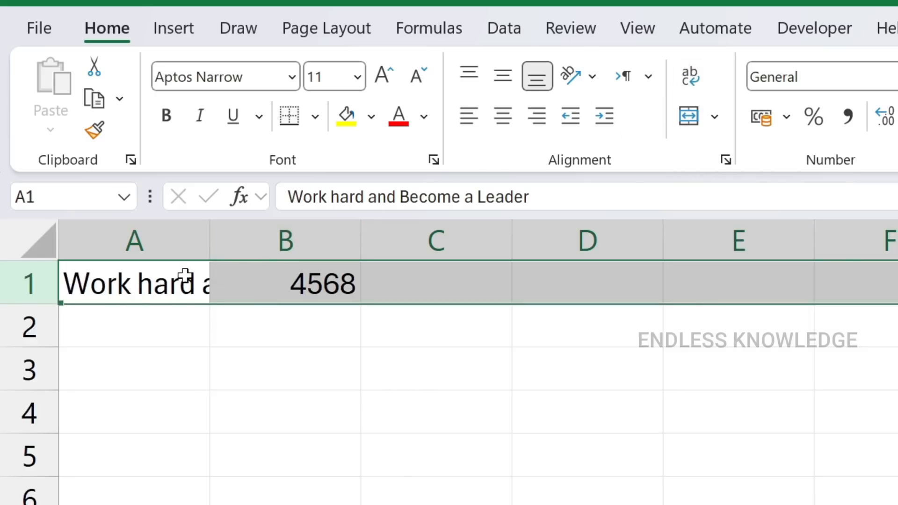
click(130, 288)
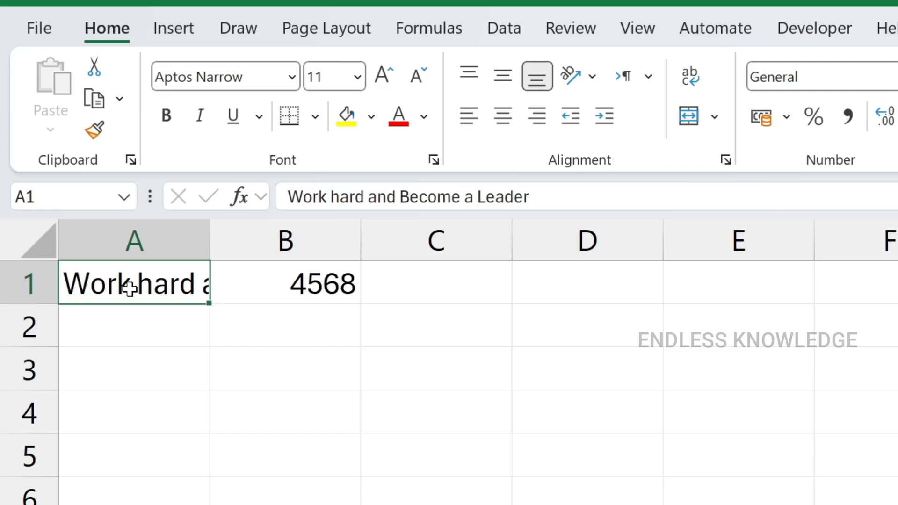
click(688, 79)
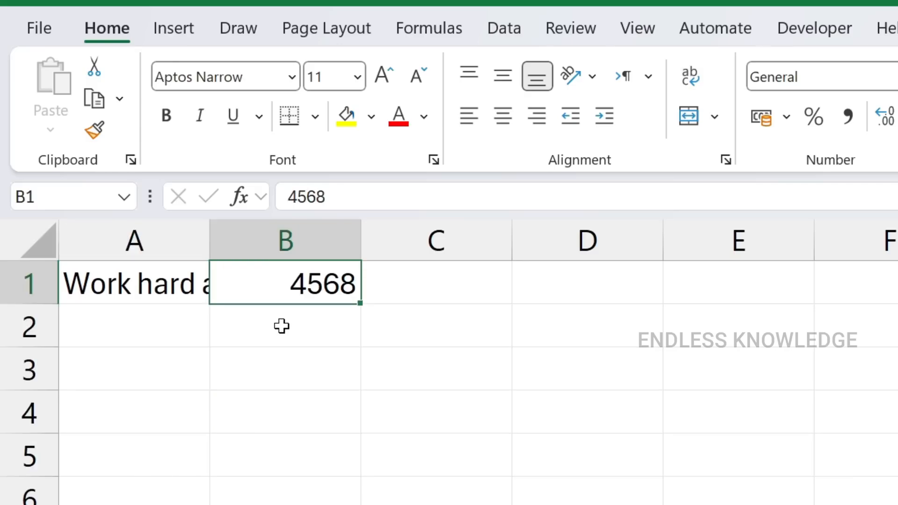
Delete the number in B1 and enter 1256 in cell A2
key(Delete)
key(Down)
key(Left)
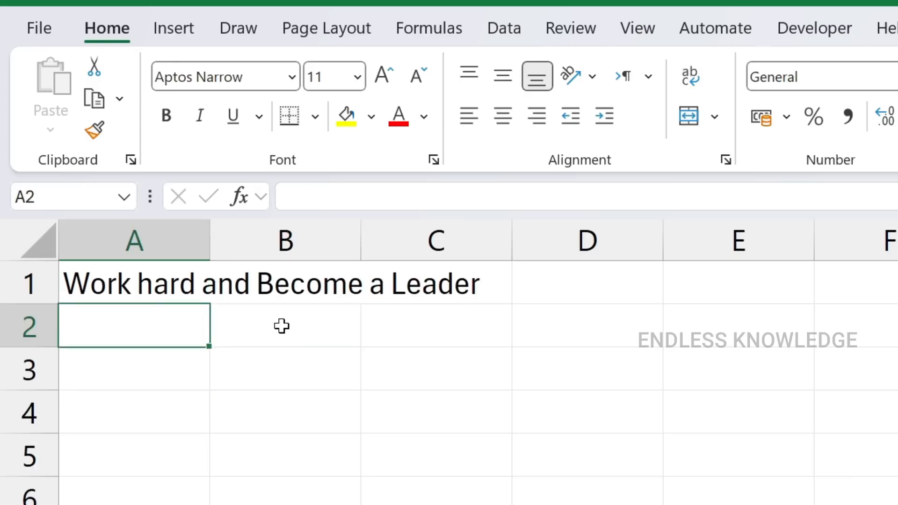
text(1256)
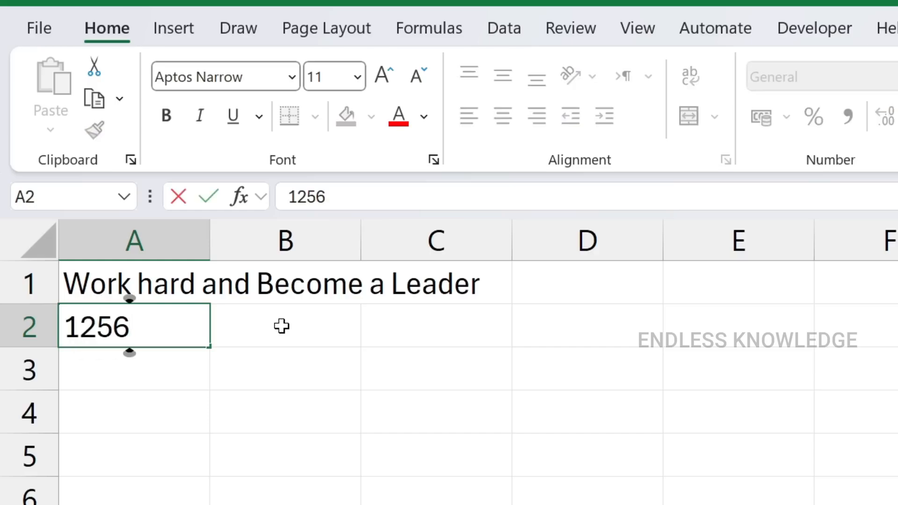
key(Up)
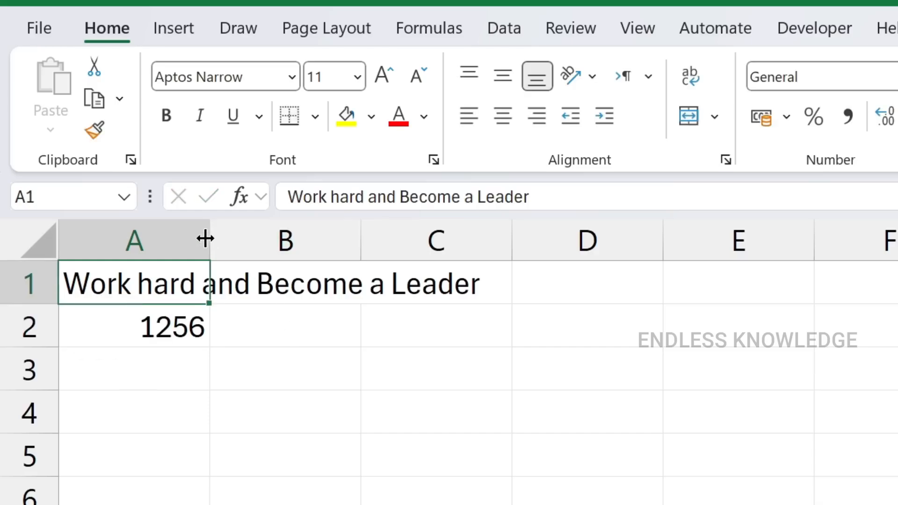
Widen column A to fit the whole sentence, look at A2, and undo the widening
drag(204, 238, 509, 240)
click(183, 332)
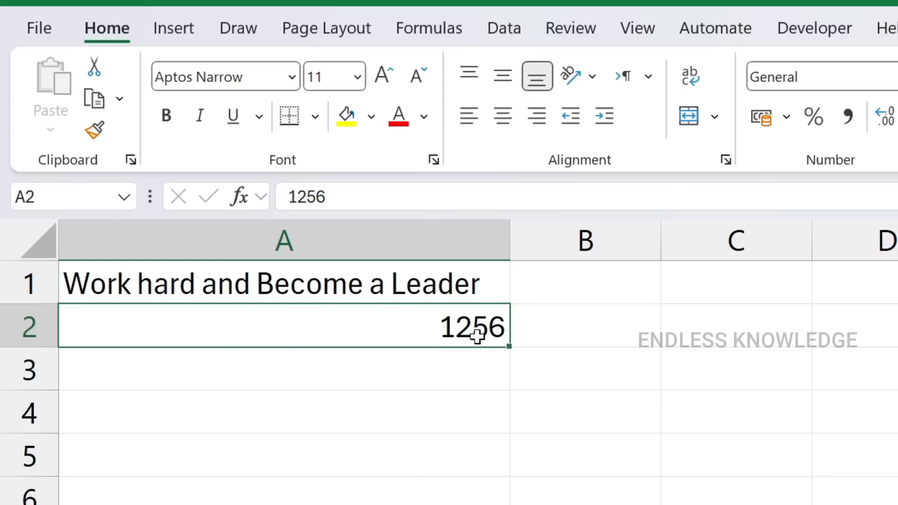
key(ctrl+z)
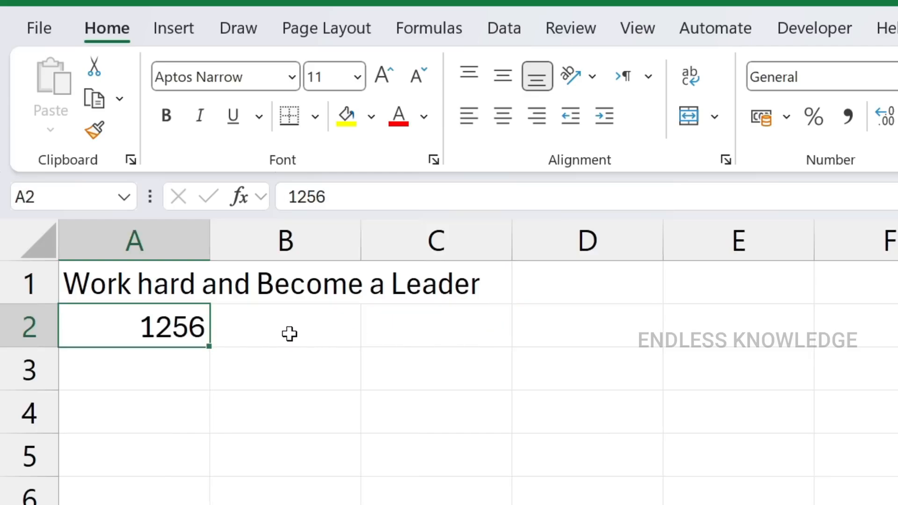
Merge and center the sentence across cells A1 to C1
drag(141, 284, 404, 285)
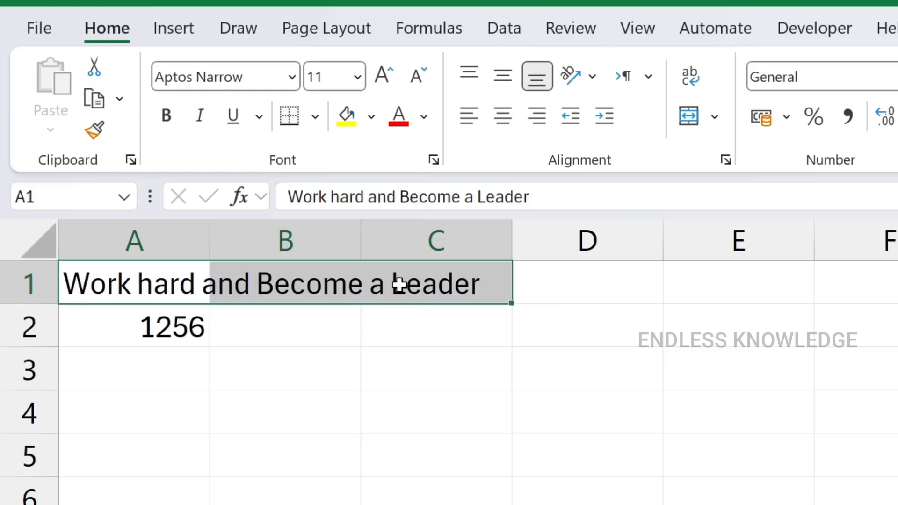
click(268, 332)
drag(125, 286, 426, 284)
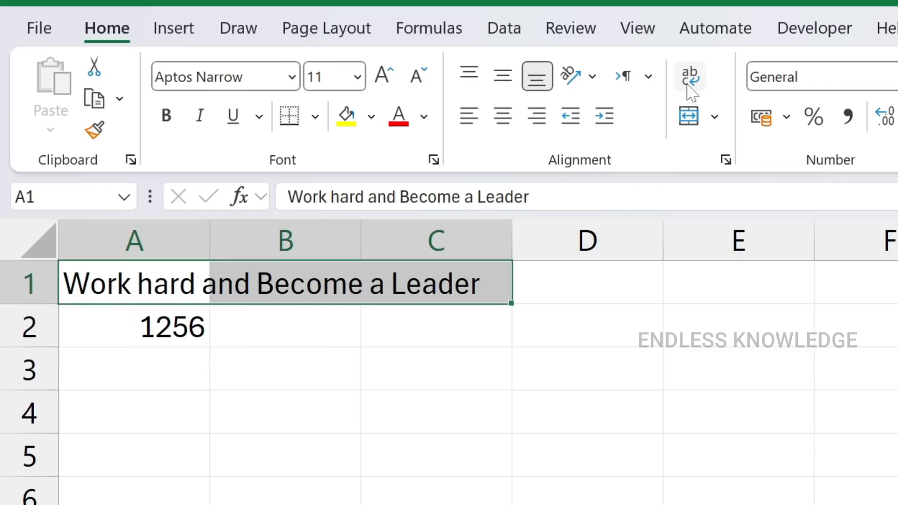
click(688, 117)
click(275, 355)
click(233, 278)
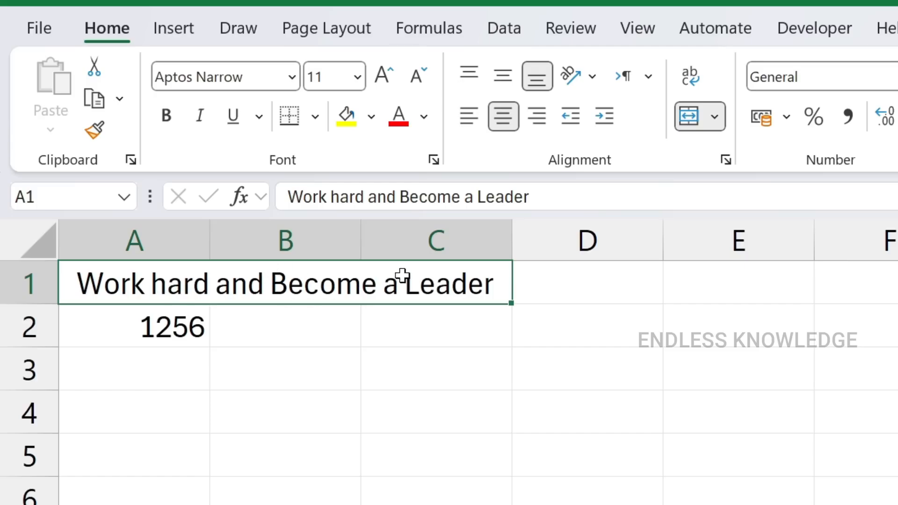
Unmerge cells A1 to C1 and check that B1 and C1 can be selected separately
click(332, 354)
click(333, 291)
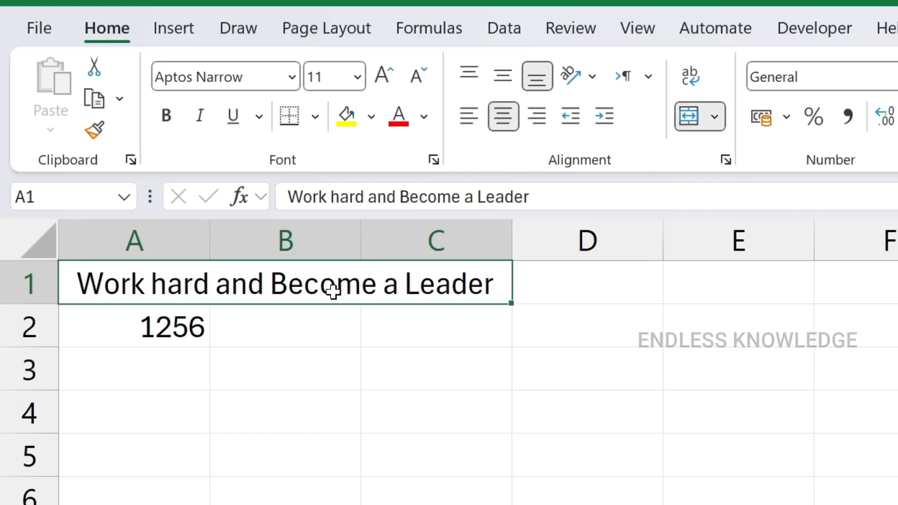
click(690, 118)
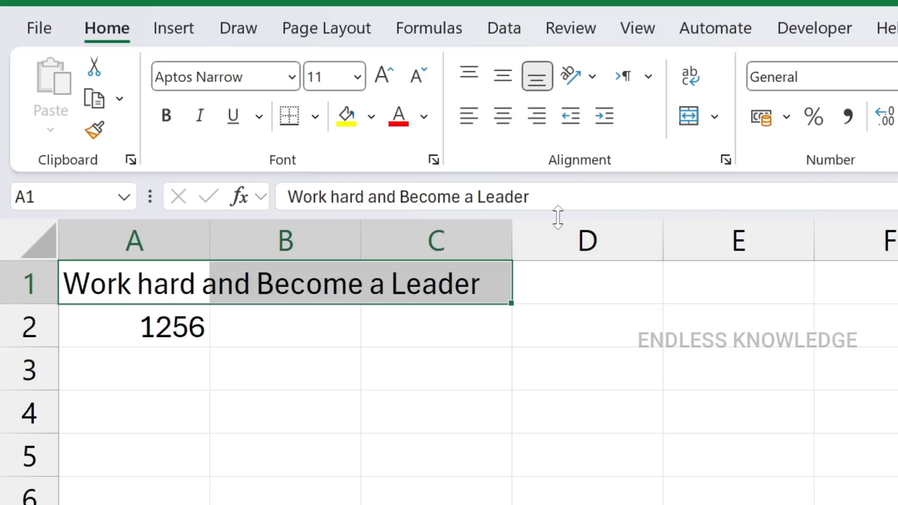
click(289, 343)
click(304, 294)
click(444, 280)
click(215, 293)
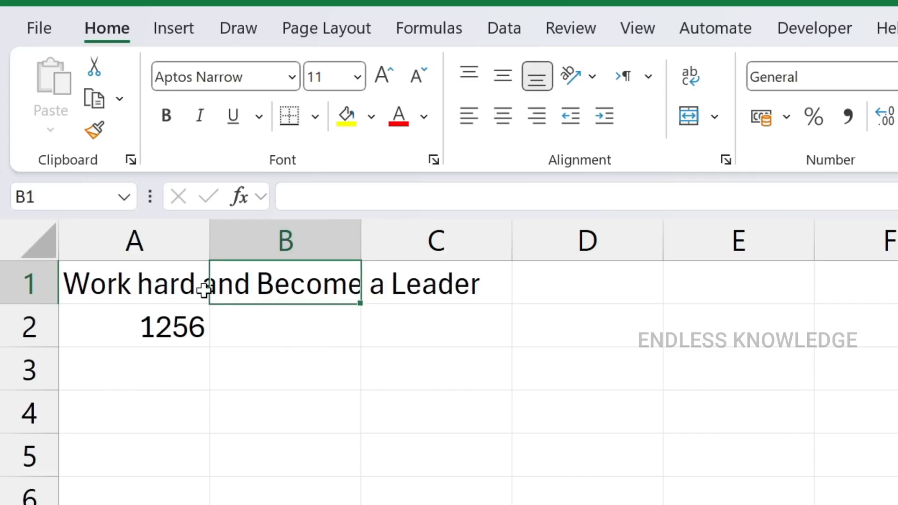
Replace the sentence in A1 with 4525 and enter 4525 in cell A3
click(154, 286)
key(Delete)
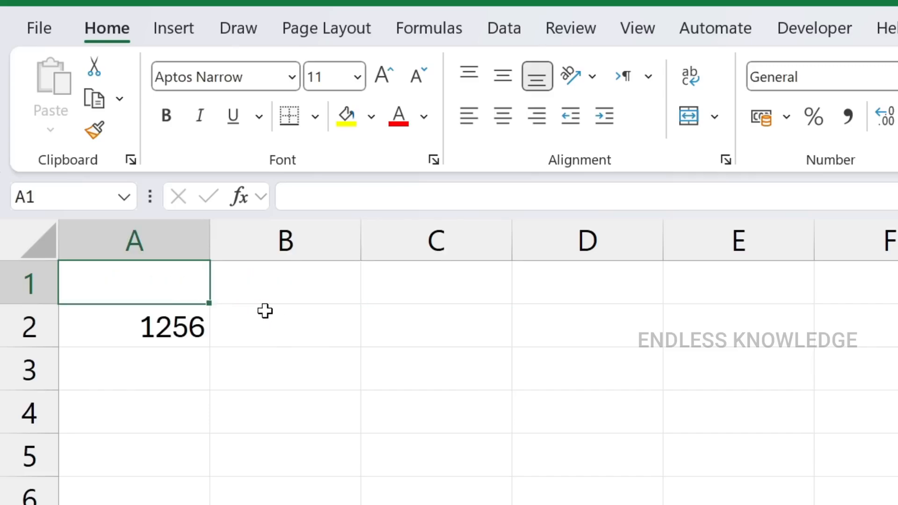
text(452)
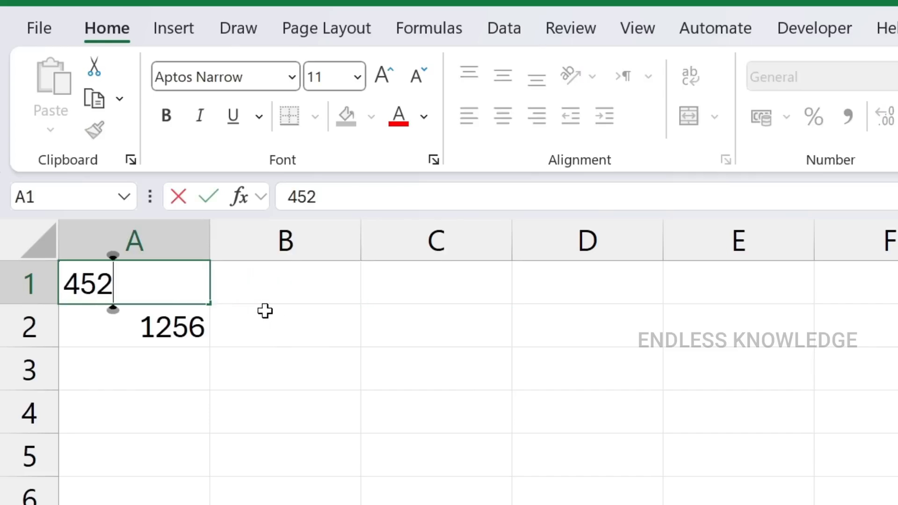
text(5)
key(Return)
key(Return)
text(4)
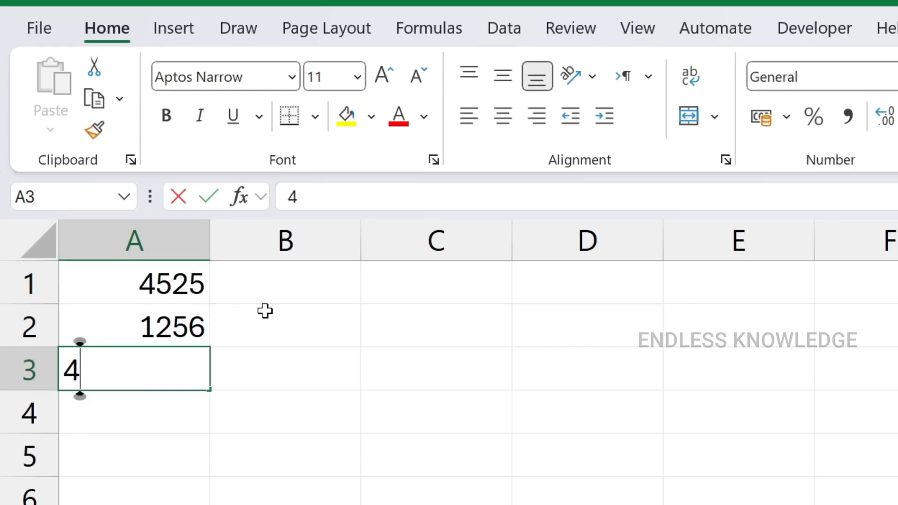
text(525)
key(Return)
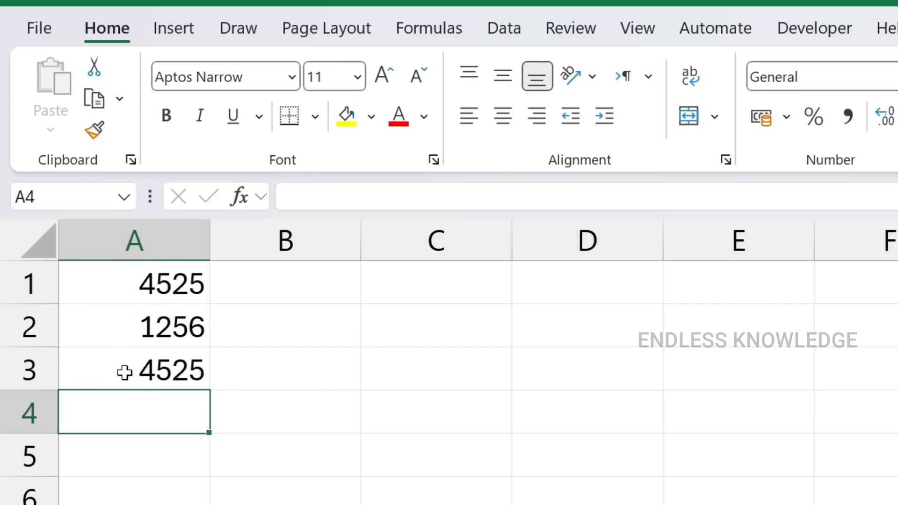
Try narrowing column A and auto-fitting it to its numbers, undoing each width change
drag(204, 243, 144, 243)
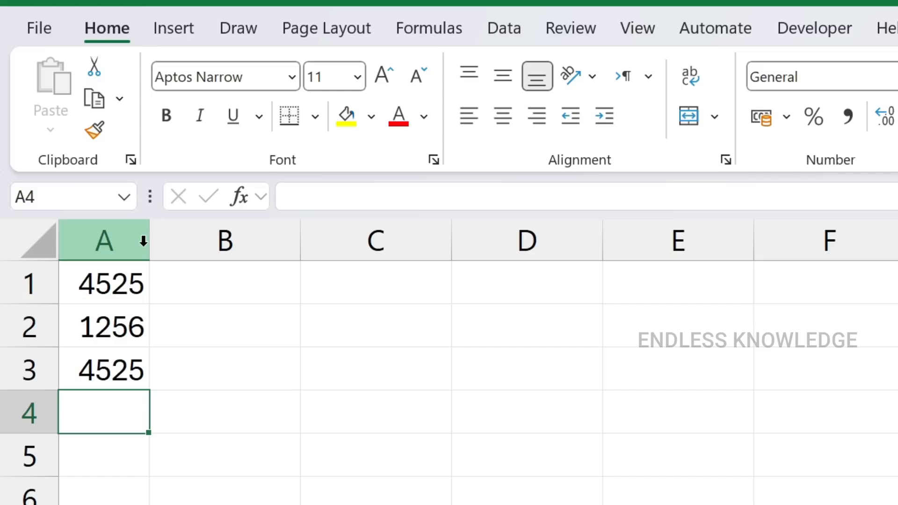
key(ctrl+z)
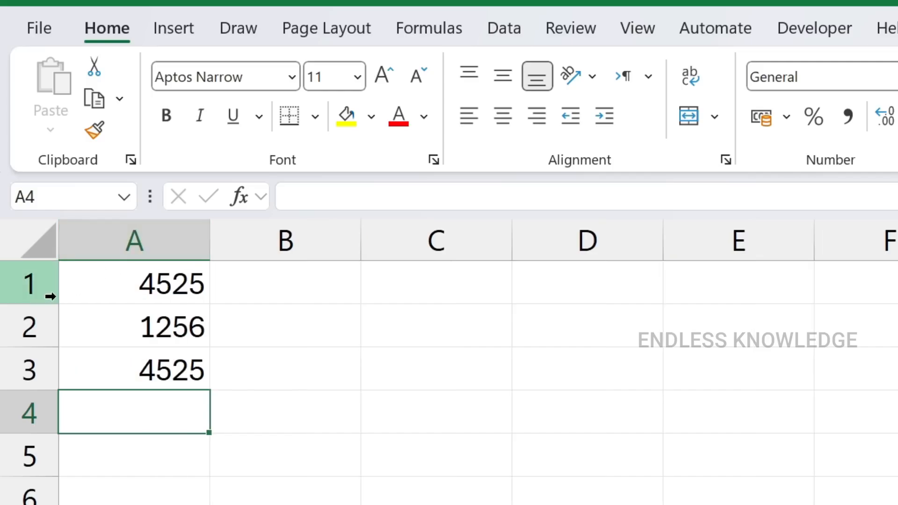
double_click(210, 235)
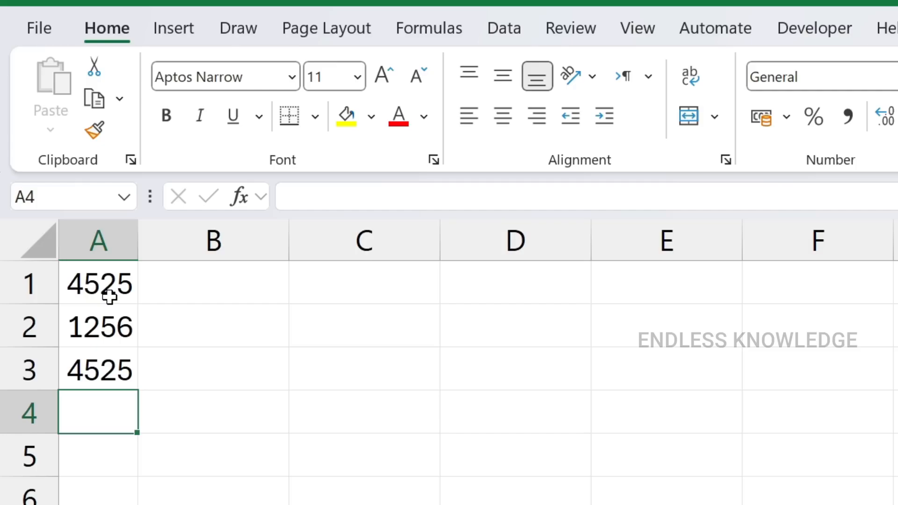
key(ctrl+z)
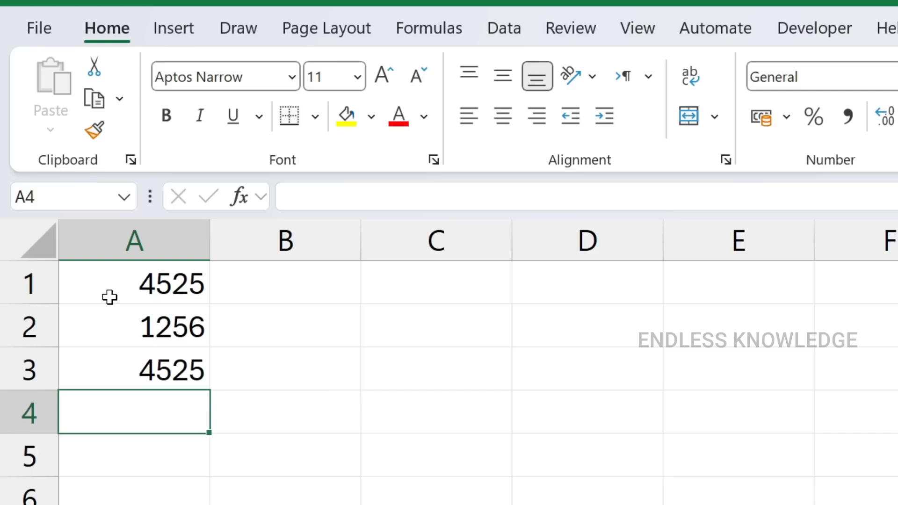
Try a wider column A and a taller row 1, undoing each change
drag(209, 232, 268, 234)
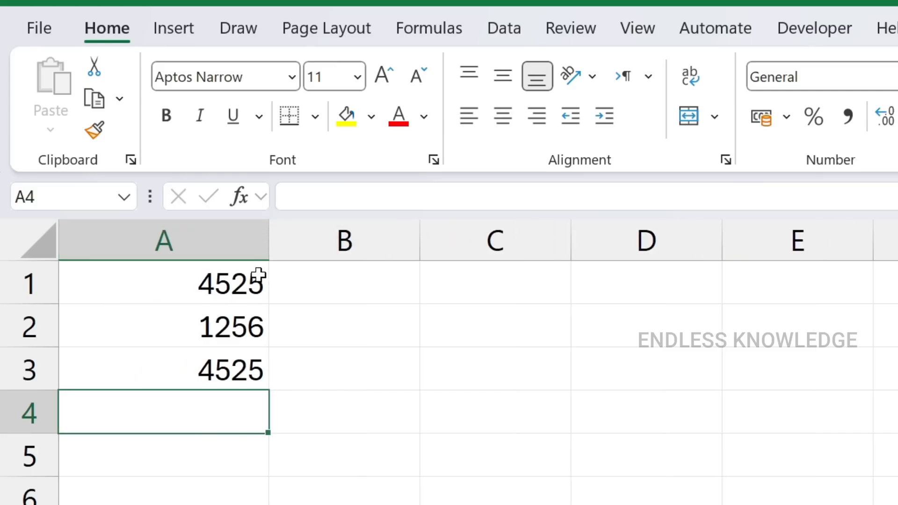
key(ctrl+z)
drag(30, 304, 35, 341)
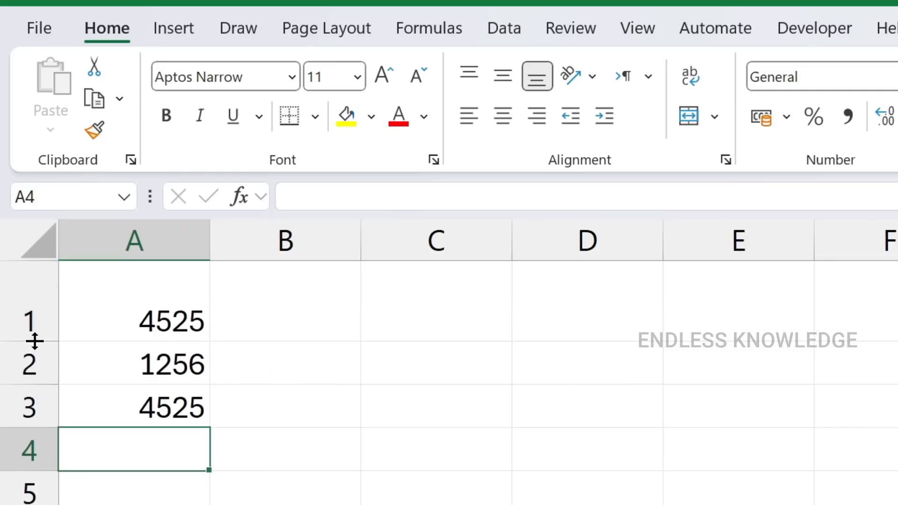
key(ctrl+z)
Select A1 to E1, increase the height of row 1 slightly, and undo the change
drag(145, 282, 729, 281)
drag(37, 304, 38, 321)
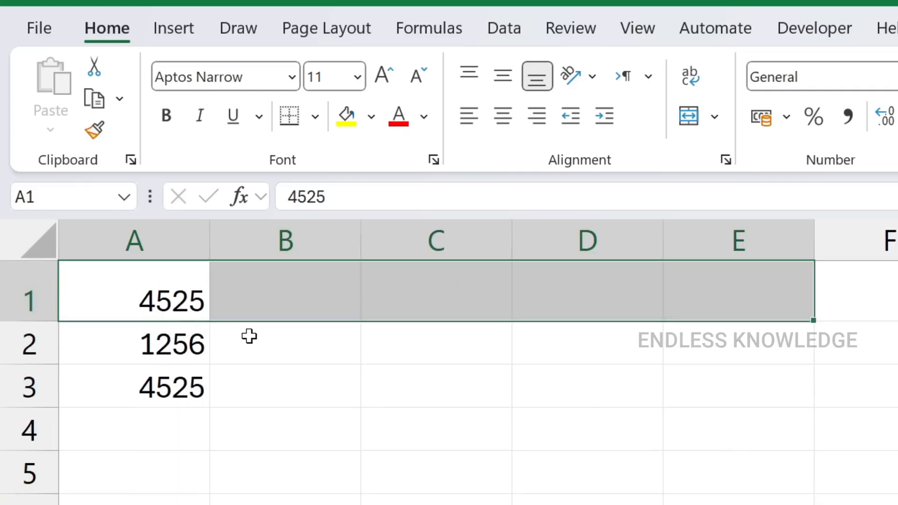
key(ctrl+z)
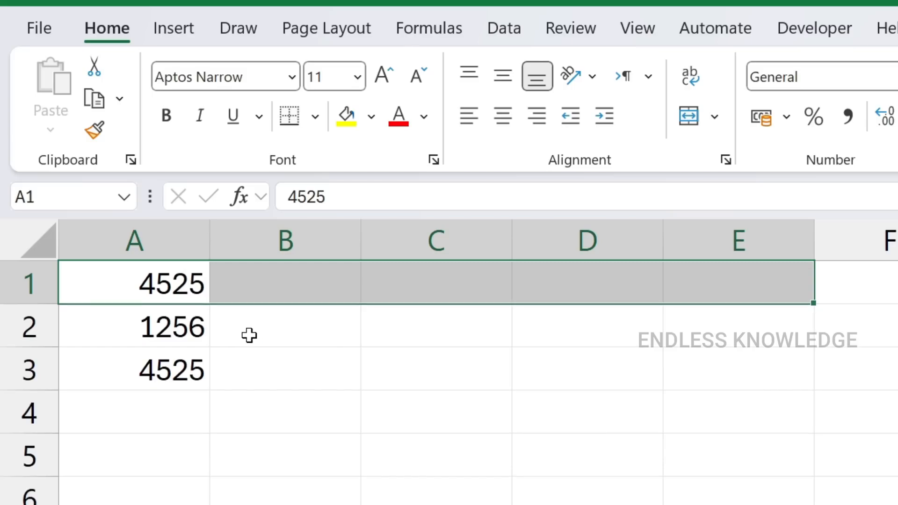
Undo the entry in A3, redo it, and select cell A1
key(ctrl+z)
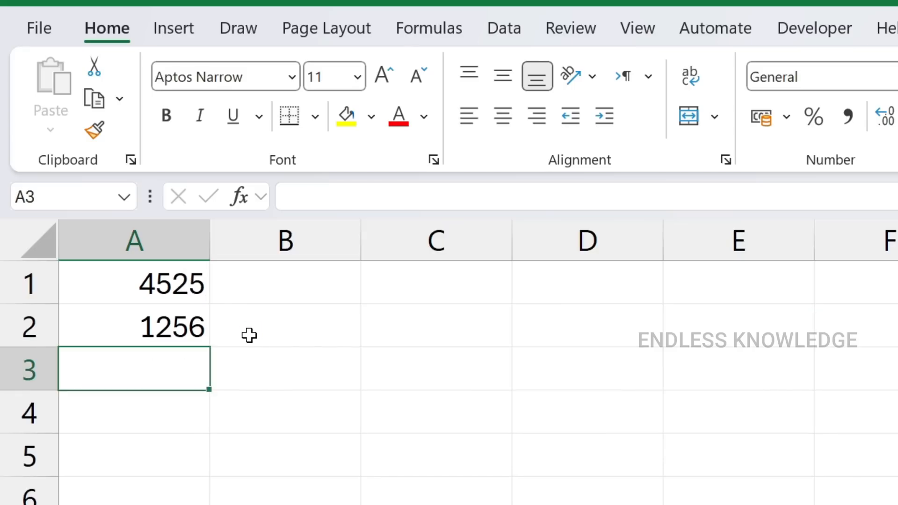
key(ctrl+y)
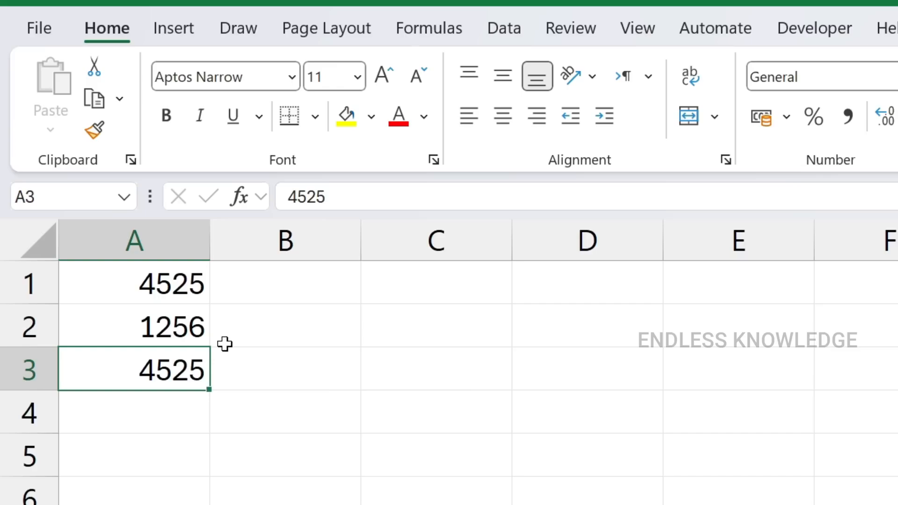
key(Up)
key(Up)
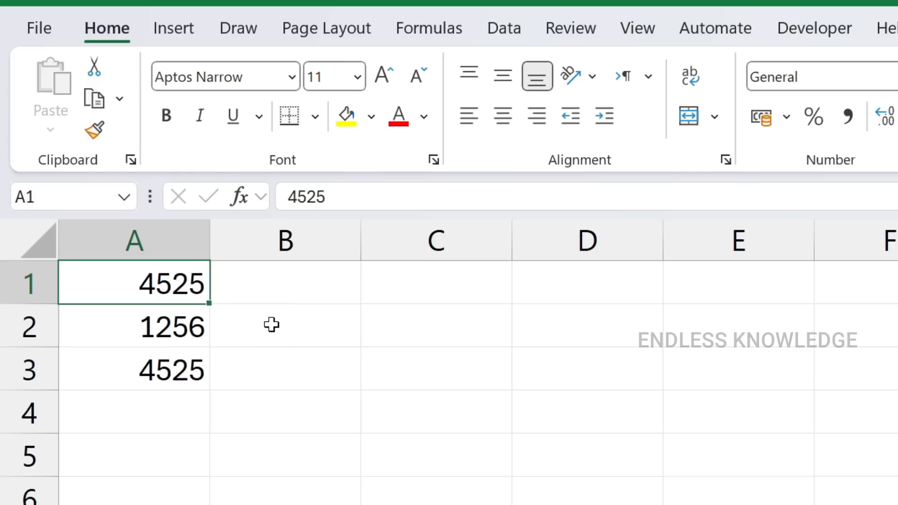
drag(165, 288, 888, 501)
drag(436, 284, 739, 500)
click(865, 456)
drag(281, 367, 727, 488)
drag(320, 287, 739, 497)
drag(223, 366, 739, 498)
drag(348, 319, 607, 501)
drag(290, 372, 739, 500)
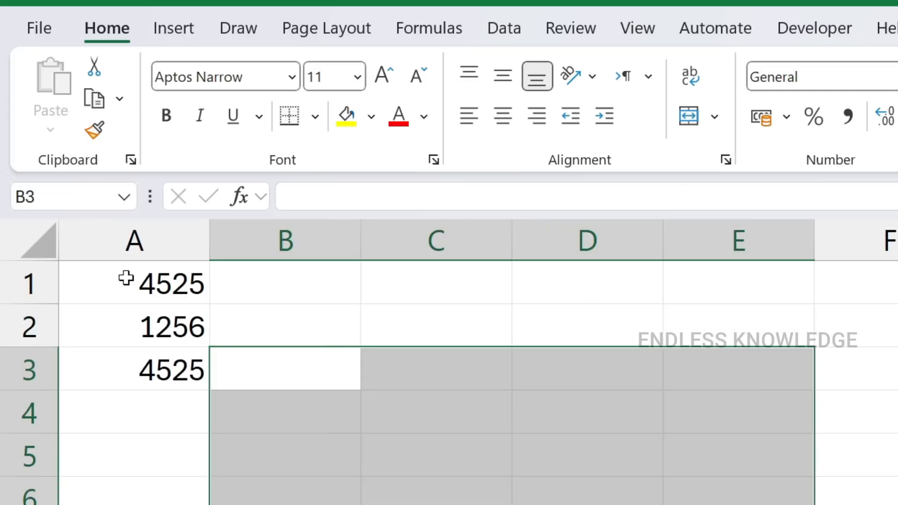
Move the value in A1 to D6, put it back in A1, and select A1:A3
drag(127, 279, 142, 364)
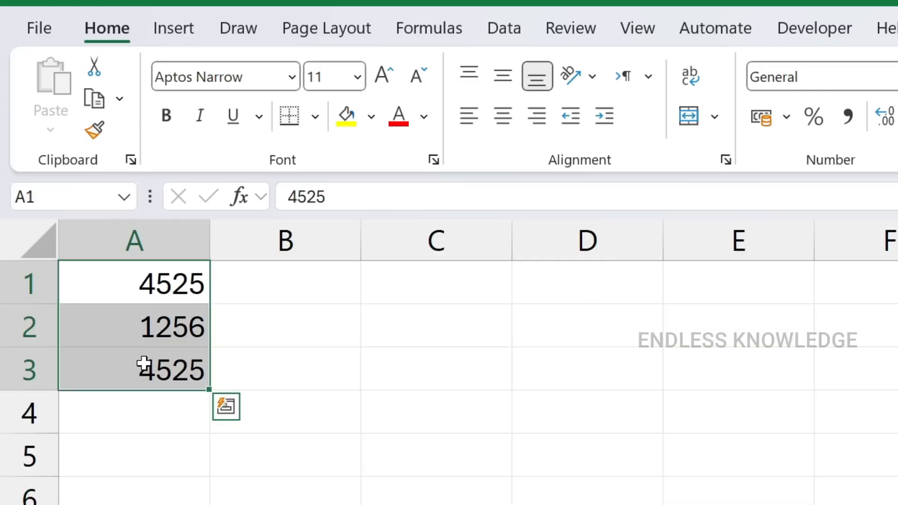
click(140, 287)
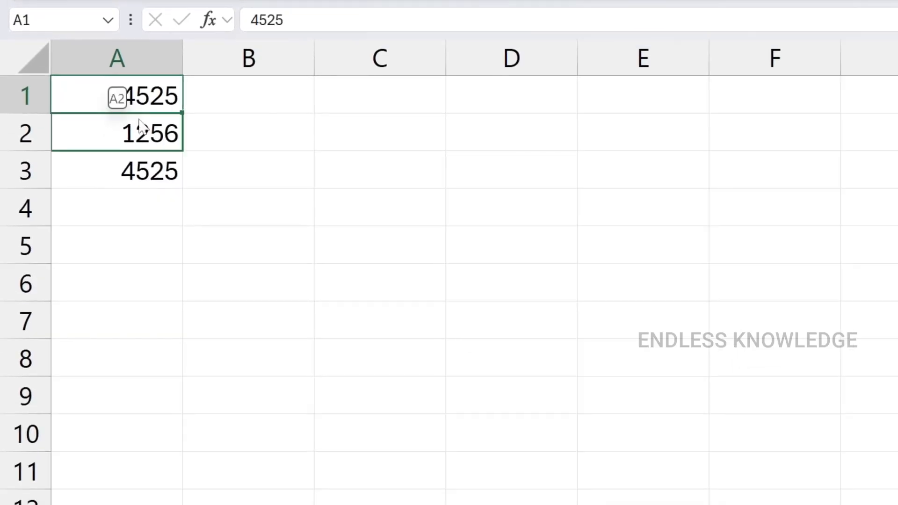
drag(511, 322, 527, 267)
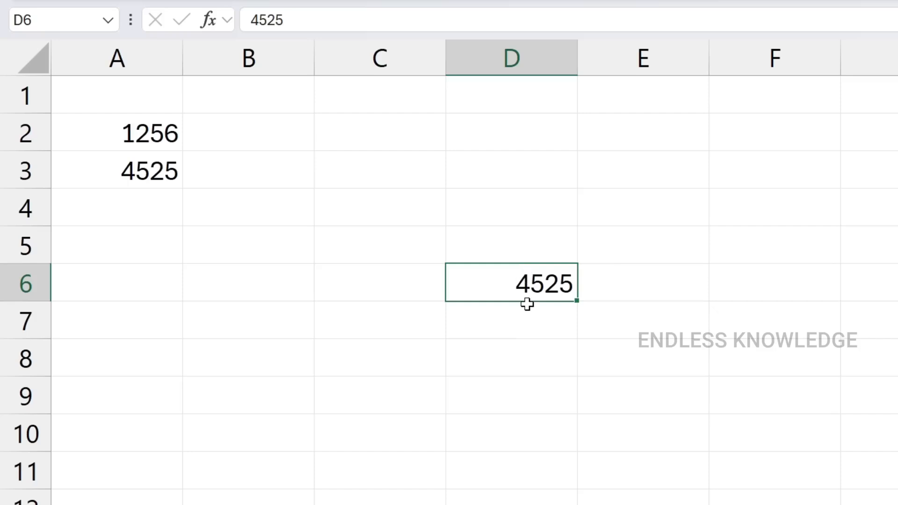
drag(530, 303, 146, 156)
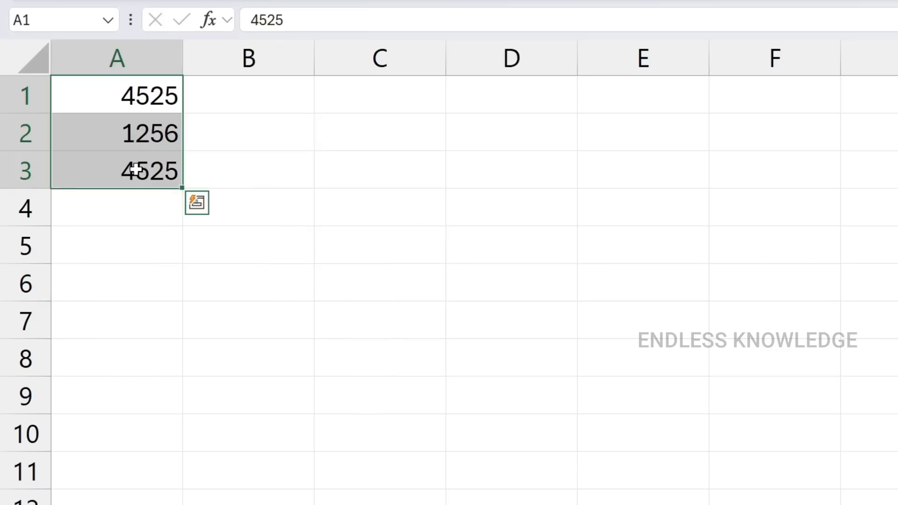
Move the numbers in A1:A3 to D4:D6 and delete them there
drag(136, 190, 481, 296)
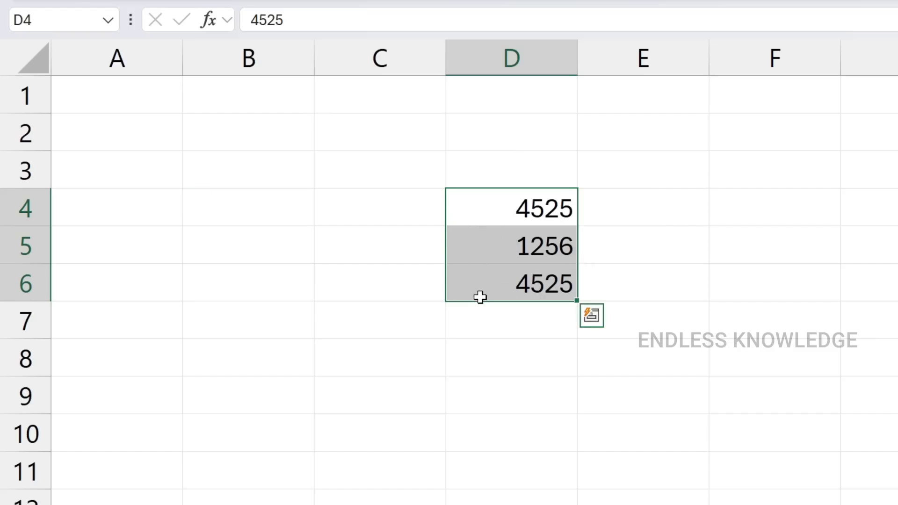
key(Delete)
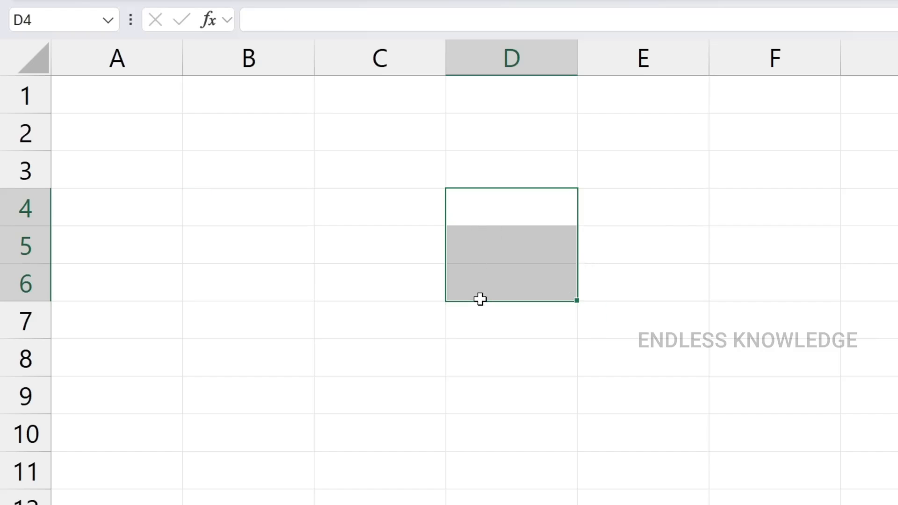
Enter 1 in cell D4
click(540, 205)
text(1)
key(Return)
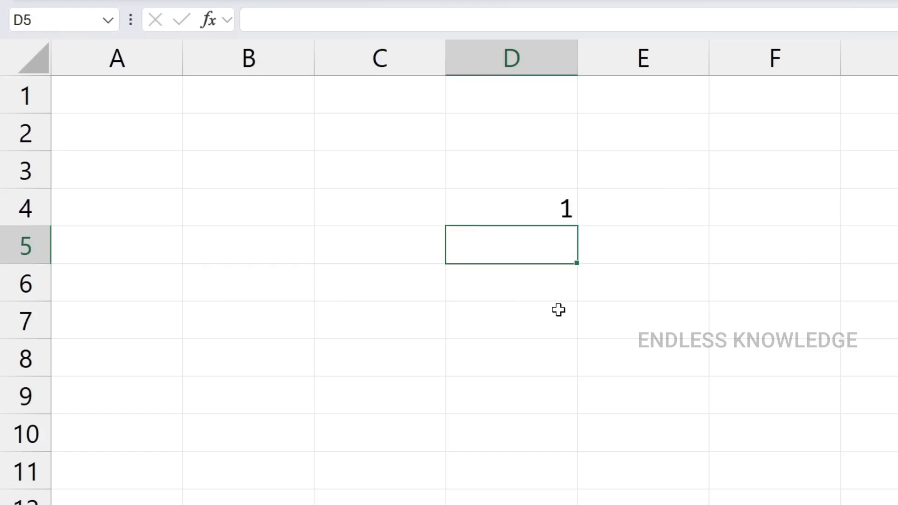
Try filling the value in D4 down to D11 and down to D9 with the fill handle, undoing each fill
click(525, 204)
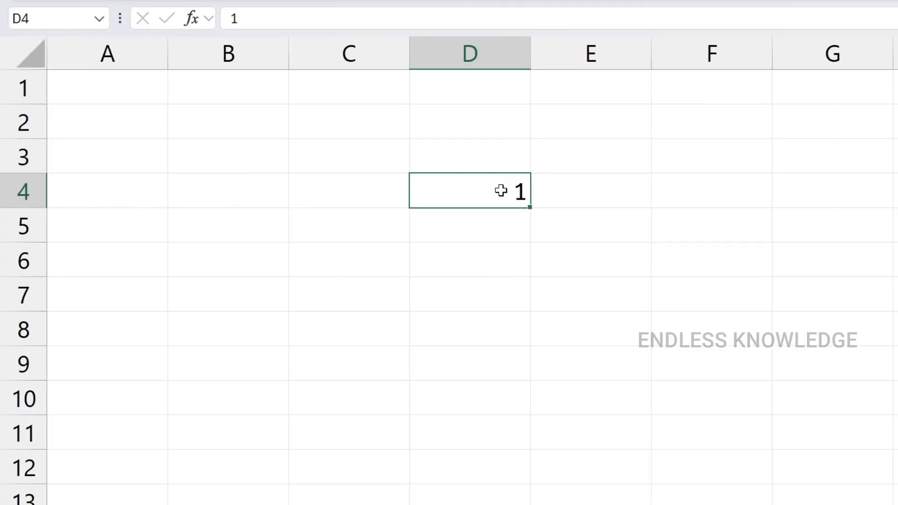
drag(532, 209, 532, 451)
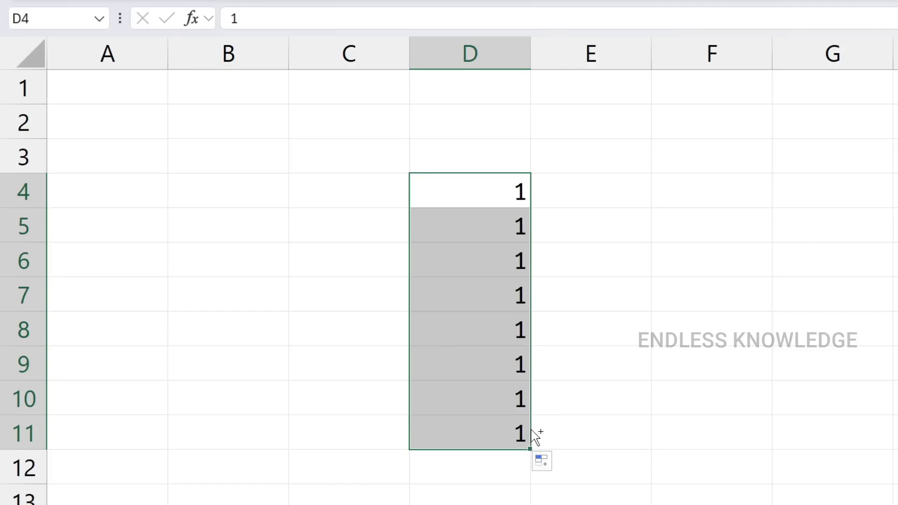
key(ctrl+z)
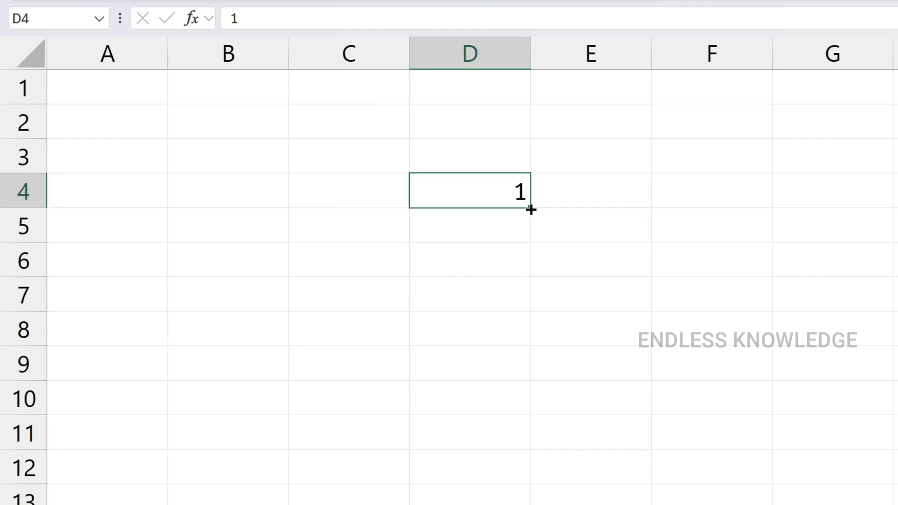
drag(530, 209, 530, 377)
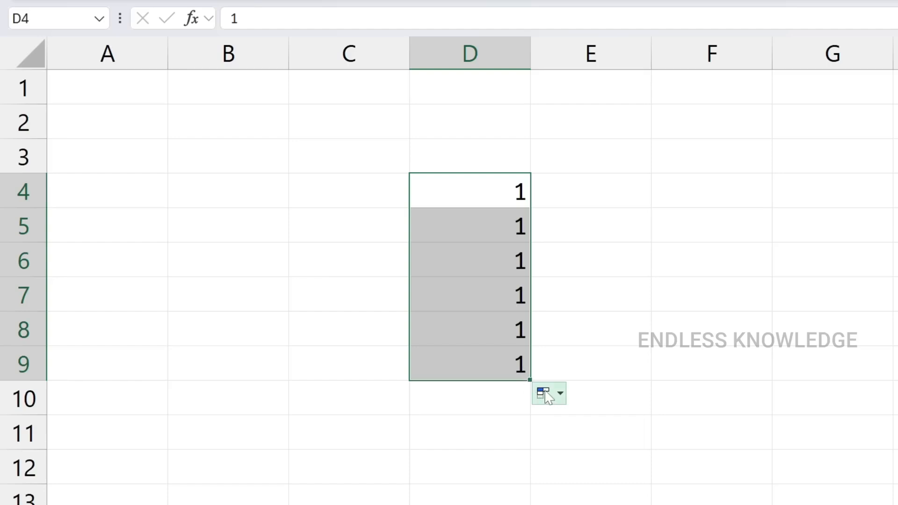
key(ctrl+z)
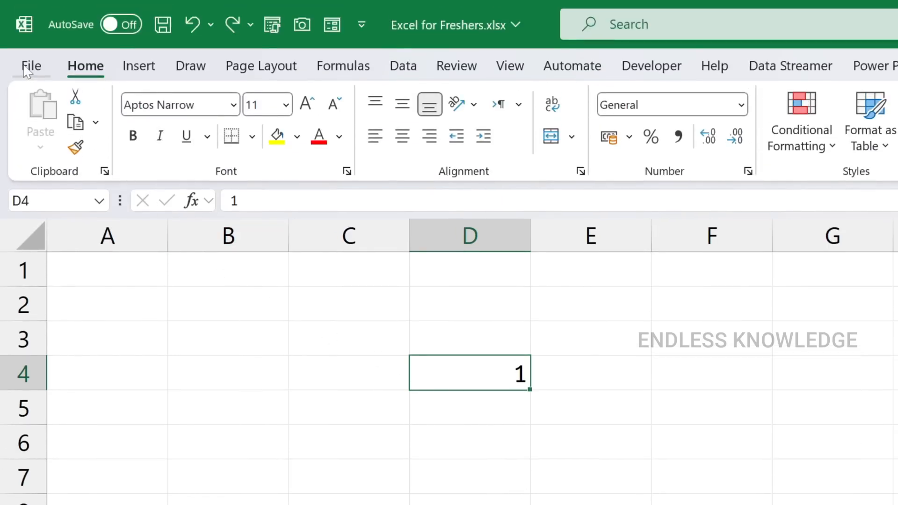
Disable the advanced editing option "Enable fill handle and cell drag-and-drop" and apply the change
click(27, 71)
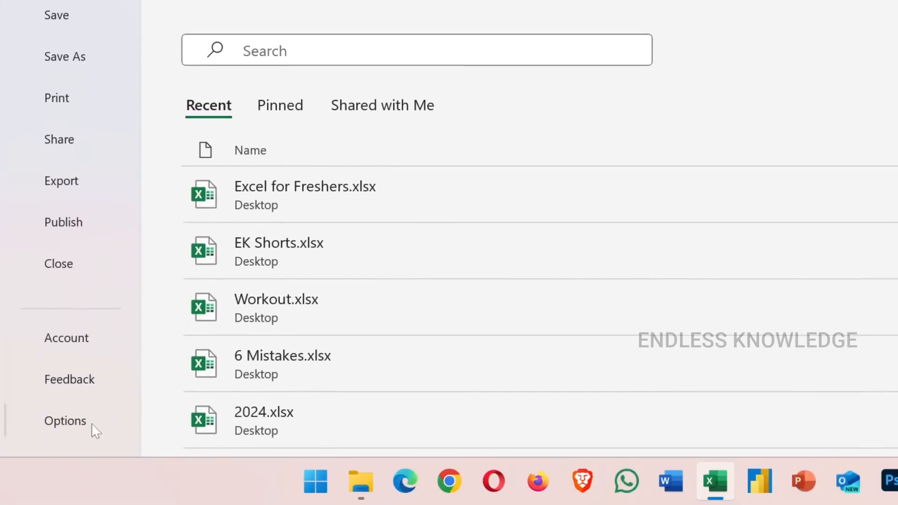
click(92, 424)
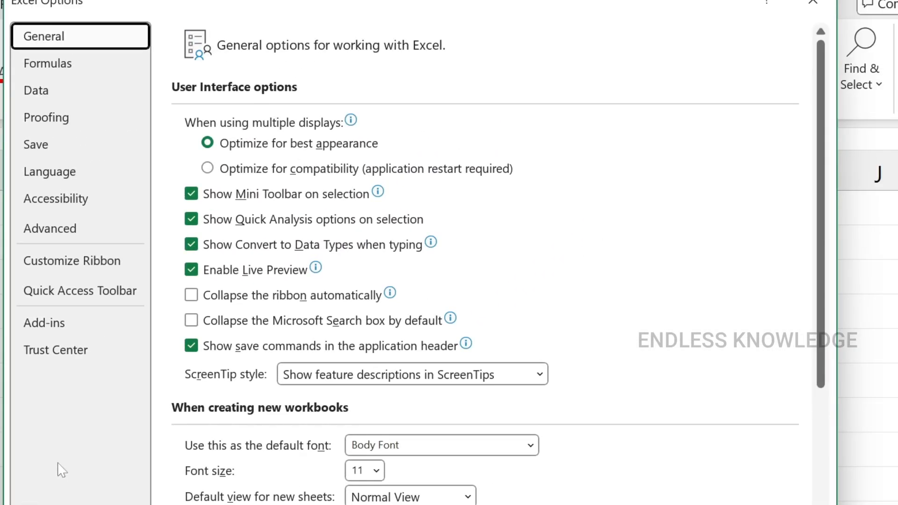
click(65, 231)
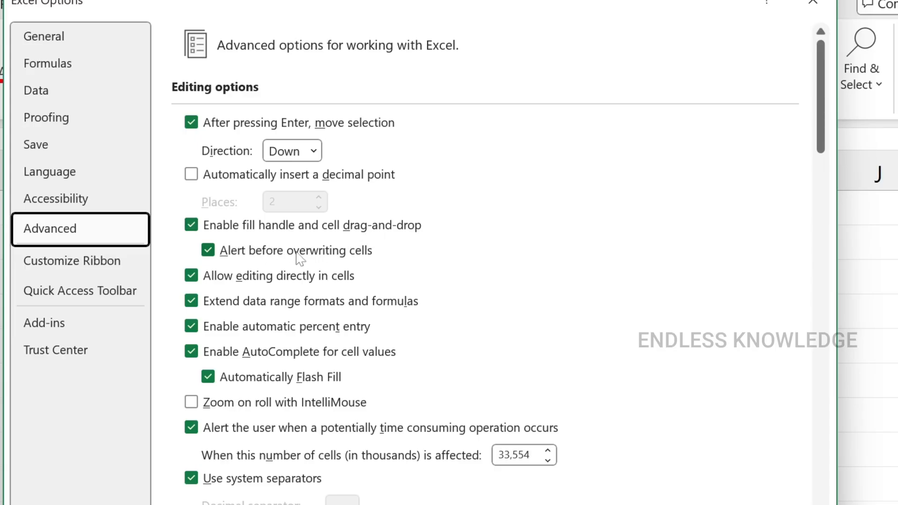
click(191, 225)
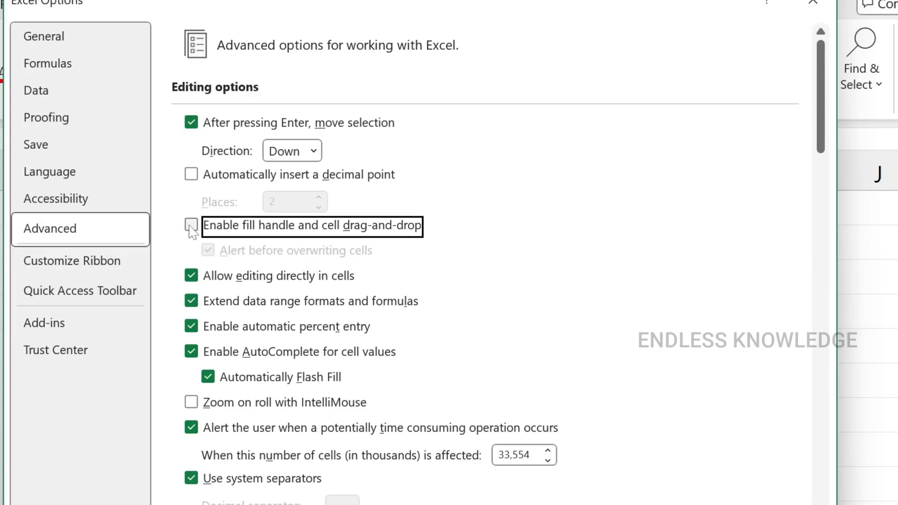
click(191, 226)
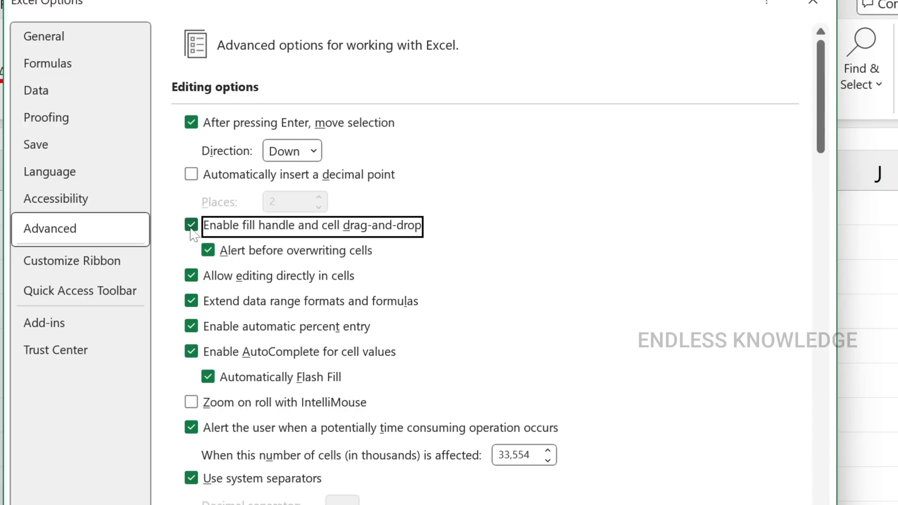
click(192, 226)
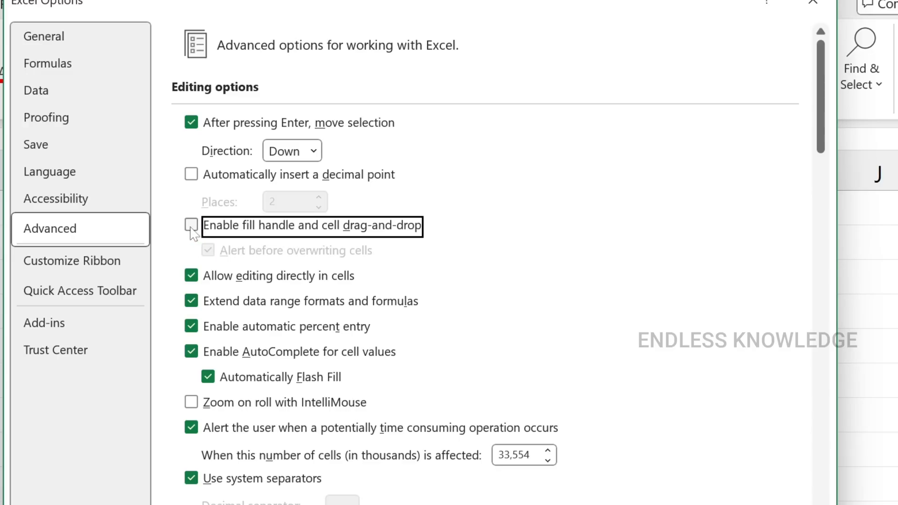
key(Return)
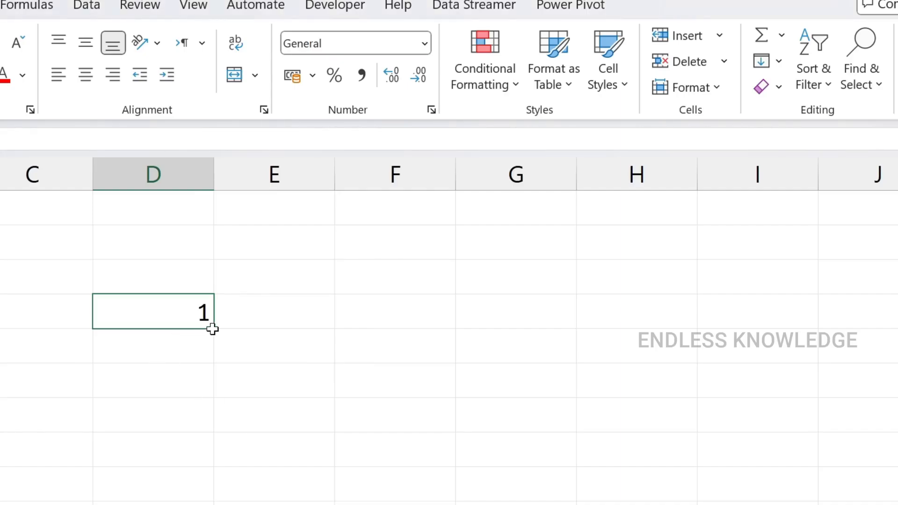
Re-enable the advanced editing option "Enable fill handle and cell drag-and-drop" and apply the change
click(185, 311)
key(alt+f)
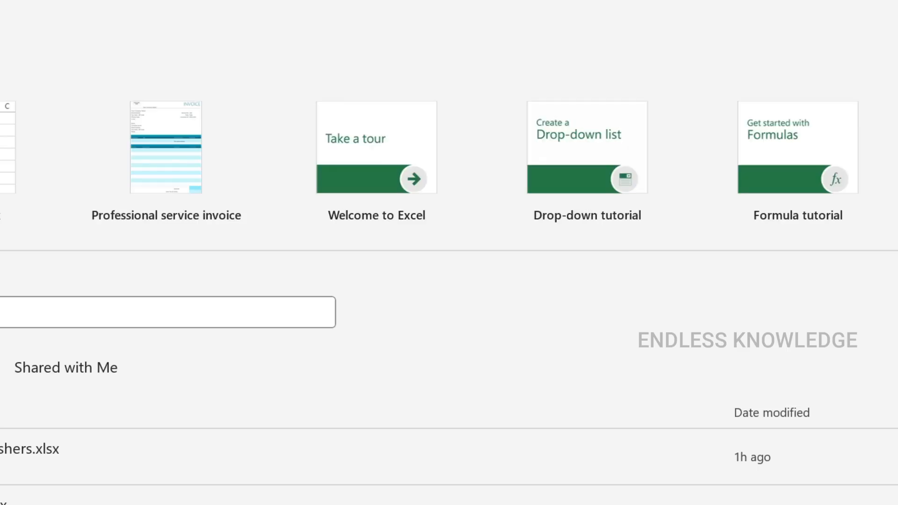
click(5, 500)
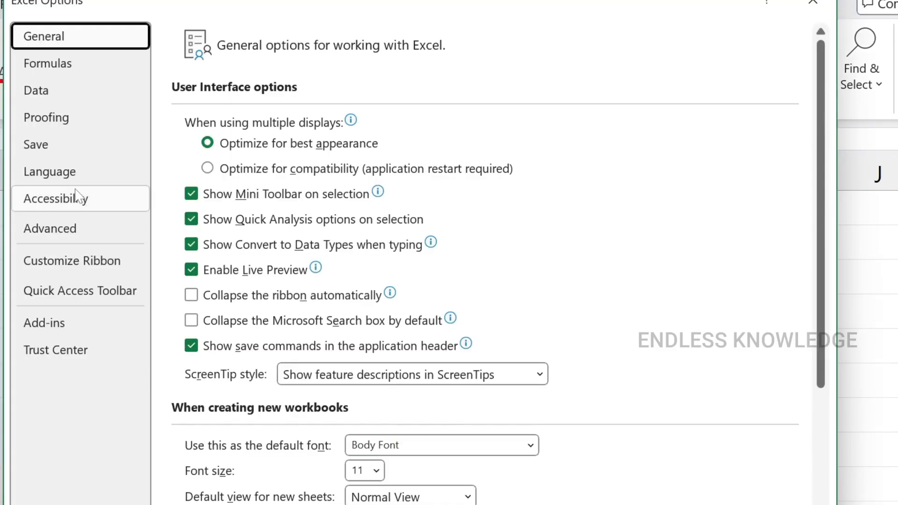
click(68, 228)
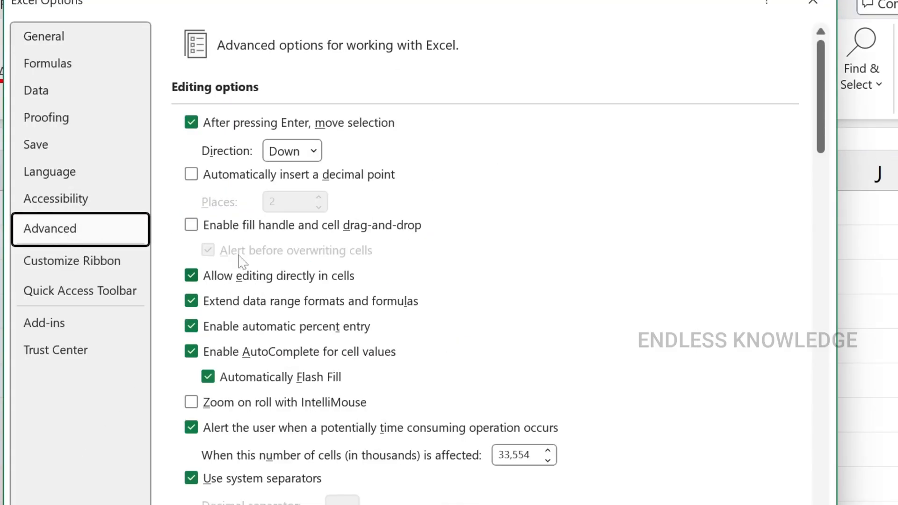
click(193, 225)
key(Return)
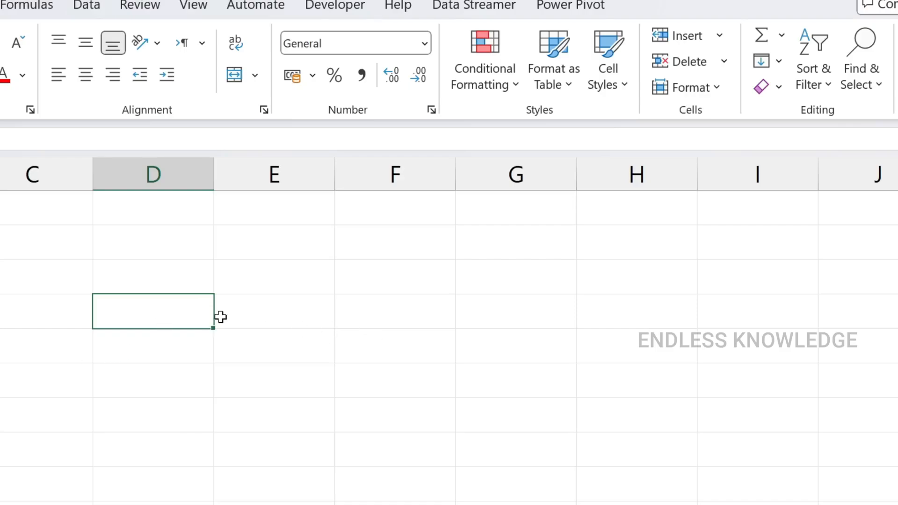
Enter the numbers 1, 2 and 3 down column E, starting in cell E5
click(120, 60)
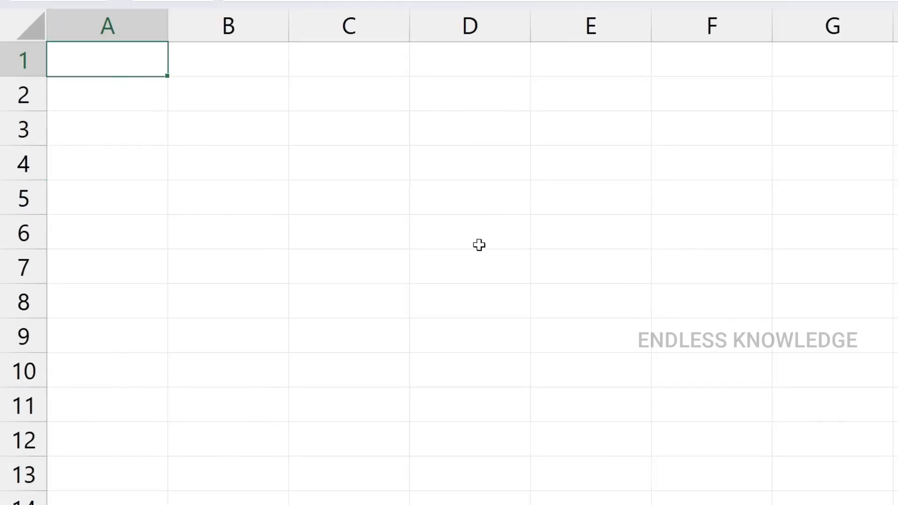
click(579, 205)
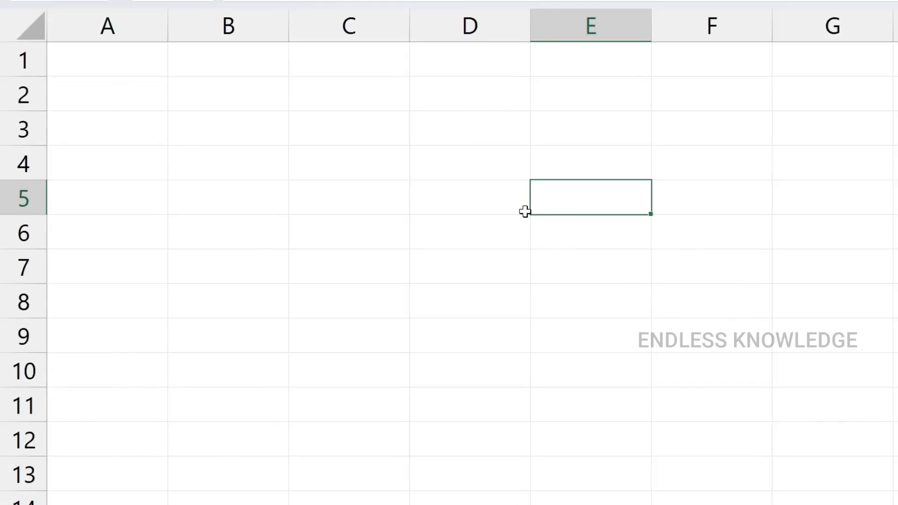
text(1)
key(Return)
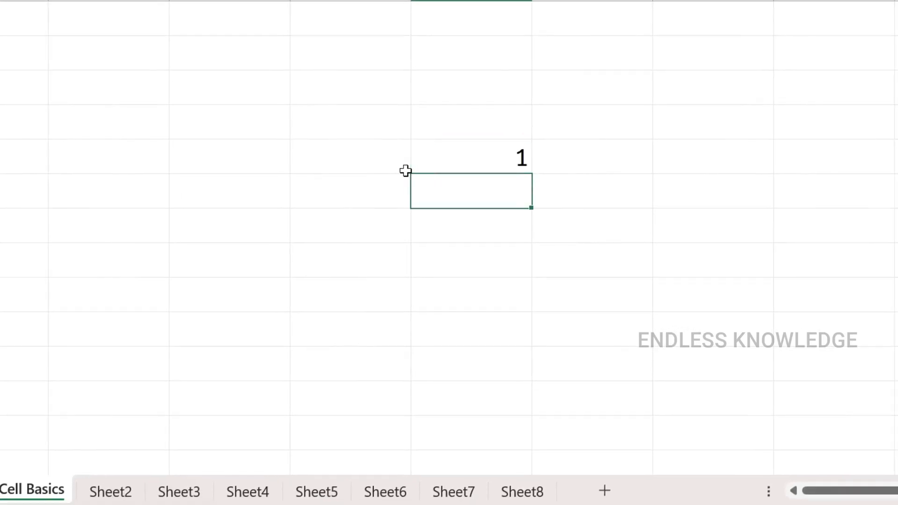
text(2)
key(Return)
text(3)
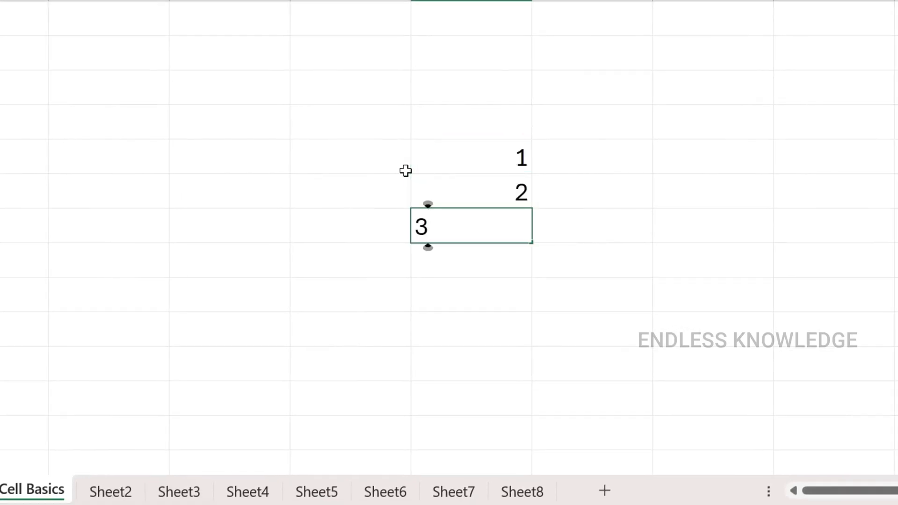
Clear the entries in E6 and E7 and fill the 1 in E5 down to E12 with the fill handle
key(Up)
key(Down)
key(Delete)
key(Up)
key(Delete)
key(Up)
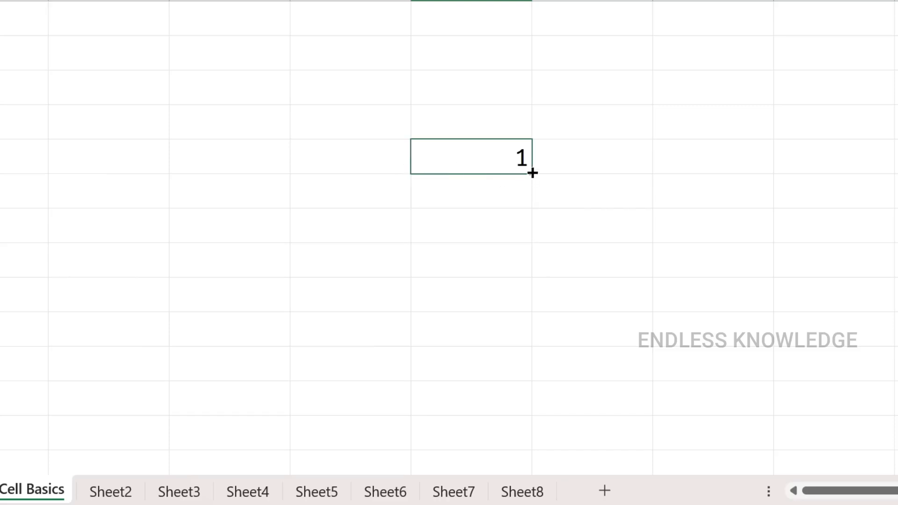
drag(533, 173, 526, 405)
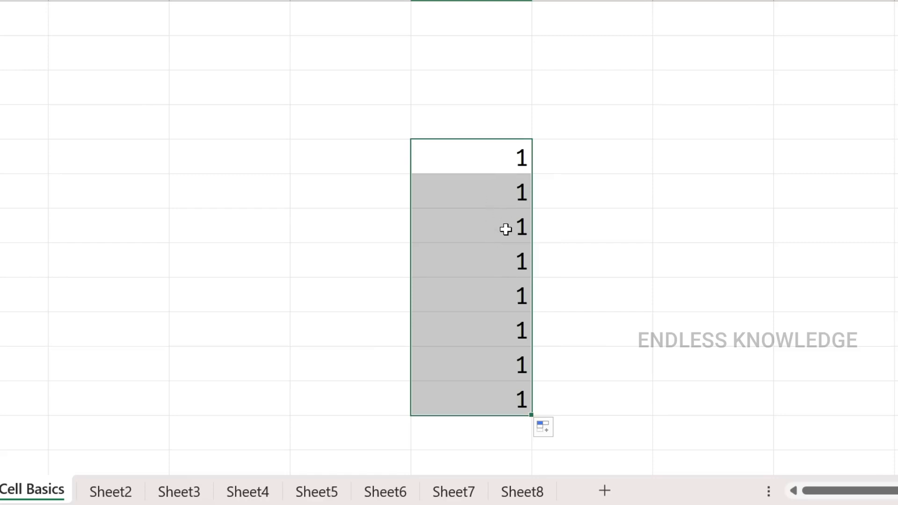
Enter the text "Work hard and become a leader" in cell A1
click(32, 40)
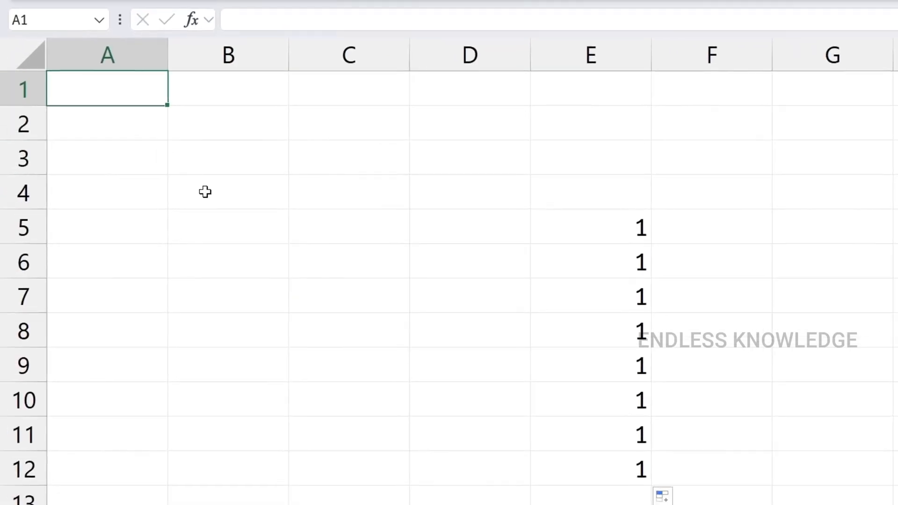
text(Work hard and become a leader)
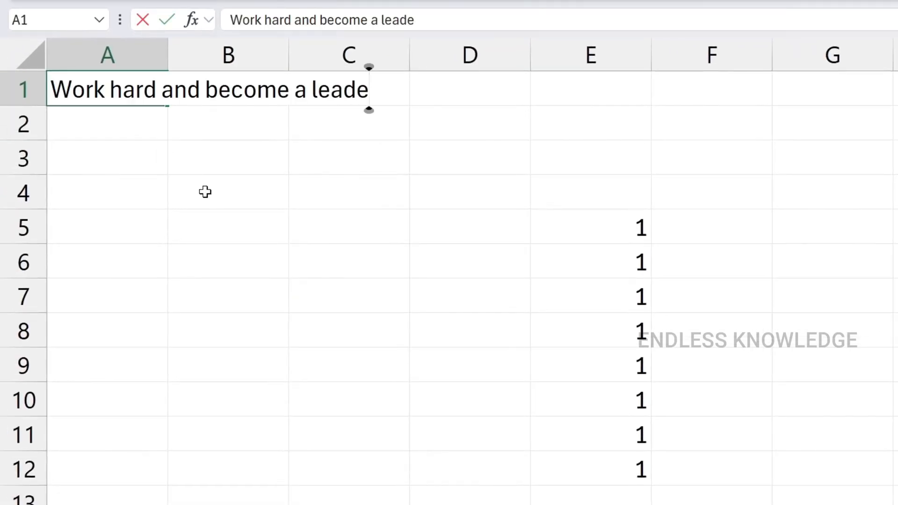
key(Return)
Try auto-fitting column A and filling the A1 text down to A7, undoing both changes
click(145, 89)
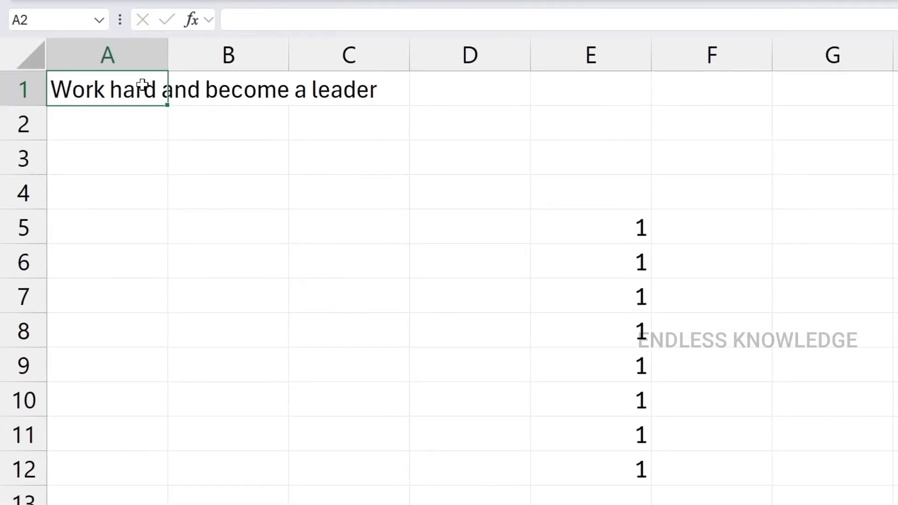
double_click(168, 55)
drag(392, 105, 392, 313)
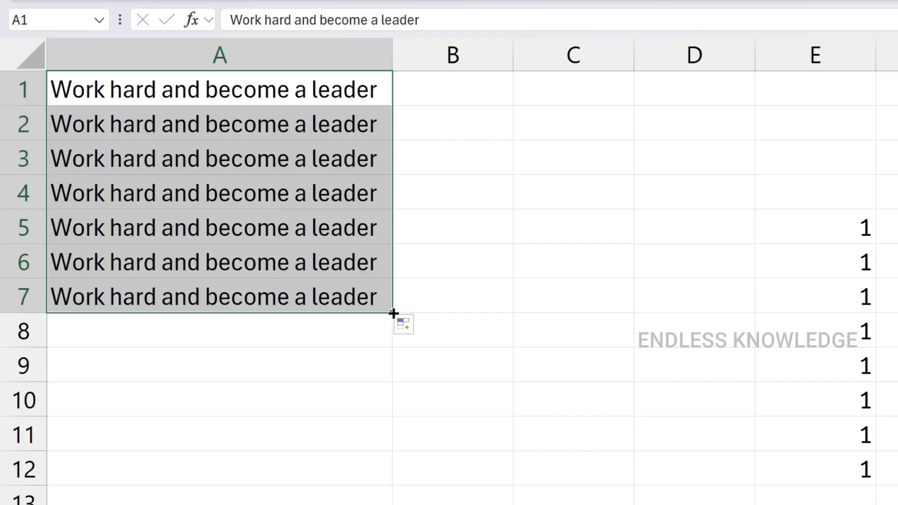
key(ctrl+z)
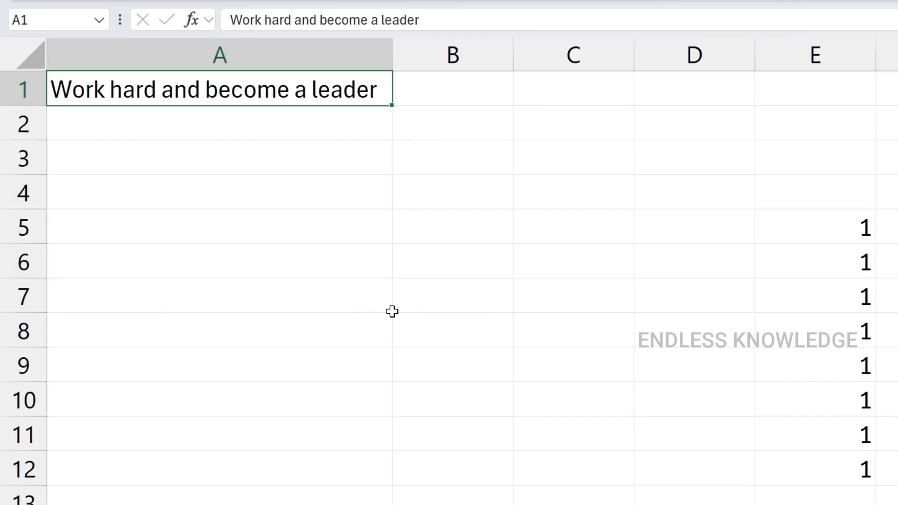
key(ctrl+z)
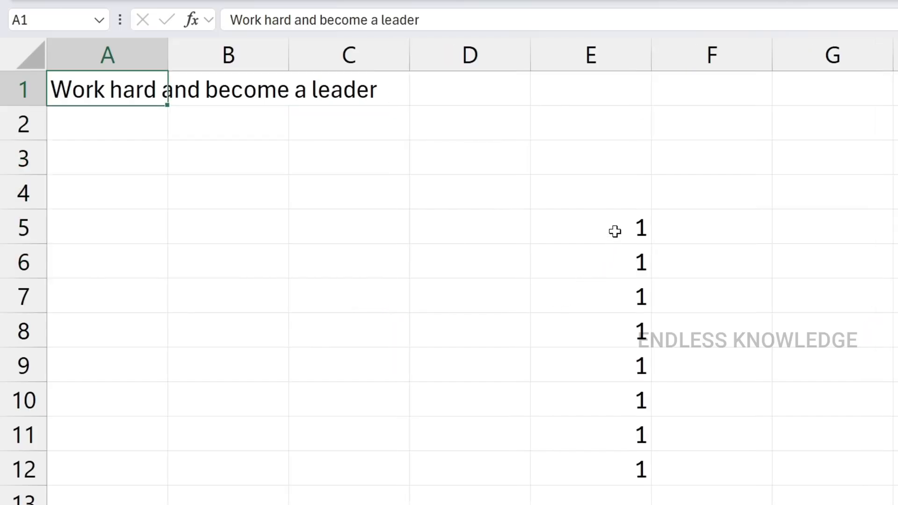
Undo the earlier fill in column E and refill the 1 in E5 down to E12 with the Fill Series option
key(ctrl+z)
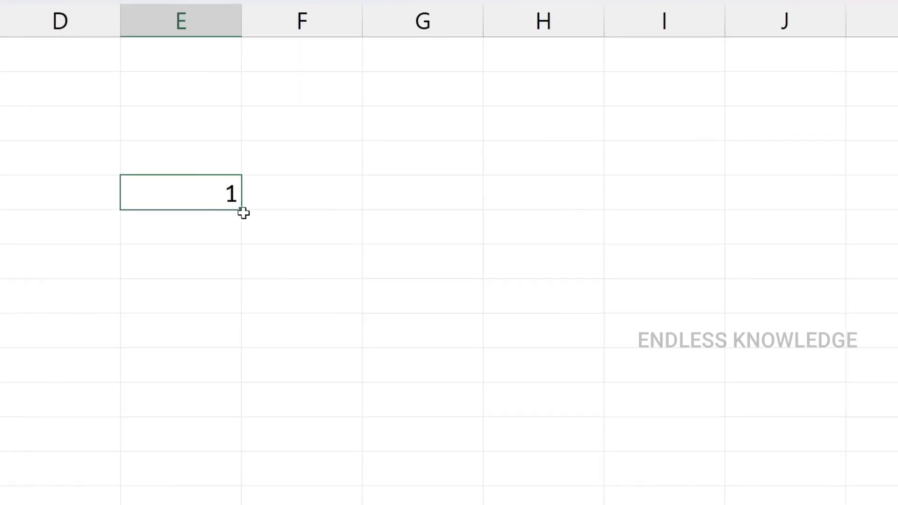
drag(244, 213, 237, 452)
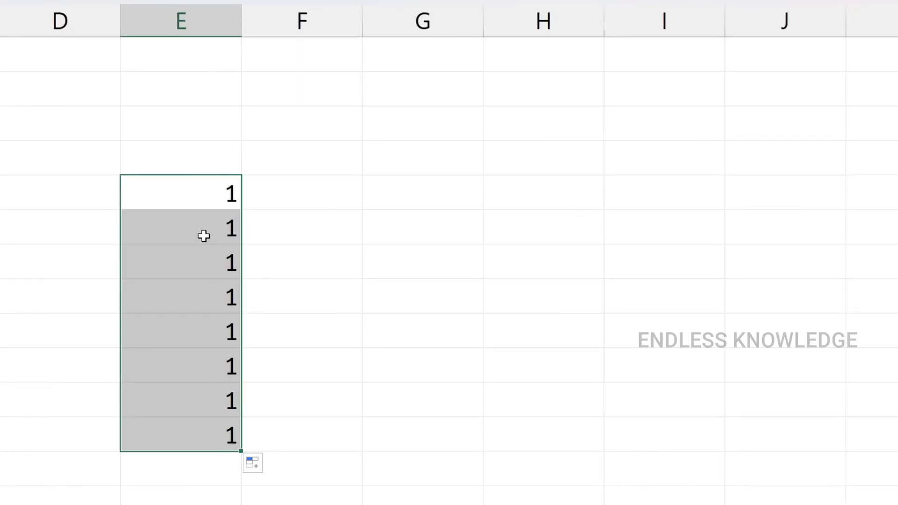
click(258, 464)
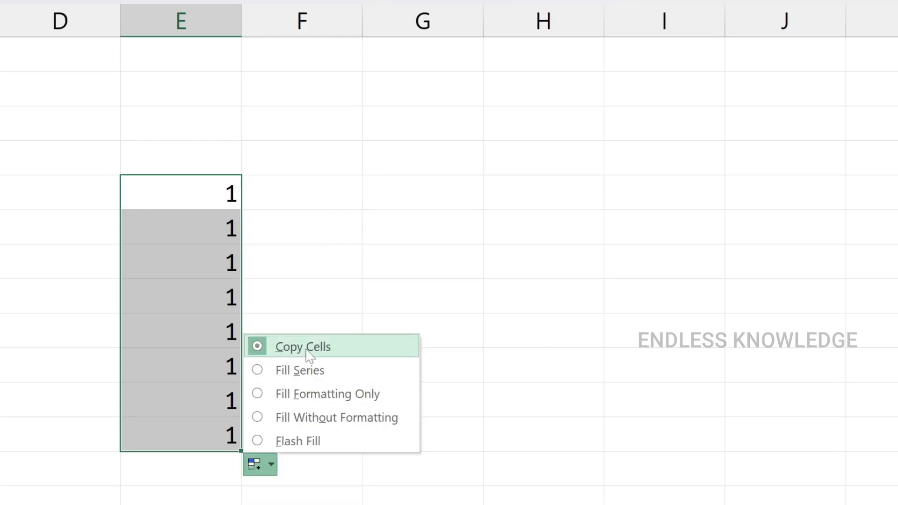
click(290, 371)
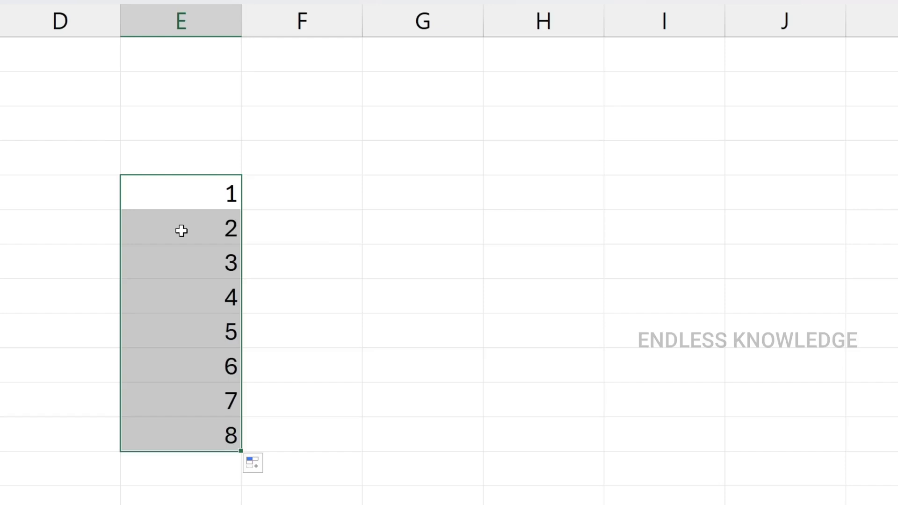
Clear the numbers in E5:E12 and enter 1 in cell E3 and 2 in cell E4
key(Delete)
click(157, 125)
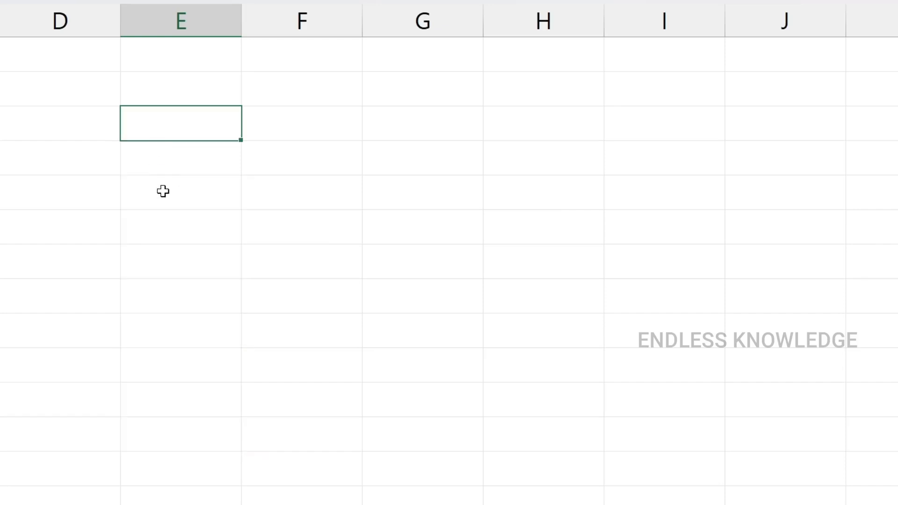
text(1)
key(Return)
text(2)
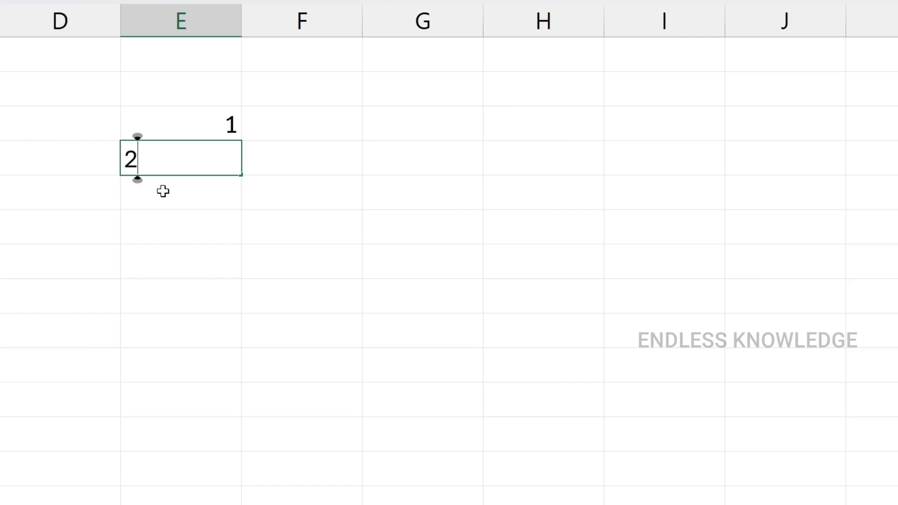
key(Return)
Try filling only the 2 in E4 down to E9 and undo that fill
drag(214, 125, 215, 159)
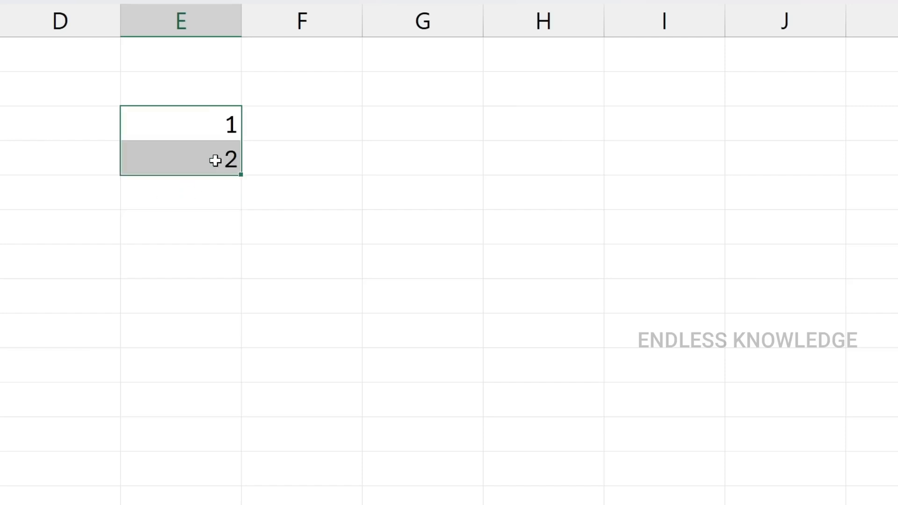
click(234, 158)
drag(243, 190, 235, 352)
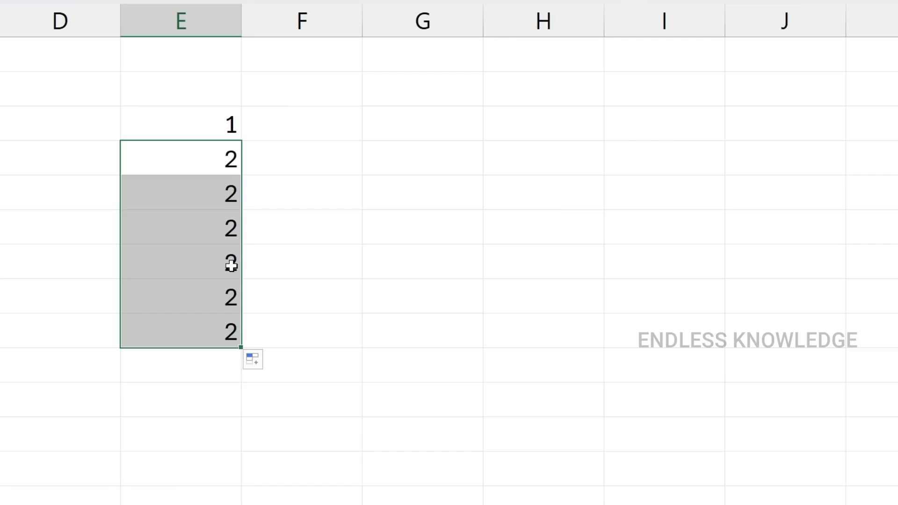
key(ctrl+z)
Try extending the 1, 2 pattern from E3:E4 down to E12 with the fill handle, and undo it
drag(211, 126, 212, 156)
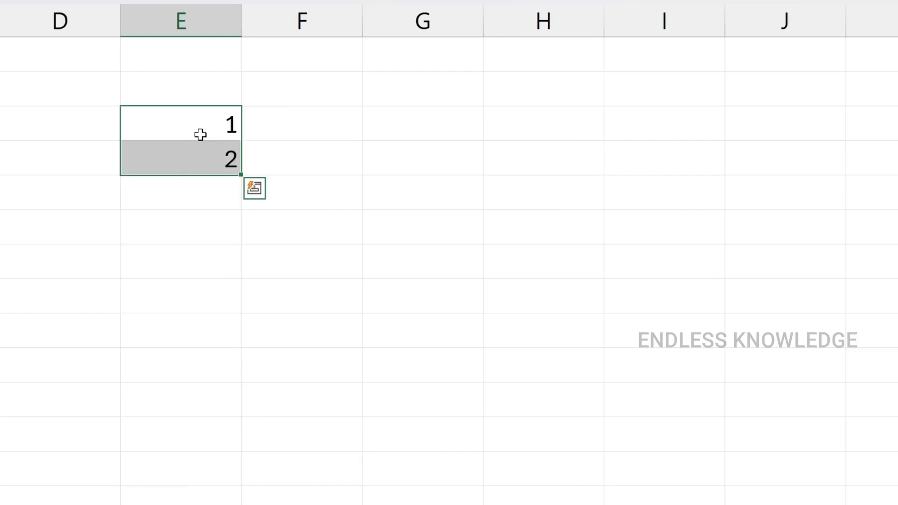
drag(241, 176, 238, 442)
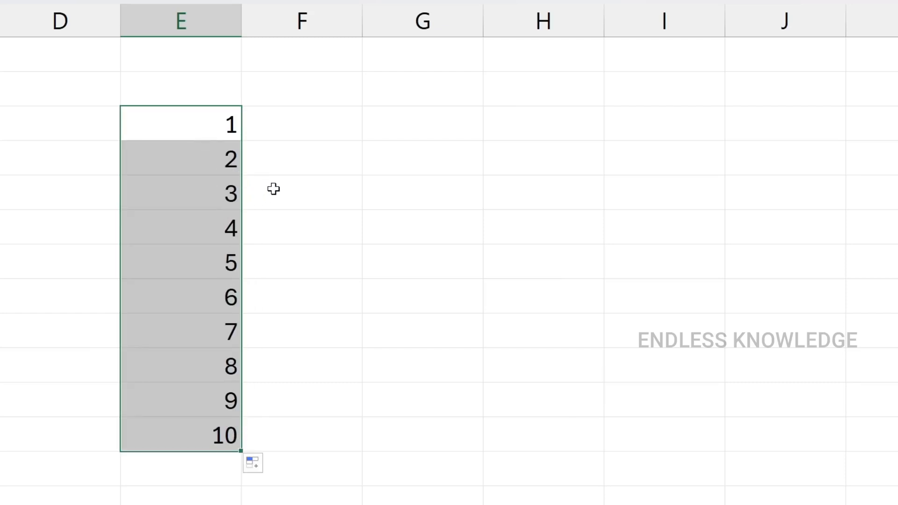
key(ctrl+z)
Fill the 2 in E4 down to E11 as an increasing series using the Fill Series option
click(231, 172)
drag(241, 176, 227, 417)
click(253, 428)
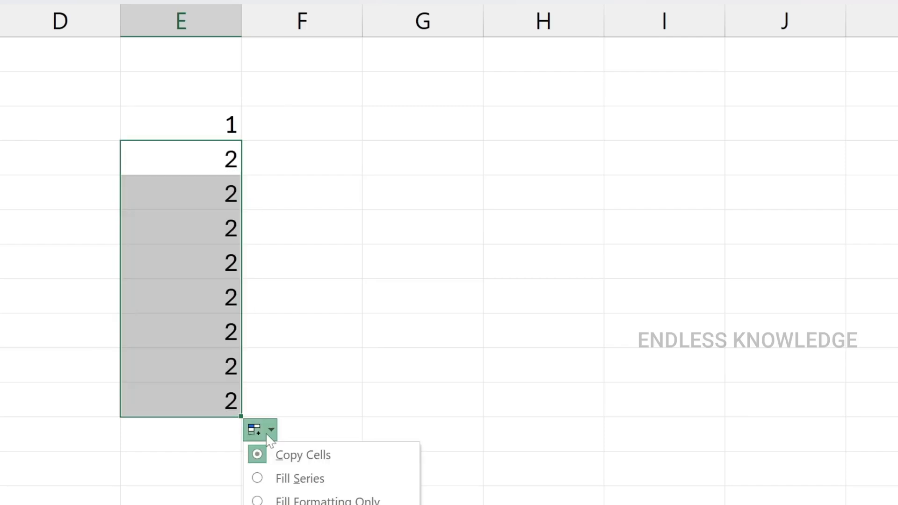
click(288, 469)
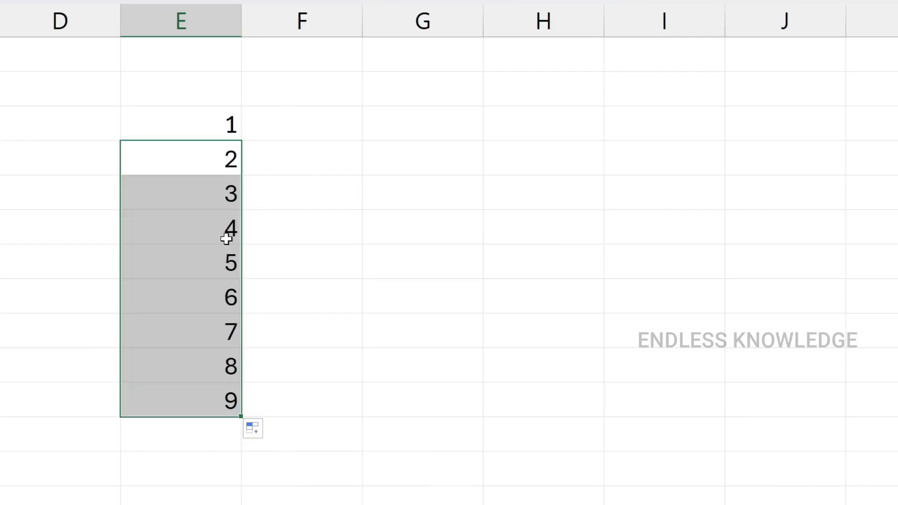
Fill the 1 in E3 across row 3 to K3 as a series
click(212, 120)
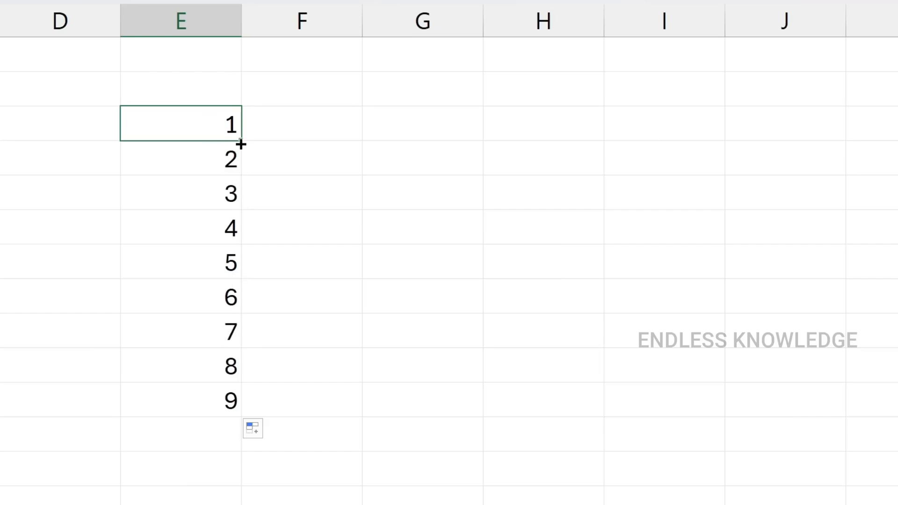
drag(241, 145, 897, 124)
click(795, 160)
click(849, 200)
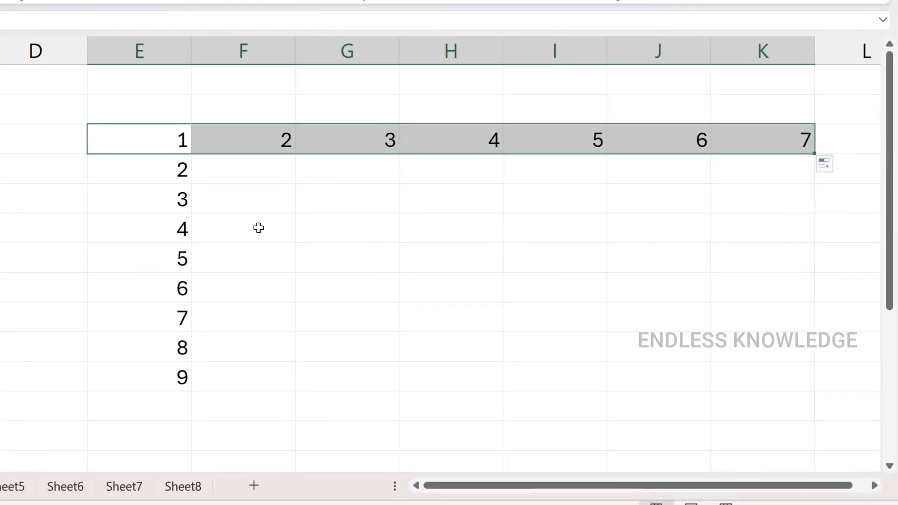
Fill the 1 in E3 upward to E1 as a decreasing series
click(126, 140)
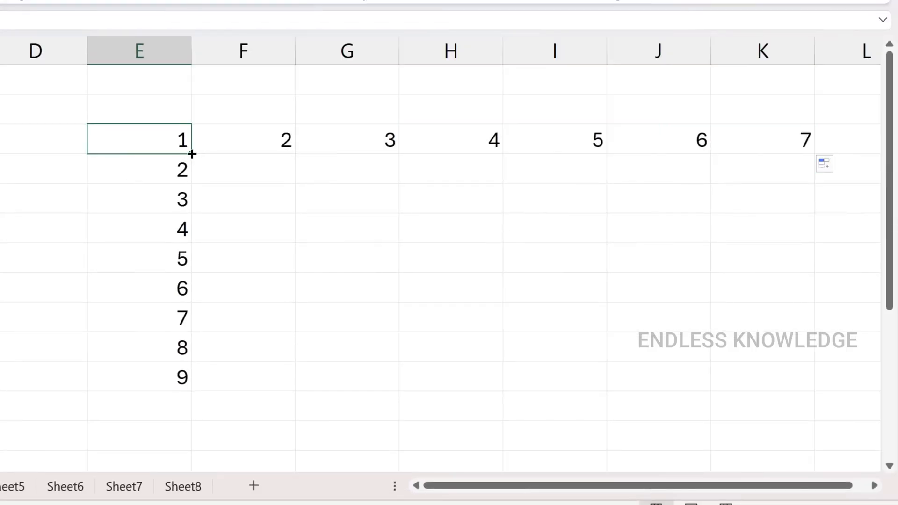
drag(190, 147, 182, 65)
click(208, 166)
click(226, 207)
Fill the 1 in E3 backward along row 3 to B3 as a decreasing series
click(180, 142)
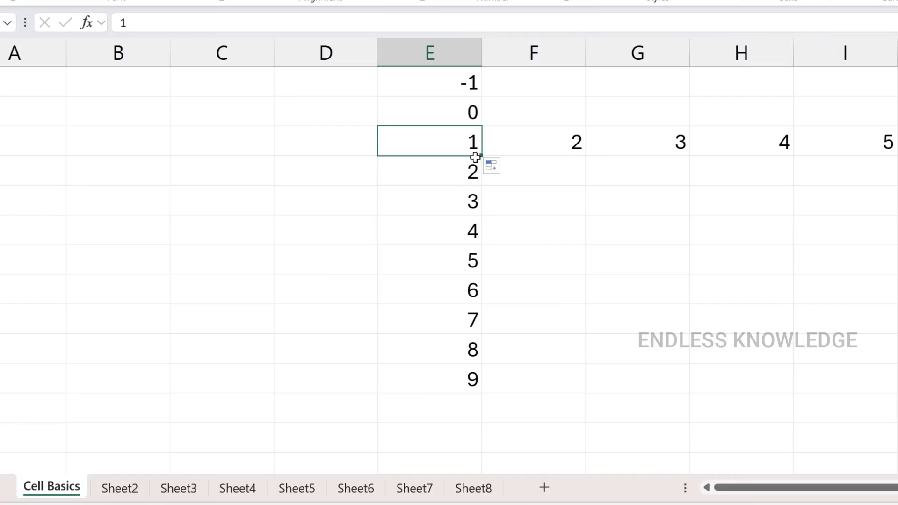
drag(485, 154, 77, 150)
click(492, 166)
click(502, 203)
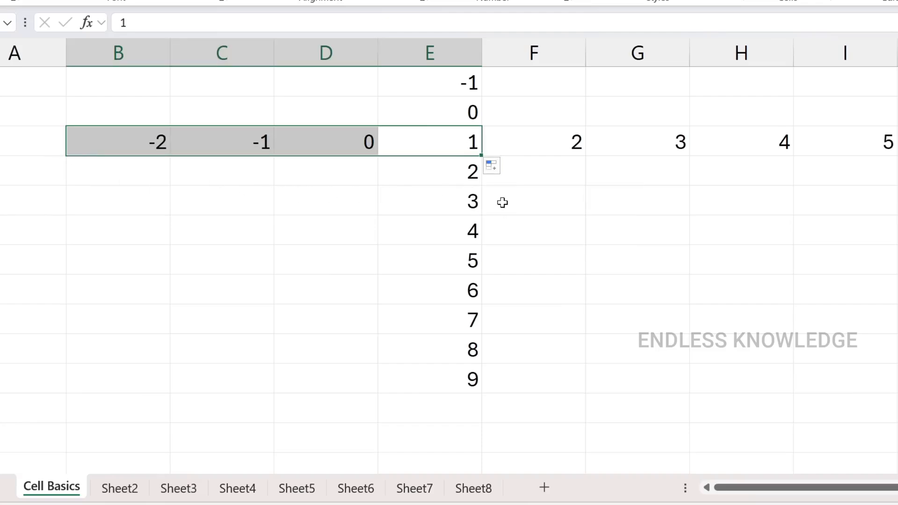
Enter 2 in D2 and 4 in D3, and extend the even-number pattern down to D12
click(336, 113)
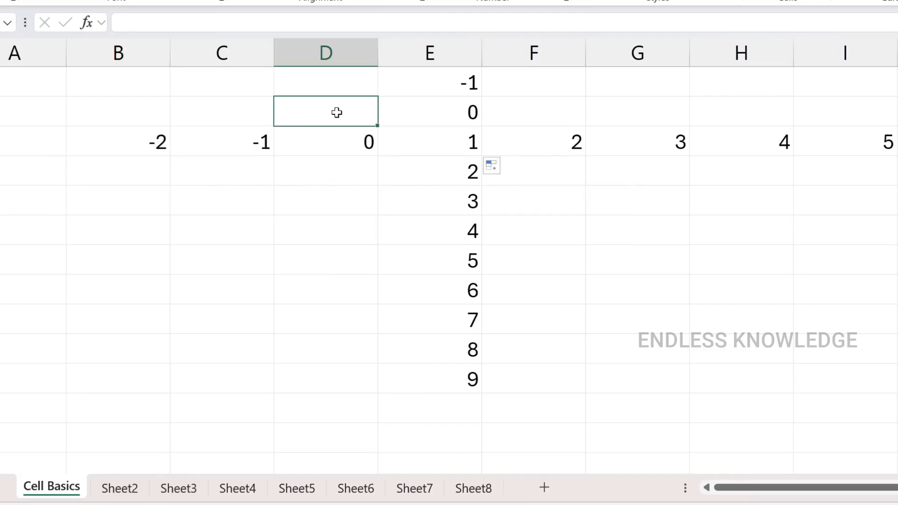
text(2)
key(Return)
text(4)
key(Return)
drag(336, 117, 344, 428)
click(351, 123)
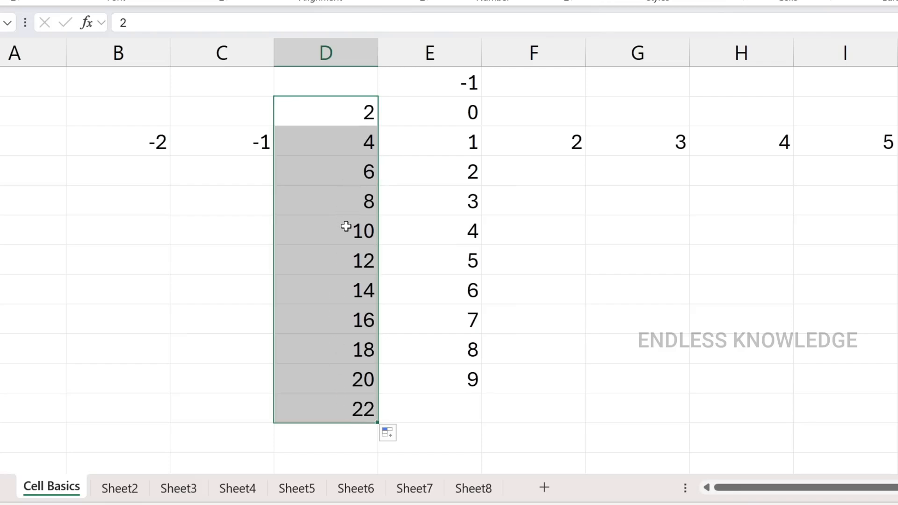
click(355, 112)
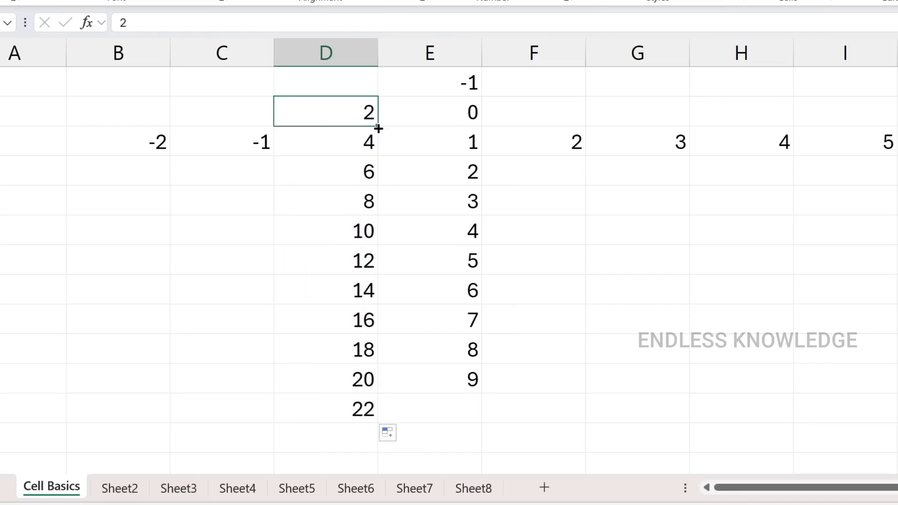
Enter AC1 in cell C2 and fill it down to C11 and across to H2
click(241, 110)
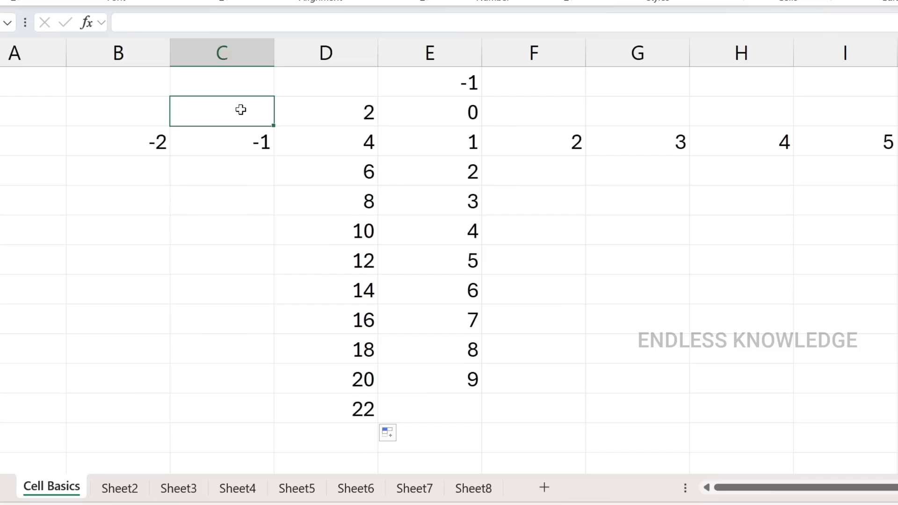
text(AC)
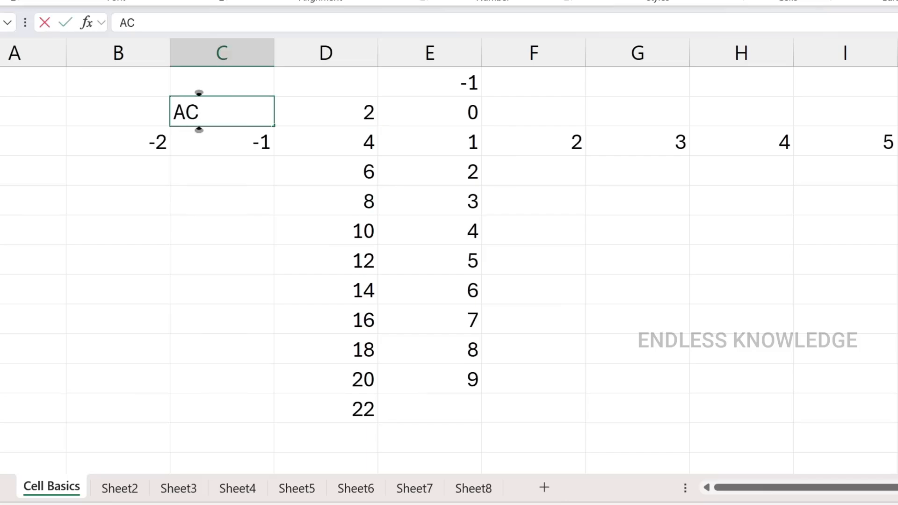
text(1)
key(Return)
click(236, 114)
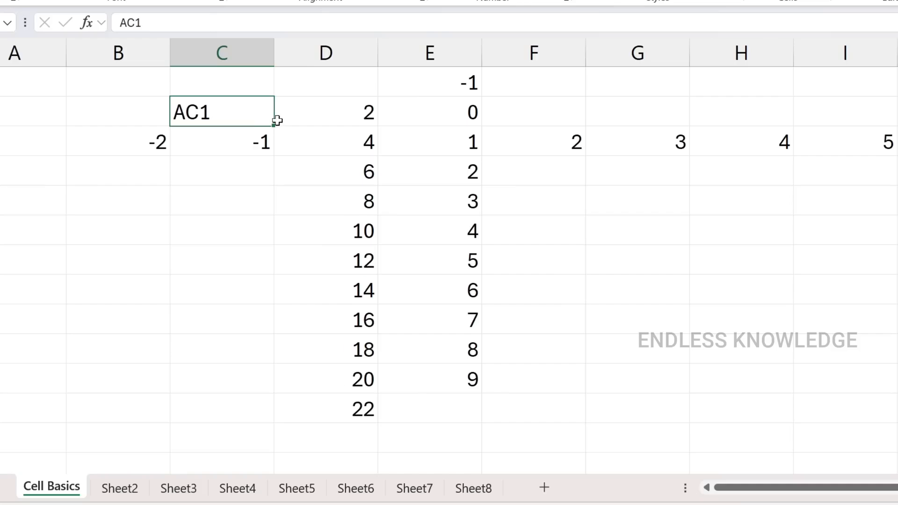
drag(274, 126, 257, 386)
click(260, 122)
drag(276, 125, 786, 112)
Enter January in cell B2 and fill the month names down to October in B11
click(127, 111)
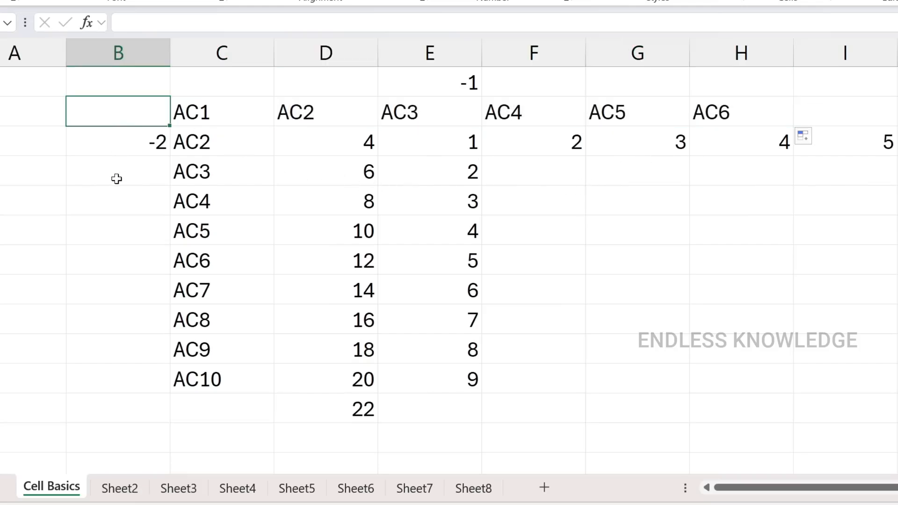
text(Janu)
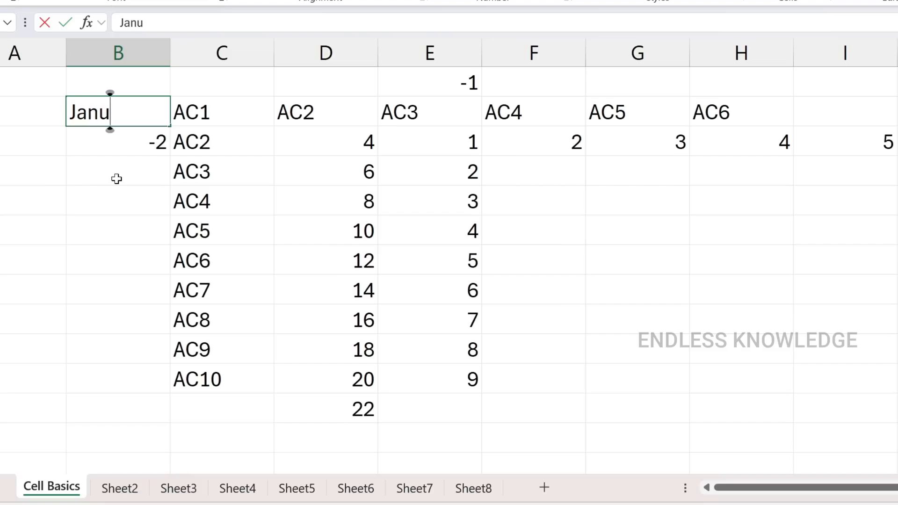
text(ary)
key(Return)
click(154, 112)
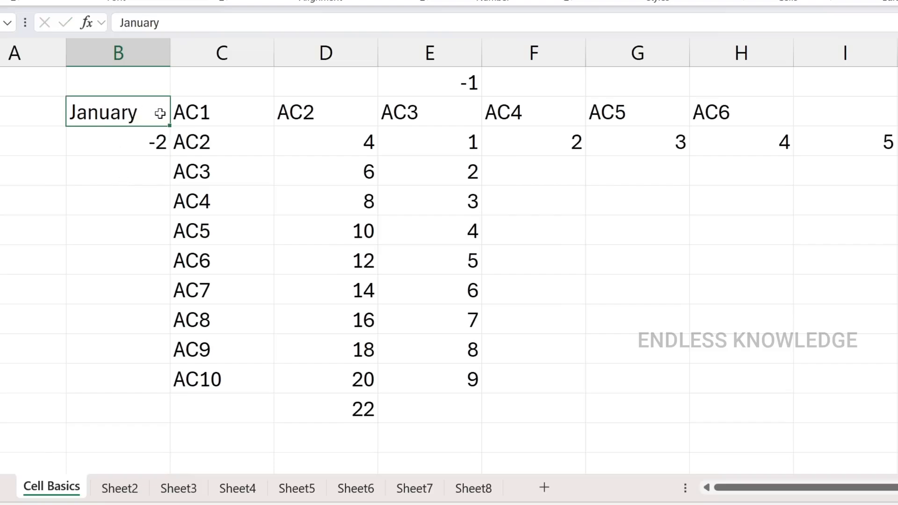
drag(169, 126, 160, 399)
Fill the month in B2 up to B1 as December and across row 1 to July in I1
click(139, 117)
drag(172, 128, 836, 83)
click(167, 92)
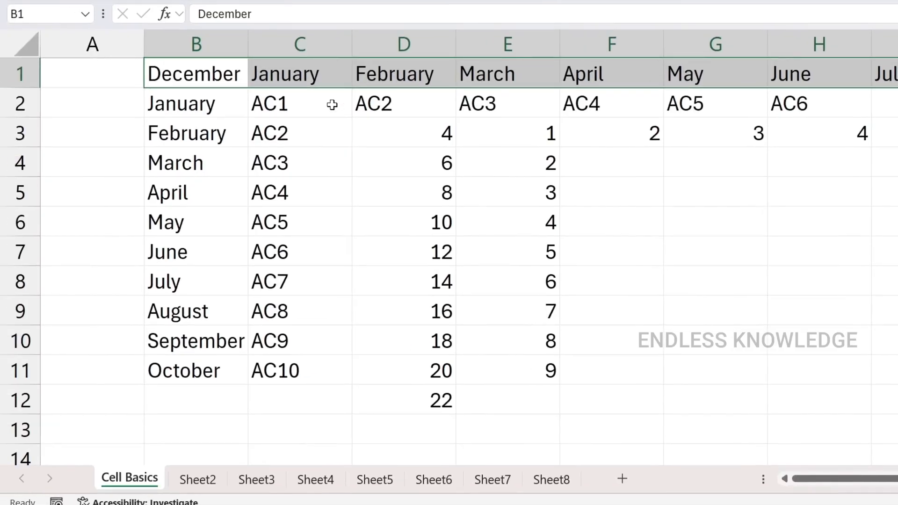
Enter the text "Monda" in cell A1
click(126, 74)
text(Monda)
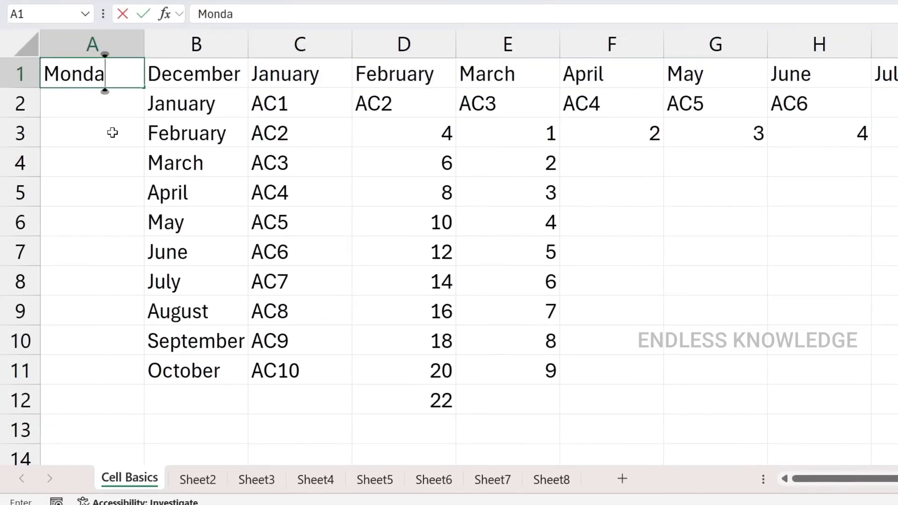
key(Return)
Try filling the incomplete weekday name in A1 down column A and undo the fill
click(108, 77)
drag(143, 87, 136, 243)
key(ctrl+z)
Correct the entry in cell A1 to Monday
double_click(115, 74)
text(y)
key(Return)
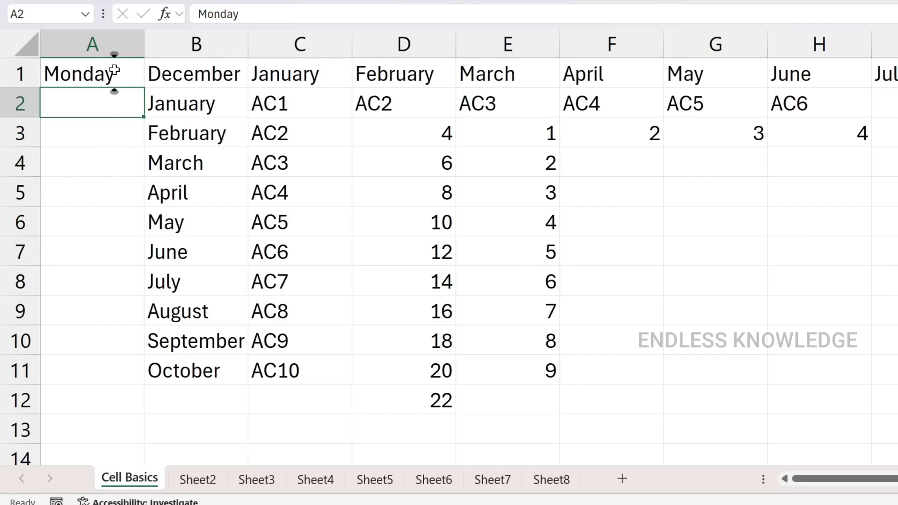
Fill the weekday names from A1 down to A8 and auto-fit the width of column A
click(116, 71)
drag(147, 90, 142, 287)
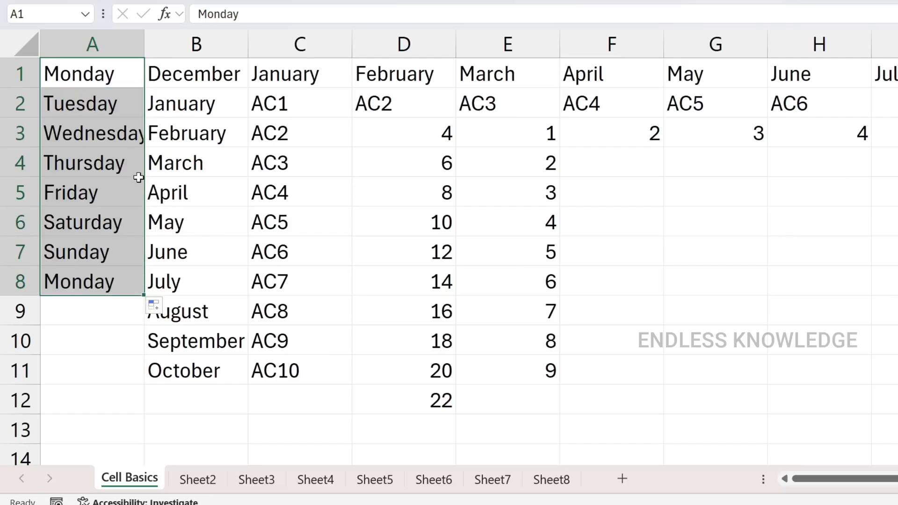
click(101, 141)
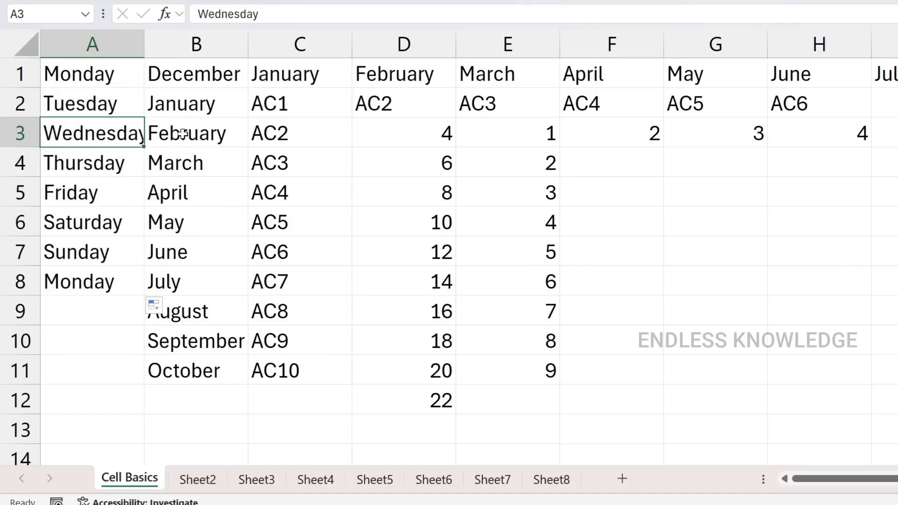
double_click(144, 43)
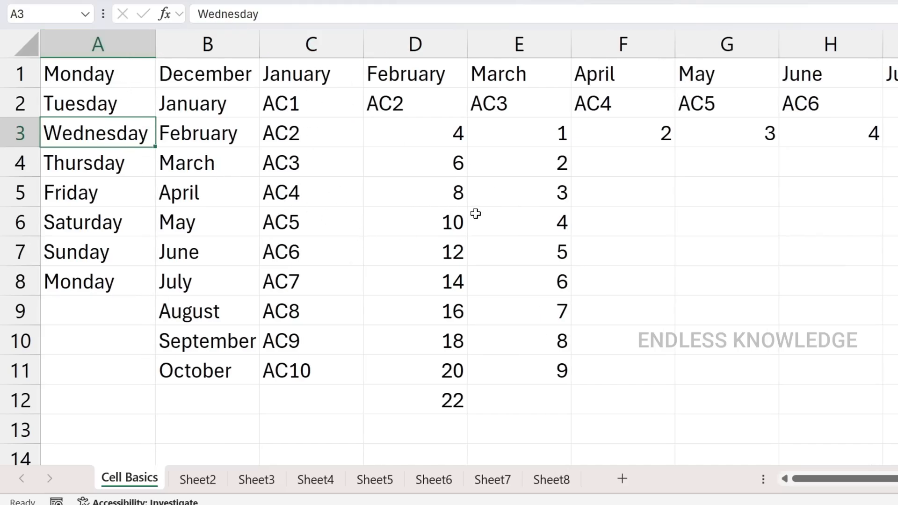
Enter the date 01-12-2024 in cell G5 and fill the daily date series down to G12
click(699, 187)
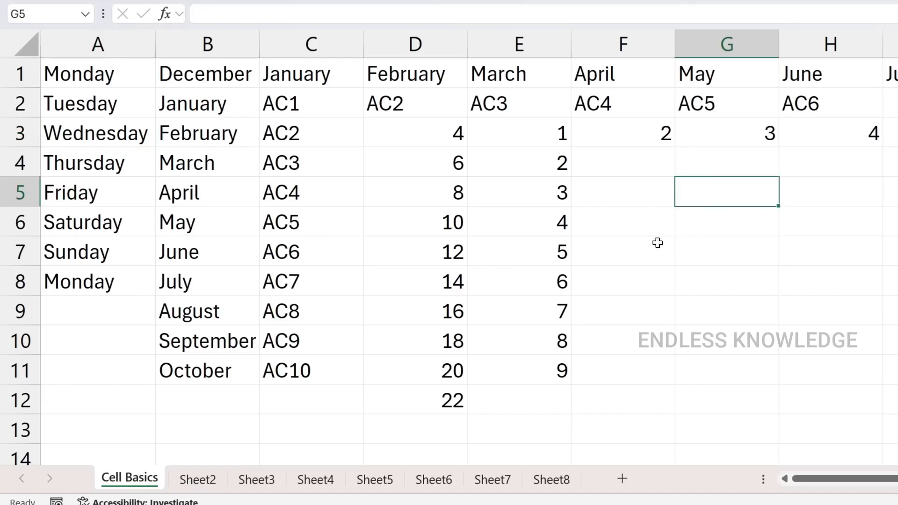
text(0)
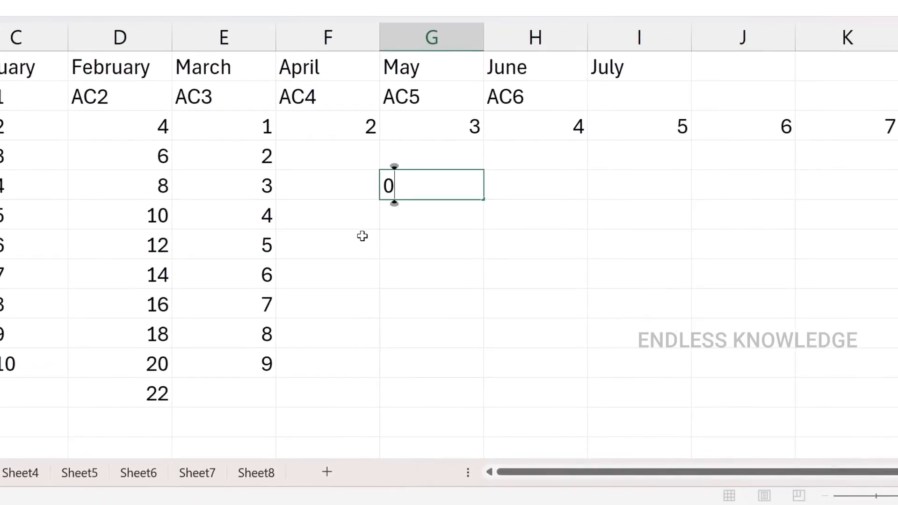
text(1-12-2024)
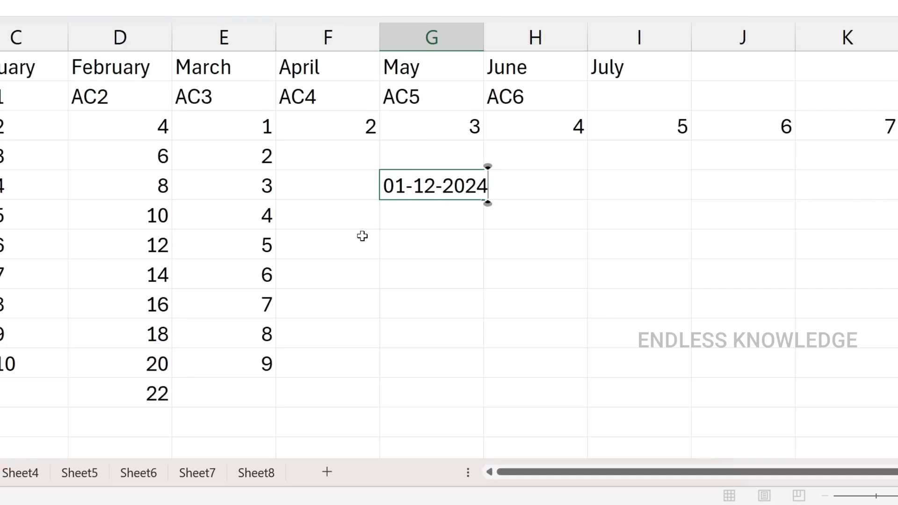
key(Return)
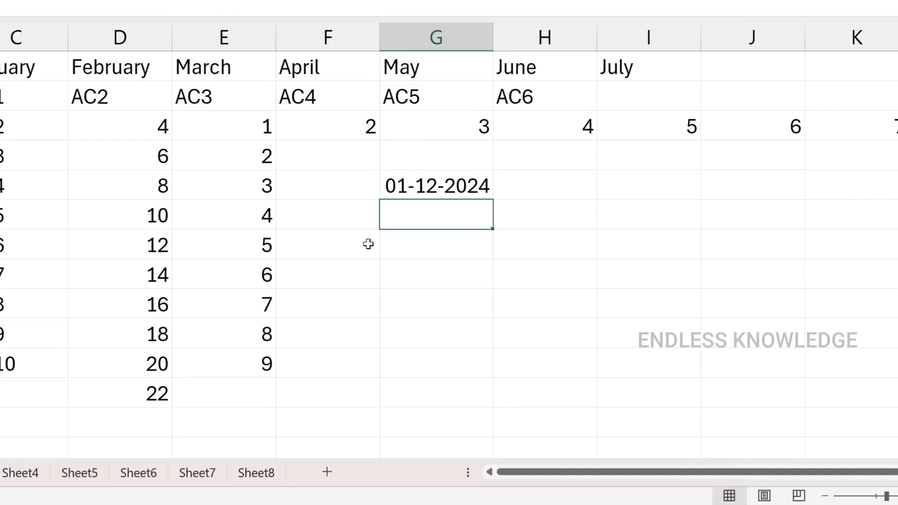
click(419, 184)
drag(496, 199, 476, 398)
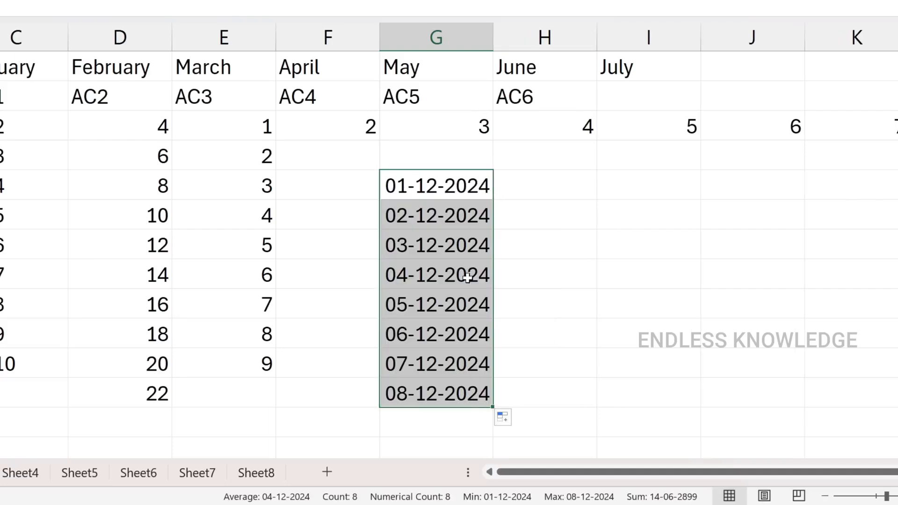
Try the Fill Months option on the dates in G5:G12 and switch the series to Fill Days
click(511, 418)
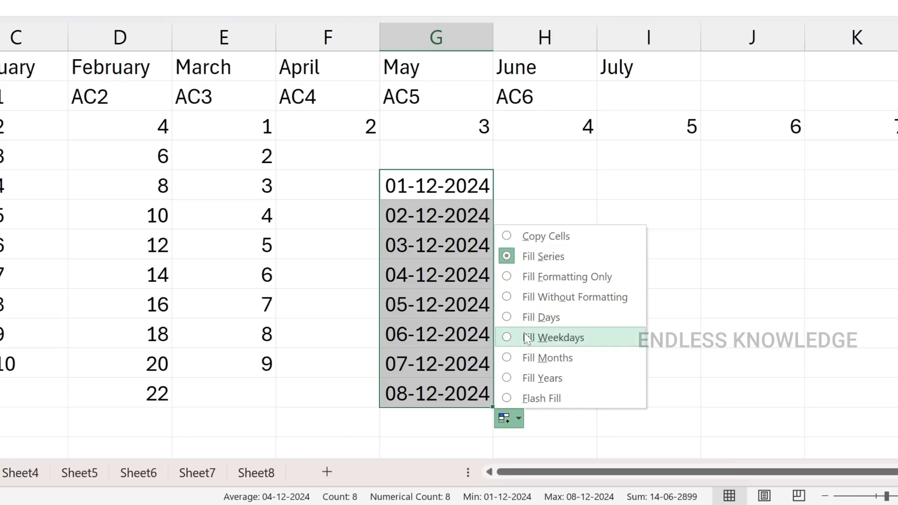
click(529, 357)
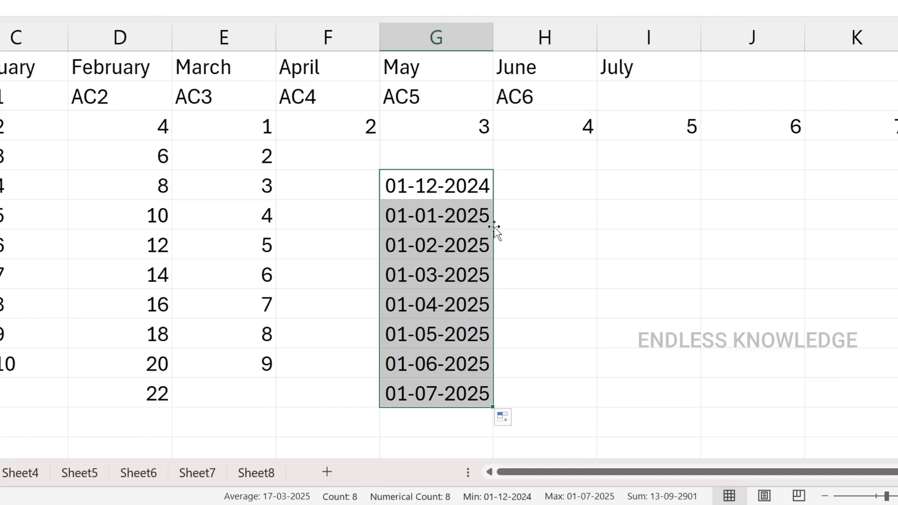
click(505, 418)
click(549, 315)
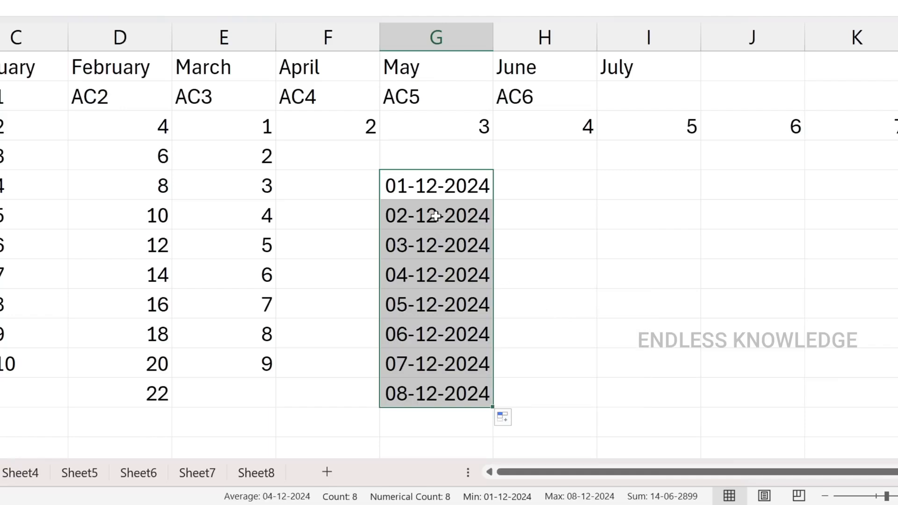
Try the Fill Weekdays option on the dates in G5:G12 and return to the Fill Series option
click(505, 418)
click(568, 339)
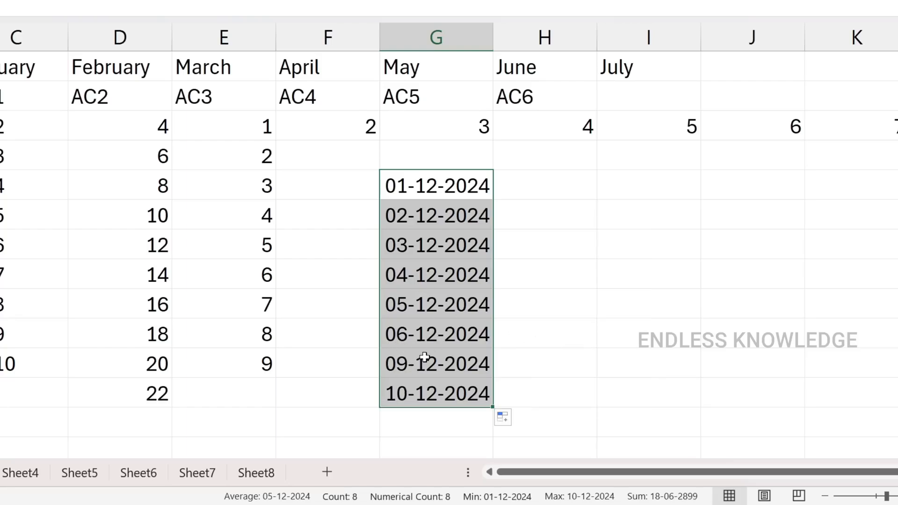
click(518, 420)
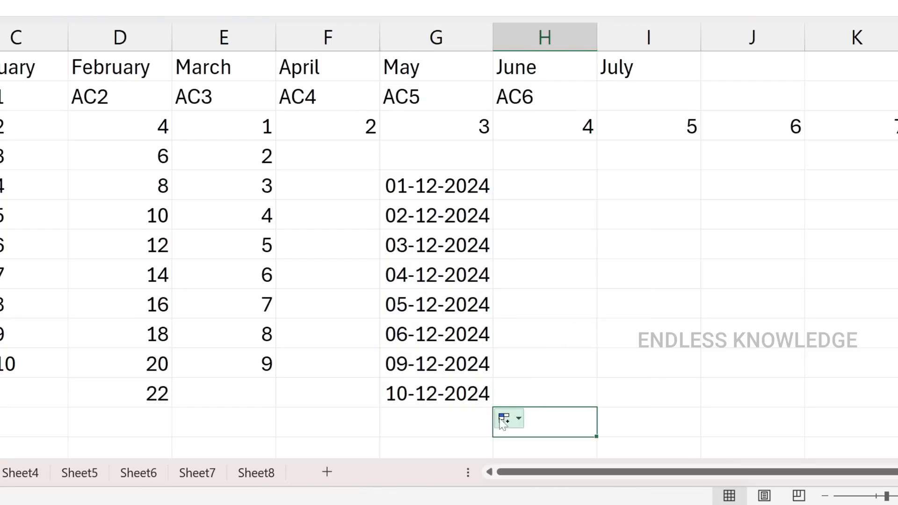
click(504, 419)
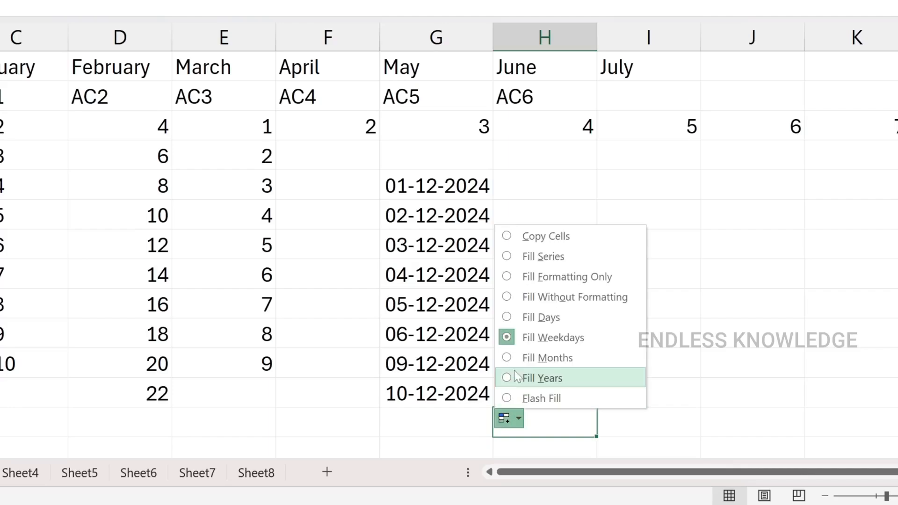
click(533, 257)
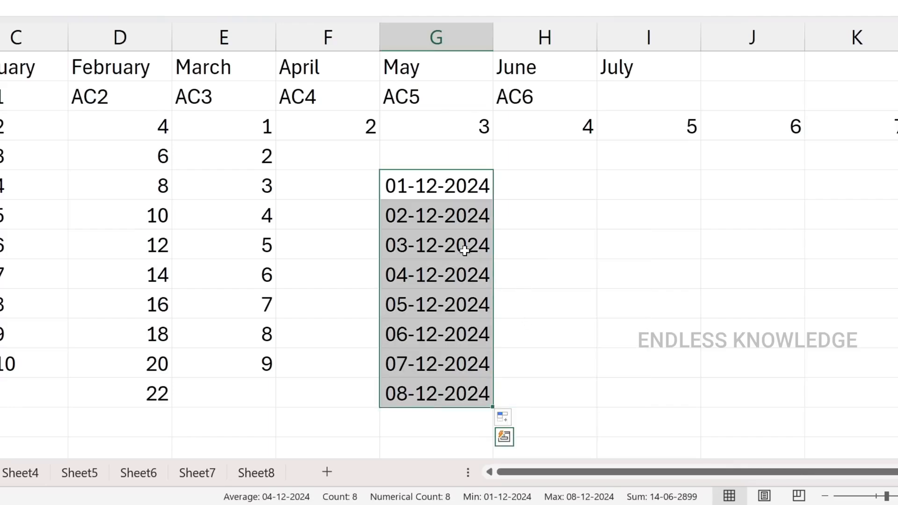
click(437, 185)
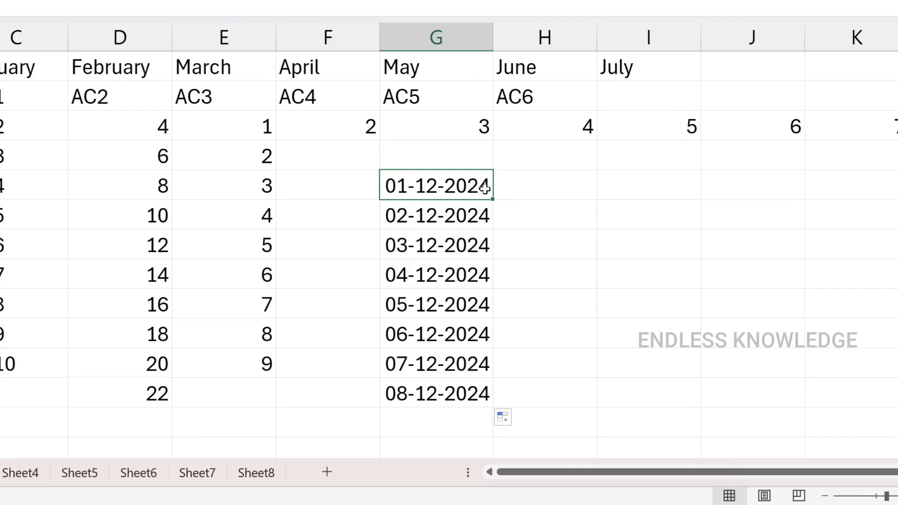
Enter the text "Dog" in cell I5
click(625, 190)
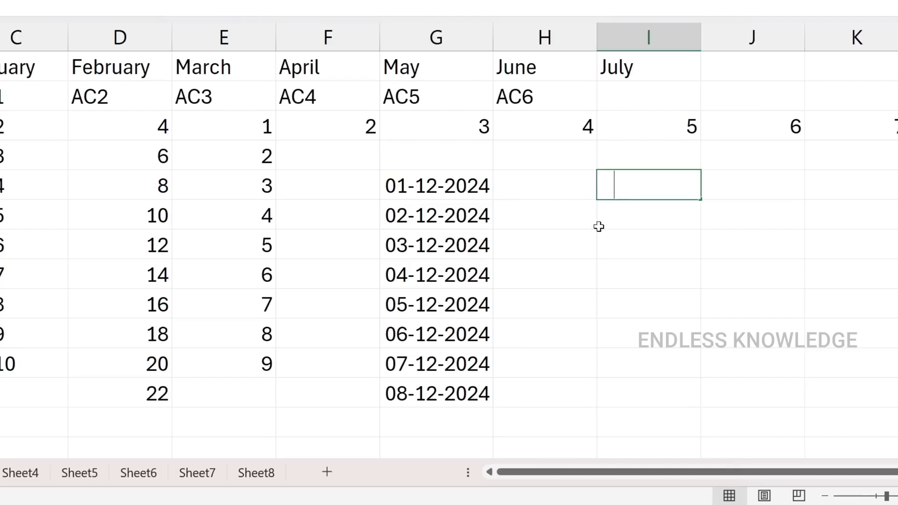
text(Dog)
key(BackSpace)
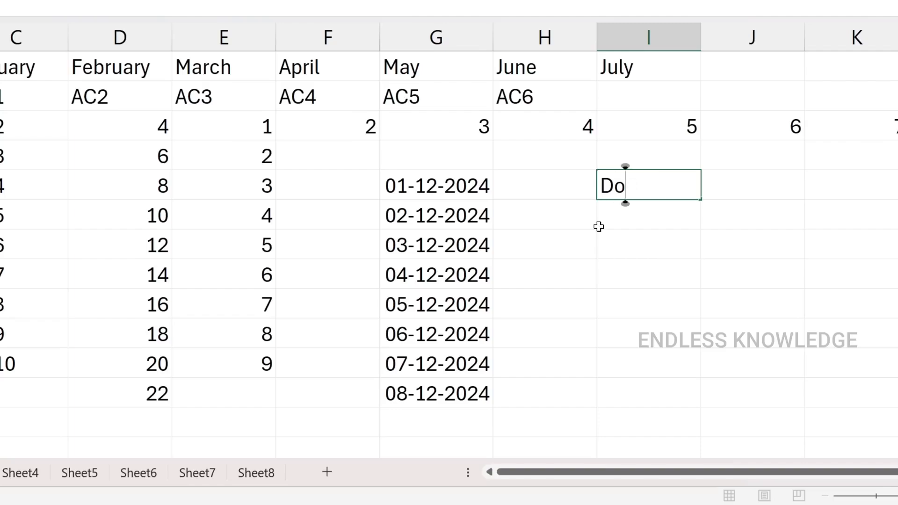
text(g)
key(Return)
Fill the text in I5 down to I11 using the Copy Cells option
click(648, 194)
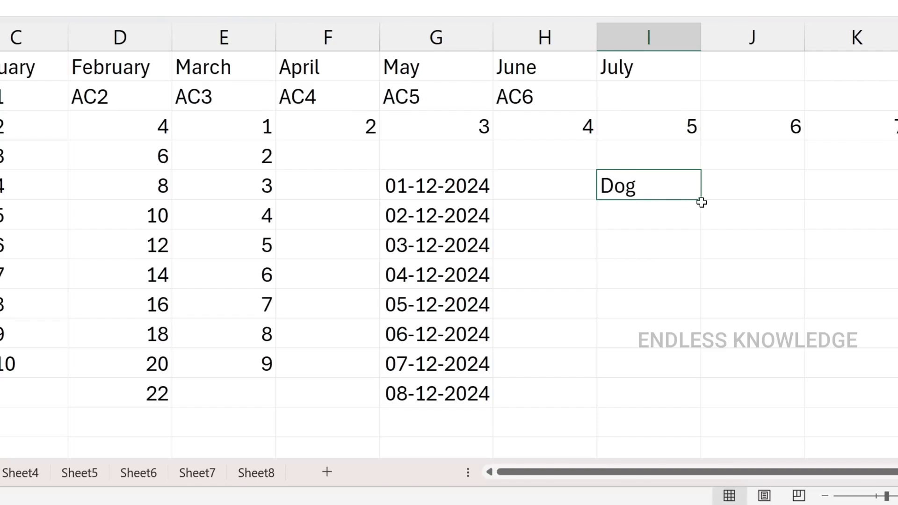
drag(700, 201, 683, 384)
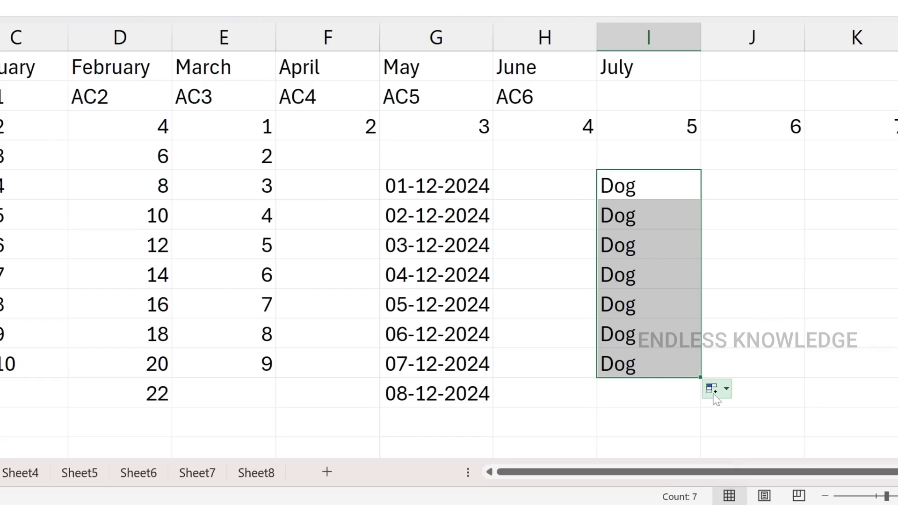
click(715, 396)
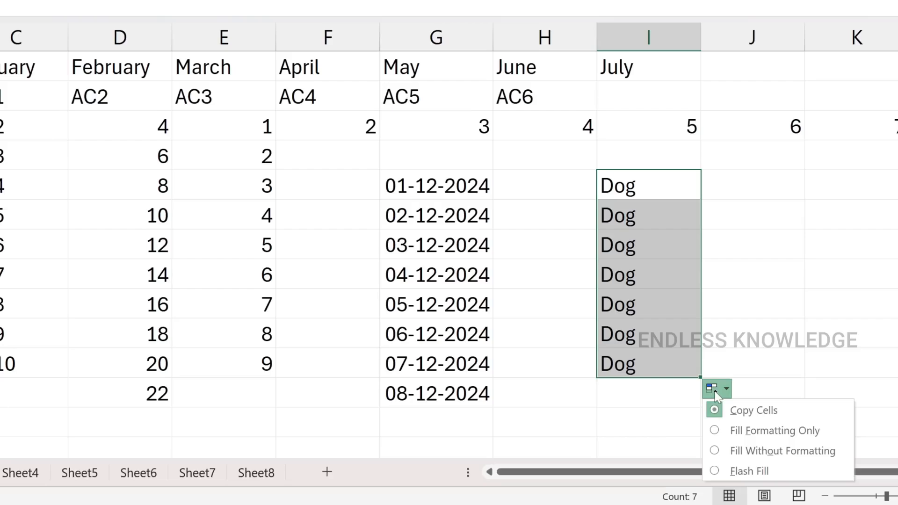
click(735, 410)
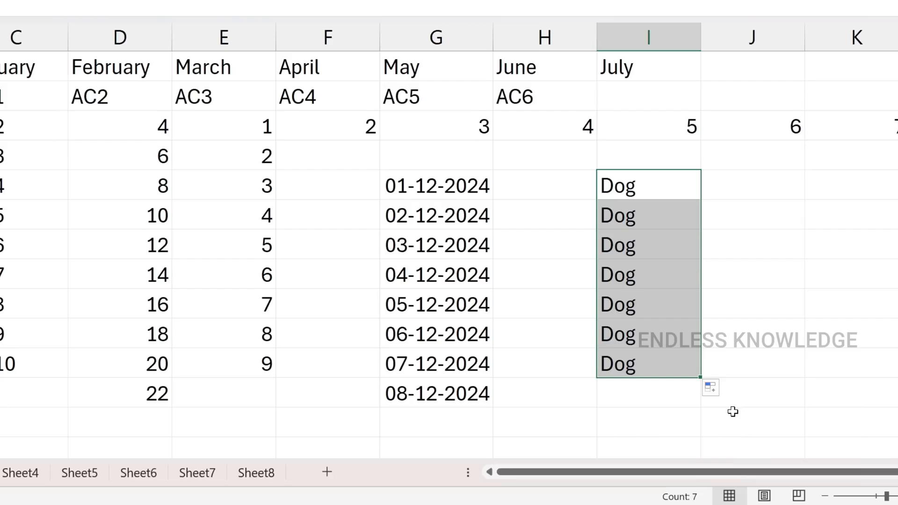
Change the text in I5 to "Dog 1" and fill the numbered series down to I11
click(653, 186)
double_click(653, 187)
text(1)
key(Return)
click(689, 195)
drag(699, 201, 692, 379)
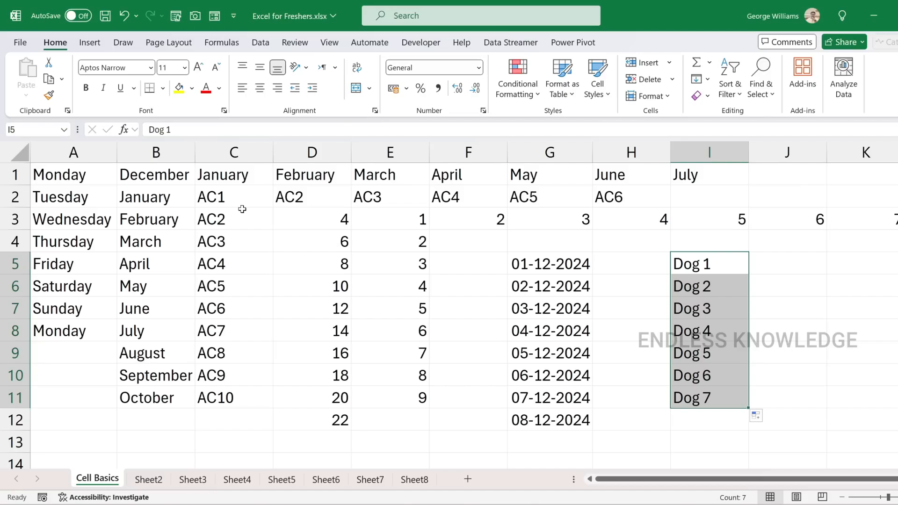
click(712, 276)
click(734, 245)
click(742, 258)
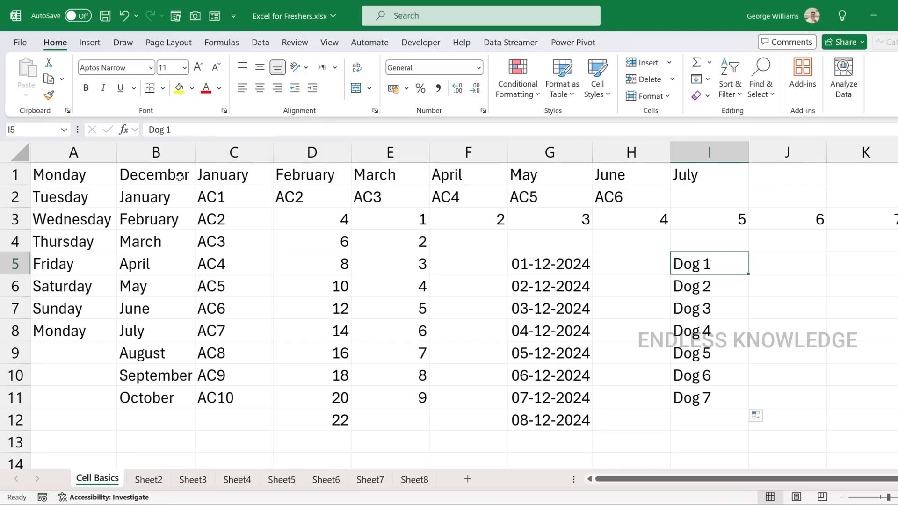
Insert a blank column before the January column C, undo the insertion and redo it
click(201, 154)
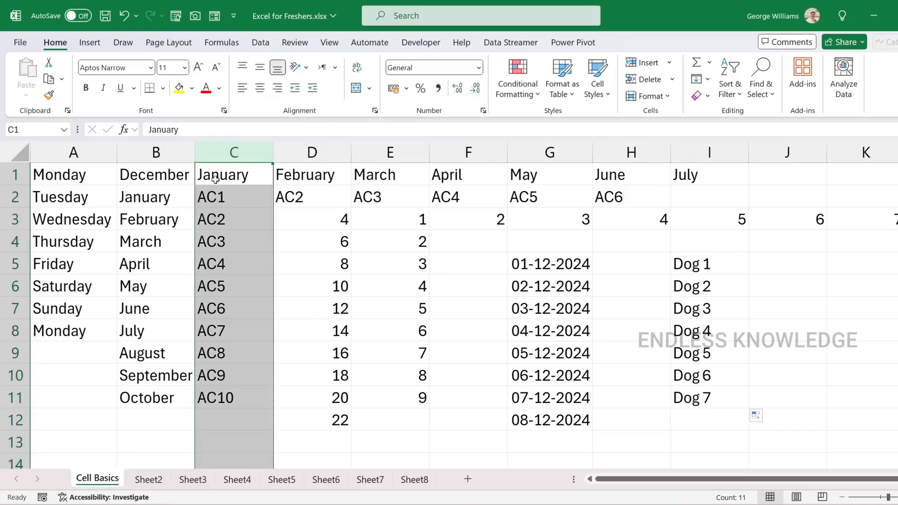
key(ctrl+shift+plus)
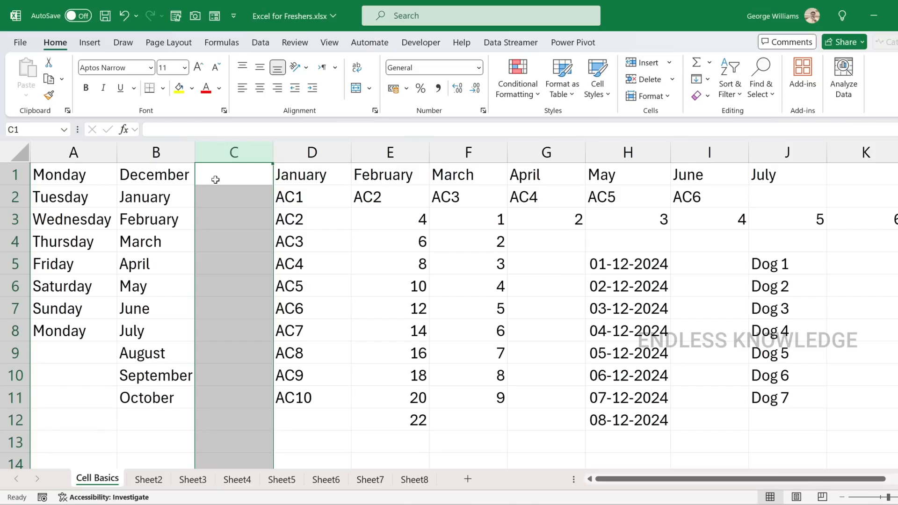
click(248, 178)
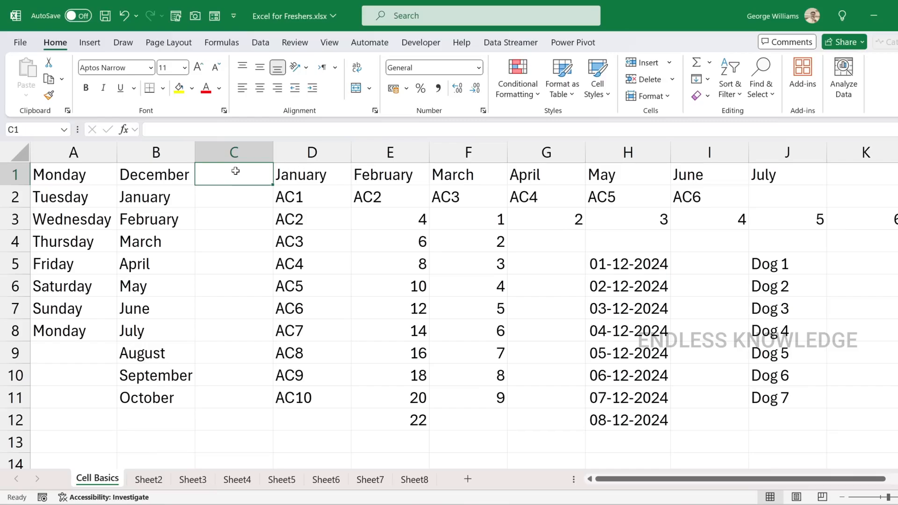
key(ctrl+z)
key(ctrl+y)
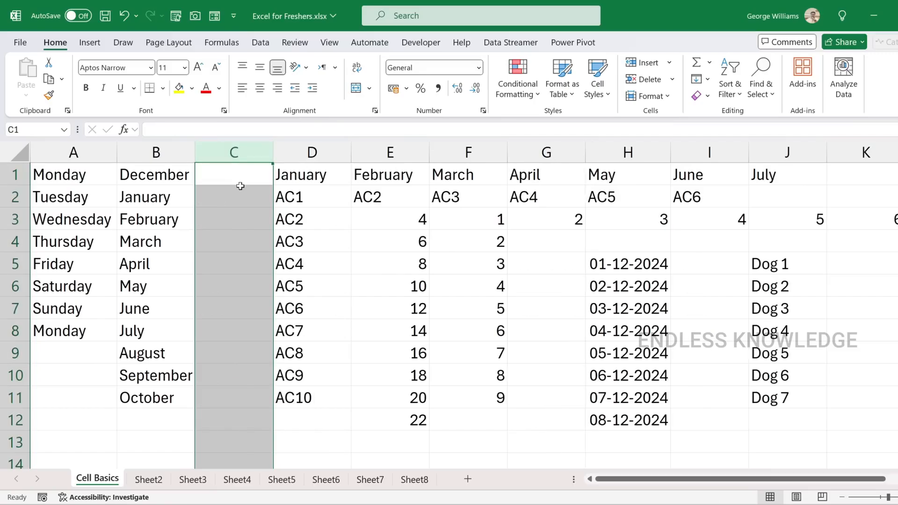
Delete the entire blank column C between the December and January columns
drag(240, 181, 247, 427)
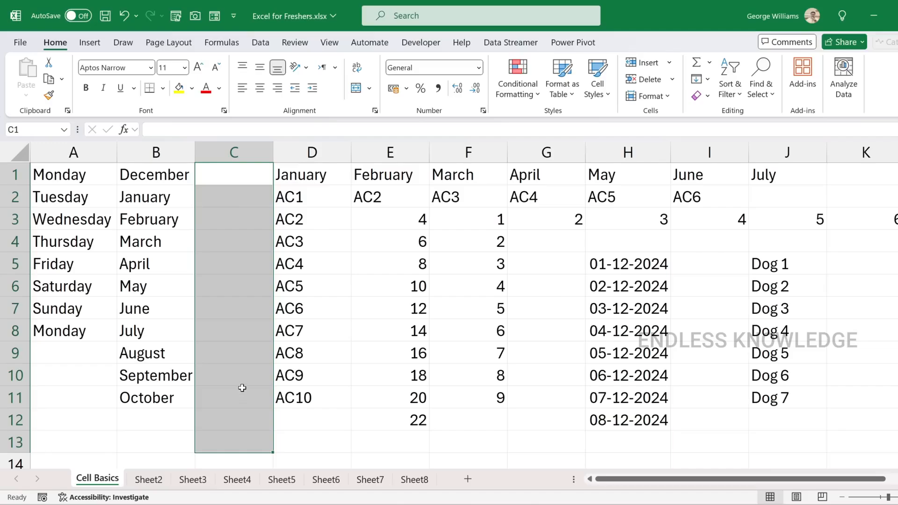
click(234, 146)
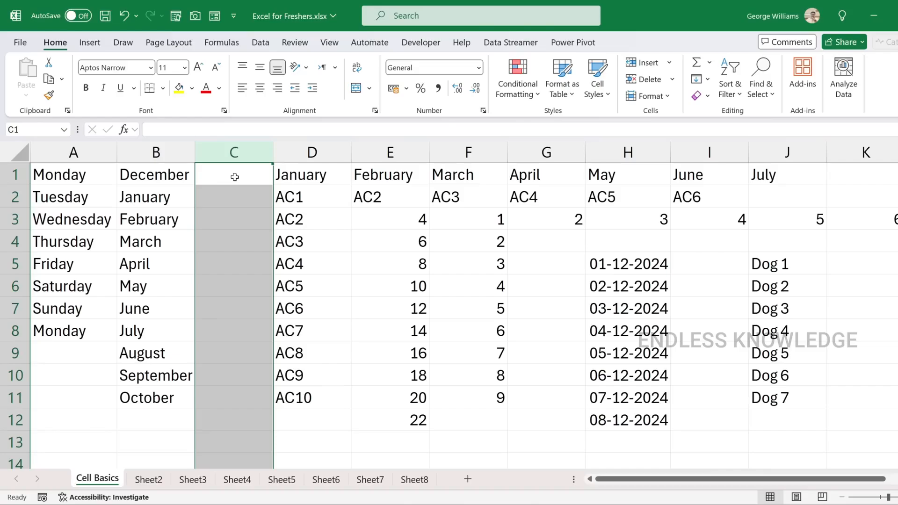
key(ctrl+minus)
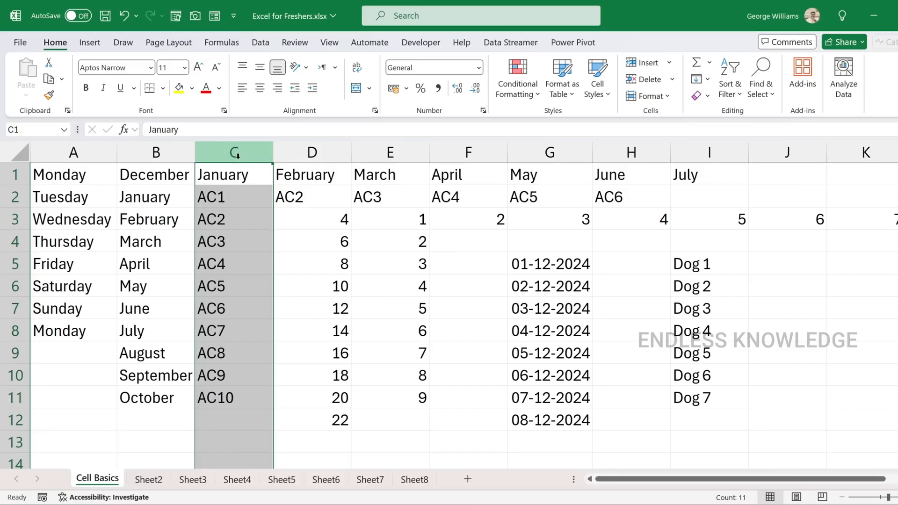
Insert a blank column in front of column C again
right_click(238, 155)
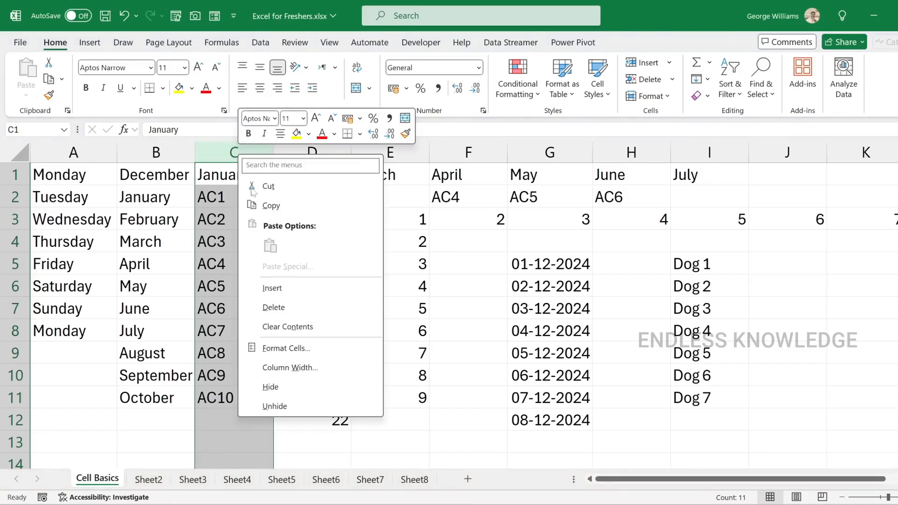
click(272, 287)
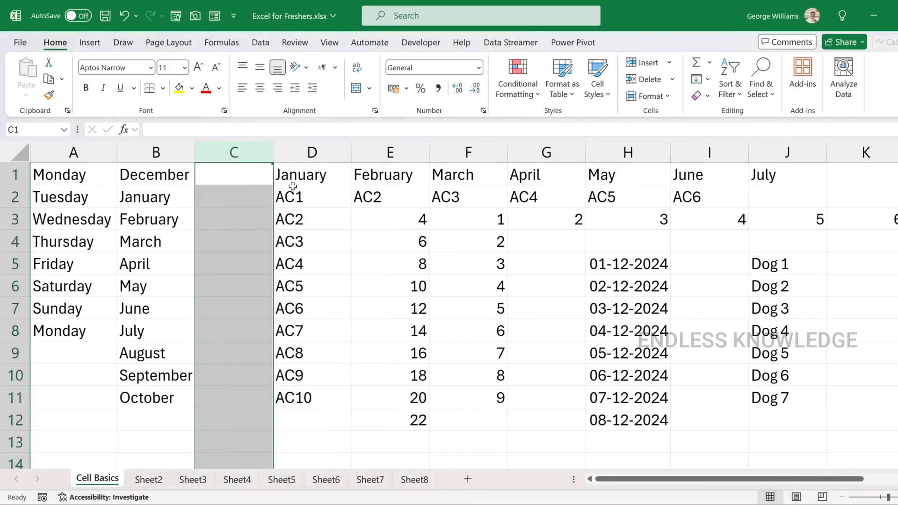
key(ctrl+z)
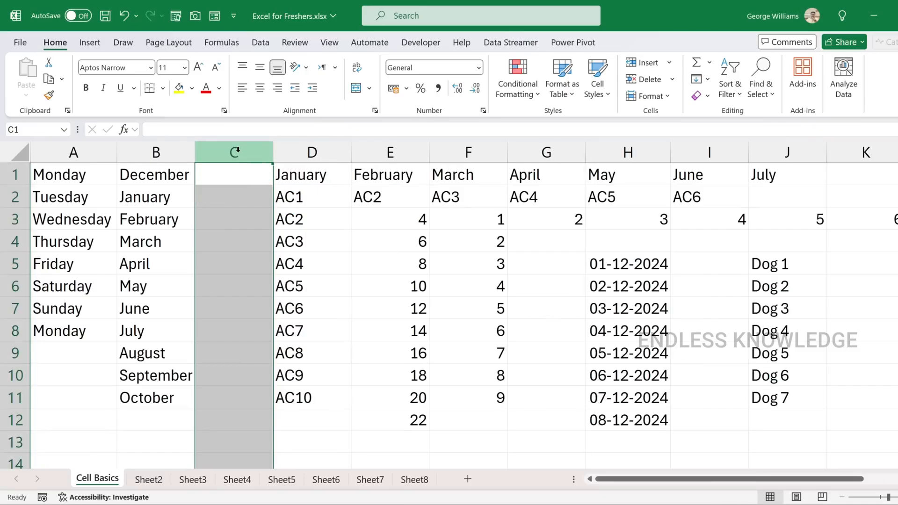
Try deleting the January column D, and undo both that deletion and the preceding column insertion
right_click(238, 152)
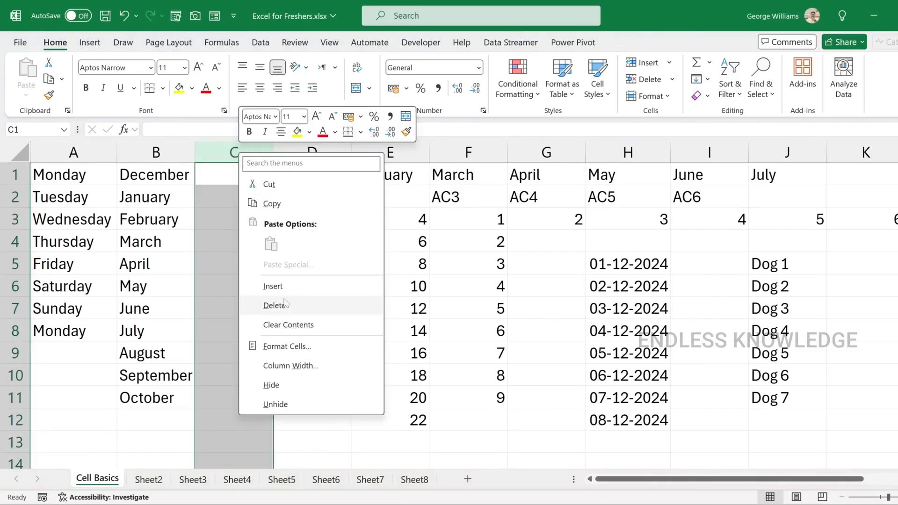
key(Escape)
click(301, 150)
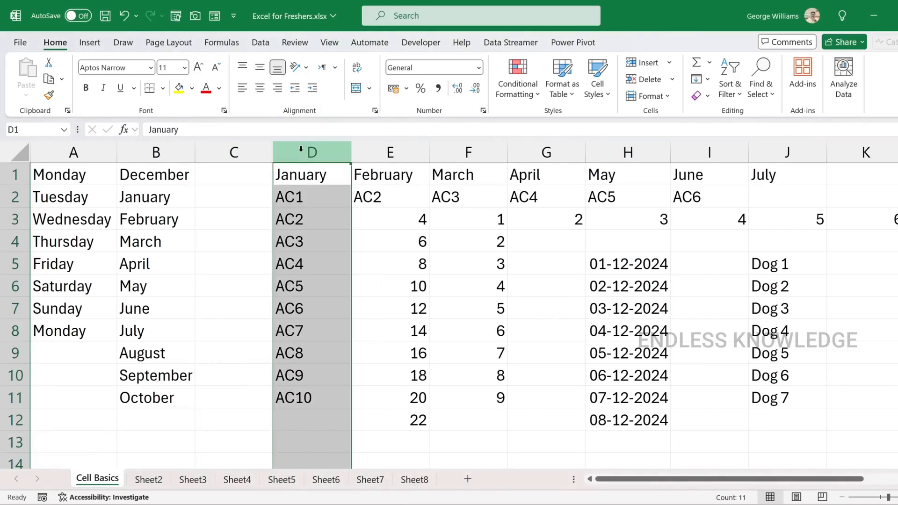
right_click(301, 152)
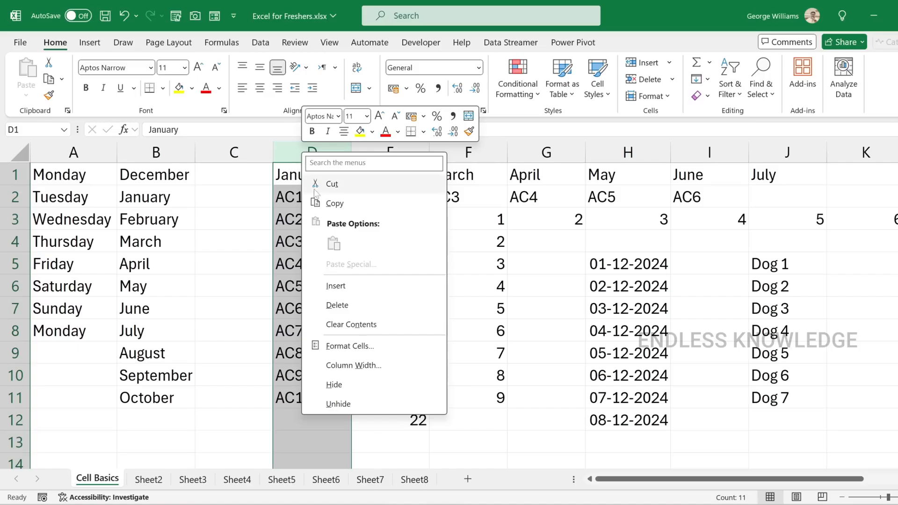
click(337, 305)
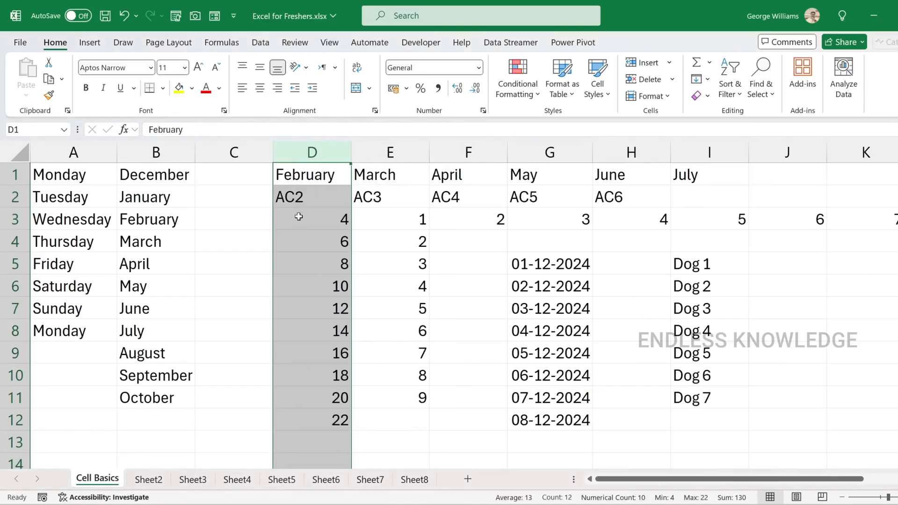
key(ctrl+z)
key(ctrl+z)
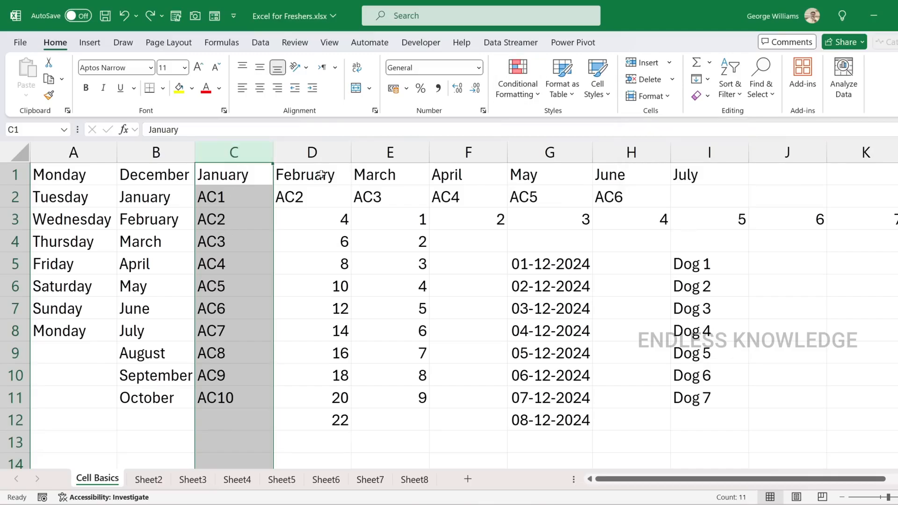
Insert a sheet column before the selected January column C
click(670, 62)
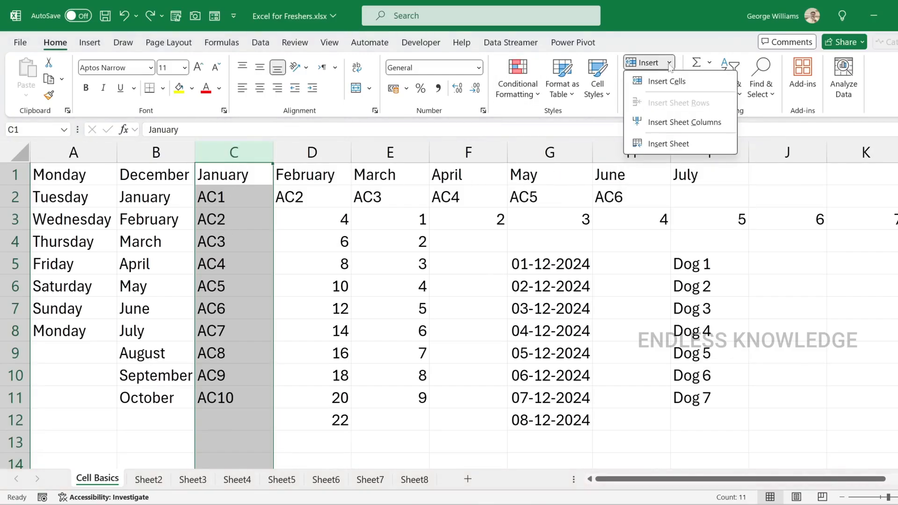
click(664, 122)
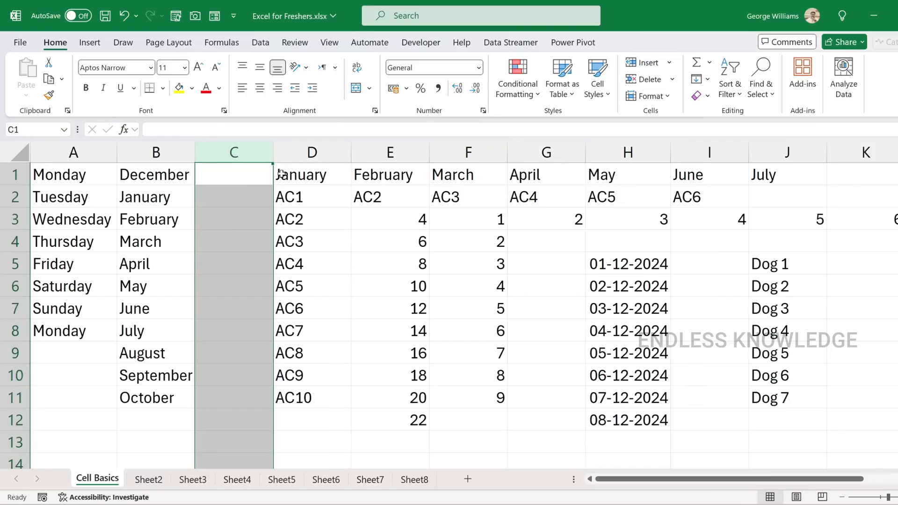
Insert two blank rows above the Tuesday row 2 and delete one of them
click(15, 197)
click(643, 62)
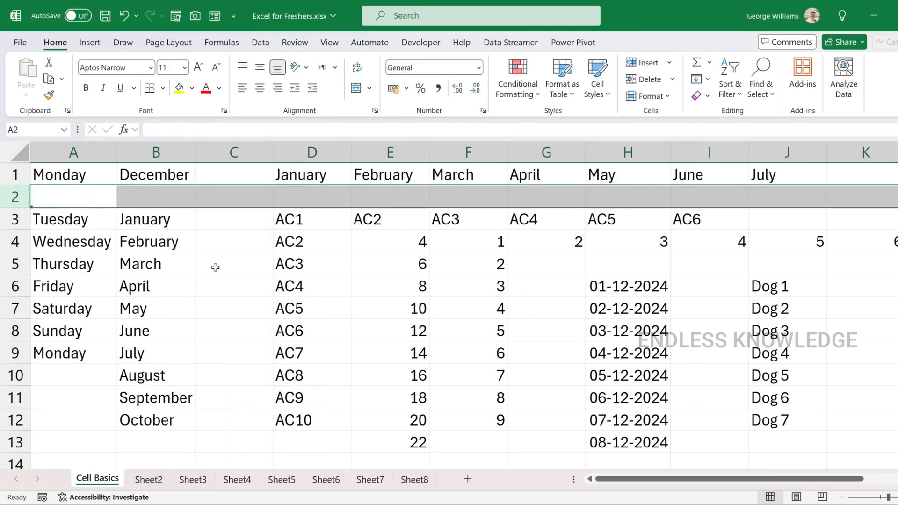
key(ctrl+shift+plus)
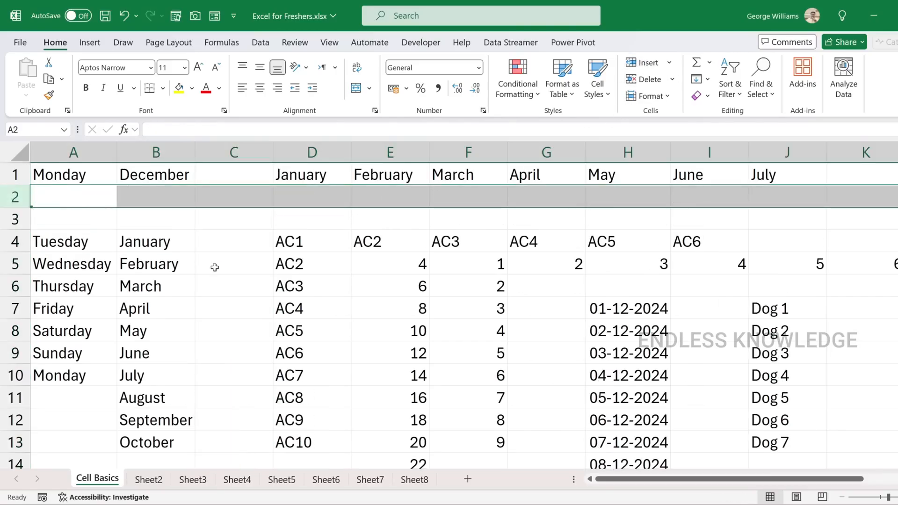
key(ctrl+minus)
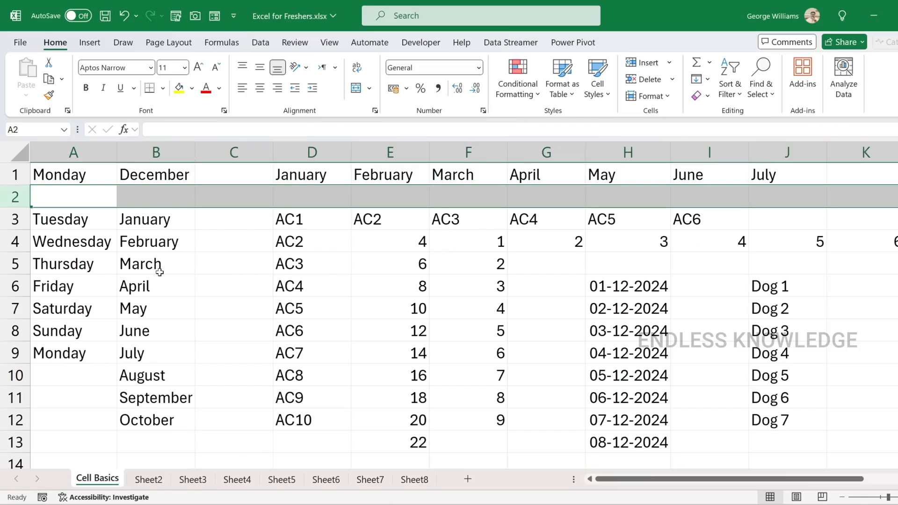
Try deleting rows 3 to 6, and undo that deletion along with the row changes made at row 2
drag(15, 219, 20, 279)
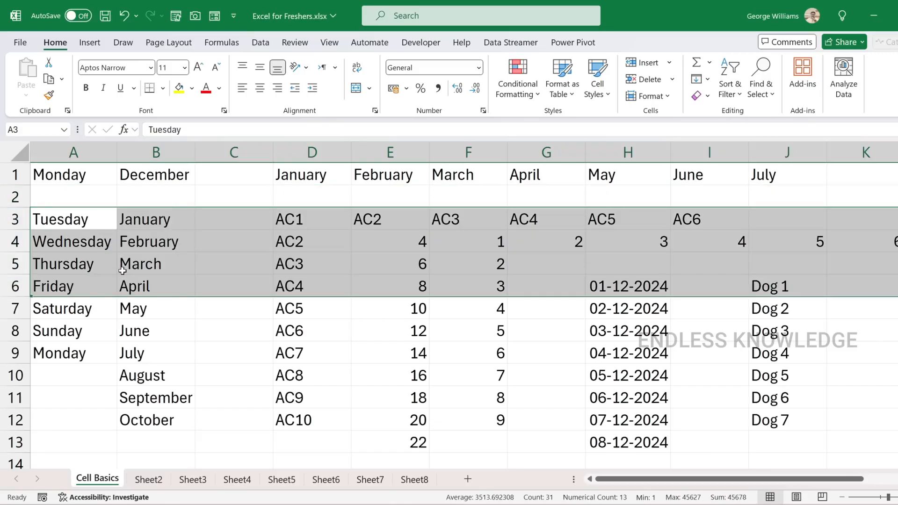
key(ctrl+minus)
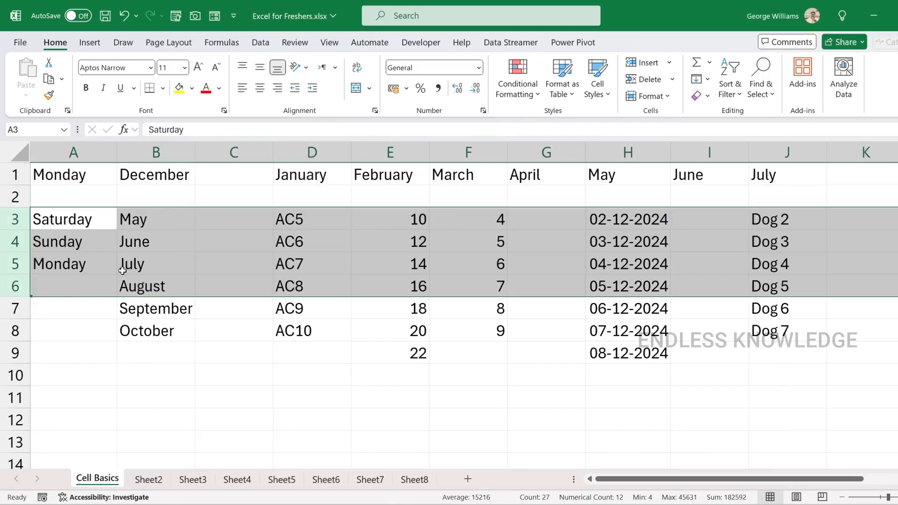
key(ctrl+z)
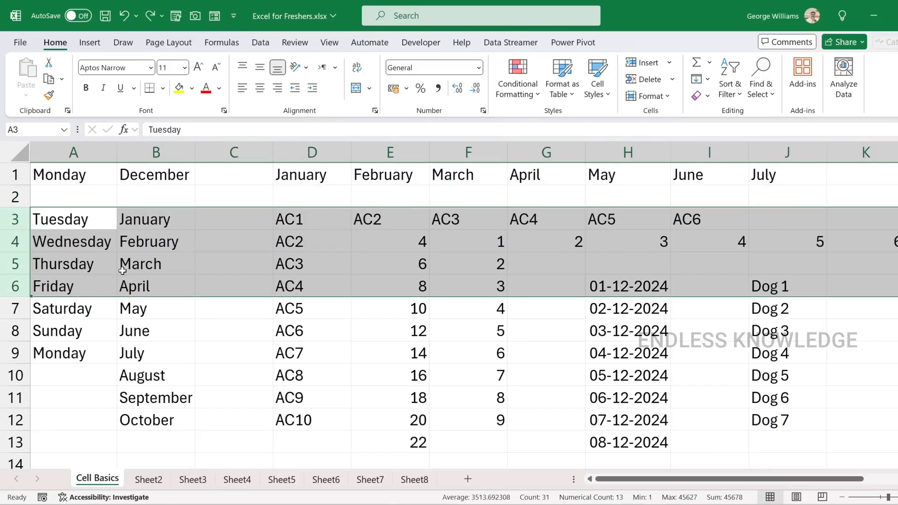
key(ctrl+z)
key(ctrl+z)
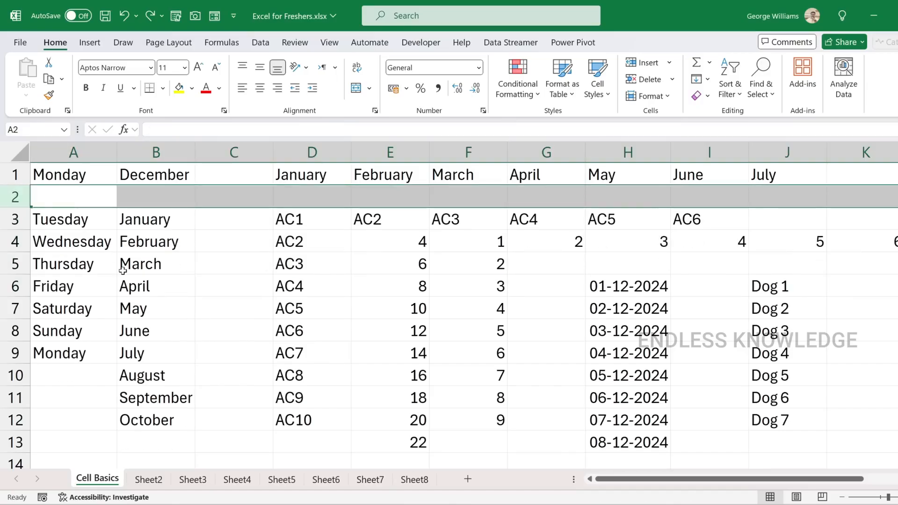
key(ctrl+z)
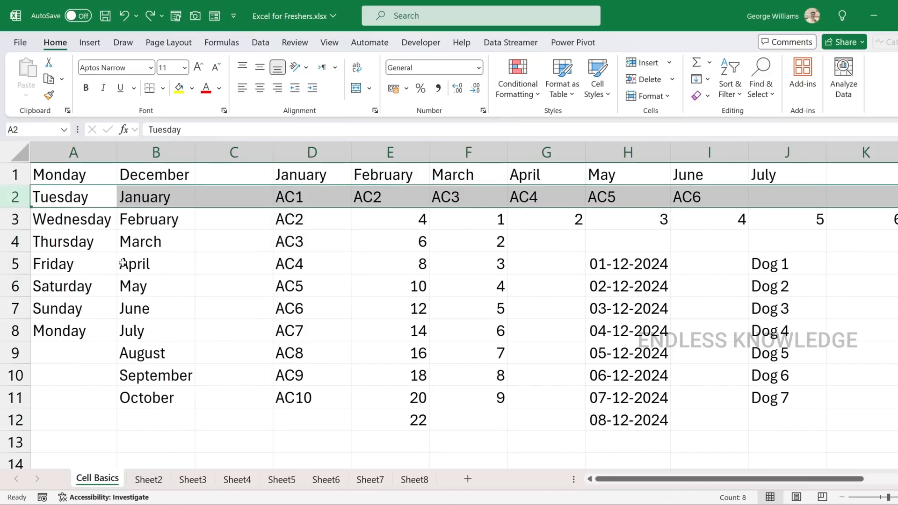
Try inserting a single cell at C2 that shifts the AC entries right, and undo it
click(240, 200)
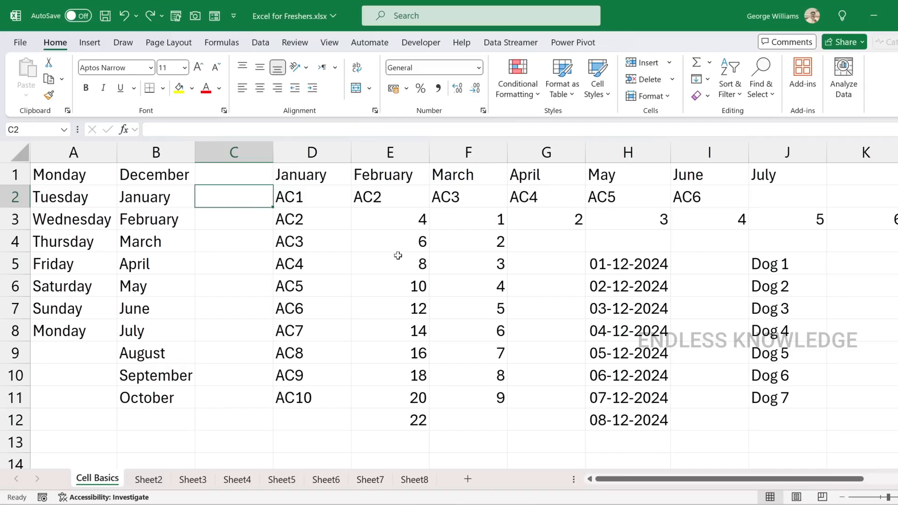
click(659, 65)
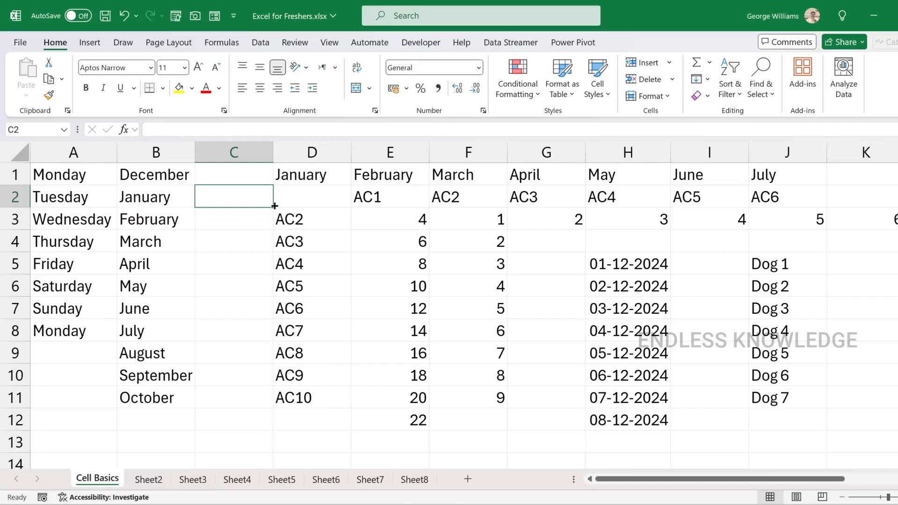
key(ctrl+z)
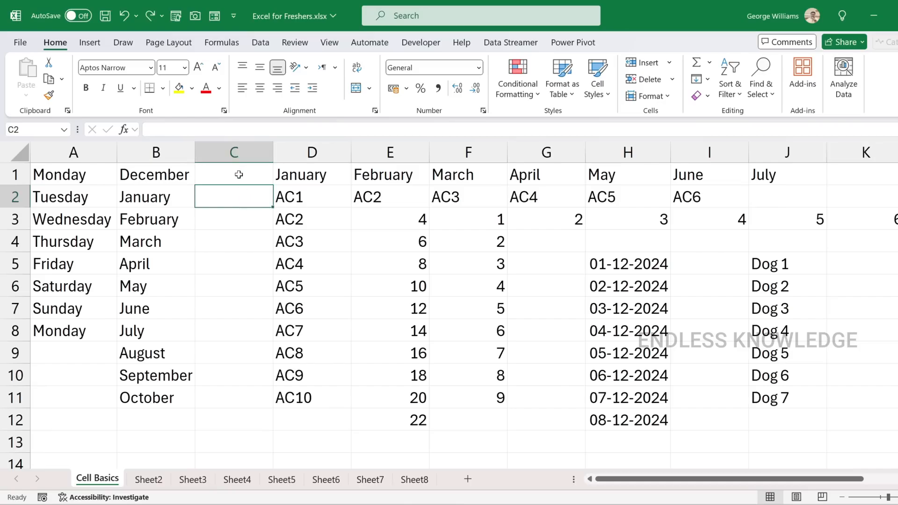
Try inserting a single cell at D2 that shifts the AC series down, and undo it
click(237, 152)
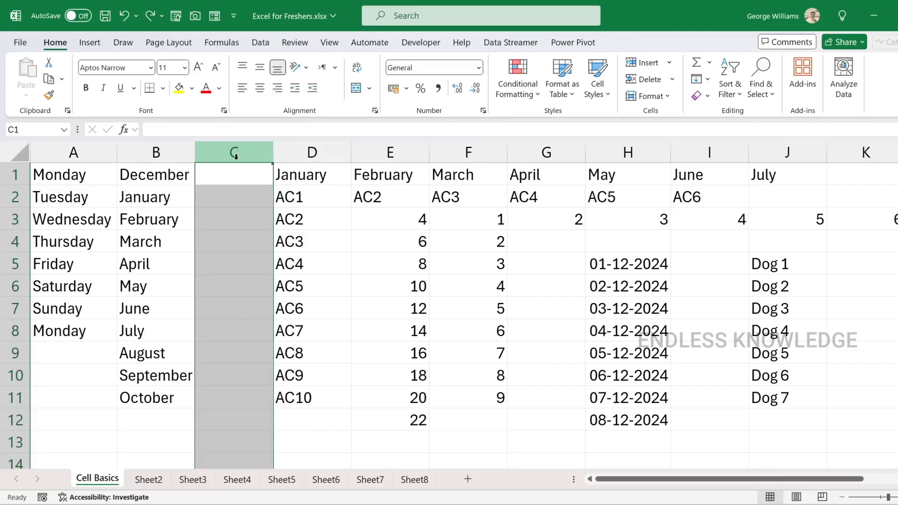
click(244, 201)
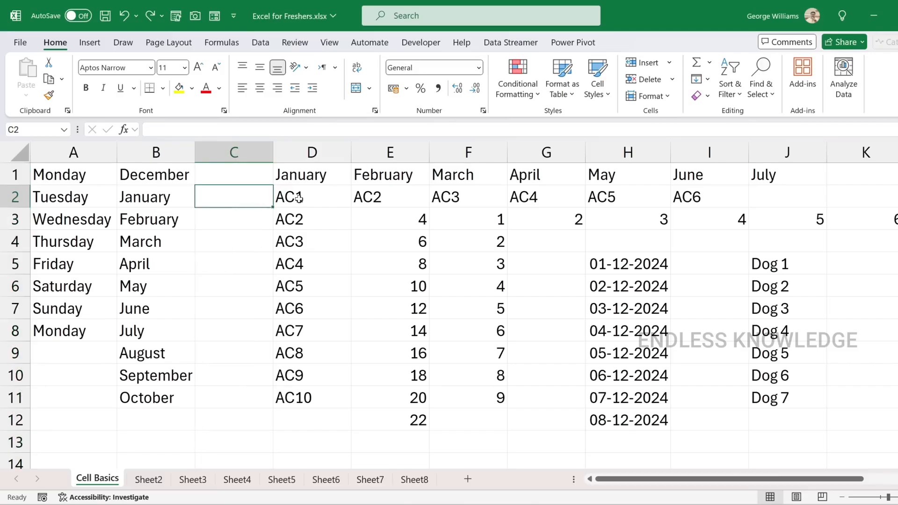
click(321, 198)
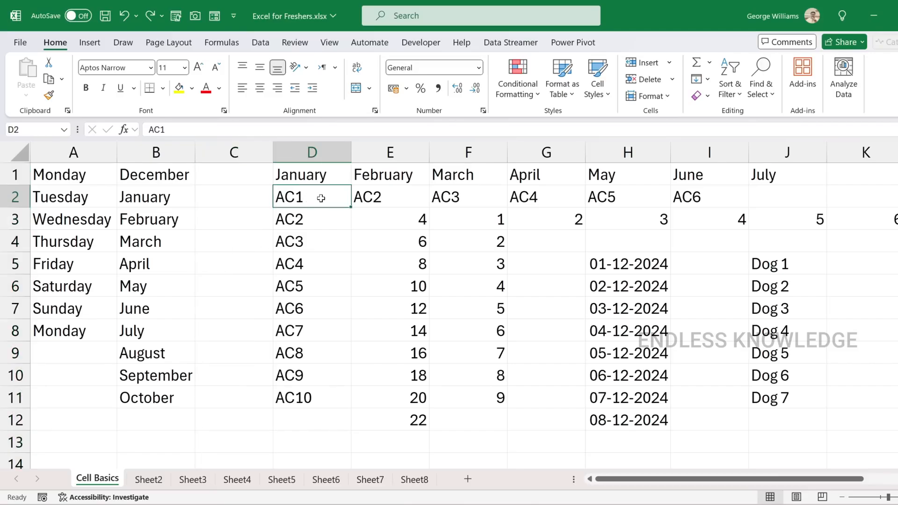
click(645, 62)
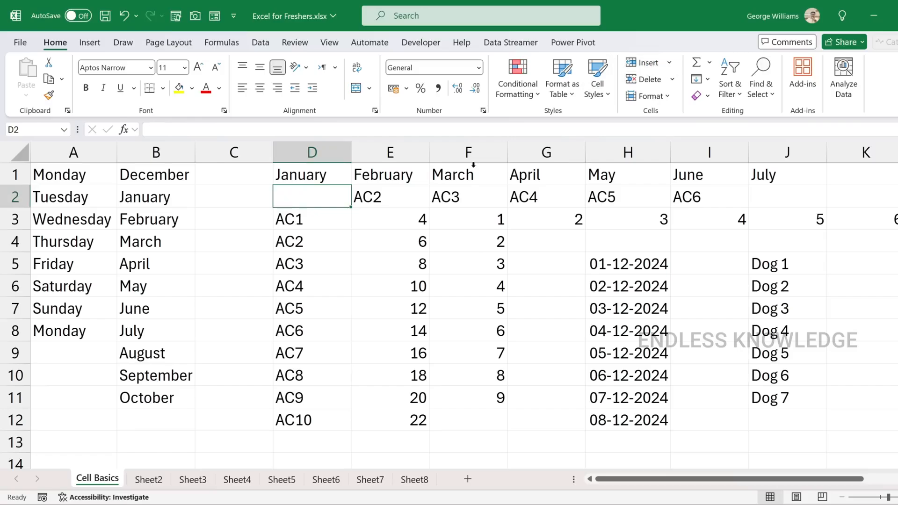
key(ctrl+z)
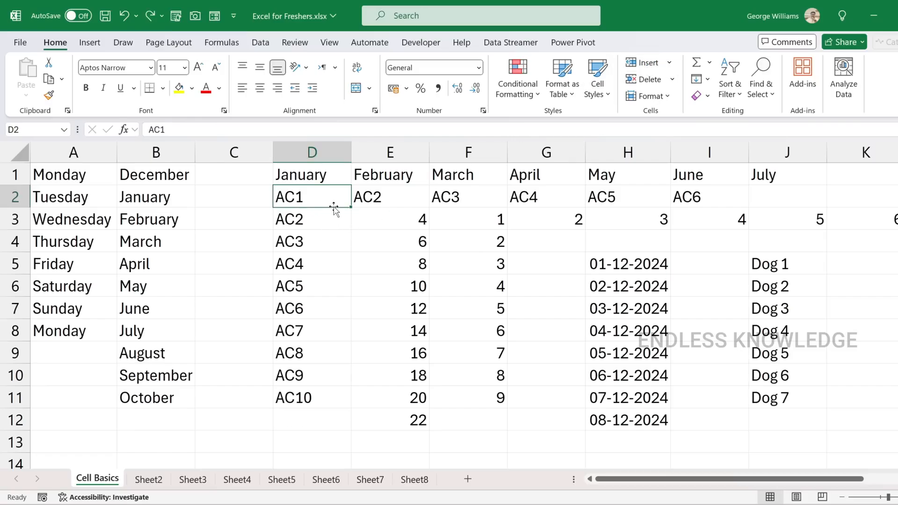
Insert a sheet column before column D from the selected cell D2
click(666, 64)
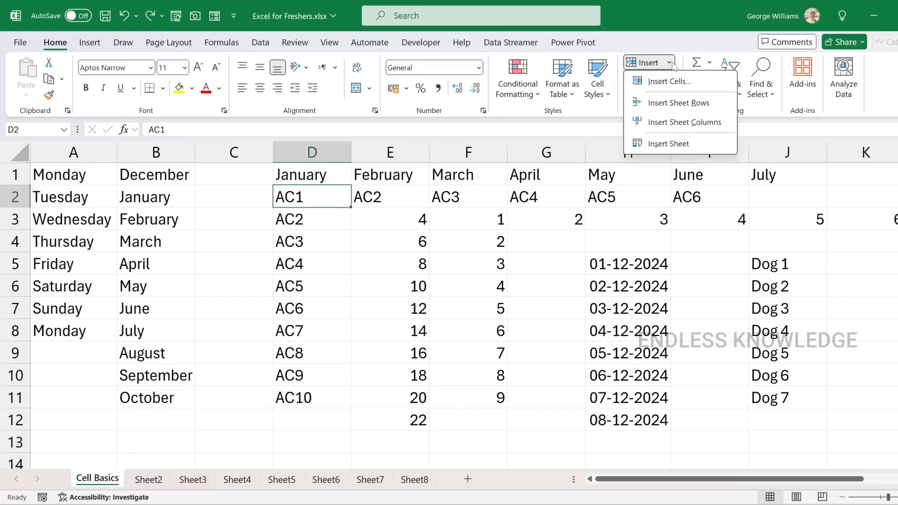
click(664, 122)
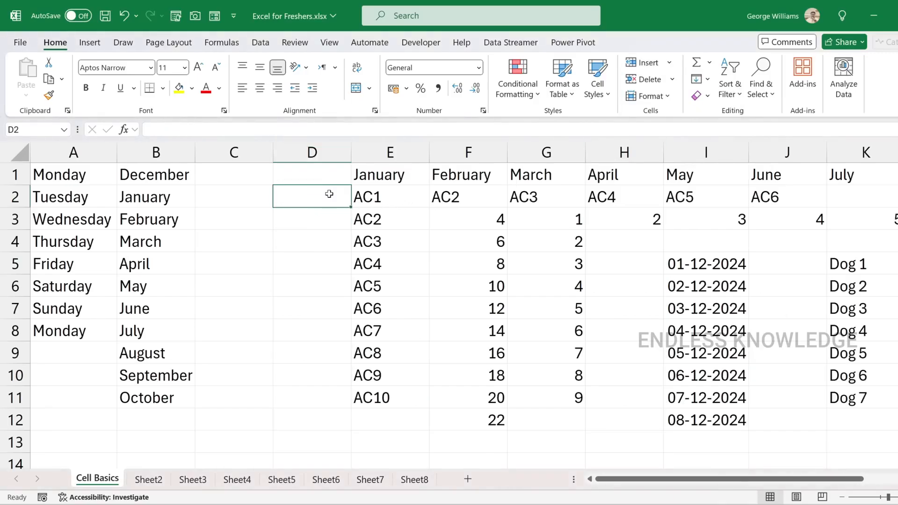
Undo the column insertion before column D
key(ctrl+z)
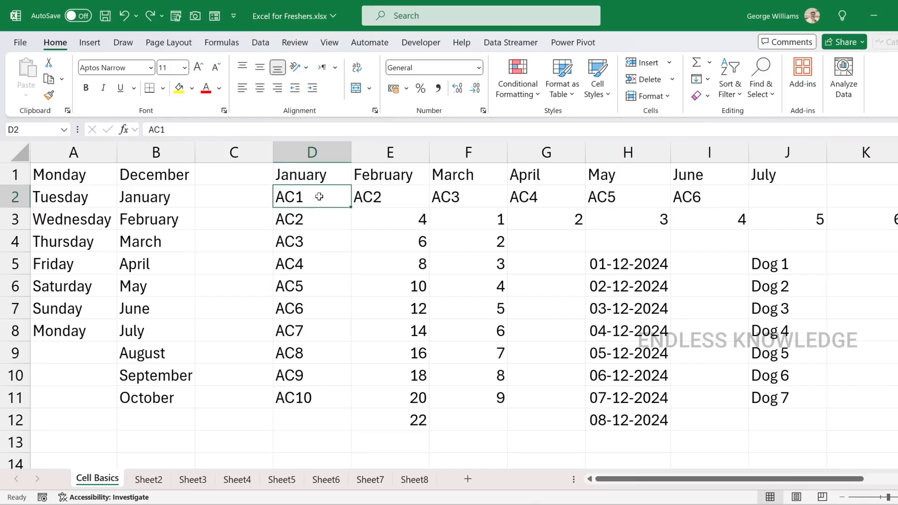
click(306, 152)
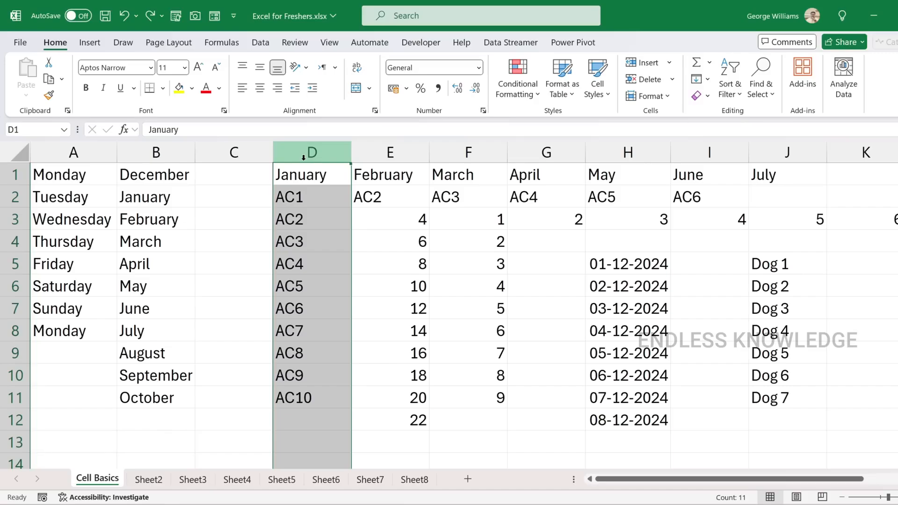
click(242, 274)
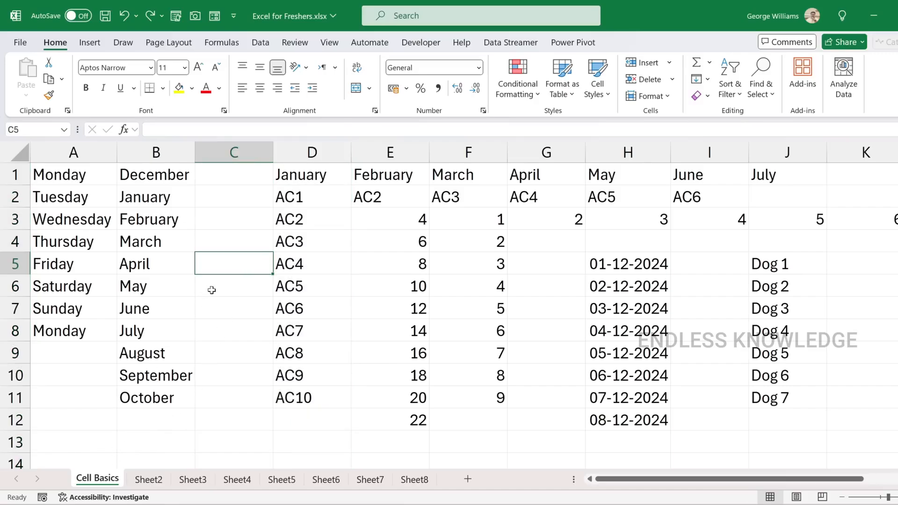
Open Sheet2 and rename it Formula Basics
click(149, 481)
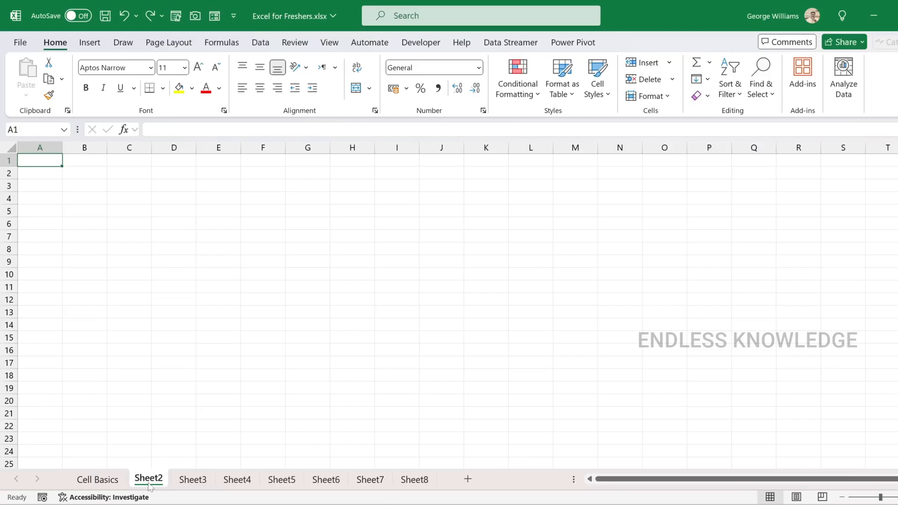
double_click(149, 482)
text(F)
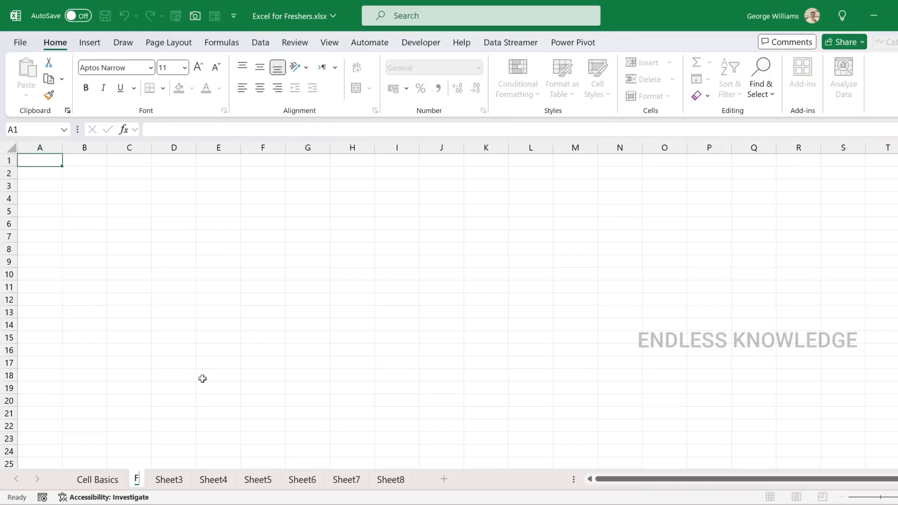
text(ormula Basics)
key(Return)
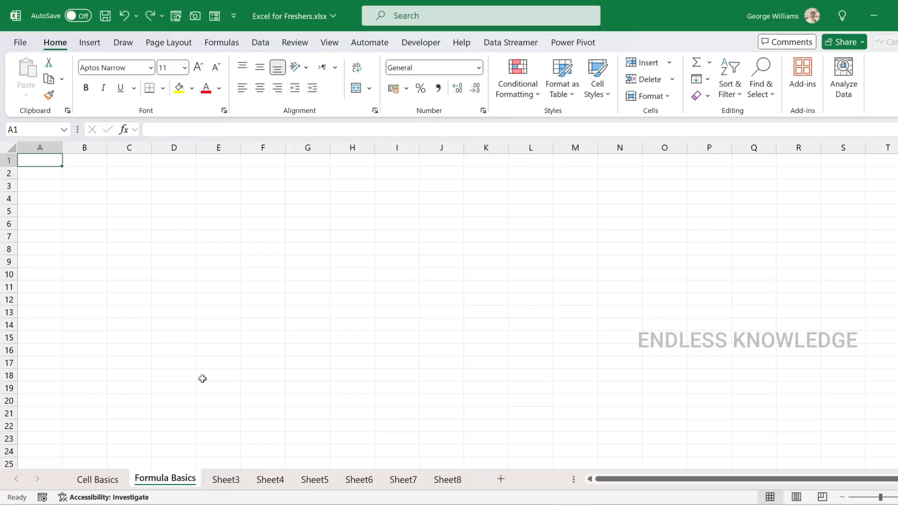
Enter the headers Name, Items, Rate, Quantity and Amount in cells A1 to E1
scroll(93, 209, up, 4)
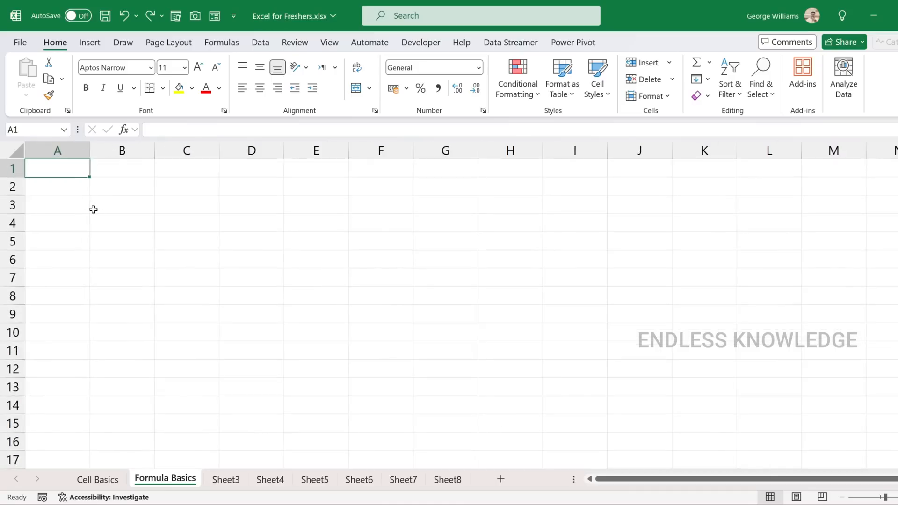
scroll(93, 209, up, 3)
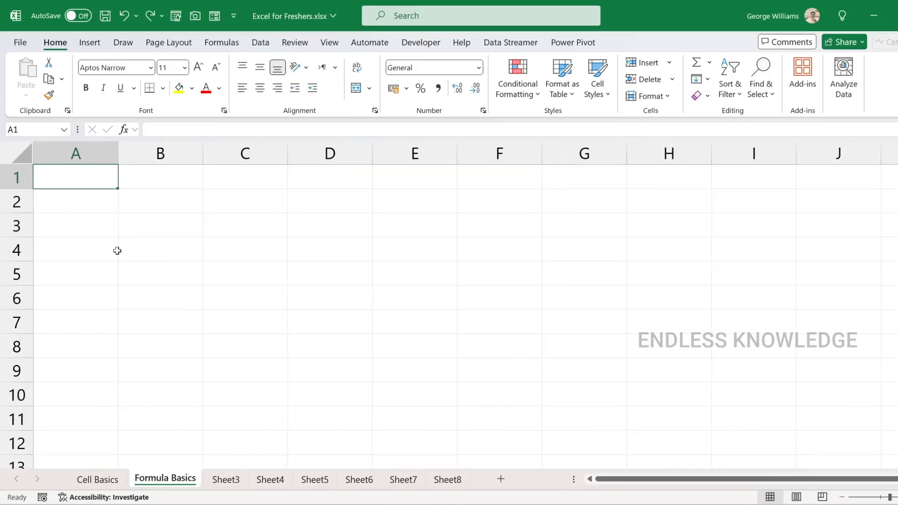
scroll(128, 252, up, 1)
text(Name)
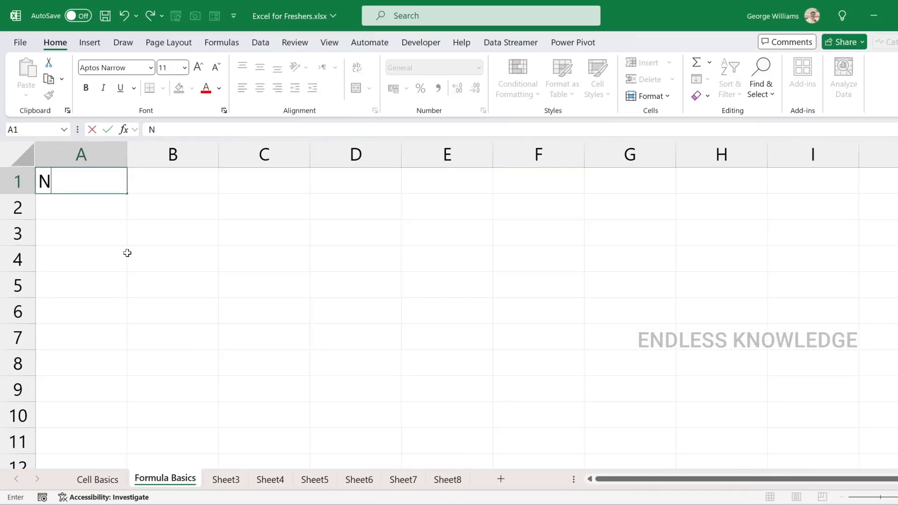
key(Tab)
text(Items)
key(Tab)
text(Rate)
key(Tab)
text(Quantity)
key(Down)
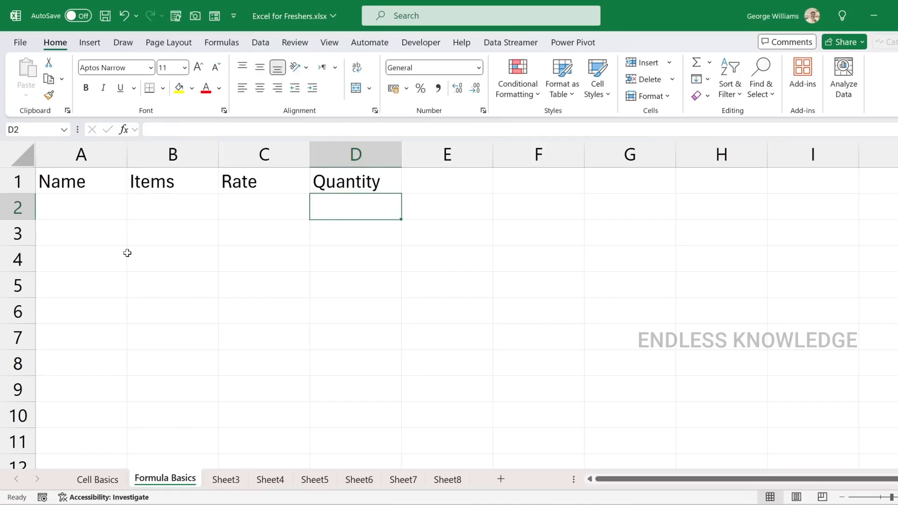
key(Up)
key(Right)
text(Amount)
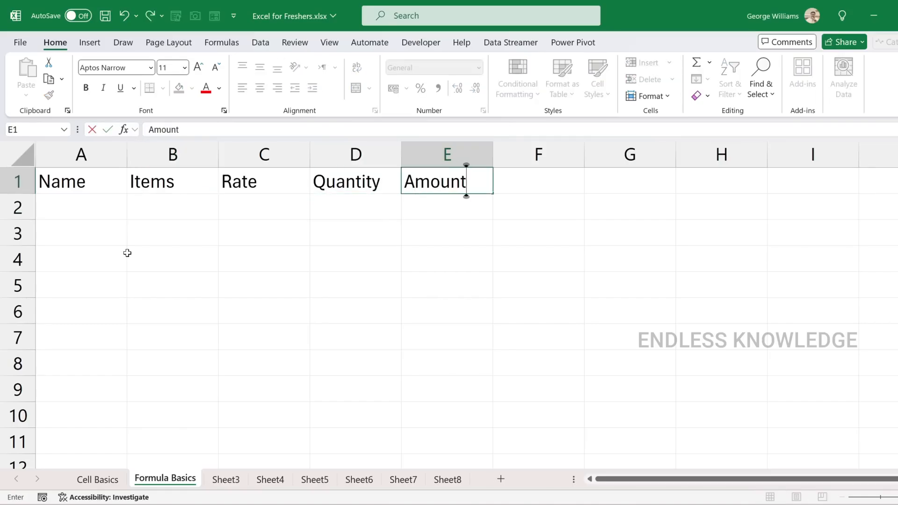
key(Return)
Format the header cells A1:E1 with a dark blue fill and white font color
drag(85, 183, 479, 169)
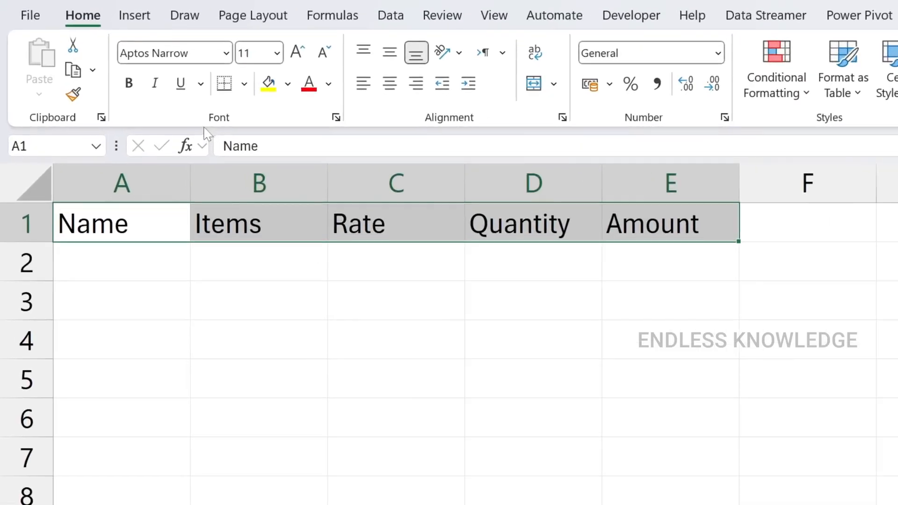
click(289, 88)
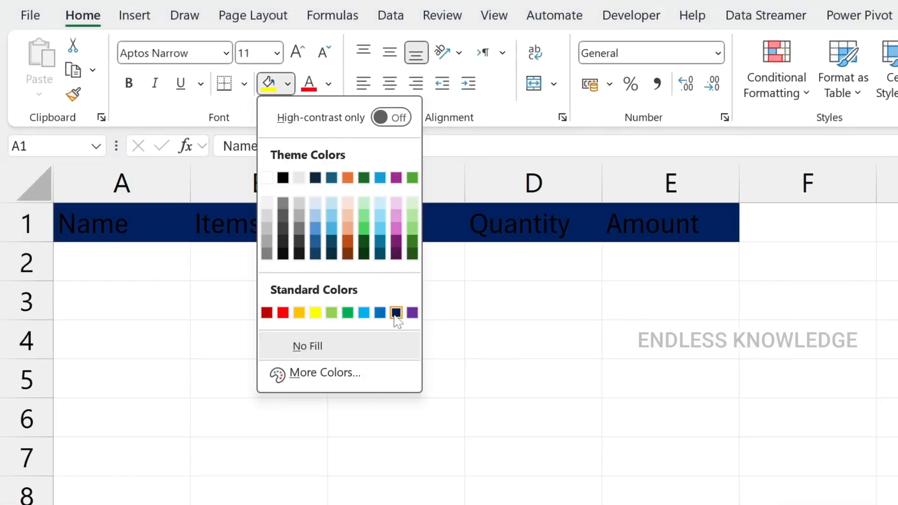
click(396, 312)
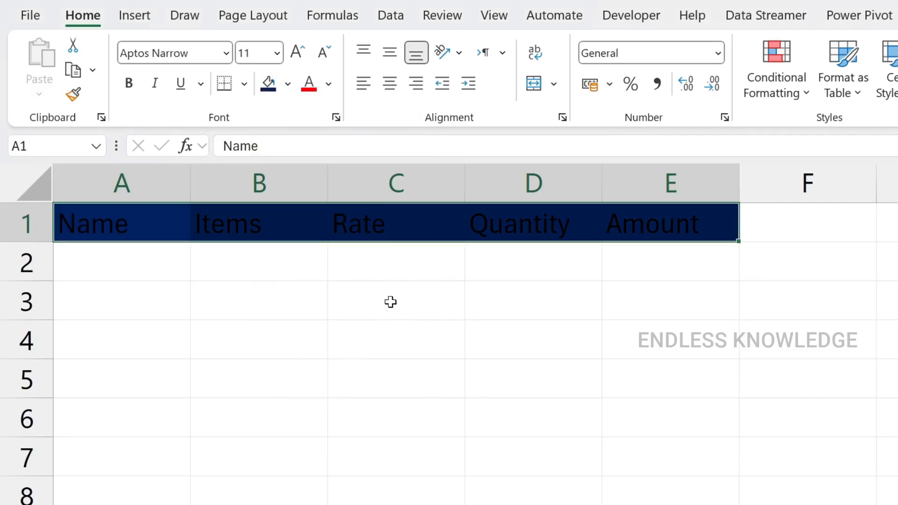
click(330, 89)
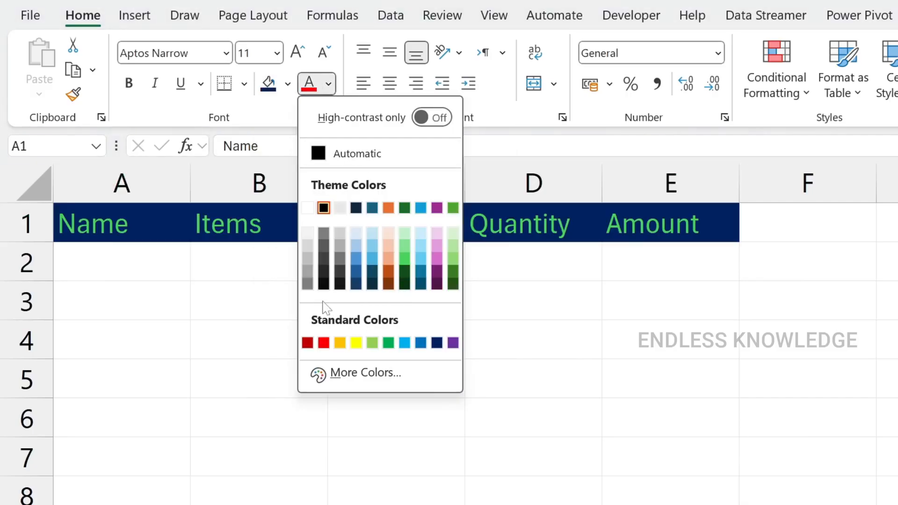
click(308, 211)
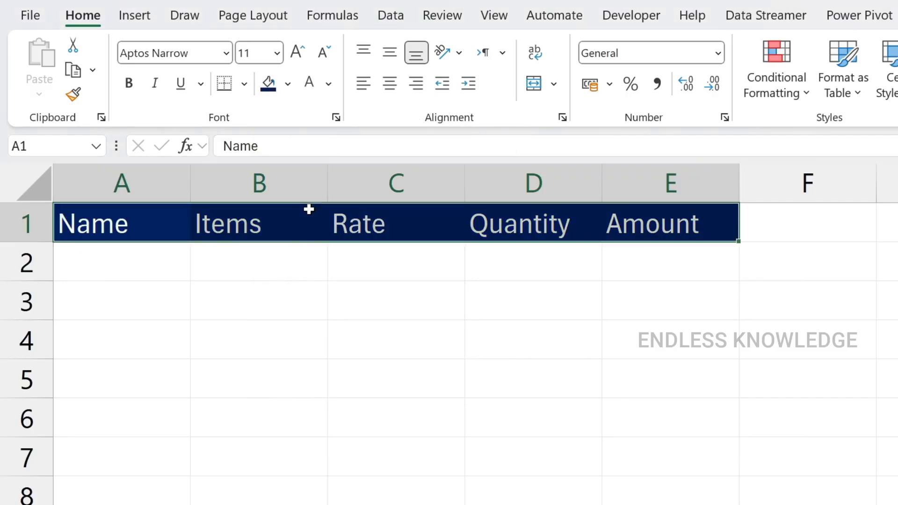
Fill row 2 with a customer's first name, Rice, rate 60 and quantity 5, and center the rate and quantity horizontally
click(153, 257)
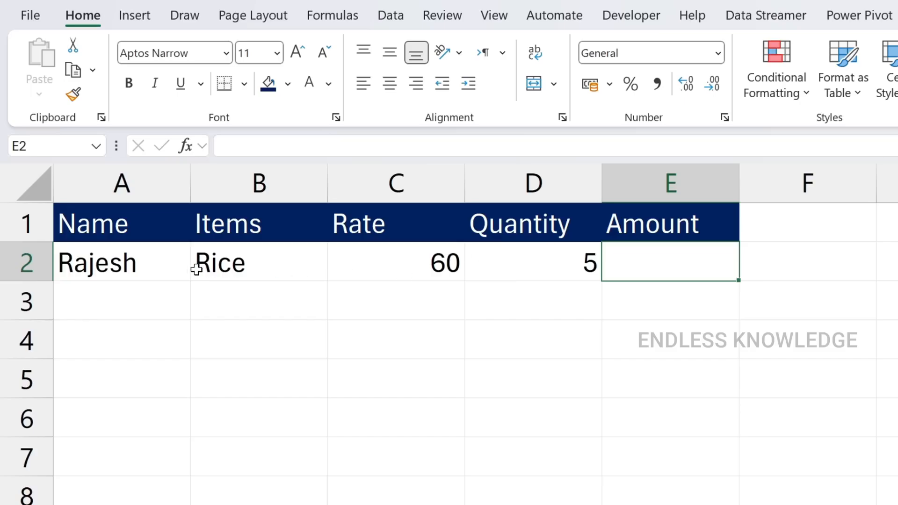
drag(364, 269, 541, 264)
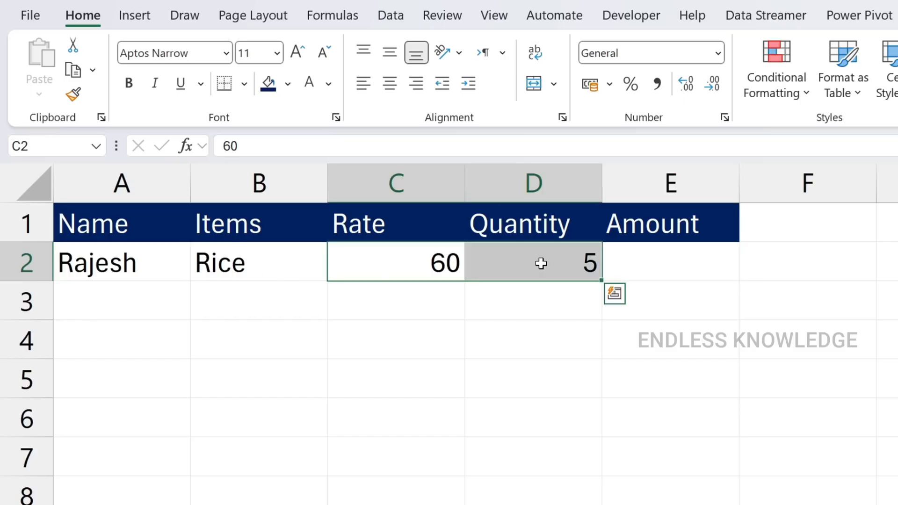
click(390, 83)
Try making row 2 taller with C2:D2 middle-aligned vertically, and undo both changes
drag(44, 281, 43, 328)
click(389, 53)
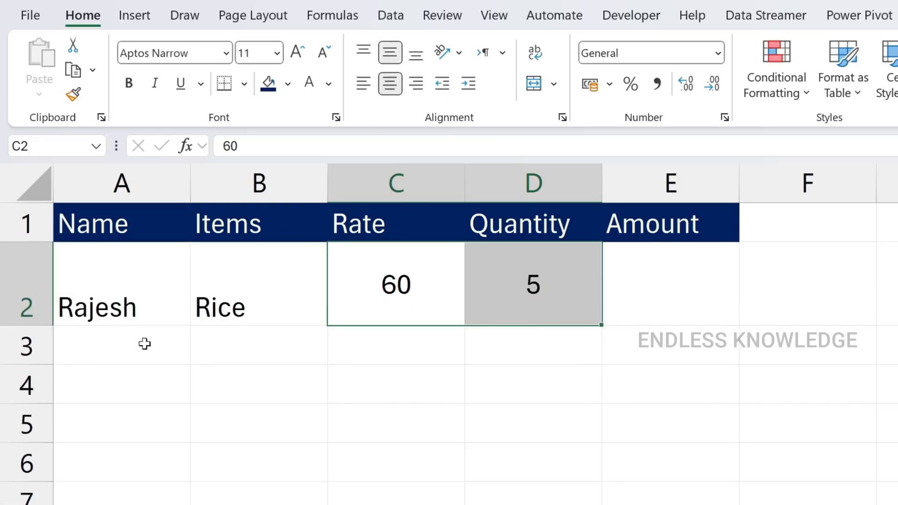
key(ctrl+z)
key(ctrl+z)
Examine the item, rate and quantity cells in row 2 that the amount in E2 depends on
click(694, 268)
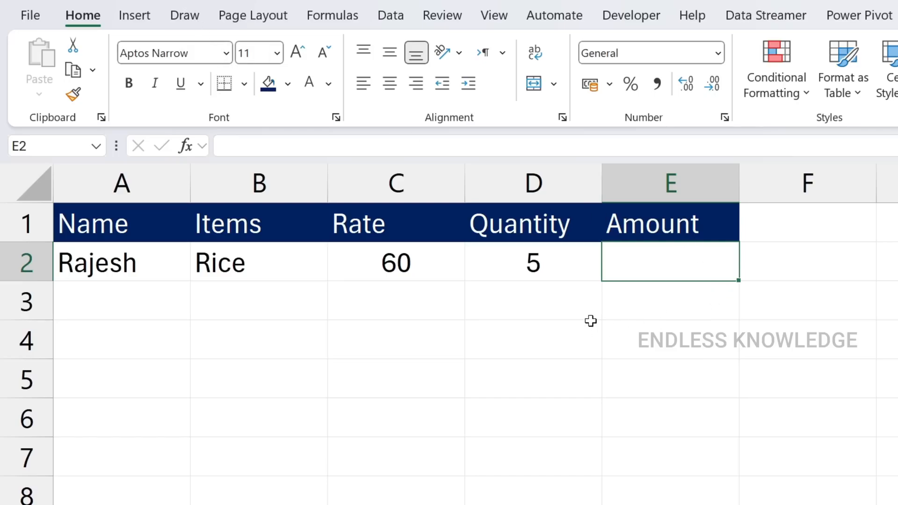
click(420, 262)
click(560, 267)
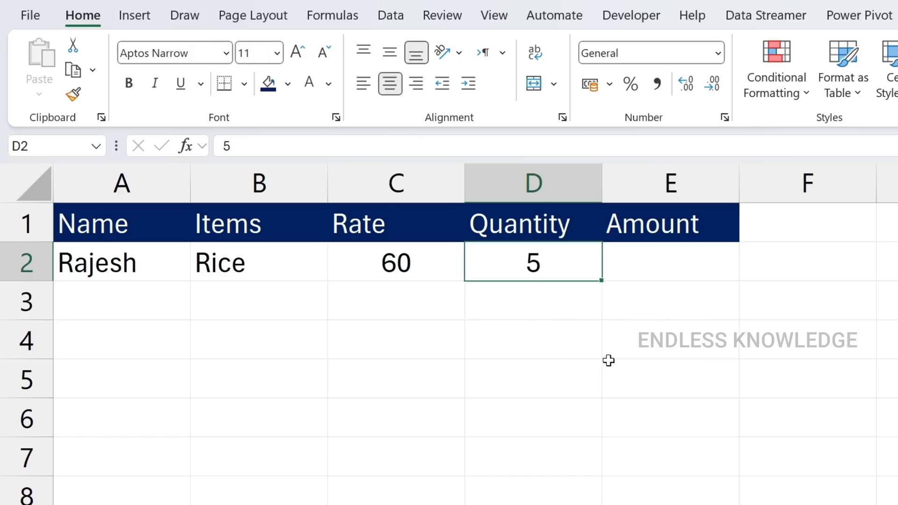
click(662, 270)
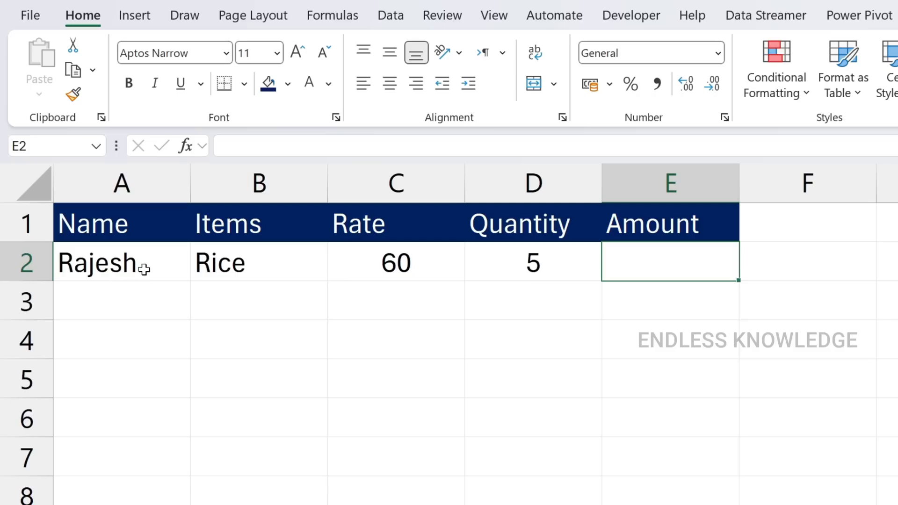
click(260, 269)
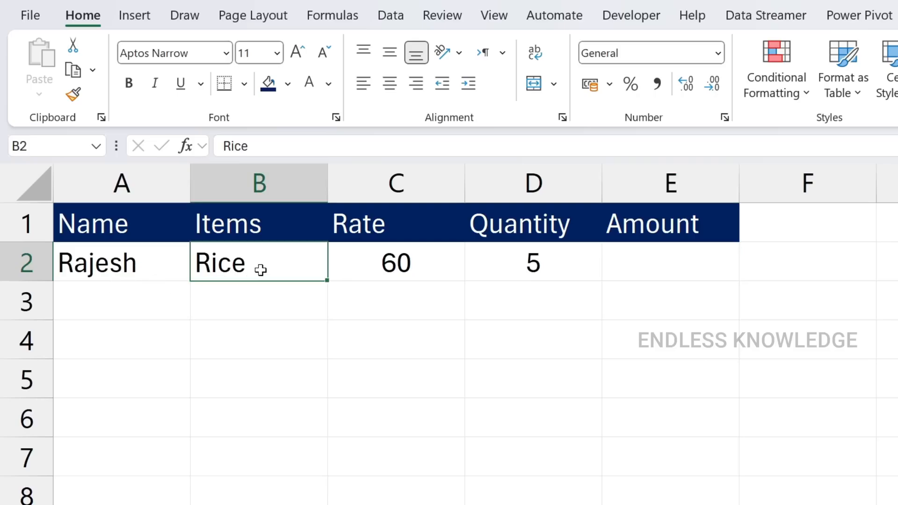
click(437, 268)
click(542, 264)
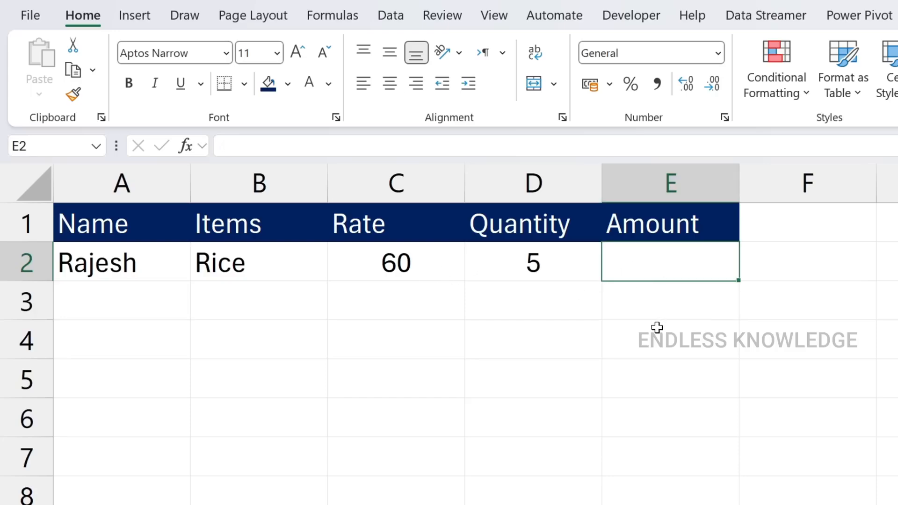
Enter 60*5 without an equals sign in the amount cell E2 and reselect the cell
text(60*)
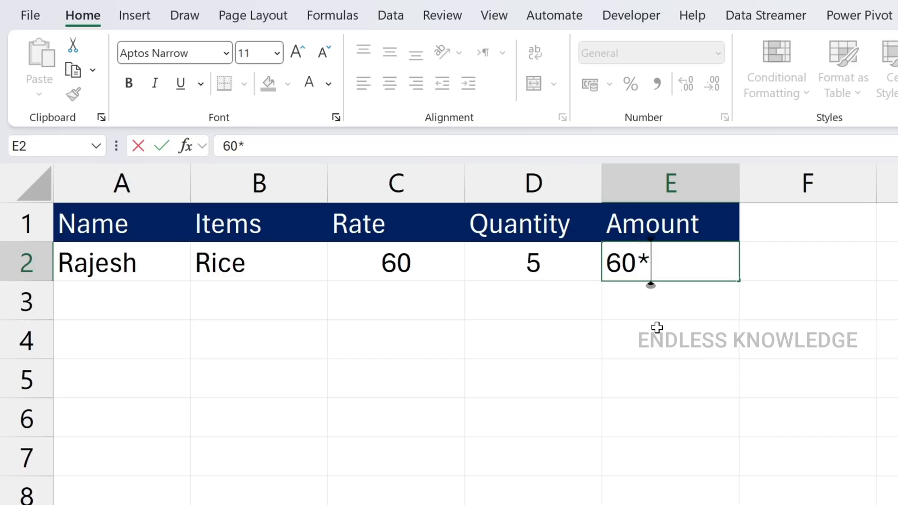
text(5)
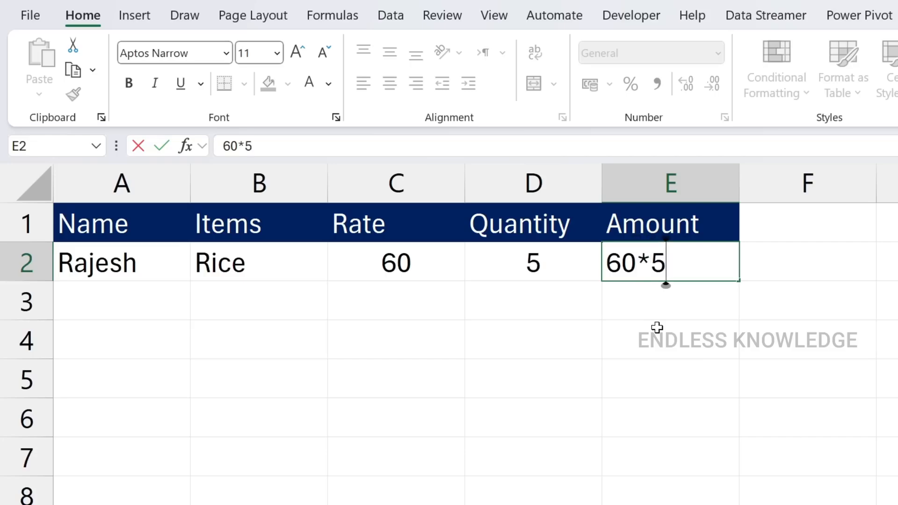
key(Return)
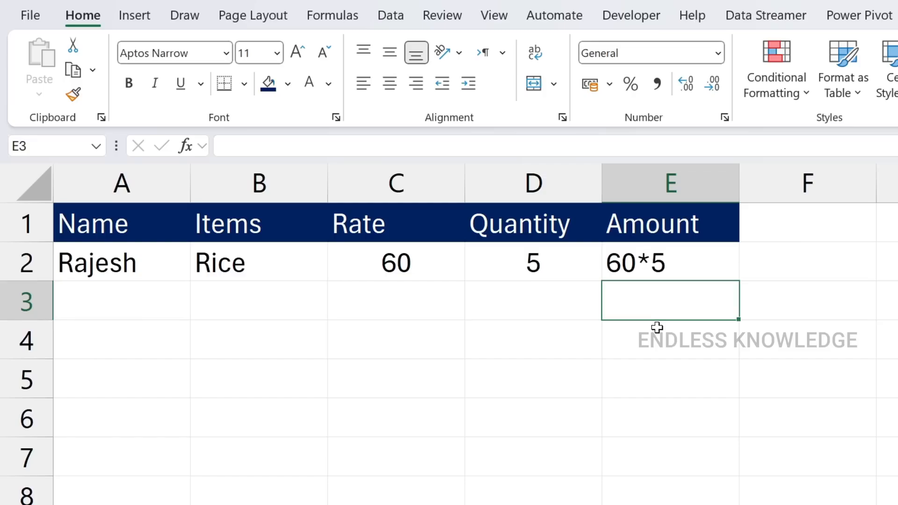
key(Up)
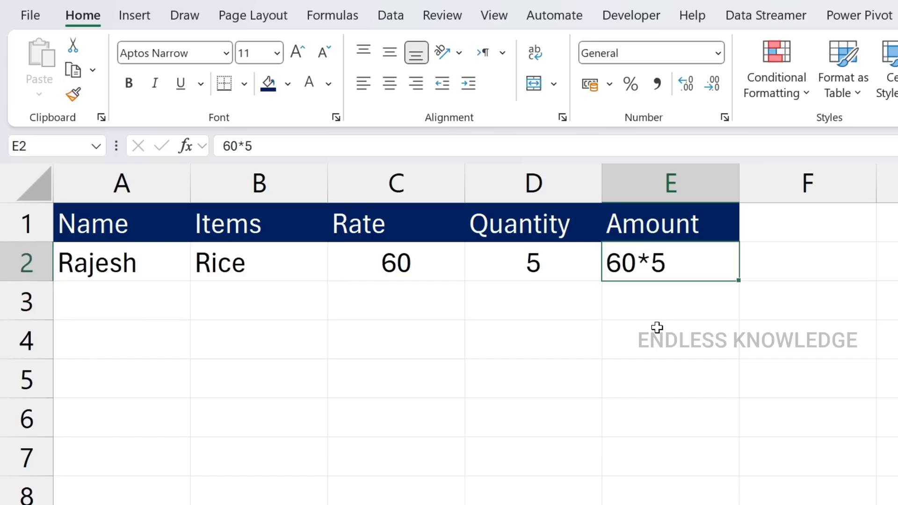
Review the name, item, rate and quantity entries in cells A2 to D2
click(417, 265)
click(260, 275)
click(161, 278)
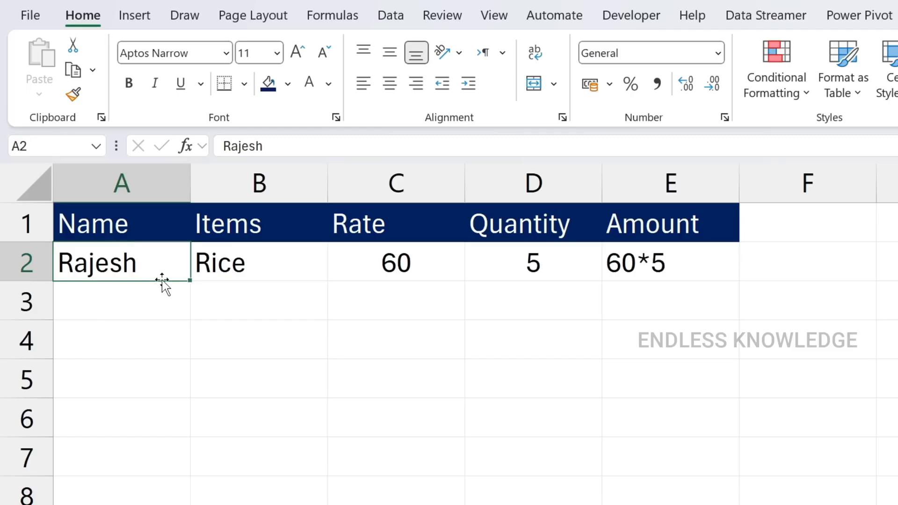
click(210, 263)
click(351, 262)
click(508, 258)
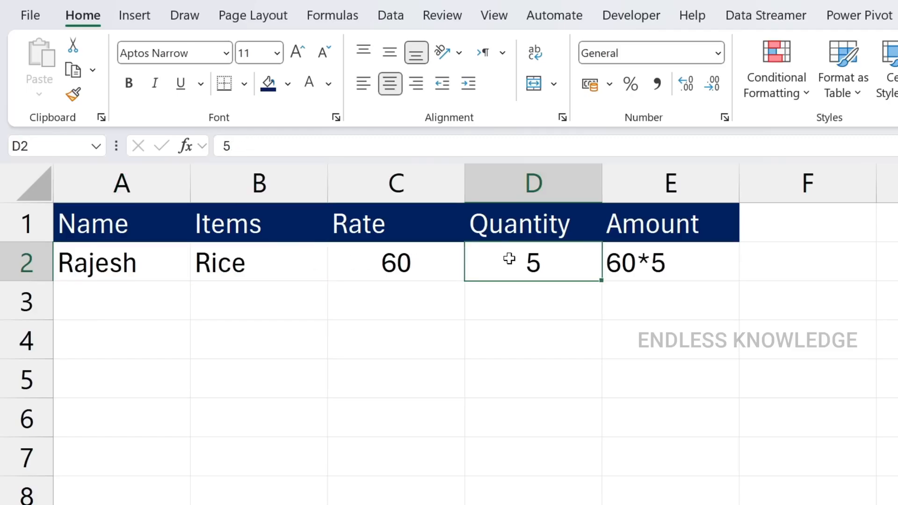
Clear the amount cell E2 and enter 60*5 again without an equals sign, keeping E2 selected
click(676, 266)
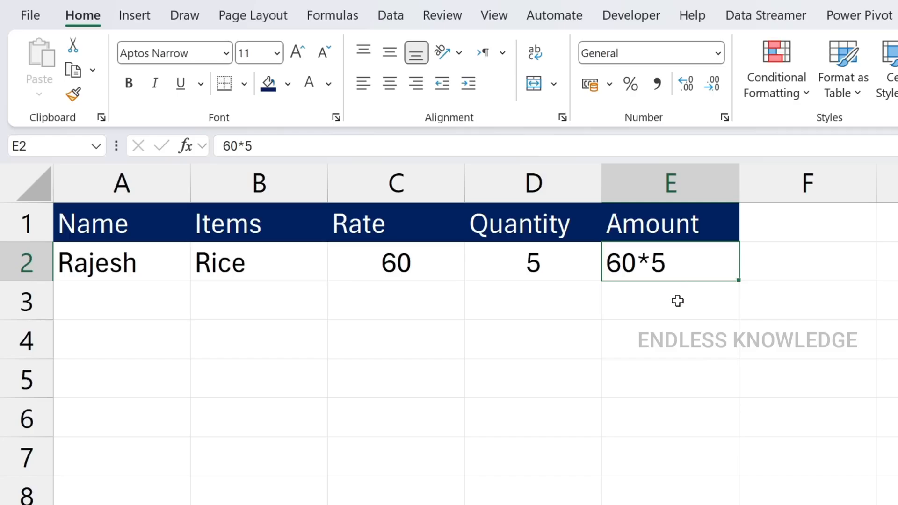
key(Delete)
key(Up)
key(Down)
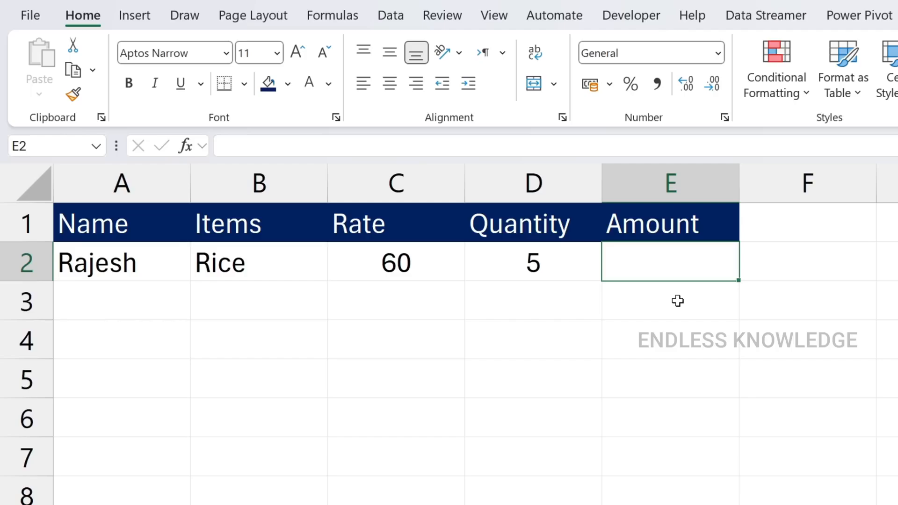
text(60*5)
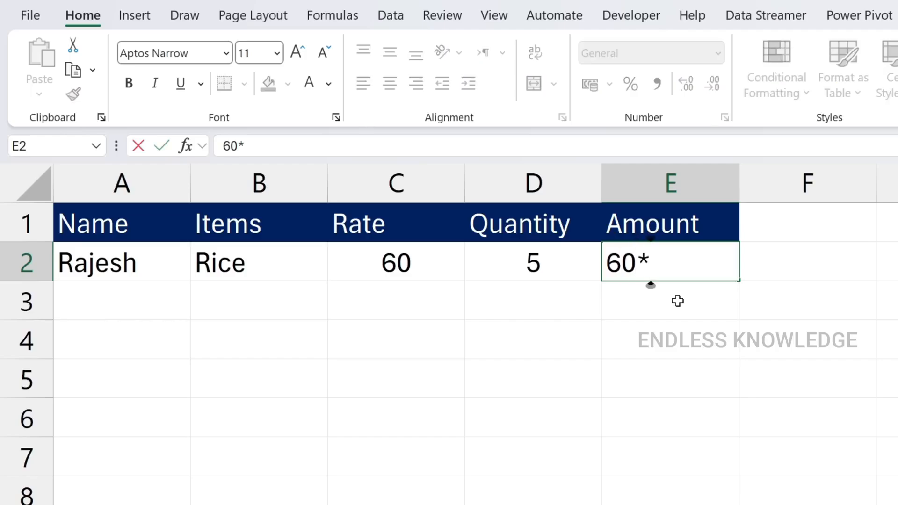
key(Return)
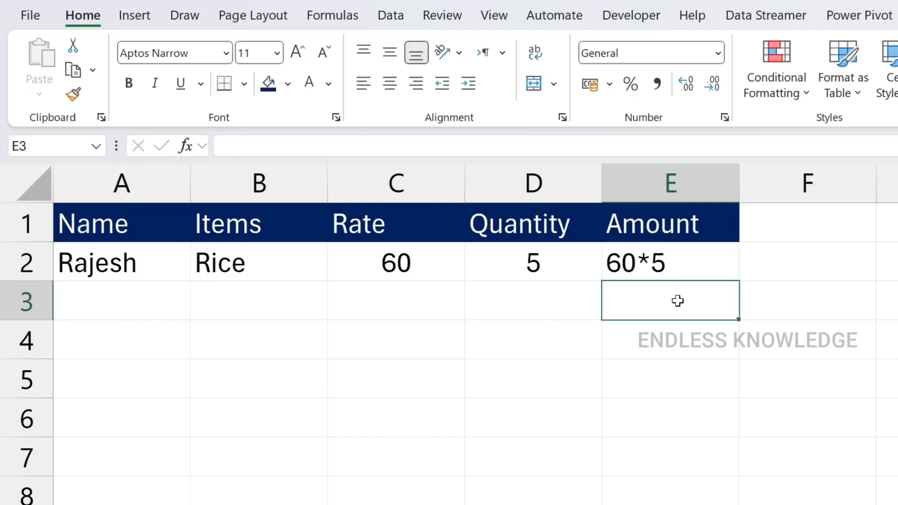
key(Up)
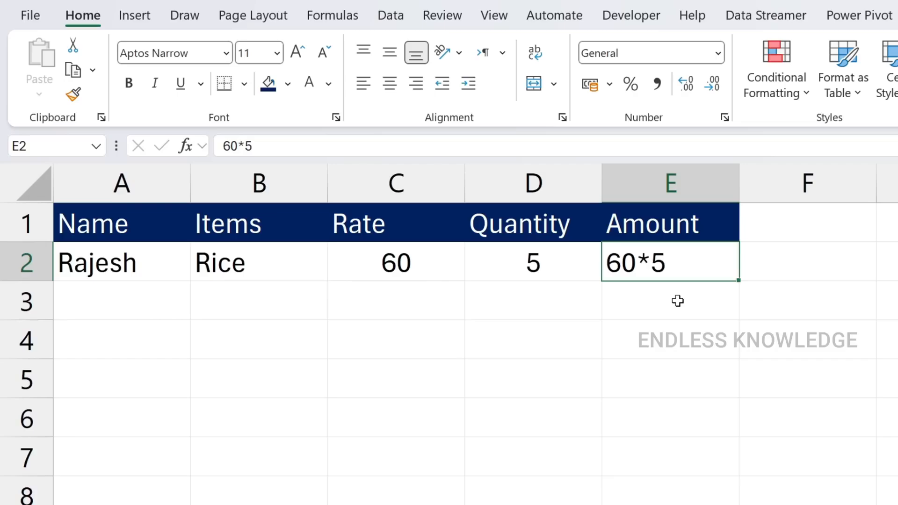
Replace the text in the amount cell E2 with the formula =60*5
key(Delete)
text(=)
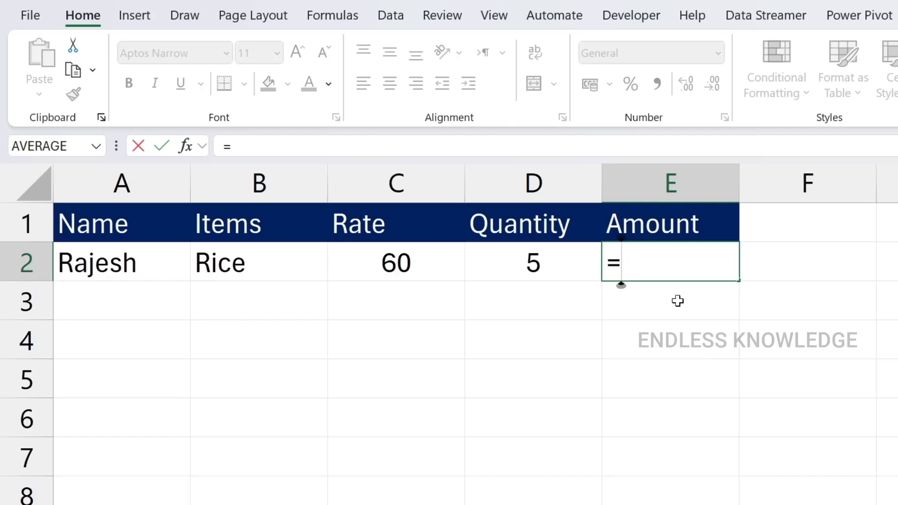
text(60*5)
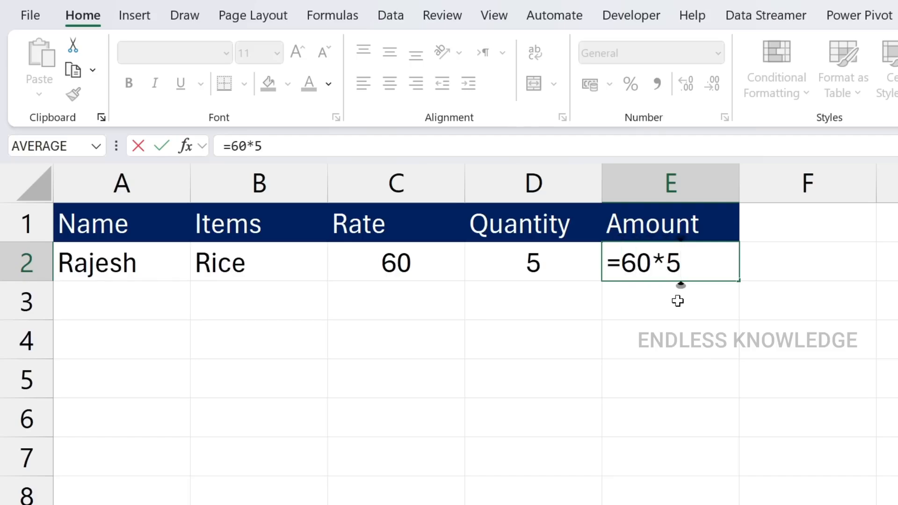
key(ctrl+Return)
key(Return)
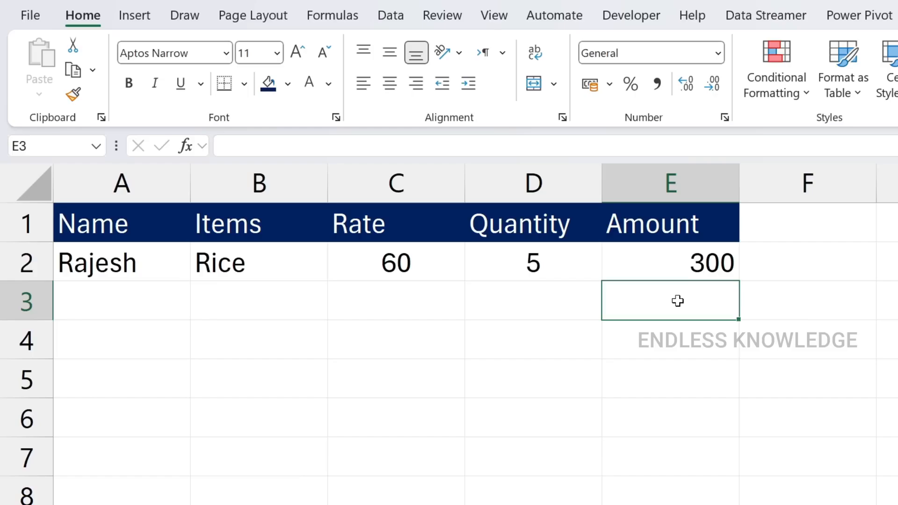
Enter the numbers 50 in cell G1 and 130 in cell G2 beside the table
key(Right)
key(Right)
key(Up)
key(Left)
key(Right)
key(Up)
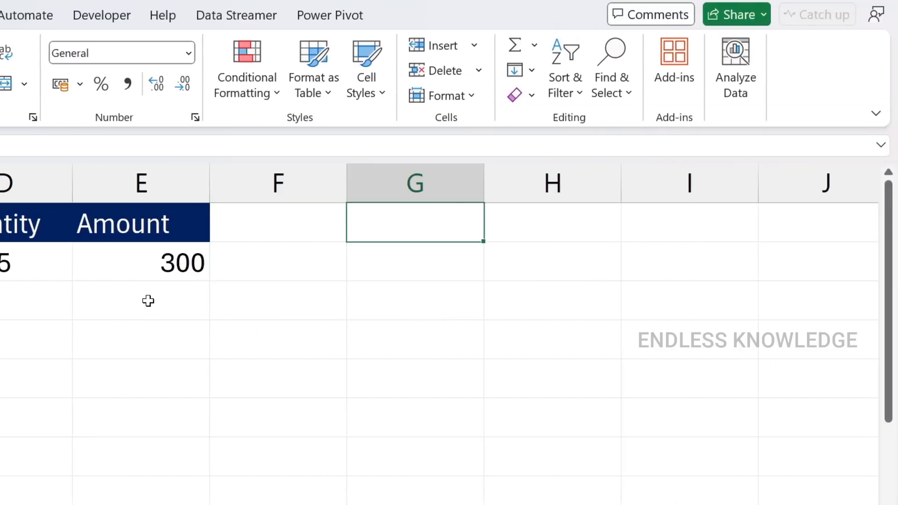
text(50)
key(Return)
text(130)
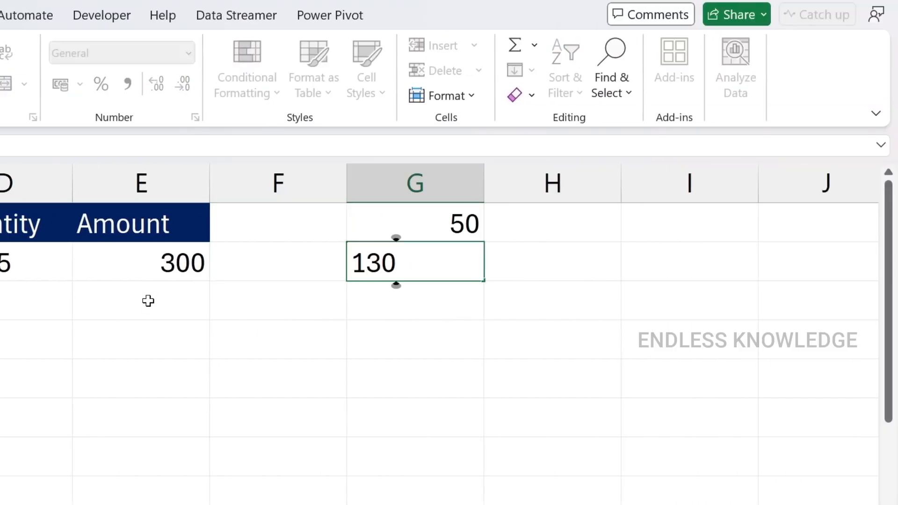
key(Return)
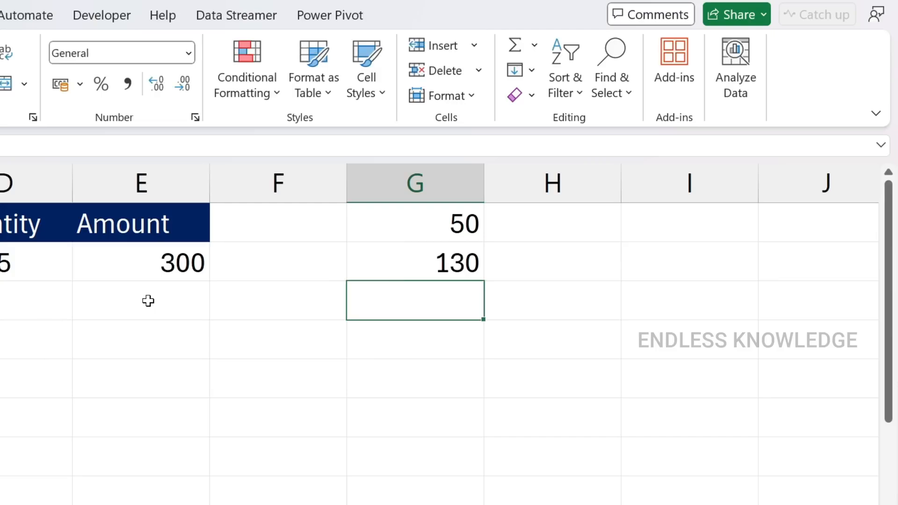
Add the two numbers in cell G3 with the formula =50+130 and reselect that cell
text(=50+130)
key(Return)
click(416, 306)
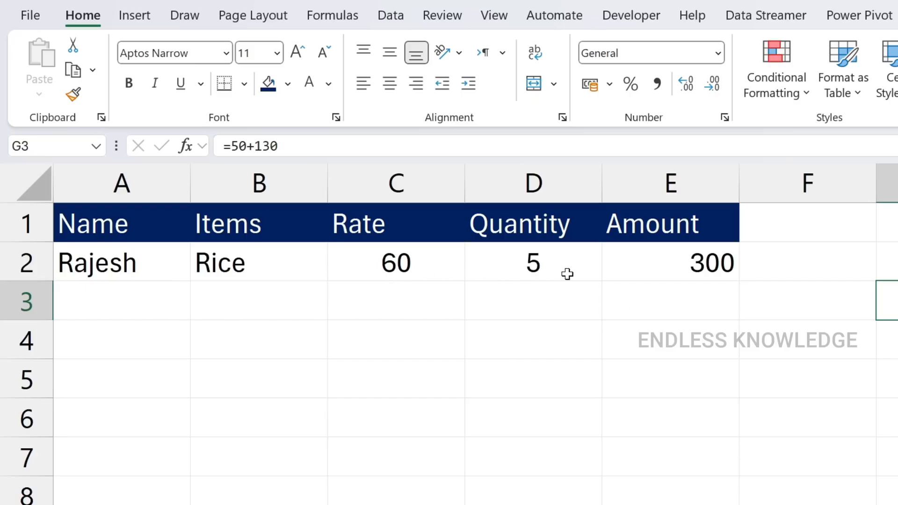
Check the amount formula in E2 and the quantity in D2, and change the rate in C2 to 80
click(661, 271)
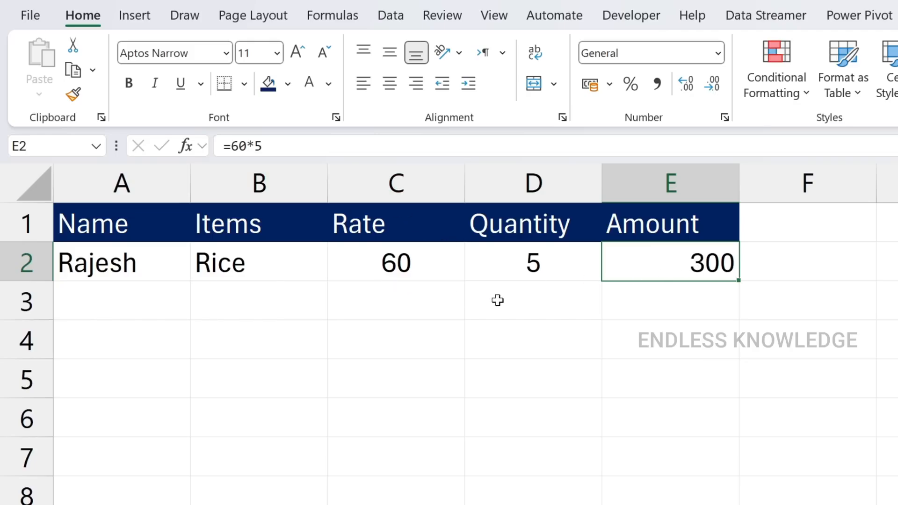
click(522, 300)
click(528, 261)
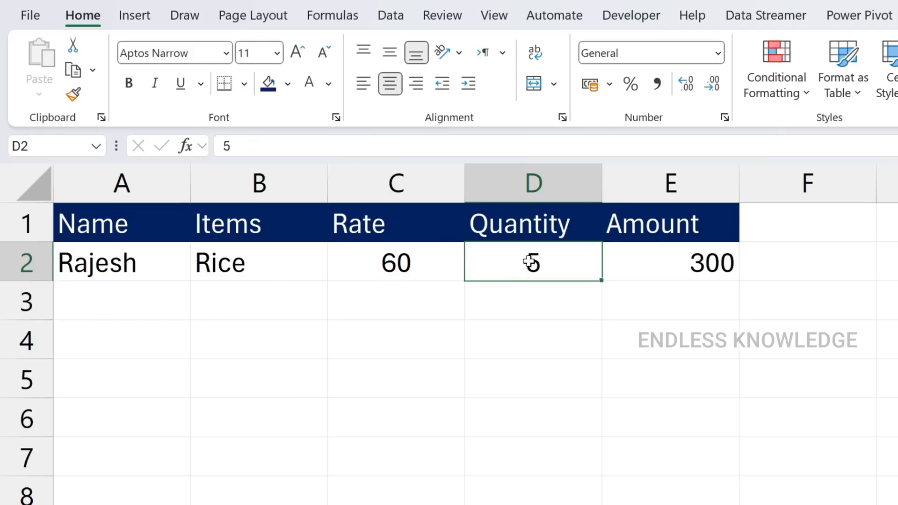
click(652, 271)
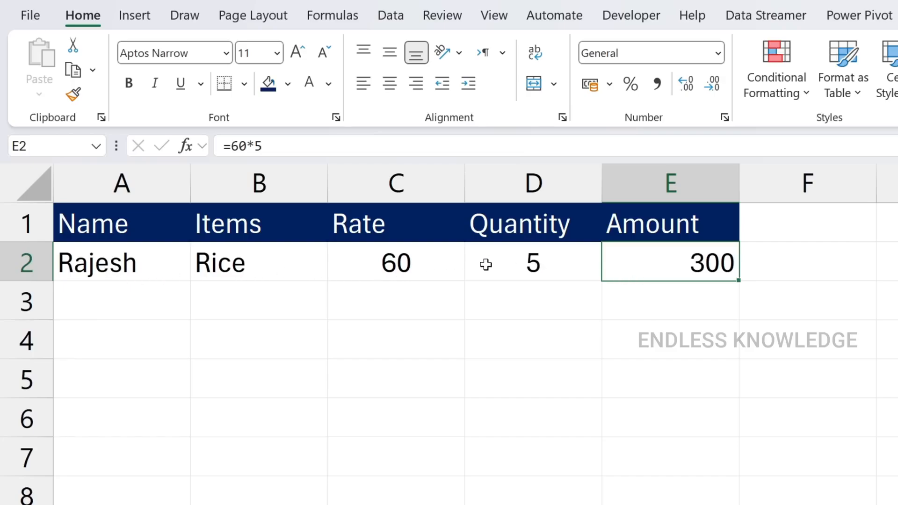
click(419, 263)
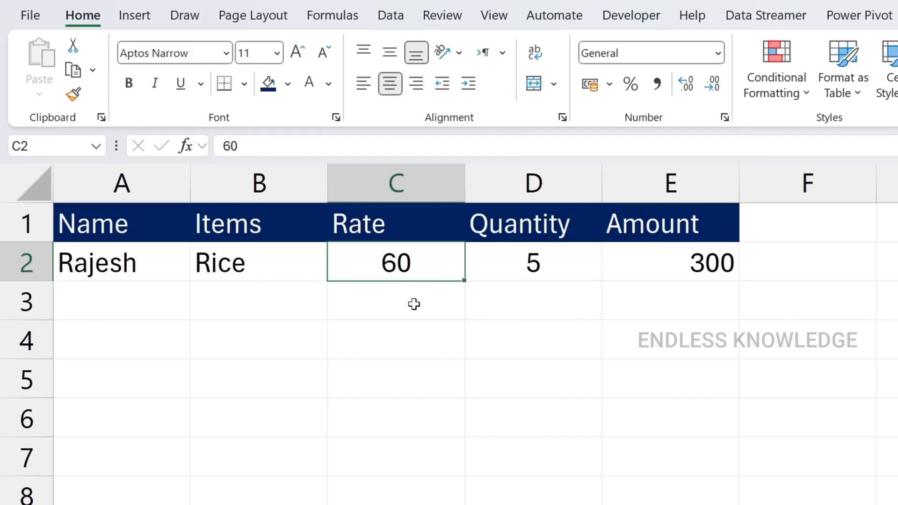
text(80)
key(Return)
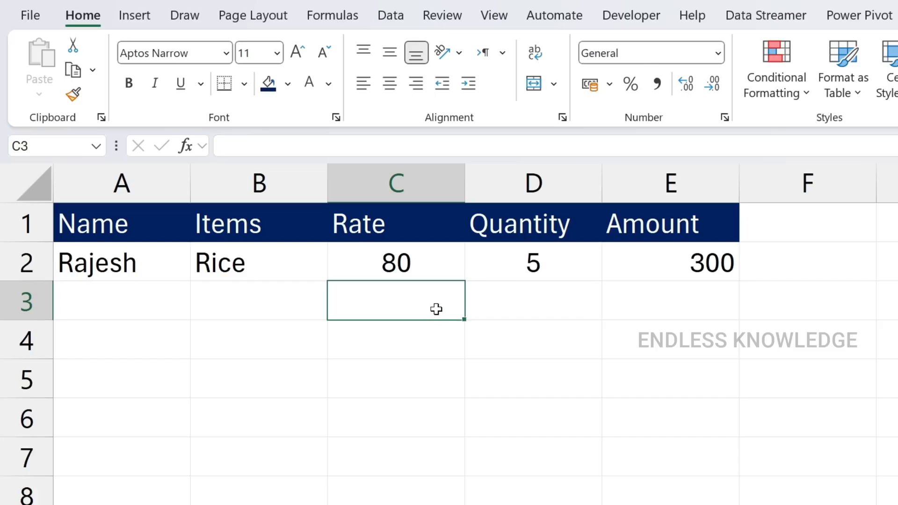
Compare the rate in C2 with the fixed numbers used in the amount formula in E2
click(434, 269)
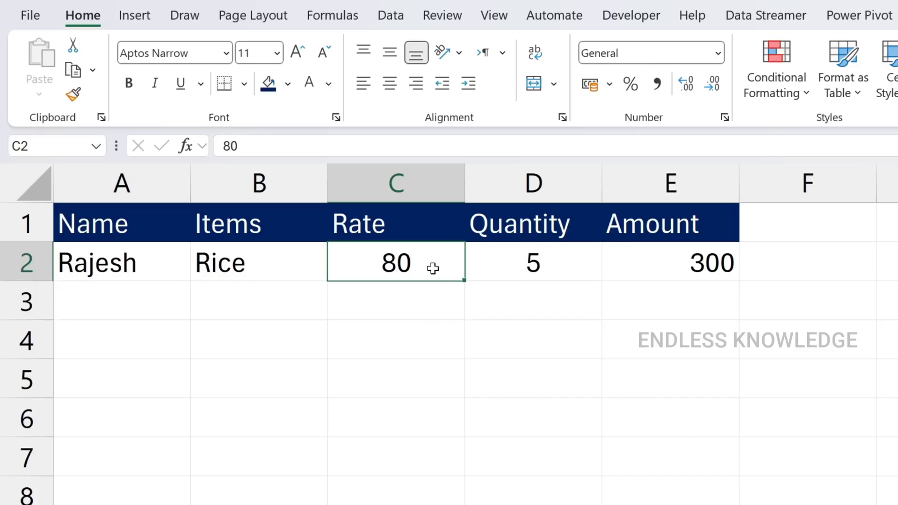
click(679, 263)
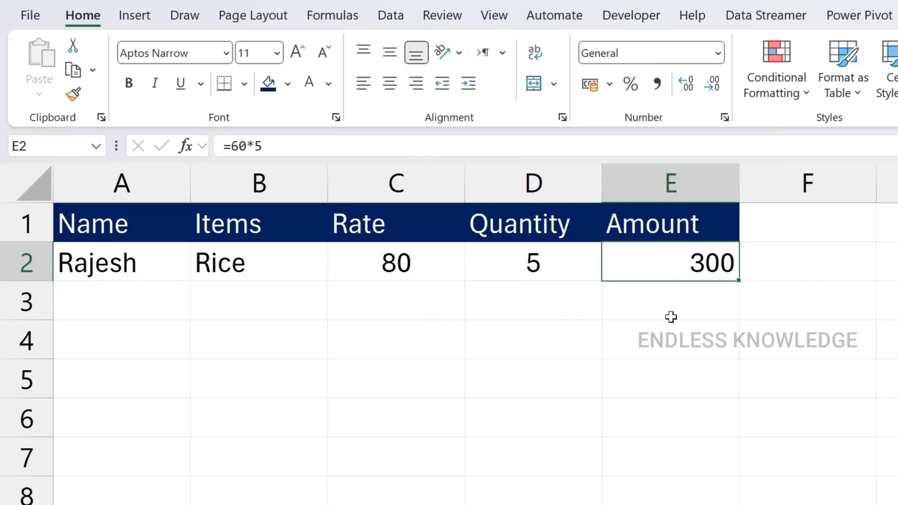
double_click(689, 262)
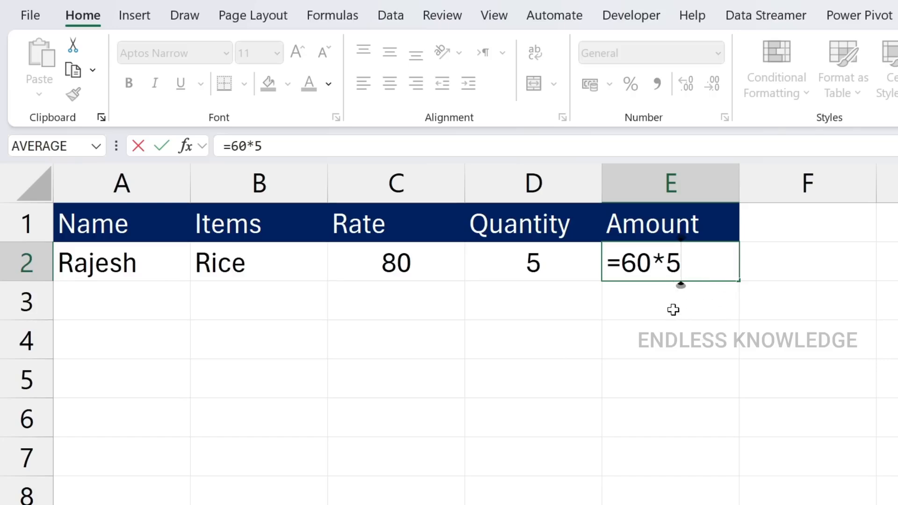
key(ctrl+Return)
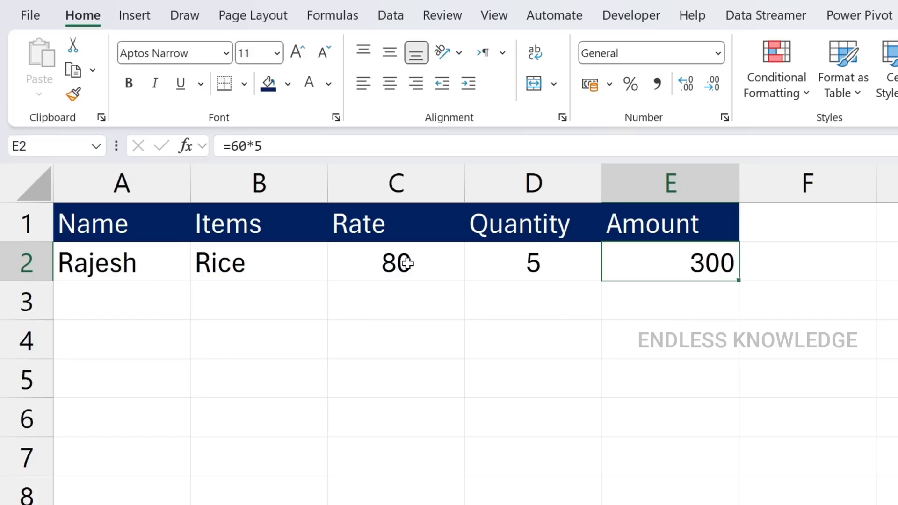
click(405, 264)
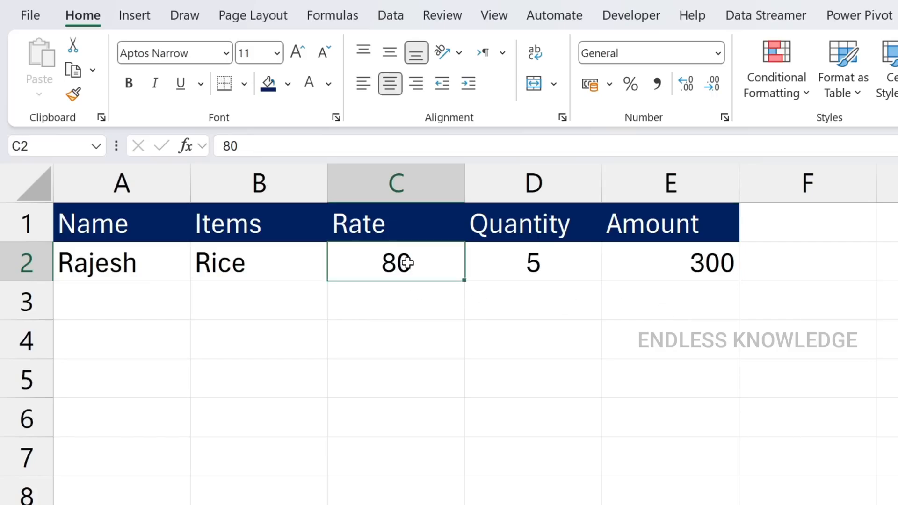
click(673, 265)
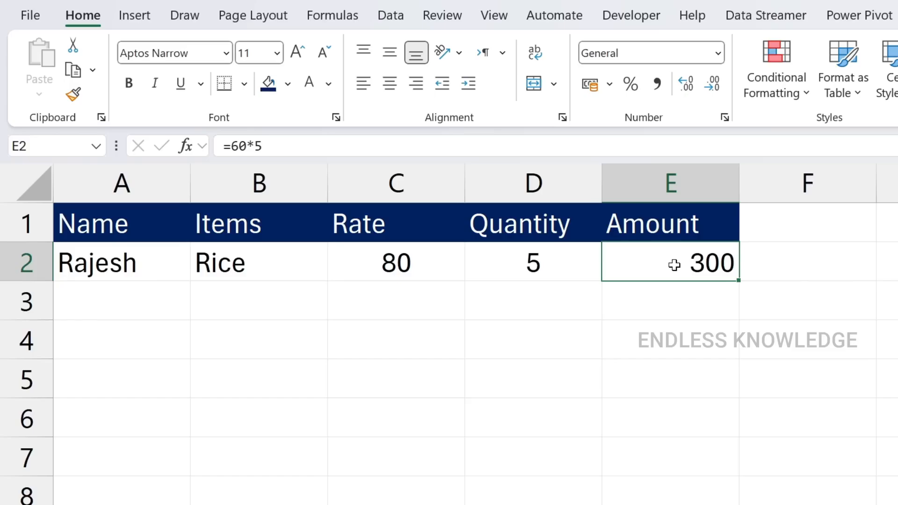
double_click(677, 265)
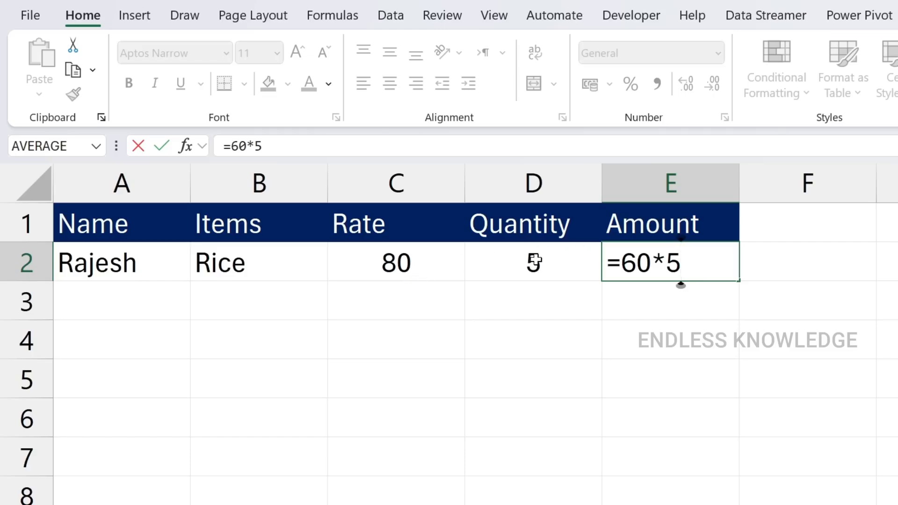
key(ctrl+Return)
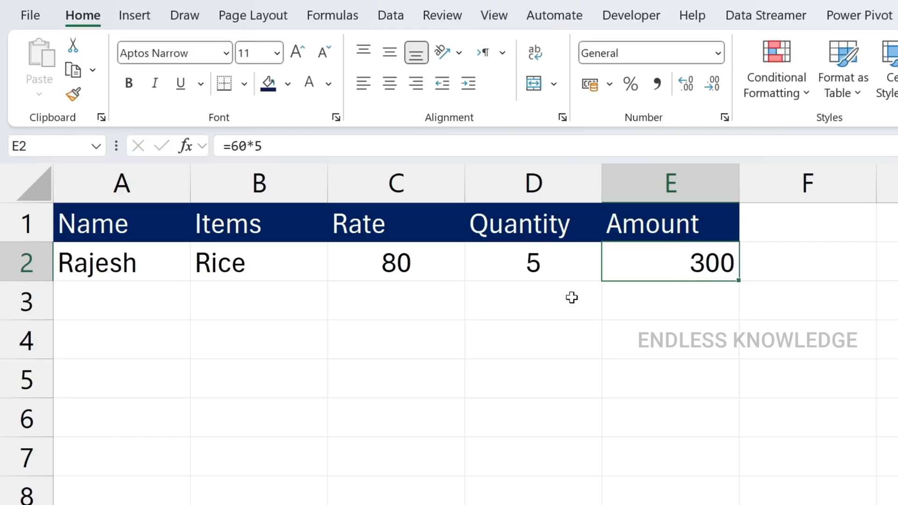
Clear the amount cell E2 and review the rate and quantity cells C2 and D2 as references for a formula
key(Delete)
key(Up)
key(Down)
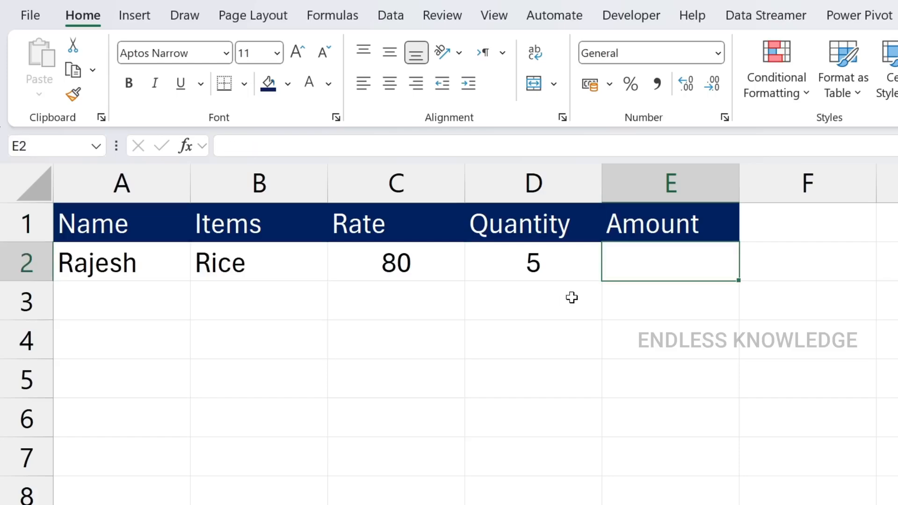
text(=)
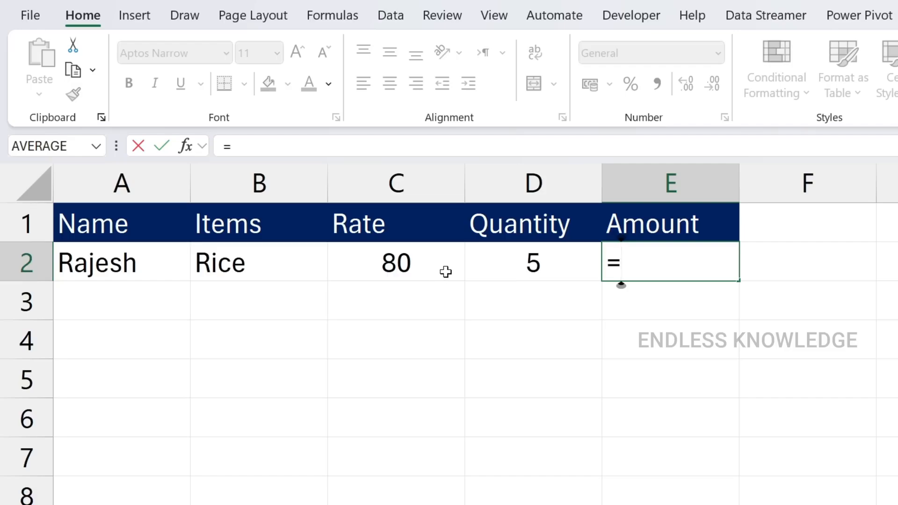
key(Escape)
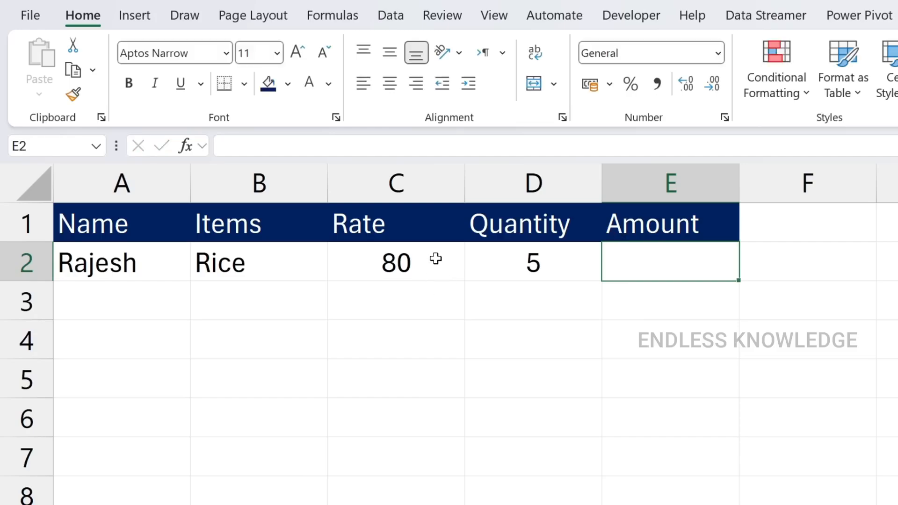
click(435, 258)
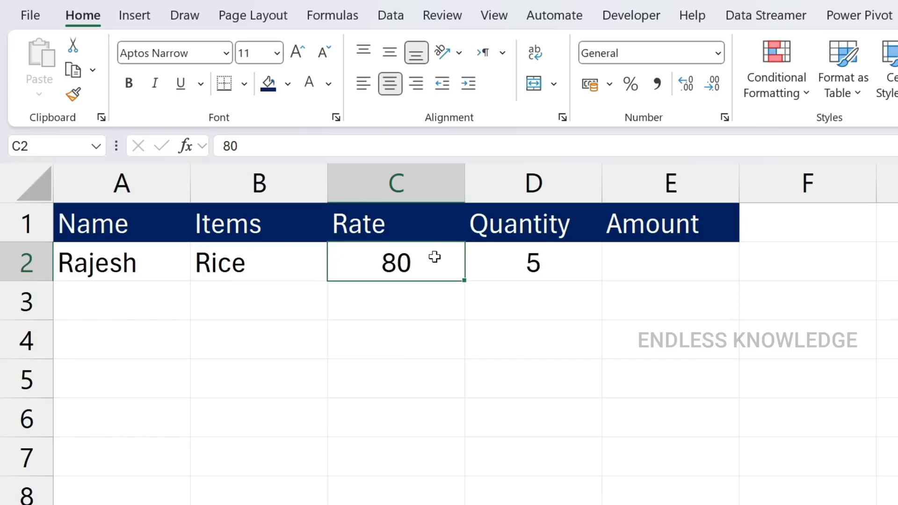
click(536, 260)
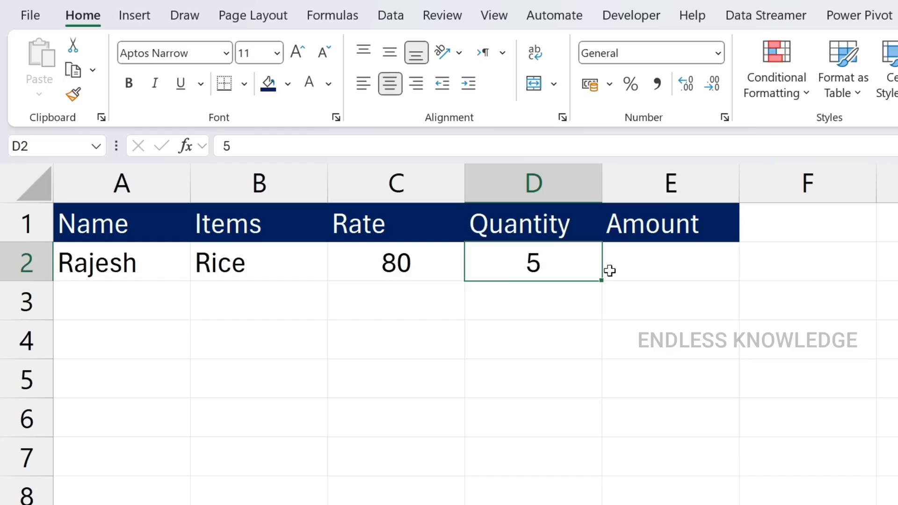
Enter the formula =C2*D2 in the amount cell E2, referencing the rate and quantity cells
click(645, 267)
text(=)
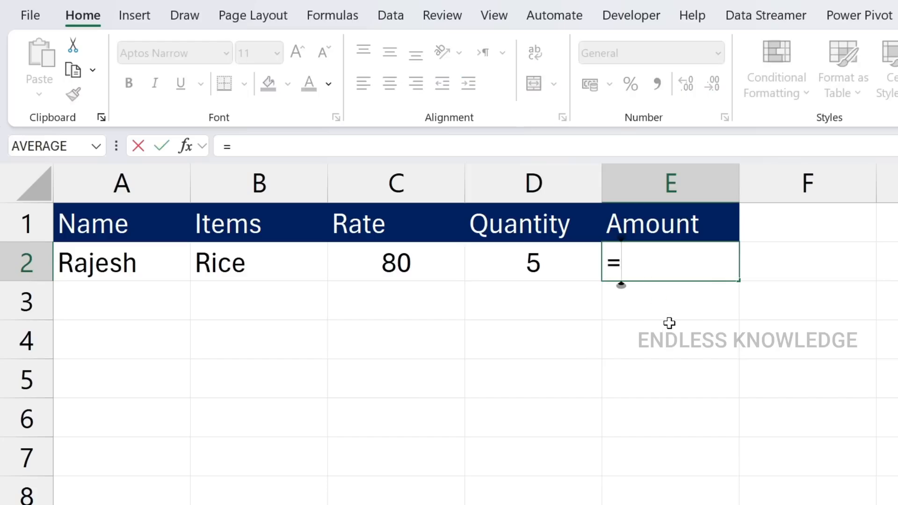
text(c2)
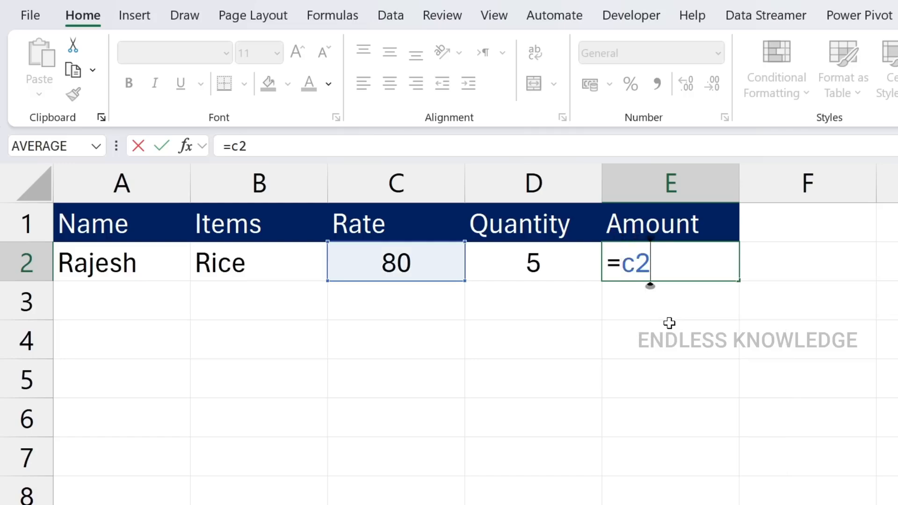
key(BackSpace)
key(BackSpace)
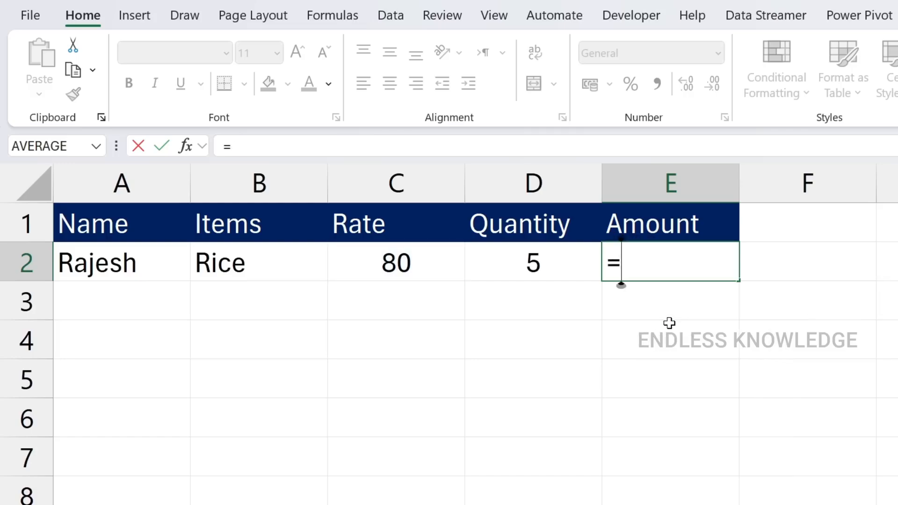
click(404, 264)
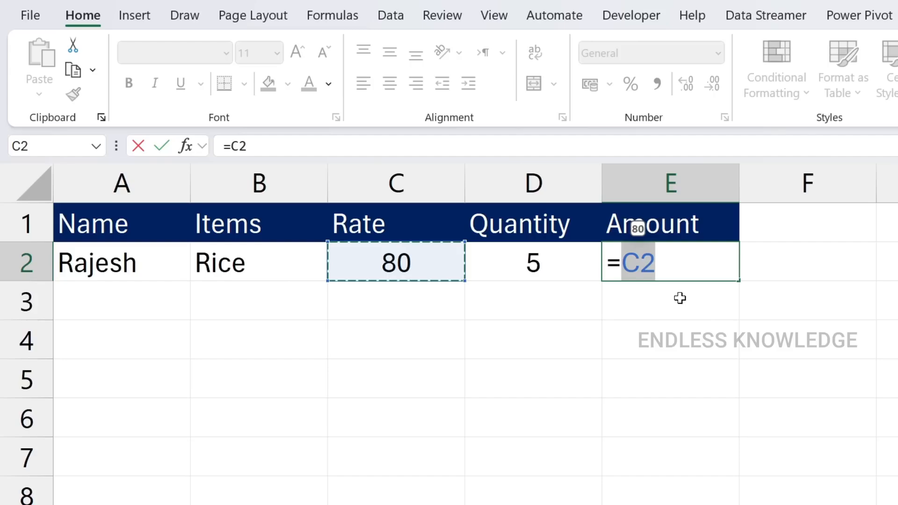
text(*)
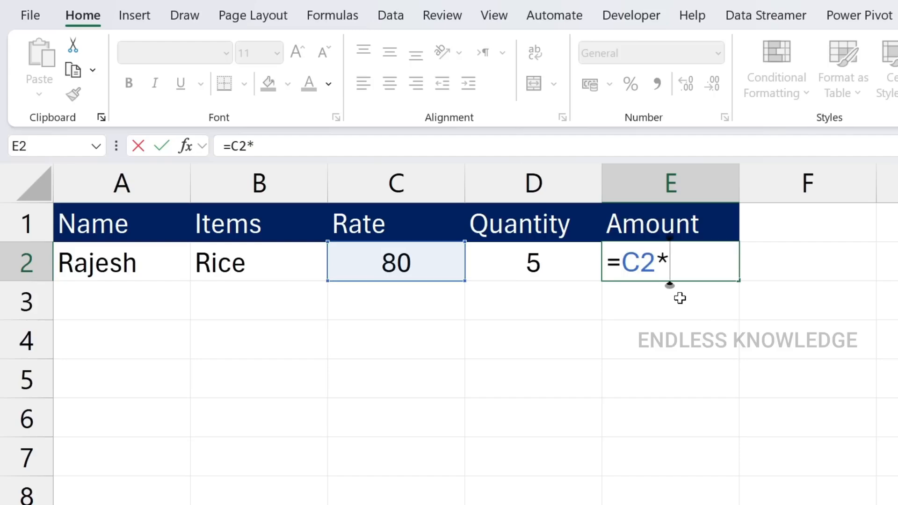
click(545, 266)
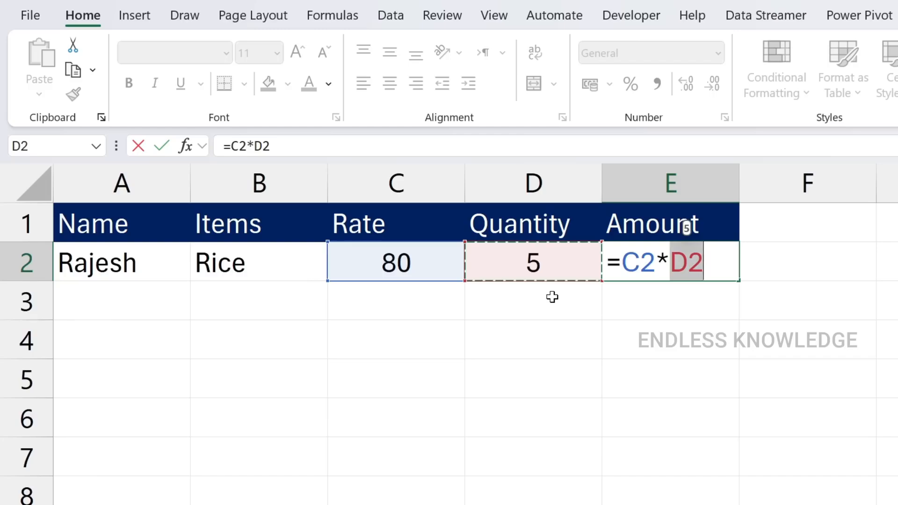
key(Return)
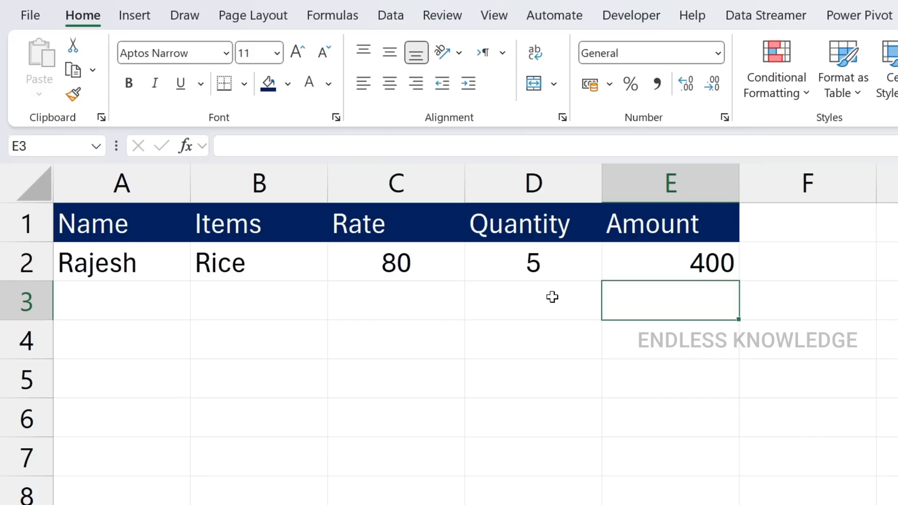
Set the rate in cell C2 to 60
key(Left)
key(Up)
key(Left)
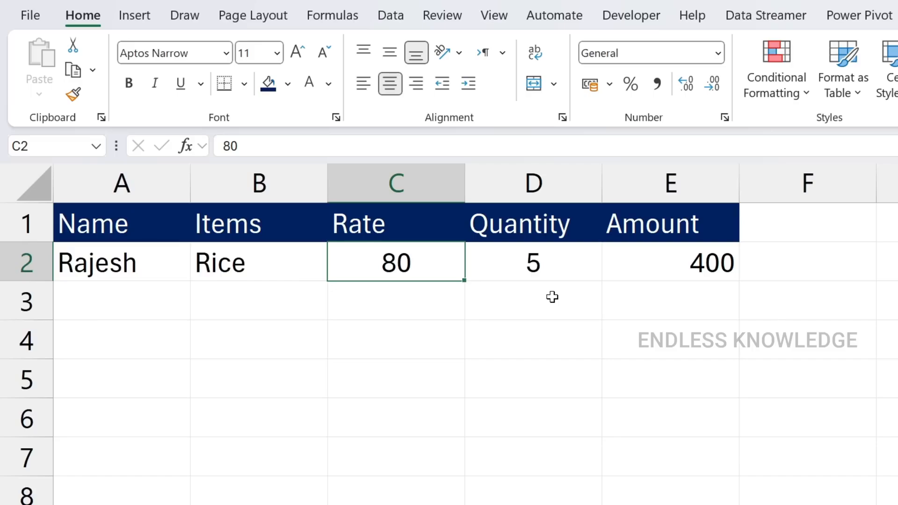
text(60)
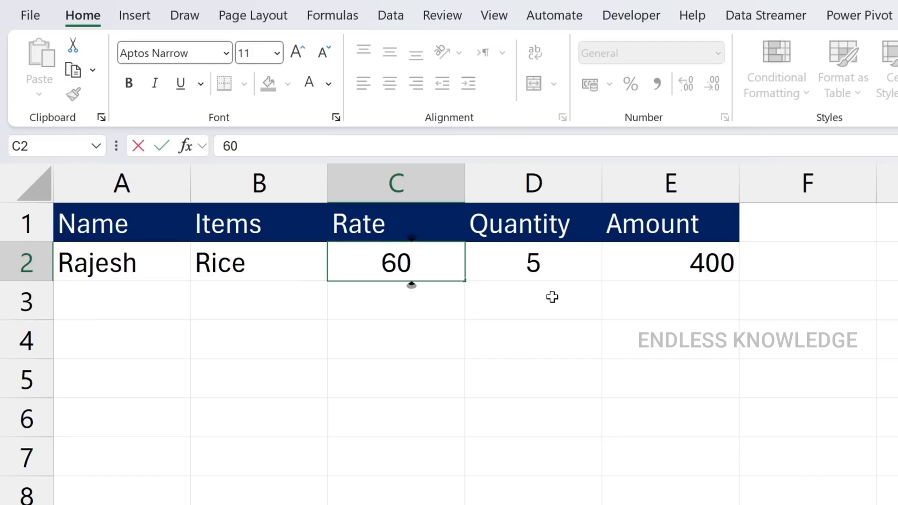
key(Return)
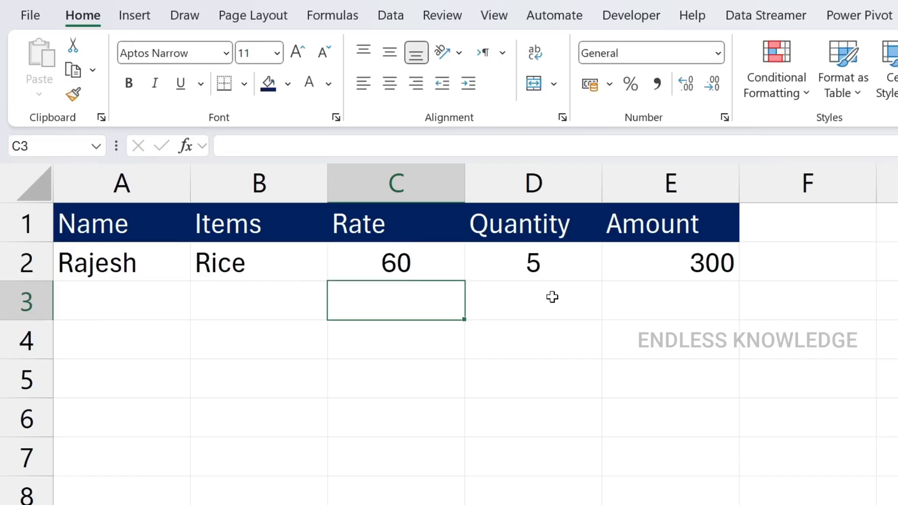
Review the amount formula in E2 and set the rate in cell C2 to 150
double_click(669, 262)
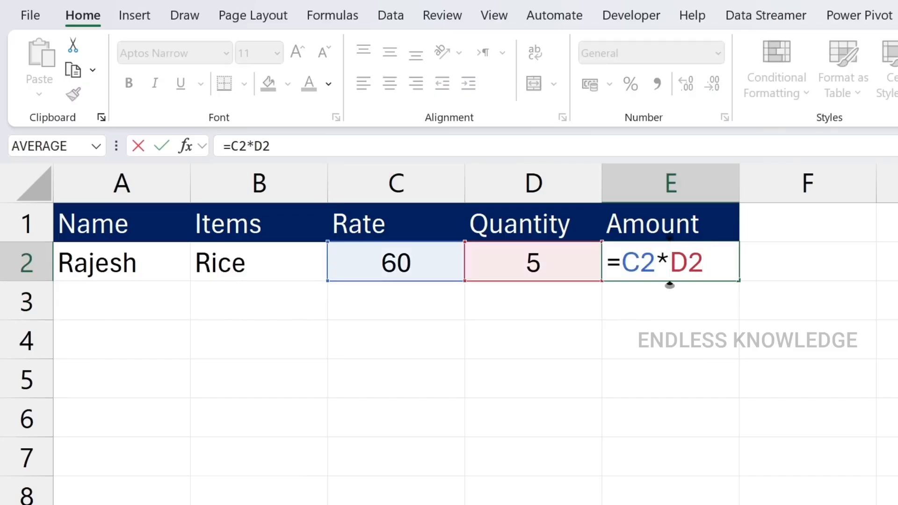
key(Escape)
click(407, 265)
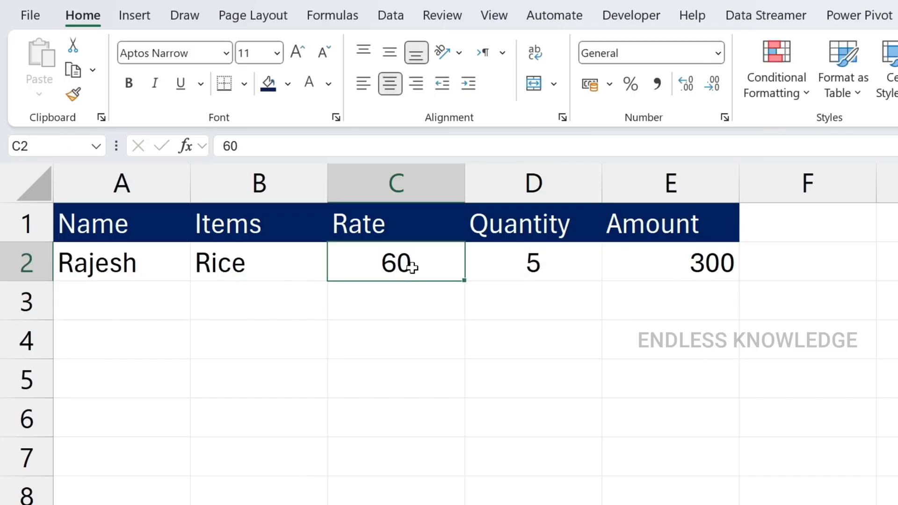
text(150)
key(Return)
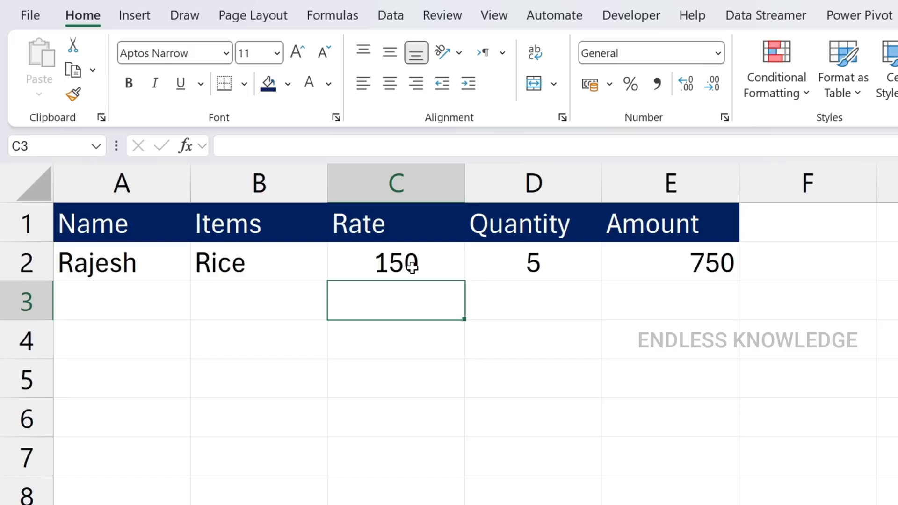
Change the operator in the amount formula in E2 to addition, making it =C2+D2
click(711, 260)
double_click(702, 261)
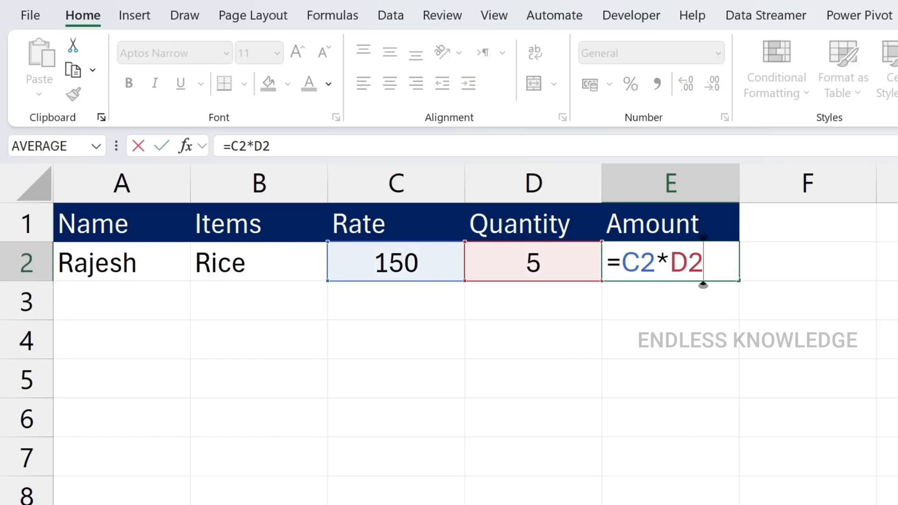
key(Left)
key(Left)
key(shift+Left)
text(+)
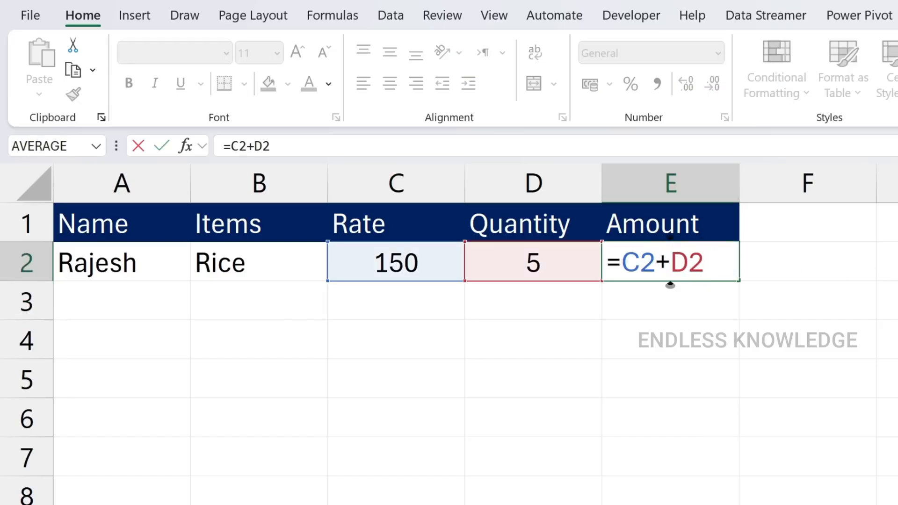
key(Return)
Change the amount formula in E2 to subtract the quantity from the rate, =C2-D2
double_click(655, 257)
key(shift+Right)
text(-)
key(Return)
Change the amount formula in E2 to divide the rate by the quantity, =C2/D2
click(664, 261)
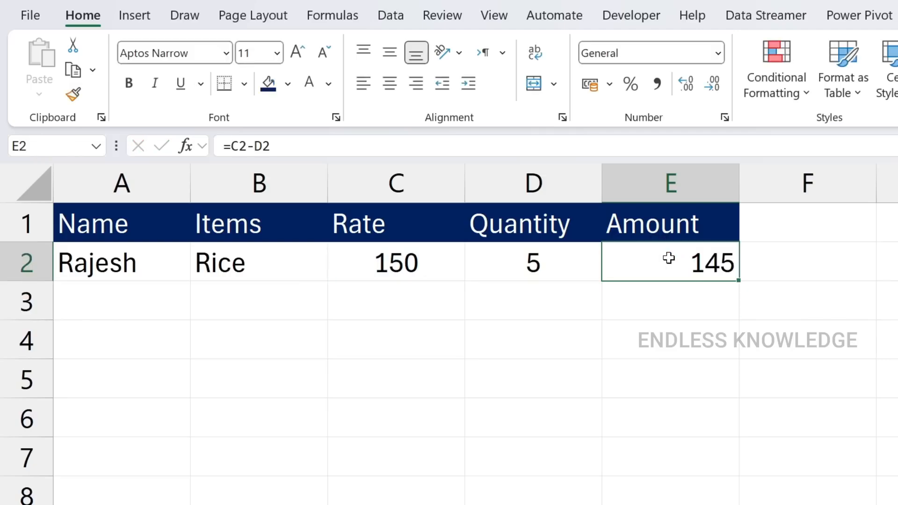
double_click(664, 260)
key(shift+Left)
text(/)
key(Return)
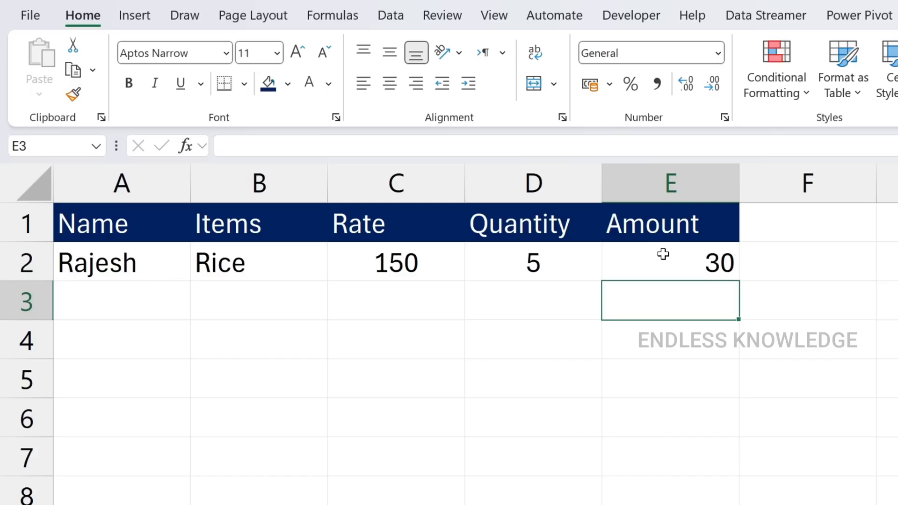
Copy the three numbers in G1:G3 and paste them into G4:G6 and G7:G9 to extend the list
drag(445, 221, 392, 284)
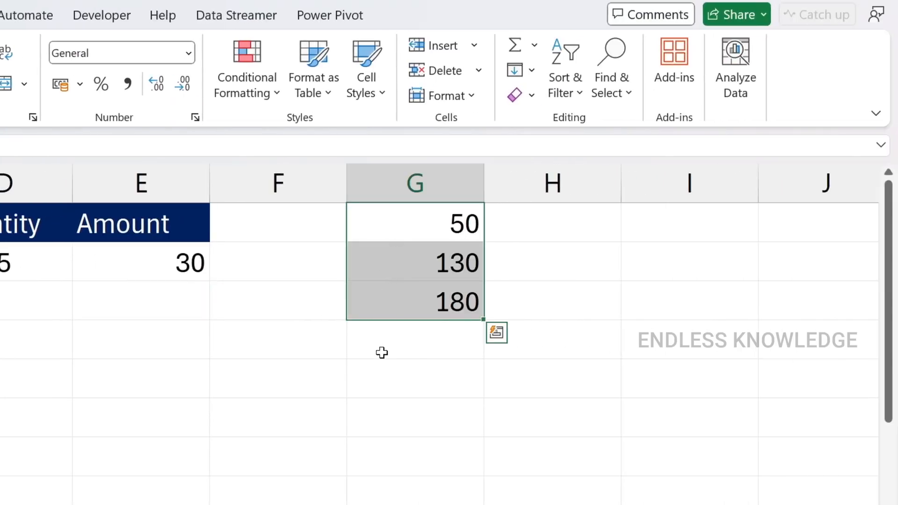
click(401, 342)
drag(402, 229, 401, 288)
key(ctrl+c)
click(402, 331)
key(ctrl+v)
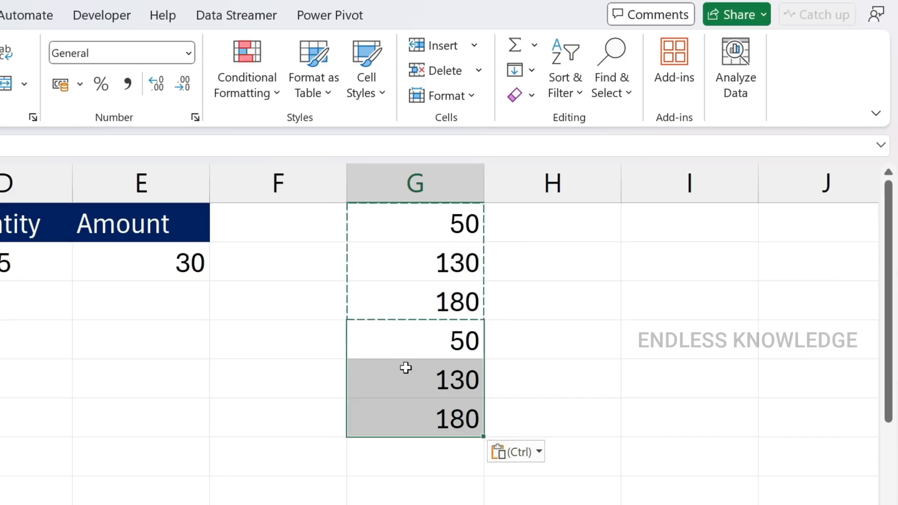
click(401, 456)
key(ctrl+v)
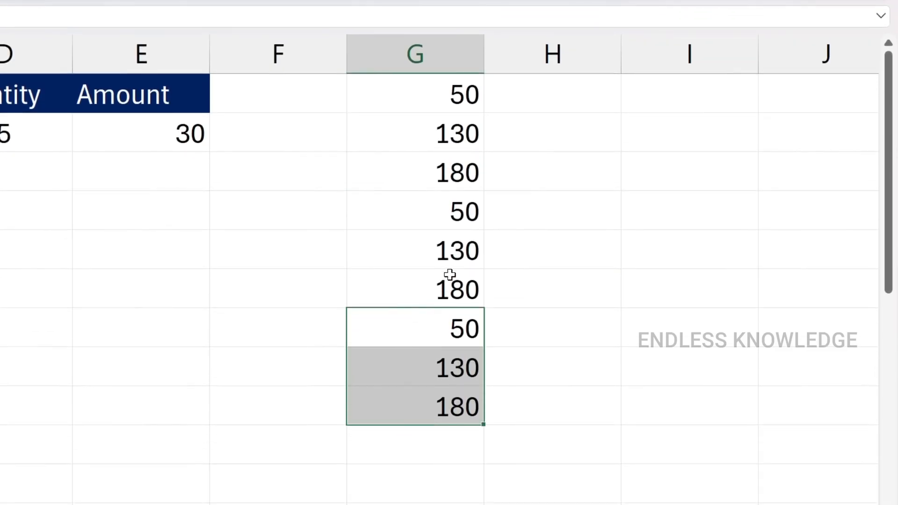
Try to total the numbers from G1:G9 in G10 by adding individual cell references, starting with =G1+G2+G3
click(435, 450)
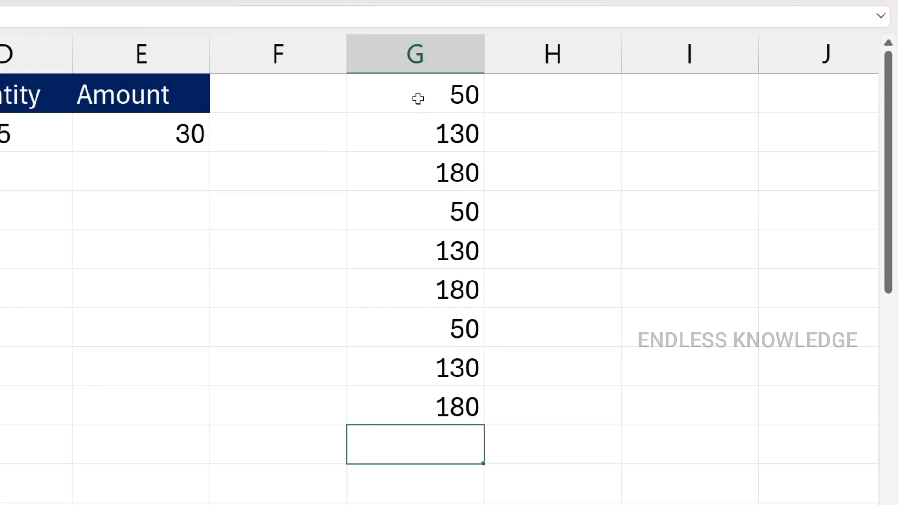
drag(417, 94, 400, 400)
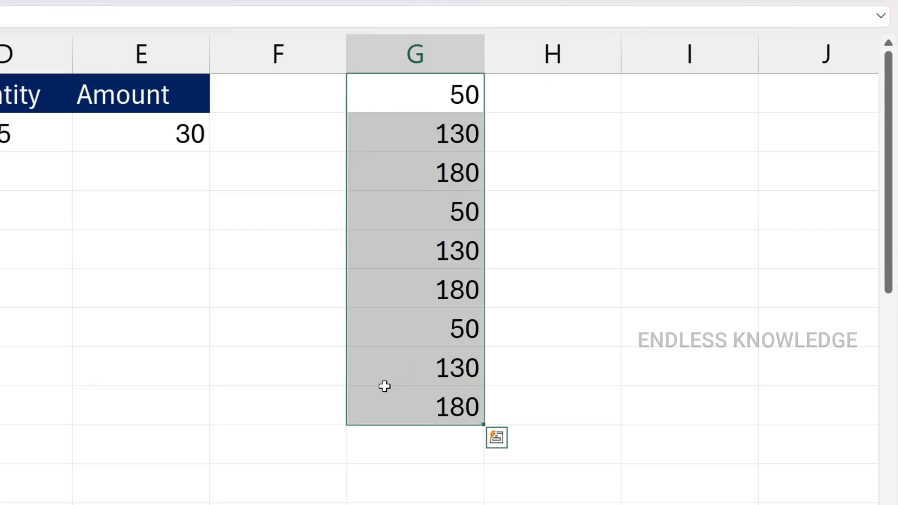
click(386, 448)
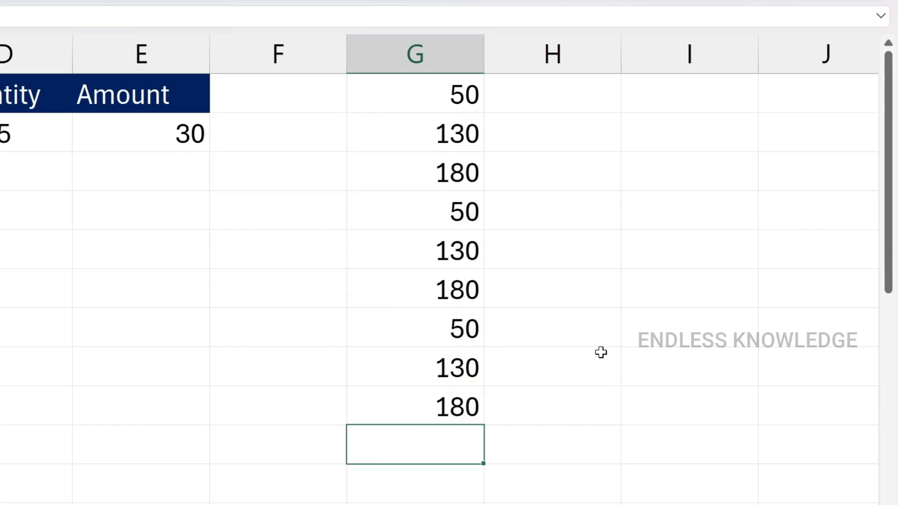
text(=)
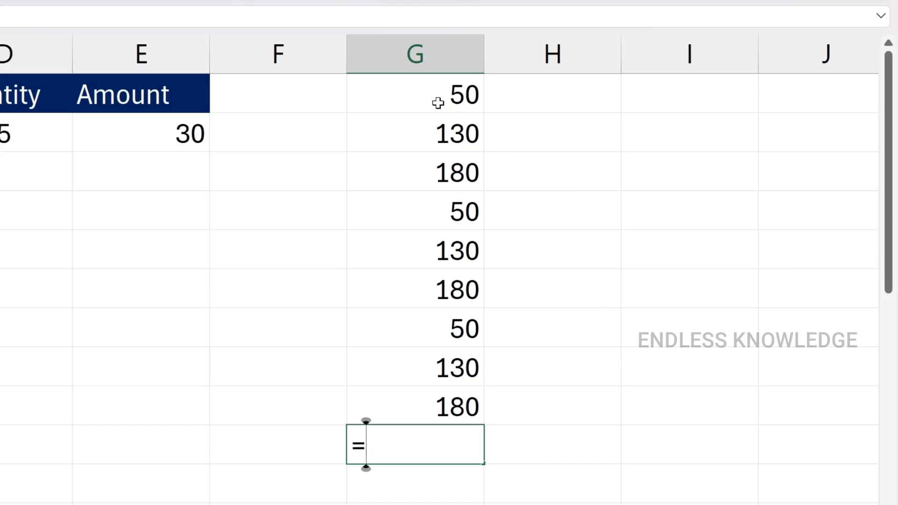
click(418, 93)
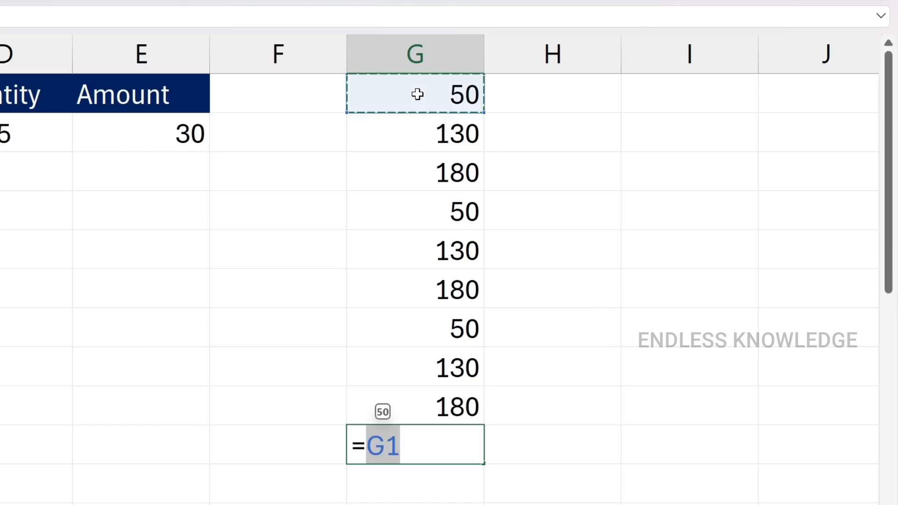
text(+)
click(431, 137)
text(+)
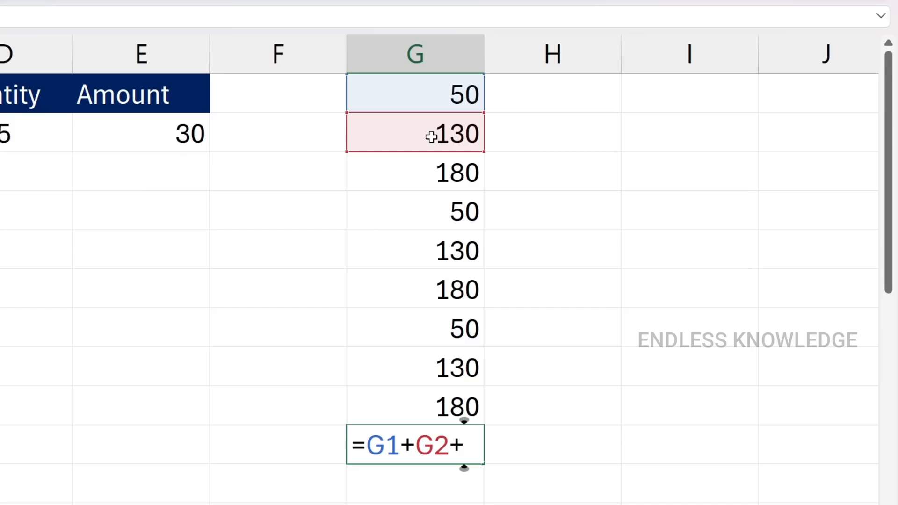
click(429, 166)
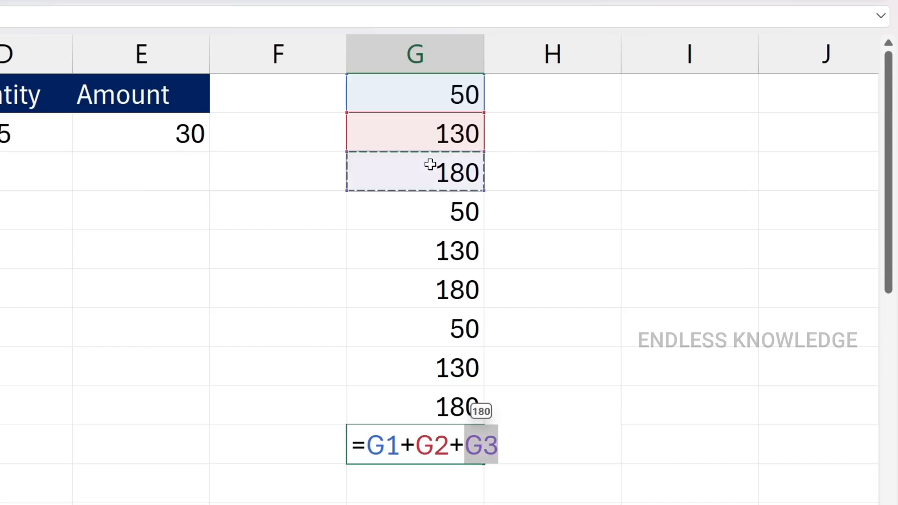
key(Escape)
Start a SUM formula in G10, examine the function suggestions and number arguments, and discard the entry
text(=)
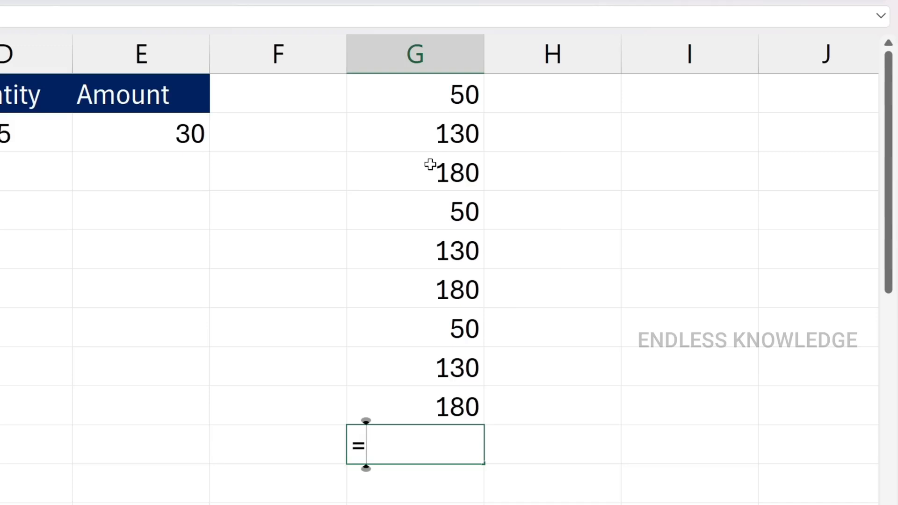
text(sum)
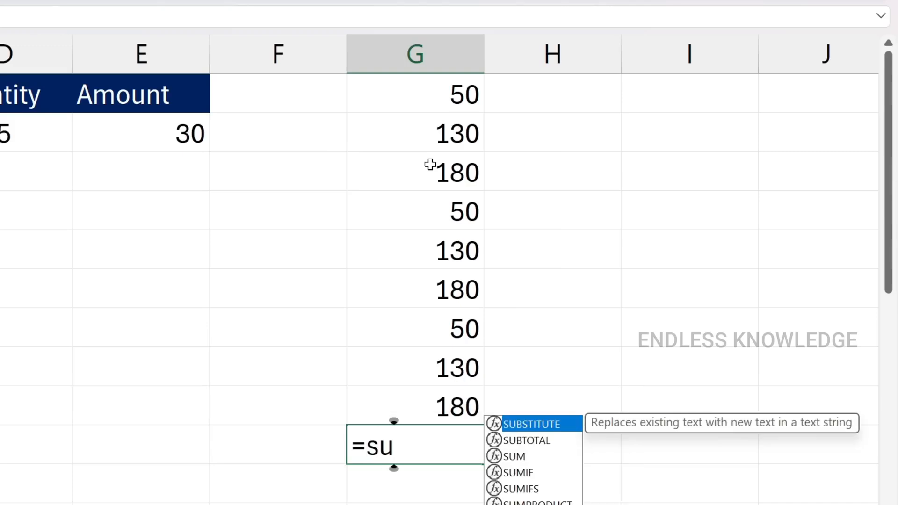
key(BackSpace)
key(BackSpace)
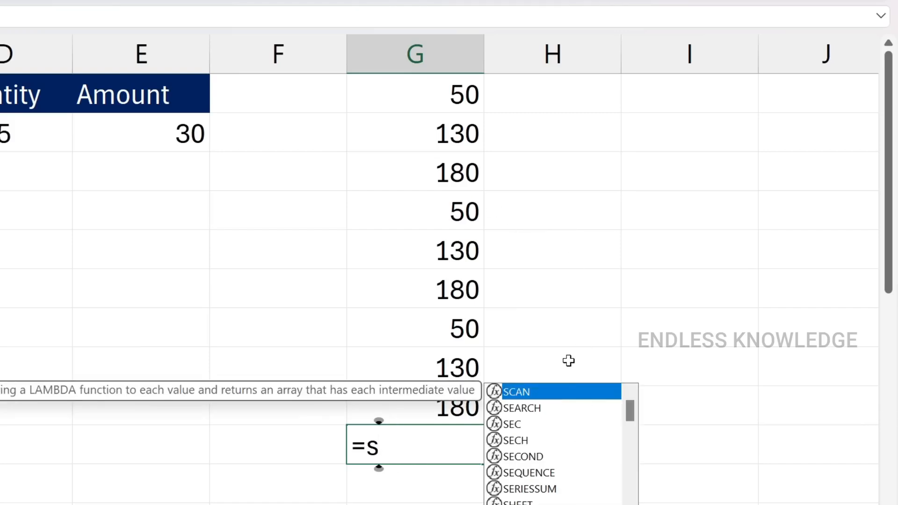
text(um)
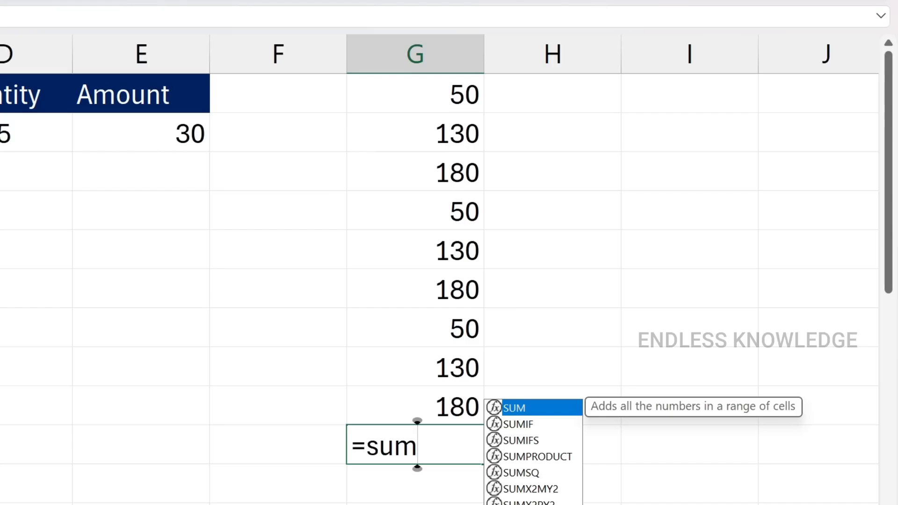
text(()
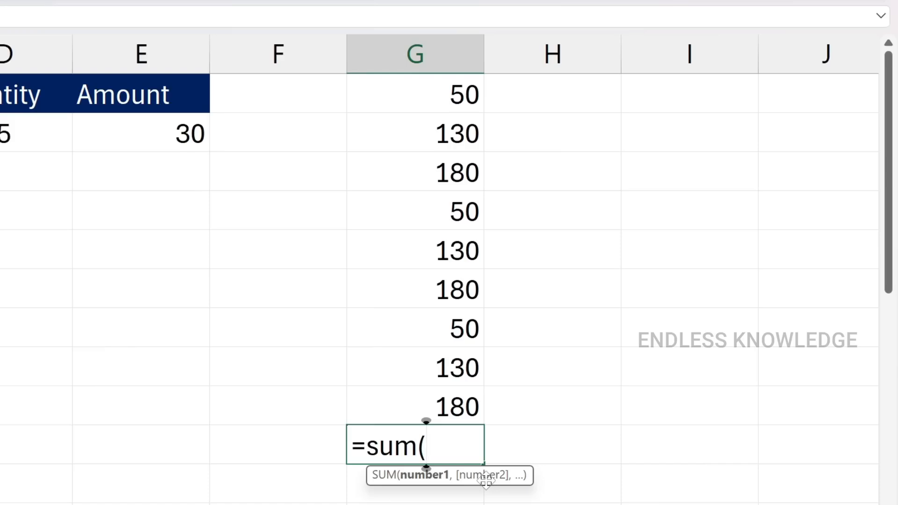
text(,,,,)
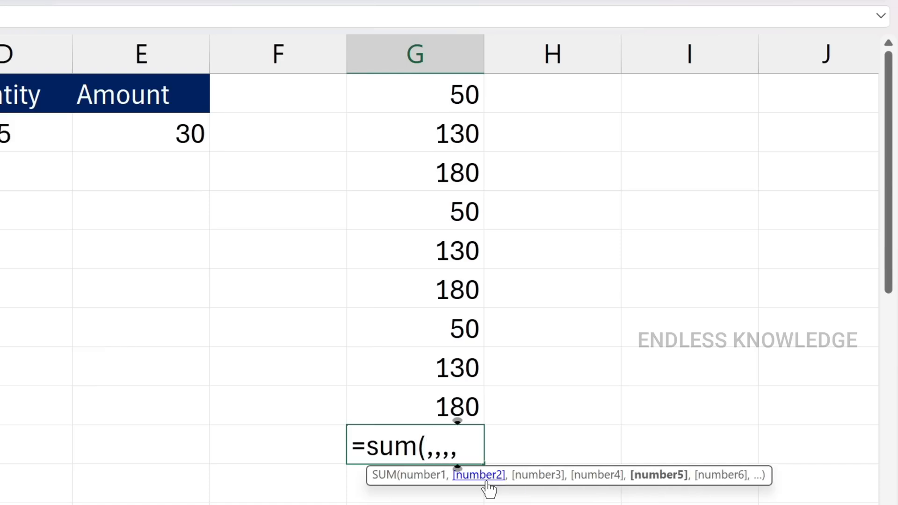
key(Escape)
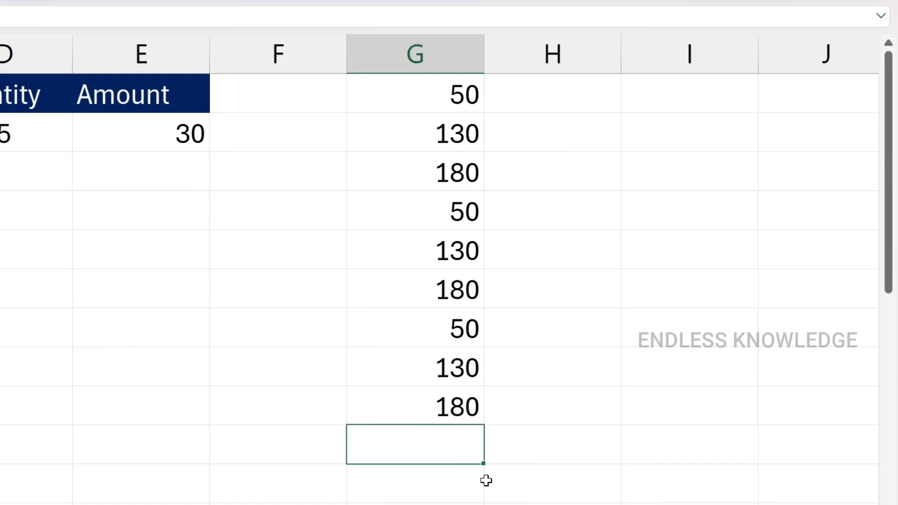
text(=sum)
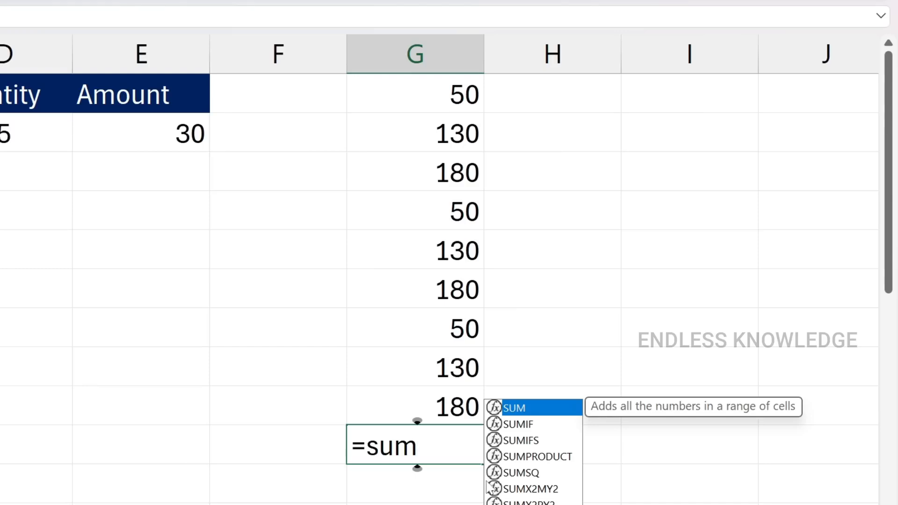
key(Tab)
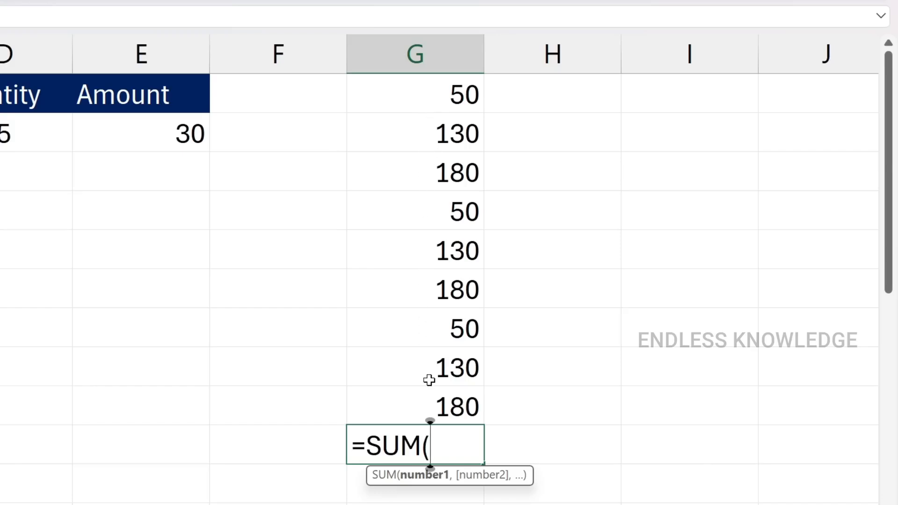
key(BackSpace)
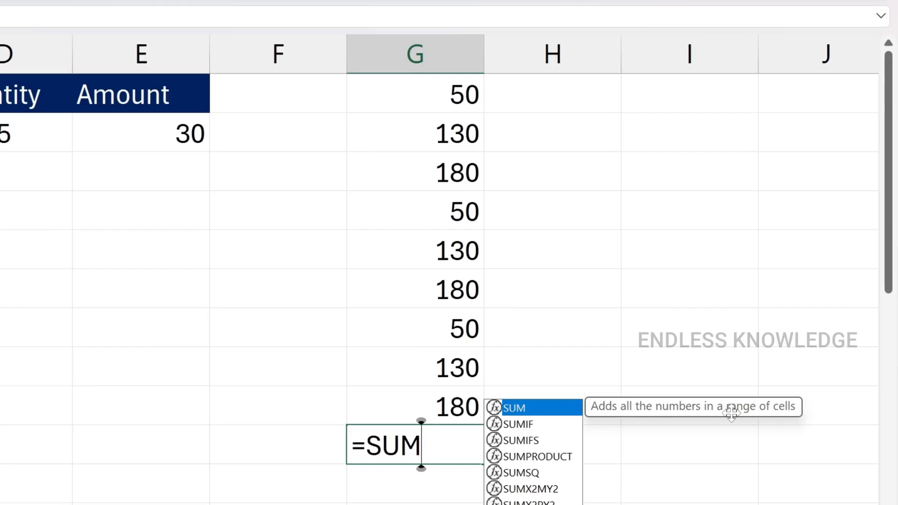
text(()
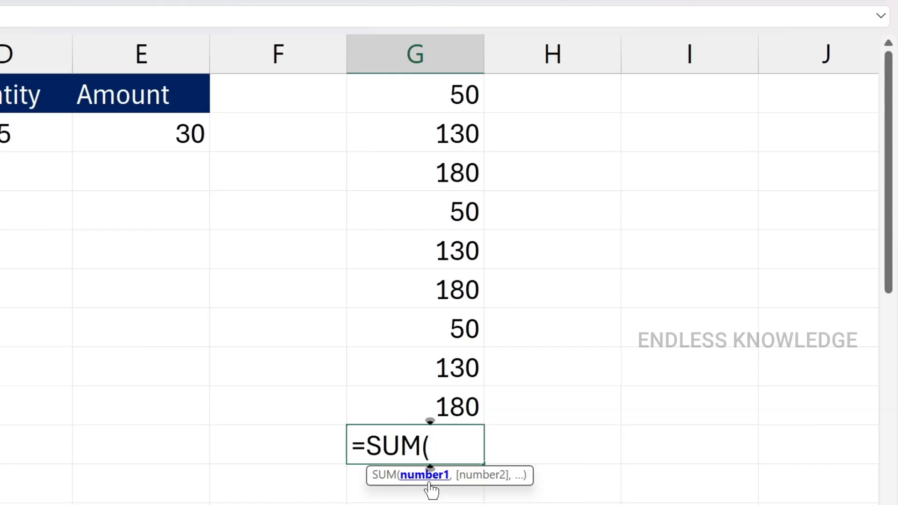
key(Escape)
click(0, 328)
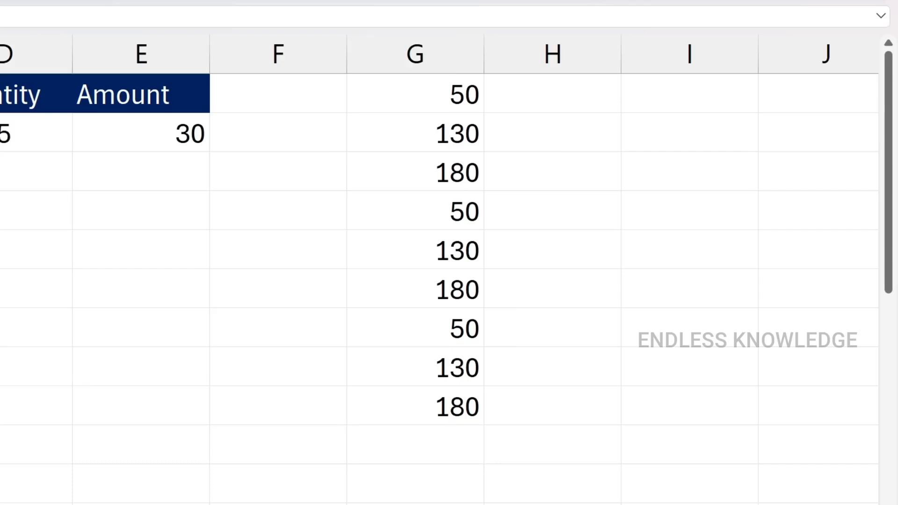
drag(2, 162, 0, 444)
click(0, 327)
Total the numbers in cell G10 with the formula =SUM(G1:G9)
click(381, 437)
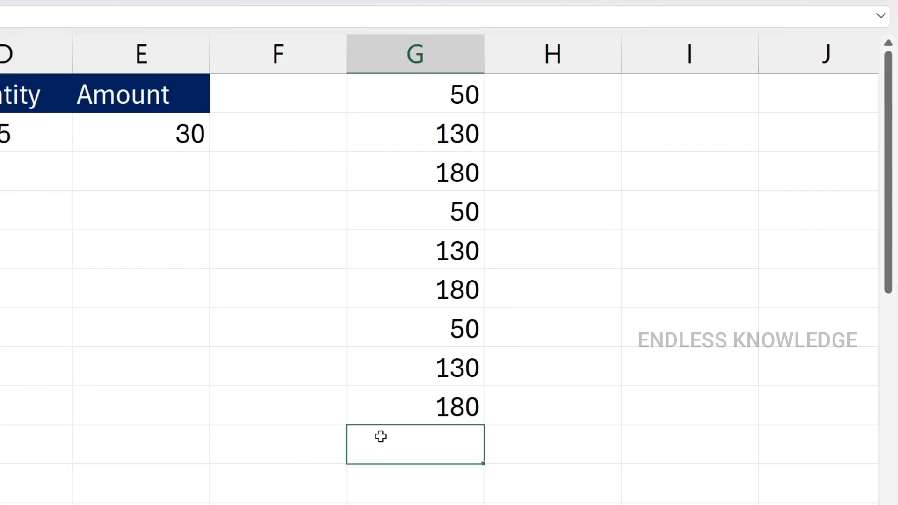
text(=sum)
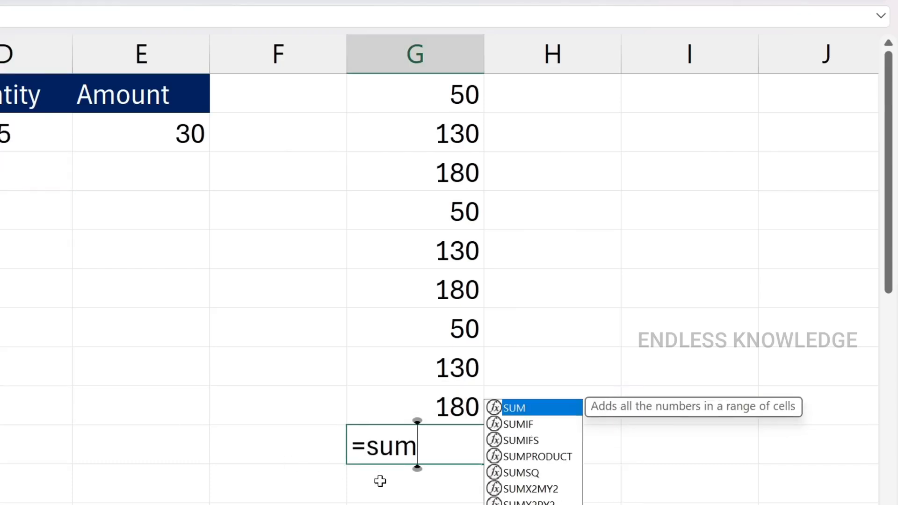
key(Tab)
drag(435, 96, 416, 407)
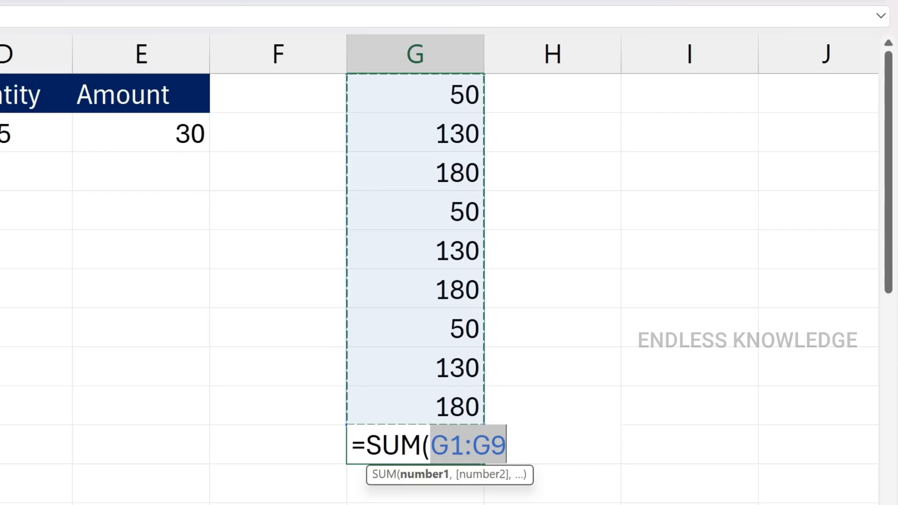
text())
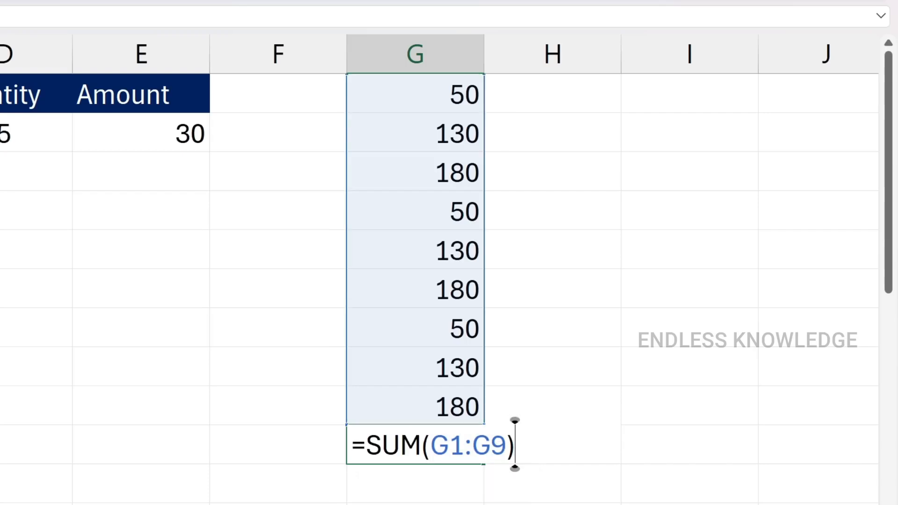
key(BackSpace)
key(Return)
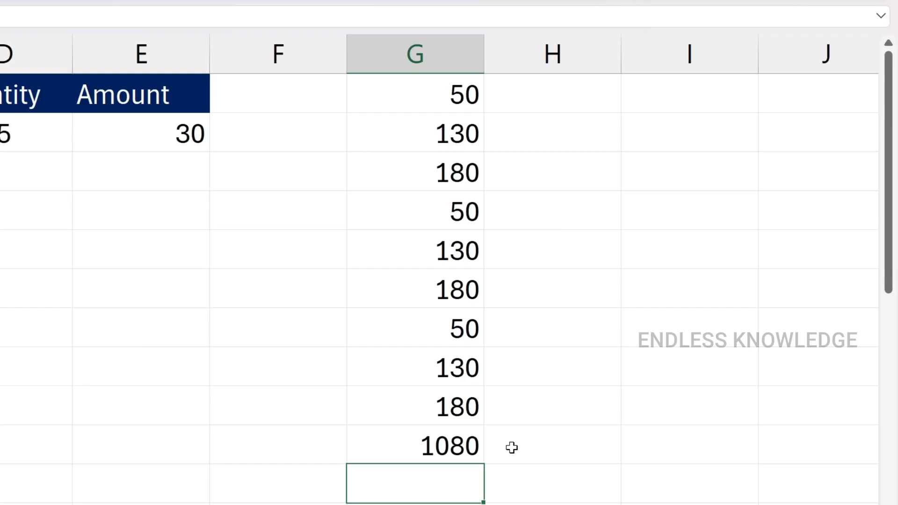
click(469, 443)
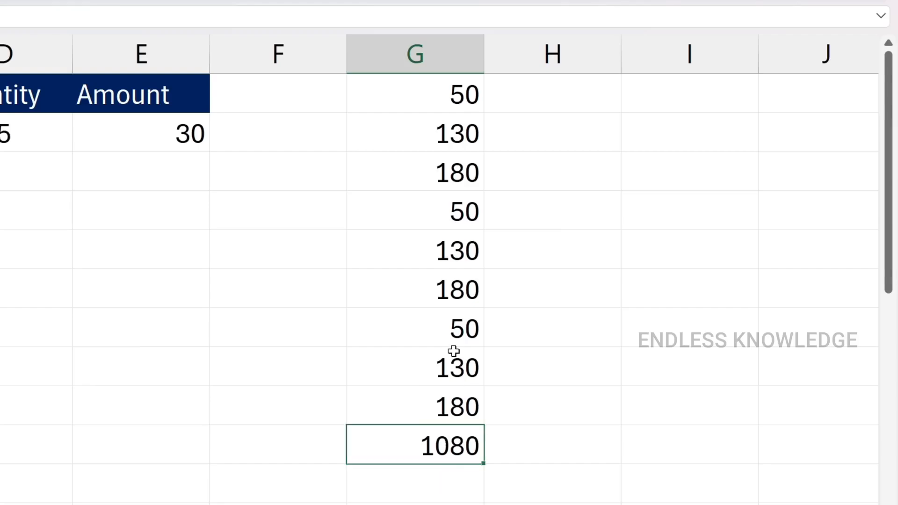
Change the value in cell G7 to 150 to test how the total responds
click(443, 326)
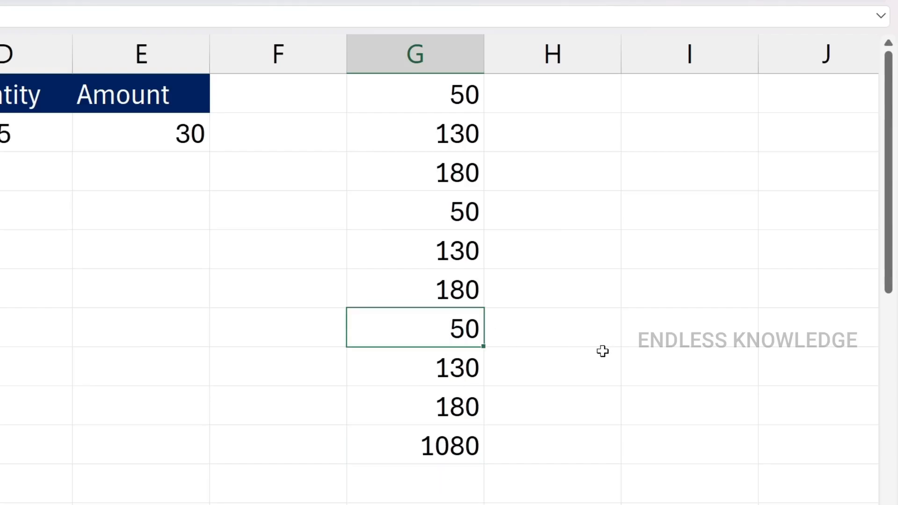
text(150)
key(Return)
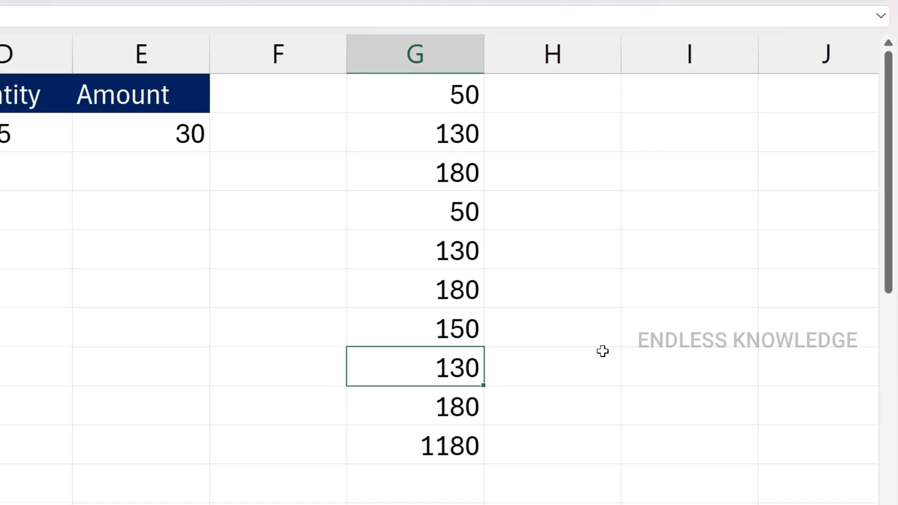
Shrink the range of the SUM formula in G10 to G1:G5
double_click(455, 436)
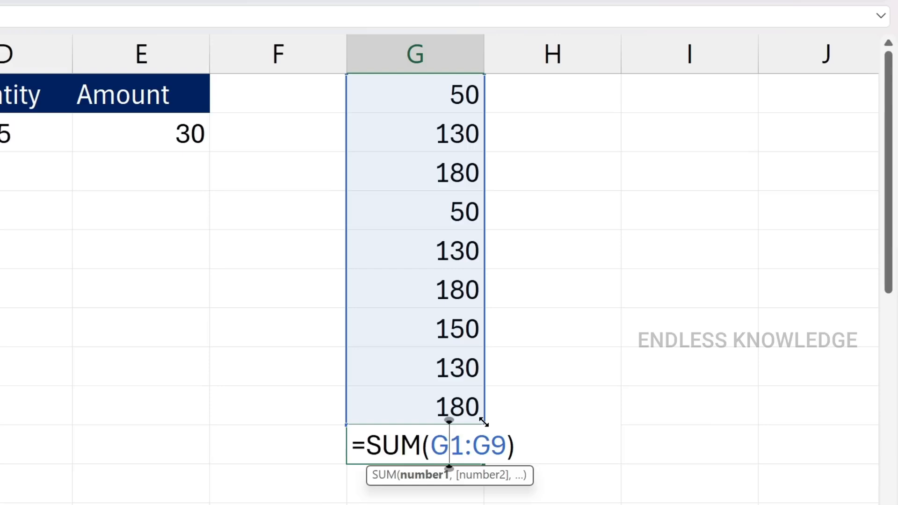
drag(483, 422, 487, 273)
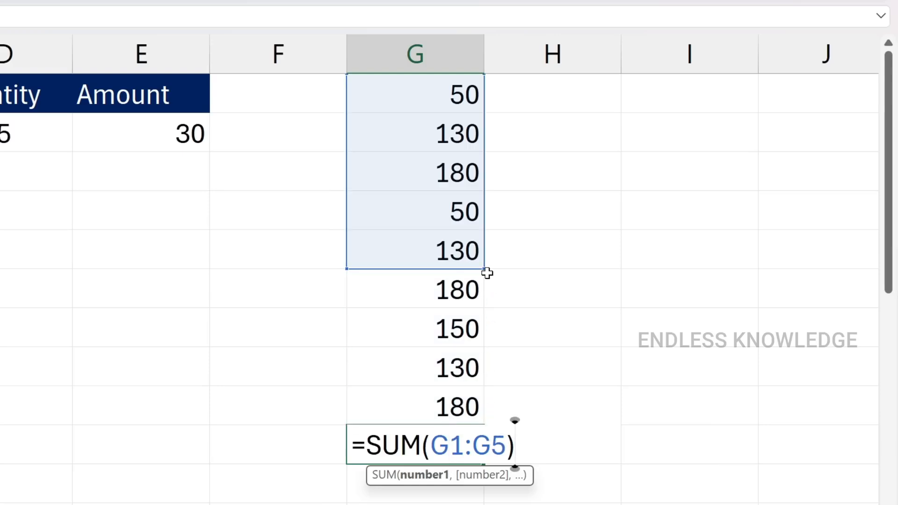
key(Return)
Check the SUM formula in G10 and clear it from the cell
double_click(450, 444)
key(ctrl+Return)
key(Delete)
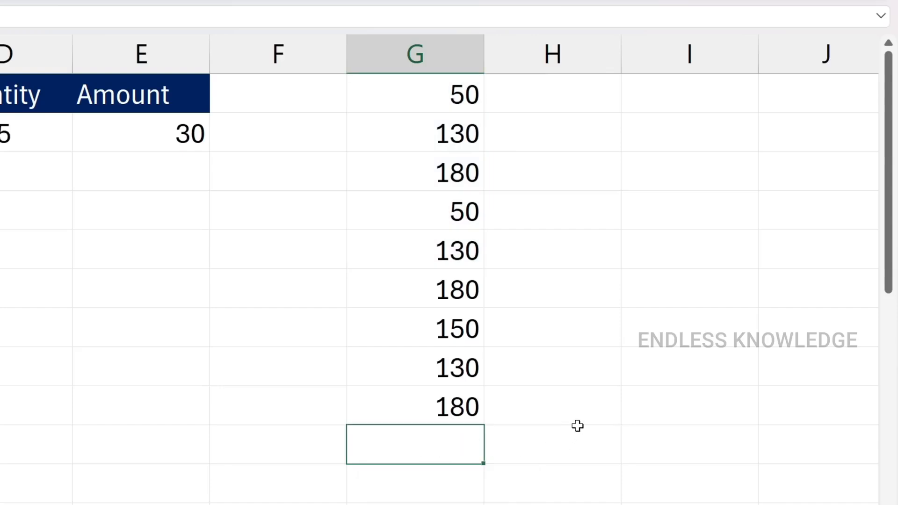
Total G1:G9 into G10 with AutoSum's Sum function, inspect the inserted formula, and clear the cell
drag(424, 91, 421, 403)
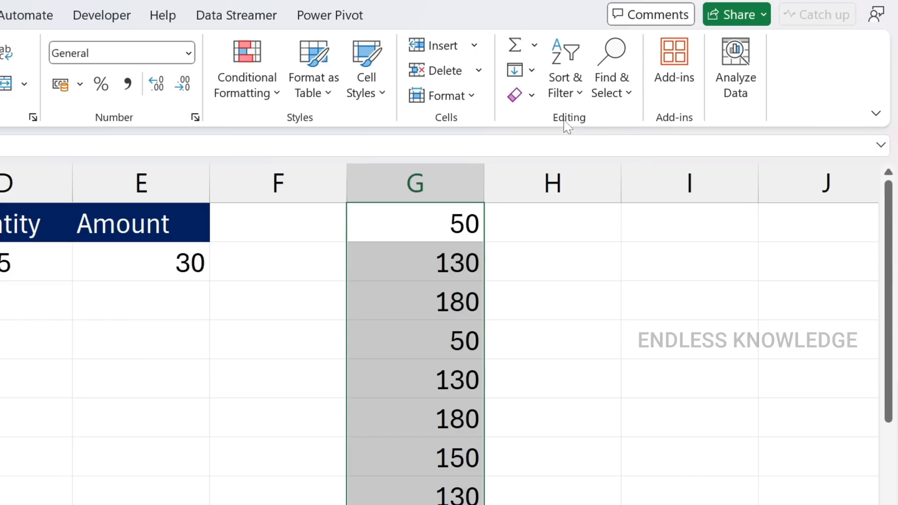
click(533, 46)
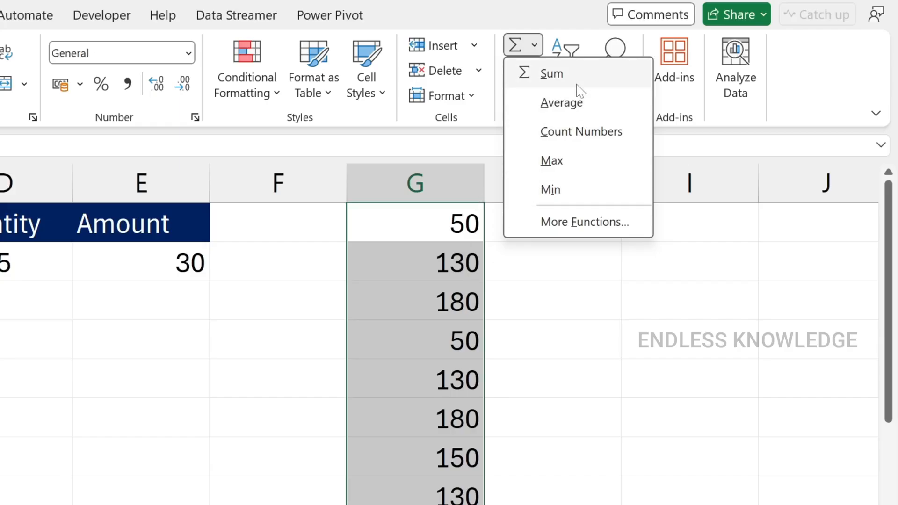
click(556, 75)
click(517, 443)
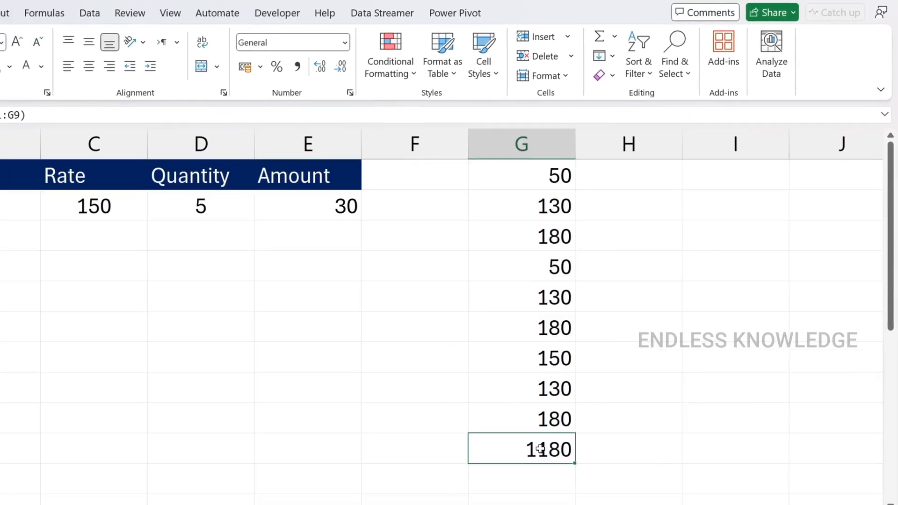
double_click(533, 448)
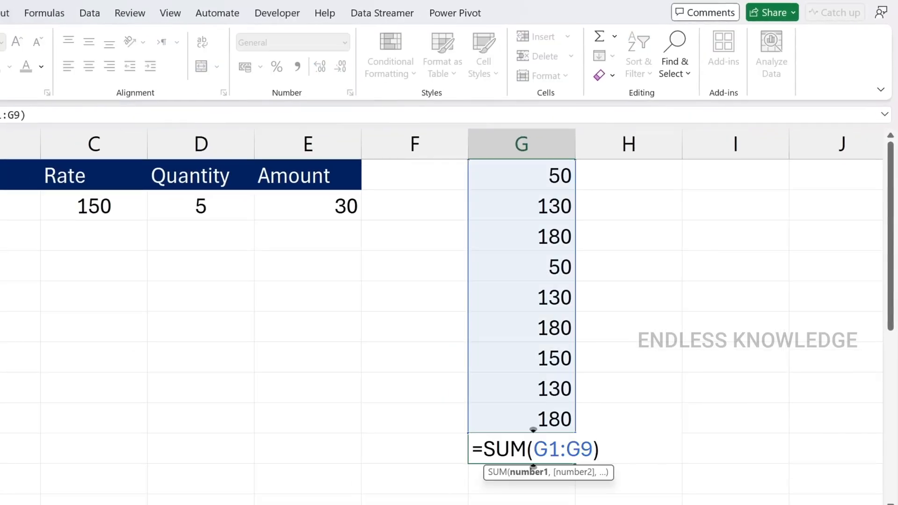
key(Escape)
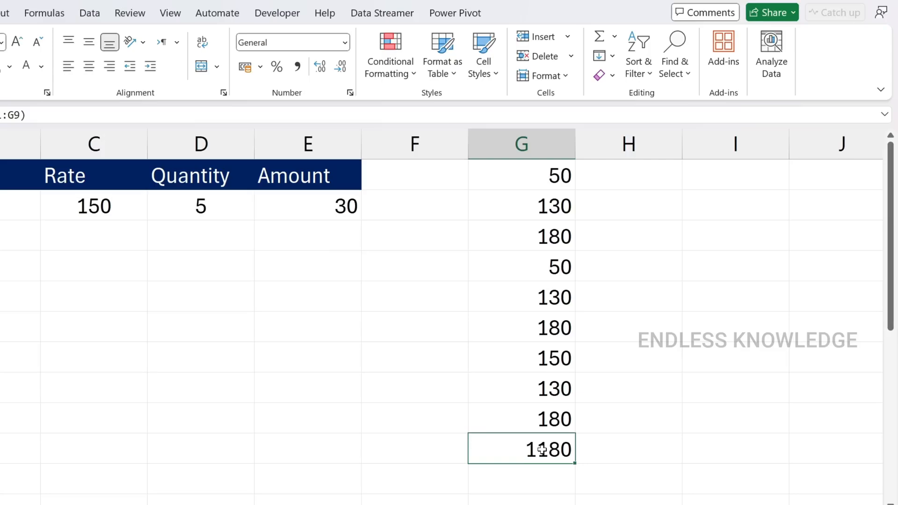
key(Delete)
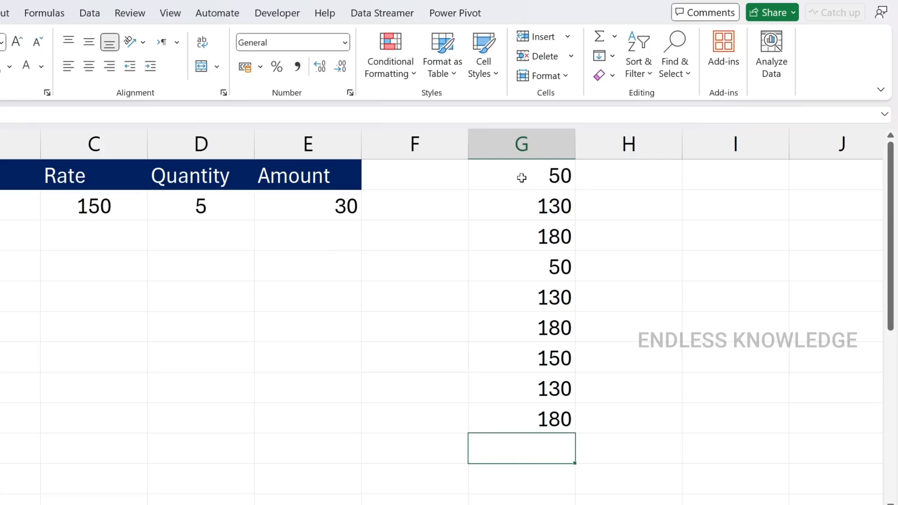
Start an AVERAGE formula in G10 beneath the number list and discard the entry
drag(521, 175, 516, 335)
drag(514, 368, 514, 409)
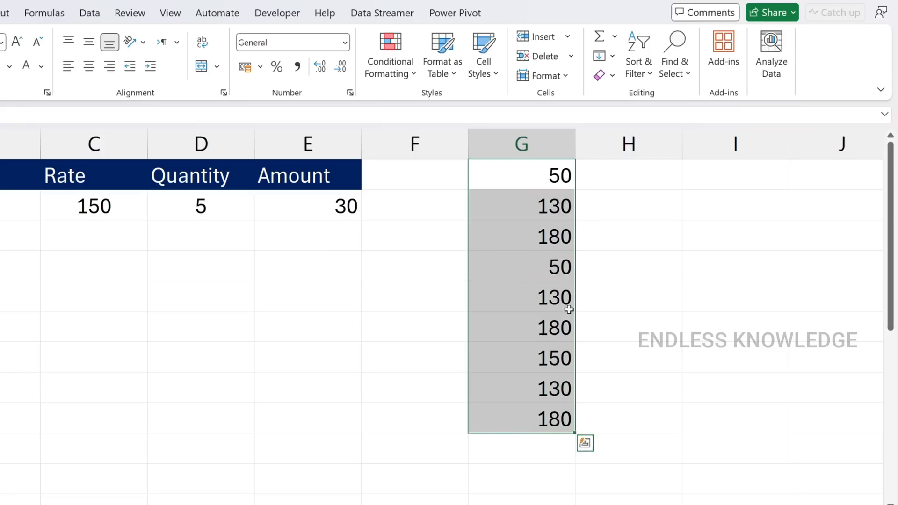
click(527, 446)
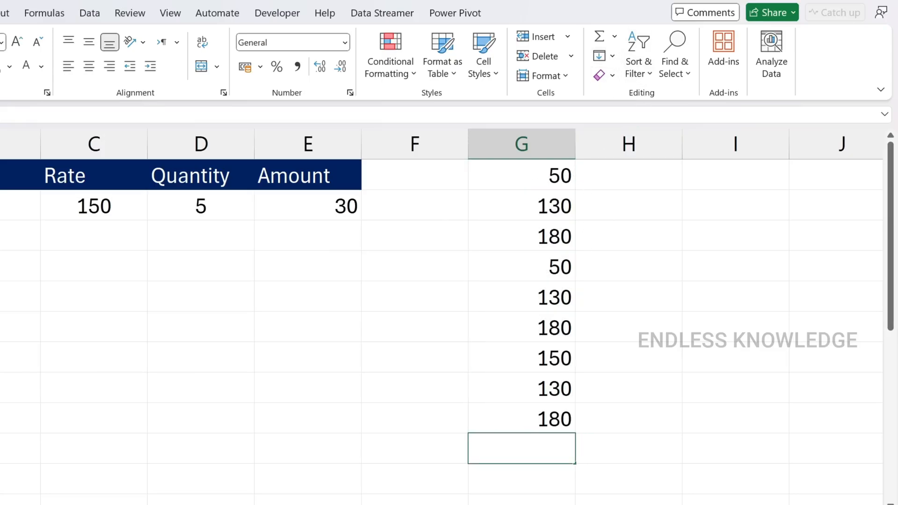
text(=ave)
key(Down)
key(Tab)
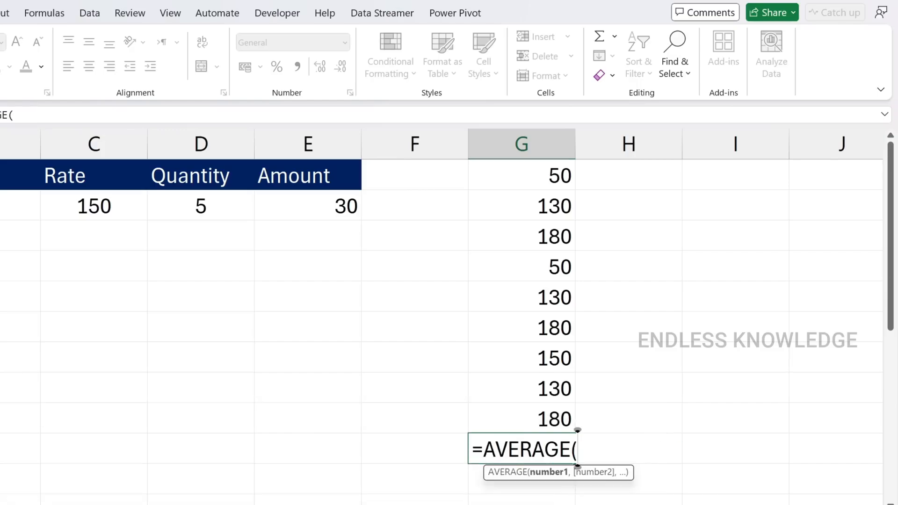
key(Escape)
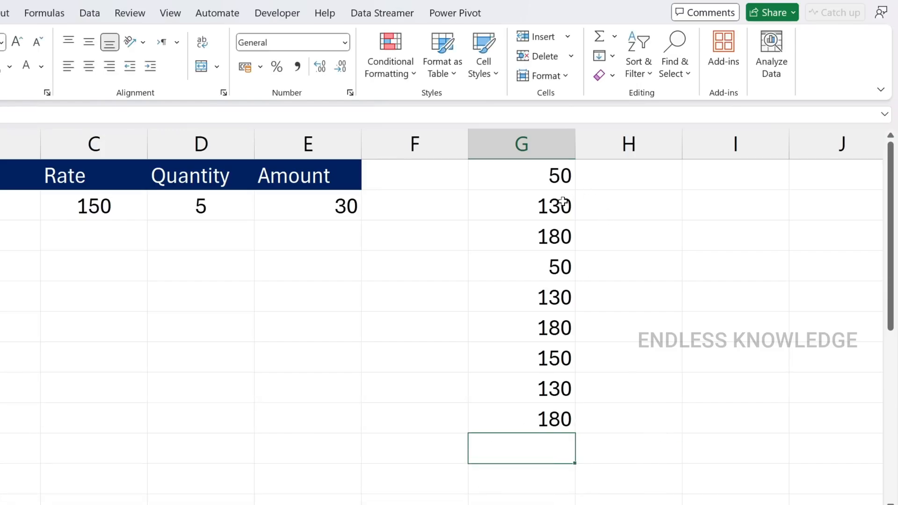
Calculate the average of G1:G9 in G10 with the AutoSum Average function, and clear the result
drag(557, 174, 523, 424)
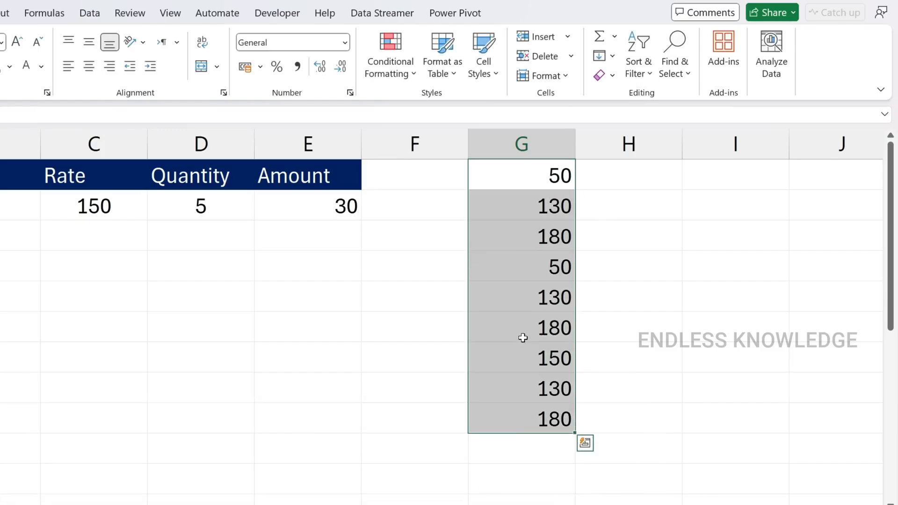
click(614, 36)
click(635, 81)
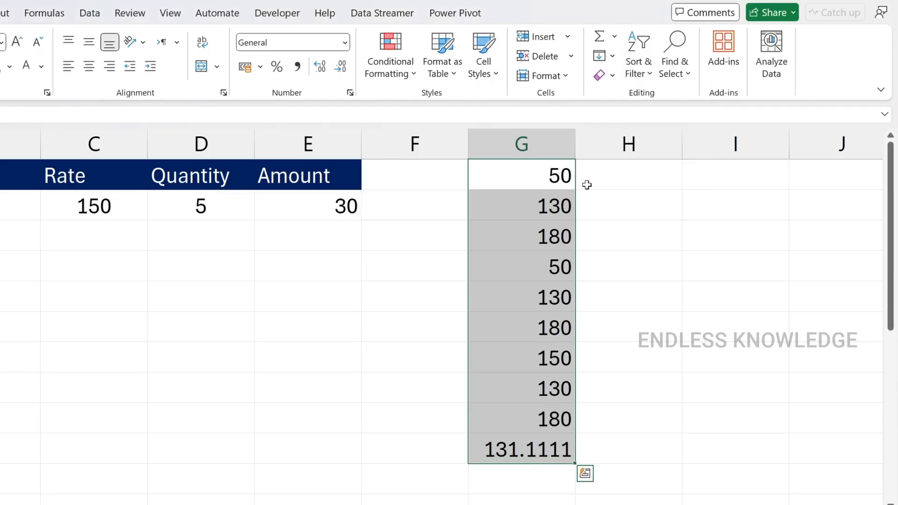
key(Delete)
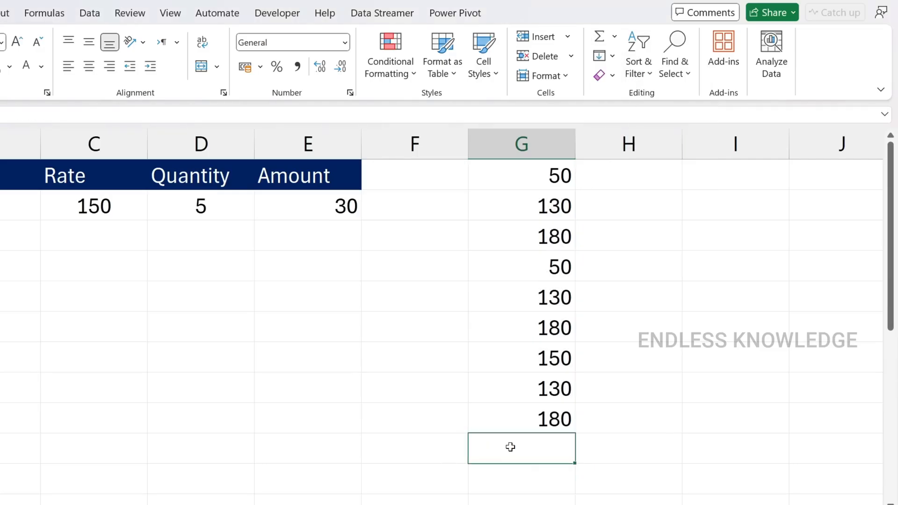
Start an AutoSum Sum formula in the empty cell G10 with the range G1:G9, and cancel it
drag(525, 171, 512, 394)
click(518, 445)
click(615, 37)
click(615, 58)
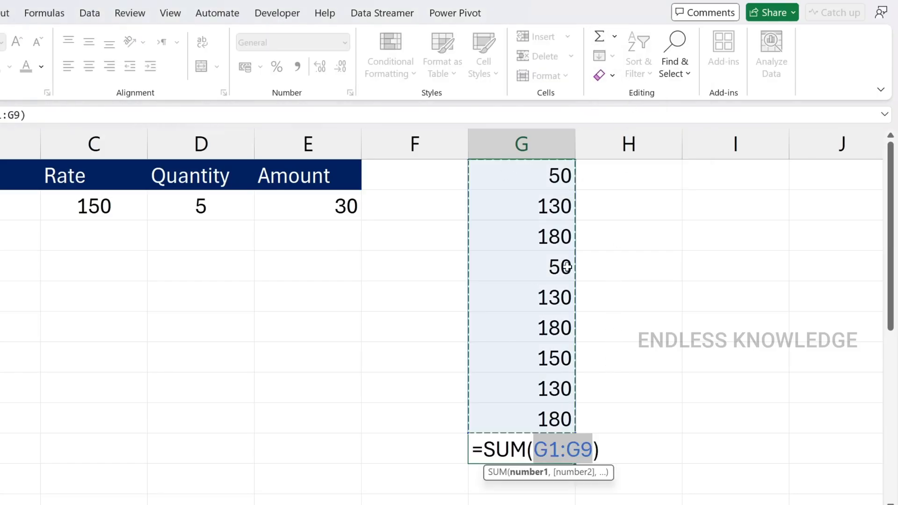
key(Escape)
Find the largest number in G1:G9 with the AutoSum Max function, and clear the result from G10
drag(527, 181, 519, 413)
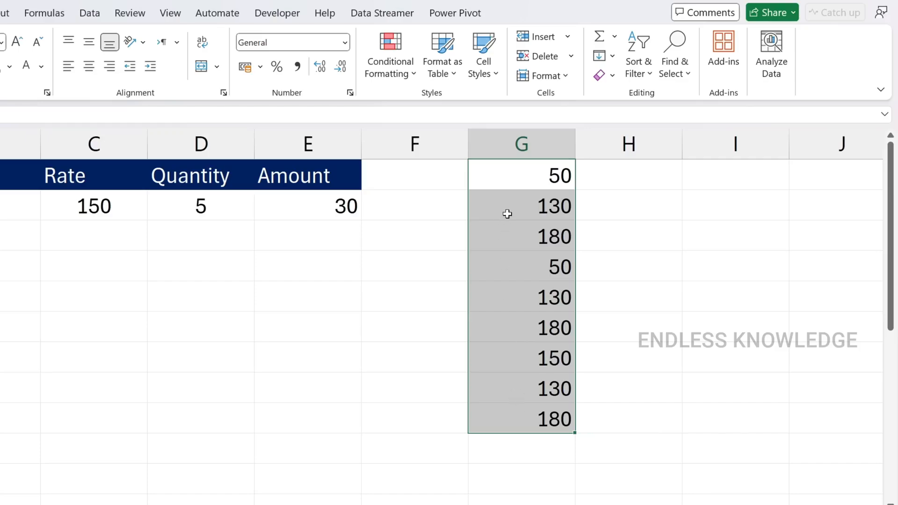
click(613, 36)
click(626, 126)
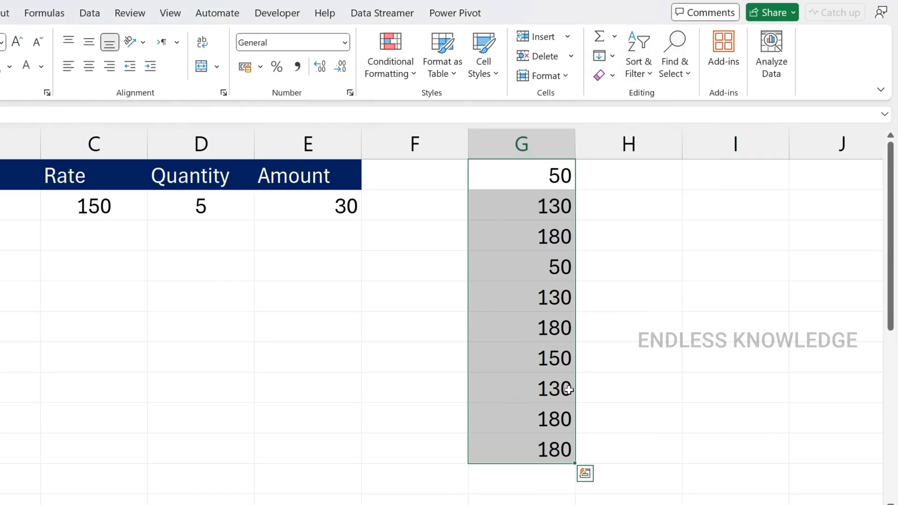
click(531, 451)
click(543, 421)
click(533, 450)
key(Delete)
Find the smallest number in G1:G9 with the AutoSum Min function, and clear the result from G10
drag(536, 185, 508, 423)
click(614, 37)
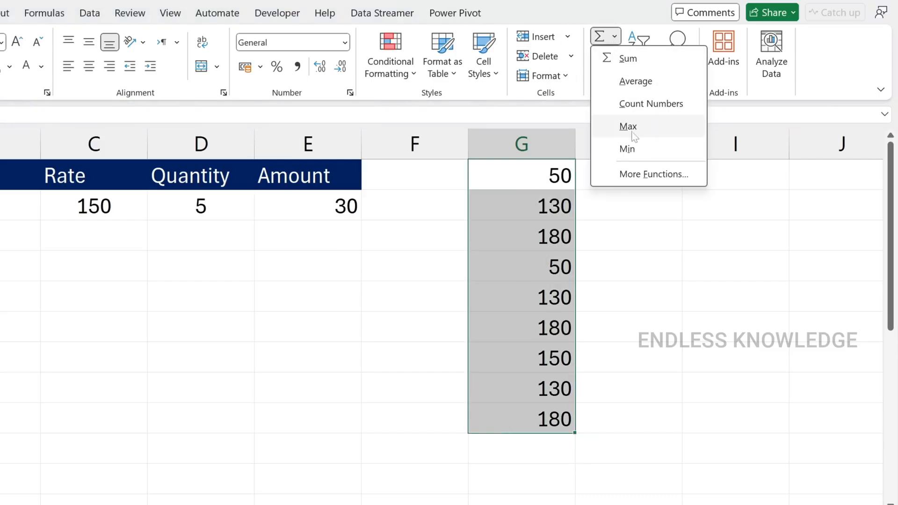
click(626, 148)
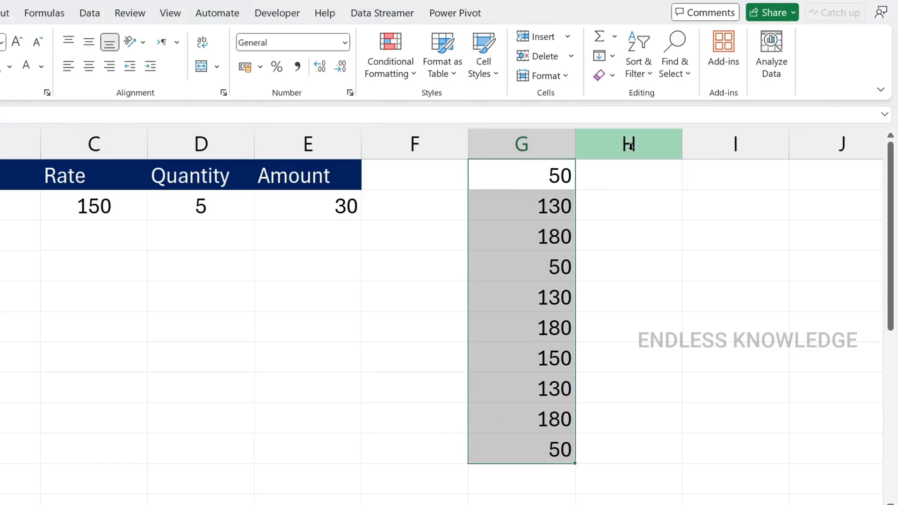
click(525, 456)
key(Delete)
Count the numeric entries in G1:G9 with AutoSum's Count Numbers function, and clear the result from G10
drag(515, 184, 521, 417)
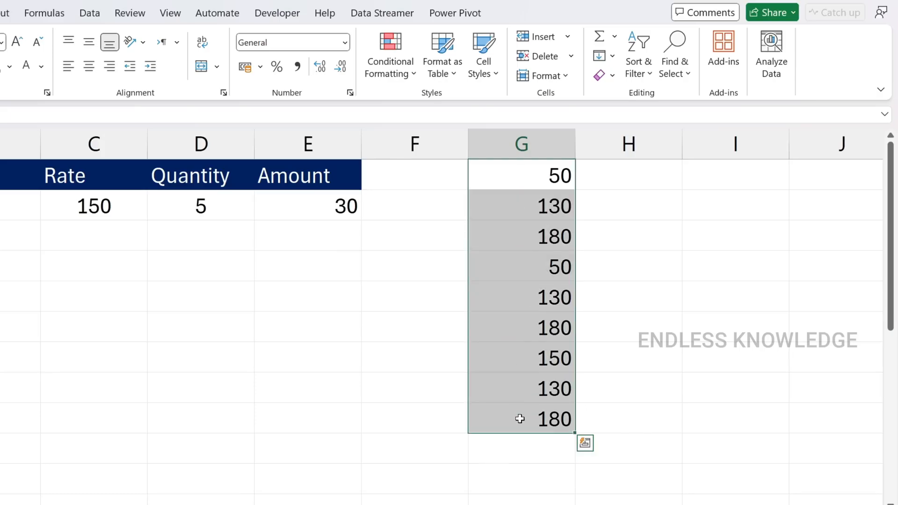
click(614, 36)
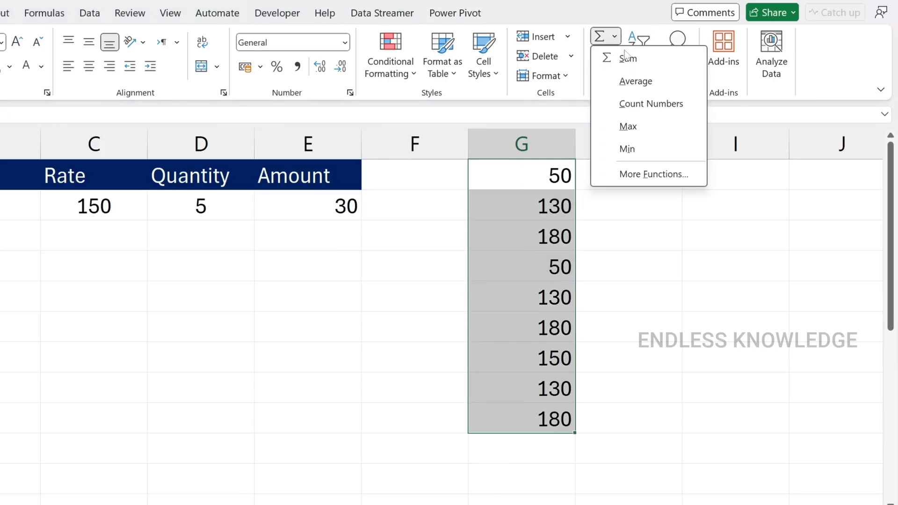
click(631, 103)
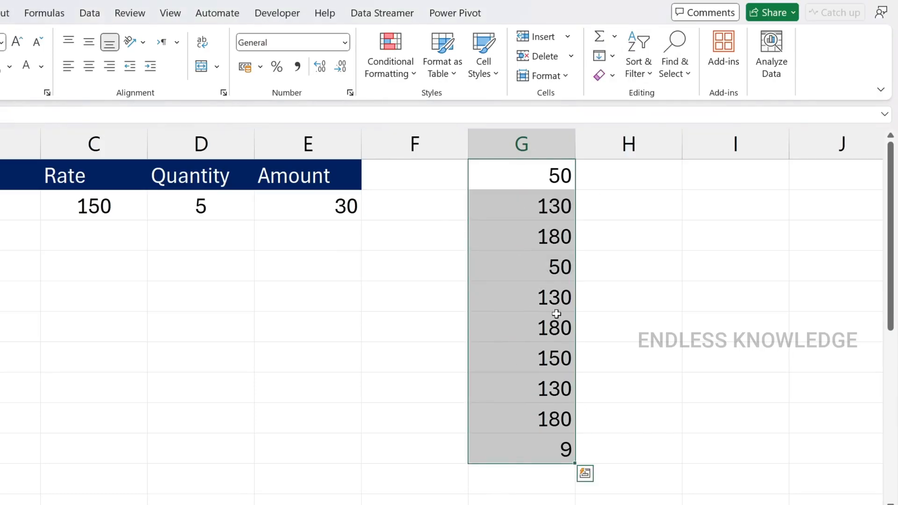
click(530, 460)
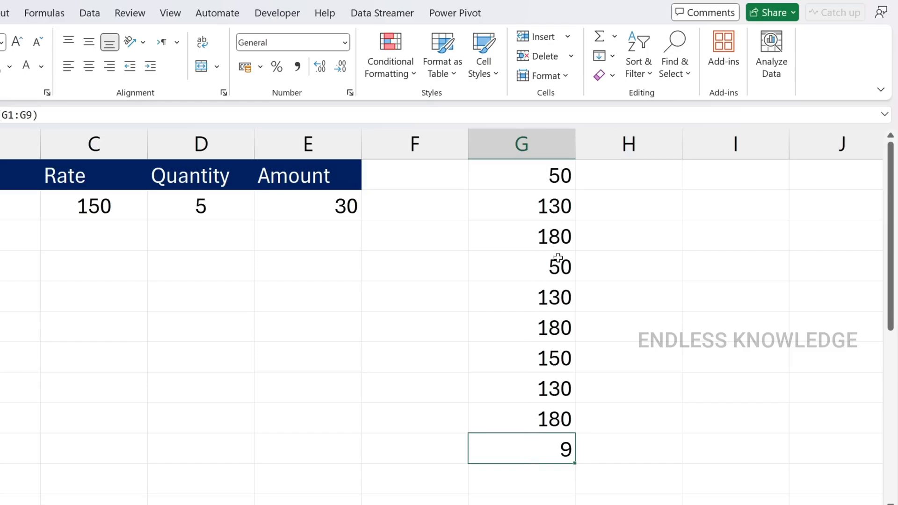
key(Delete)
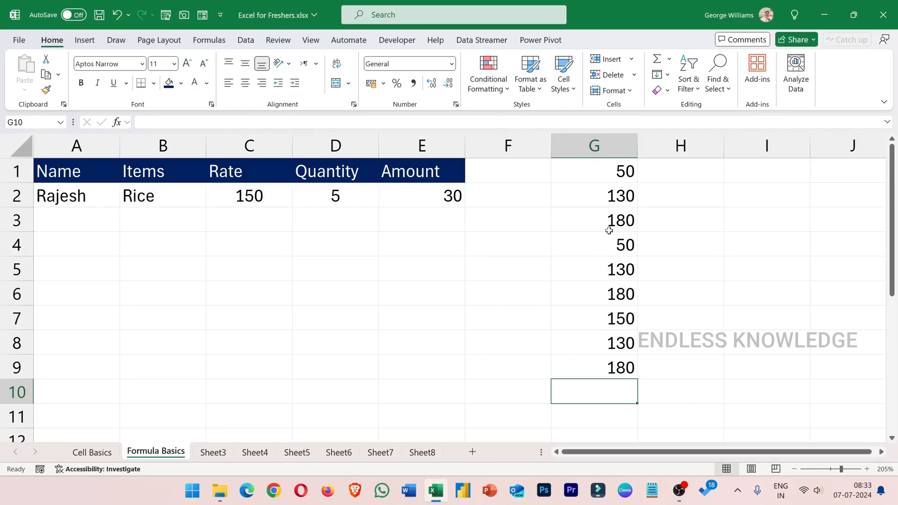
Copy the status bar sum of G1:G2, paste it into cell E8, and clear the pasted value
click(597, 169)
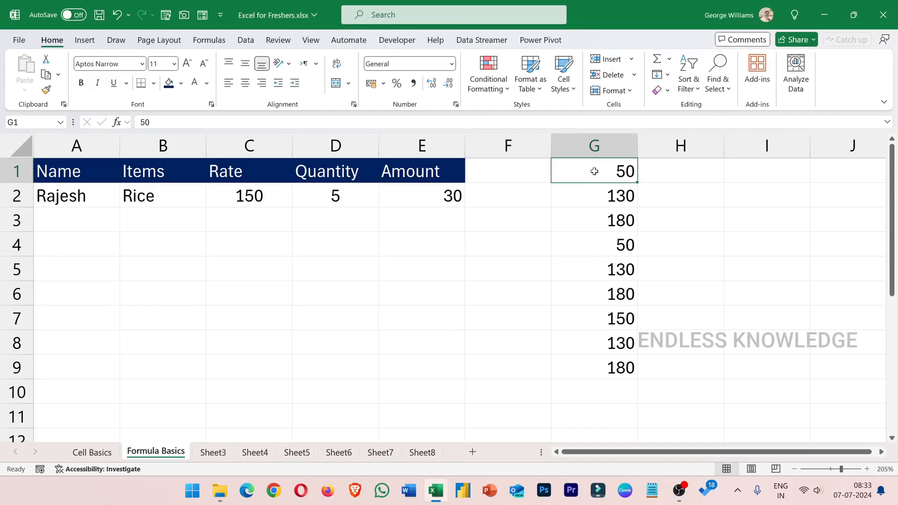
mouse_move(594, 182)
mouse_down()
mouse_move(587, 349)
mouse_move(600, 186)
mouse_up()
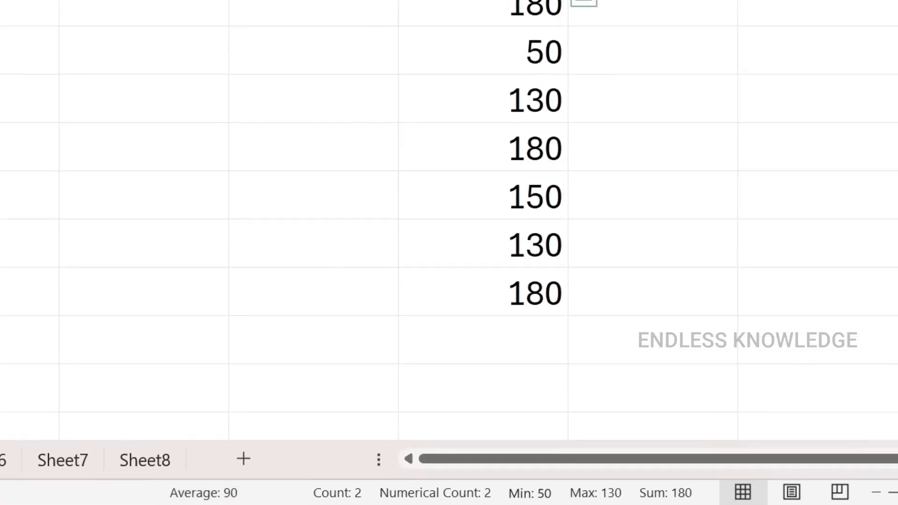
click(671, 501)
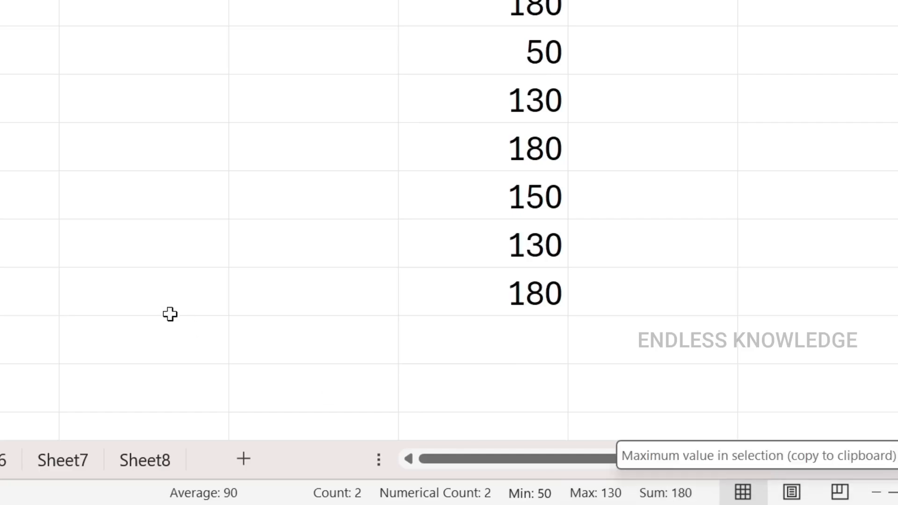
click(172, 241)
text(180)
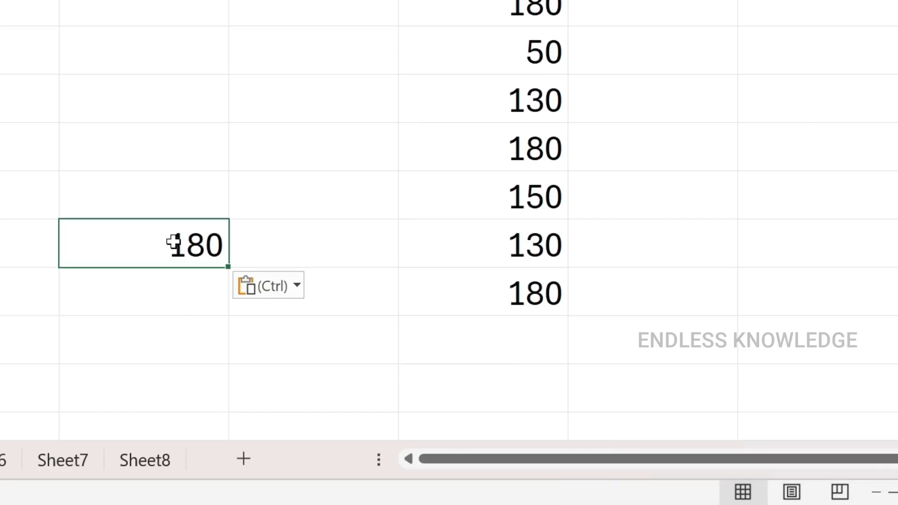
key(Delete)
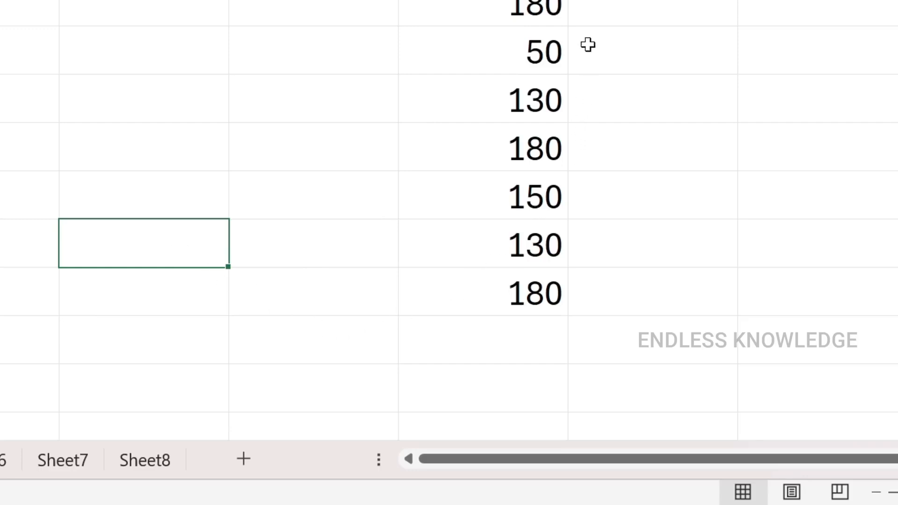
Examine the status bar's average, count, minimum, maximum and sum for the numbers in G1:G9
drag(481, 1, 478, 300)
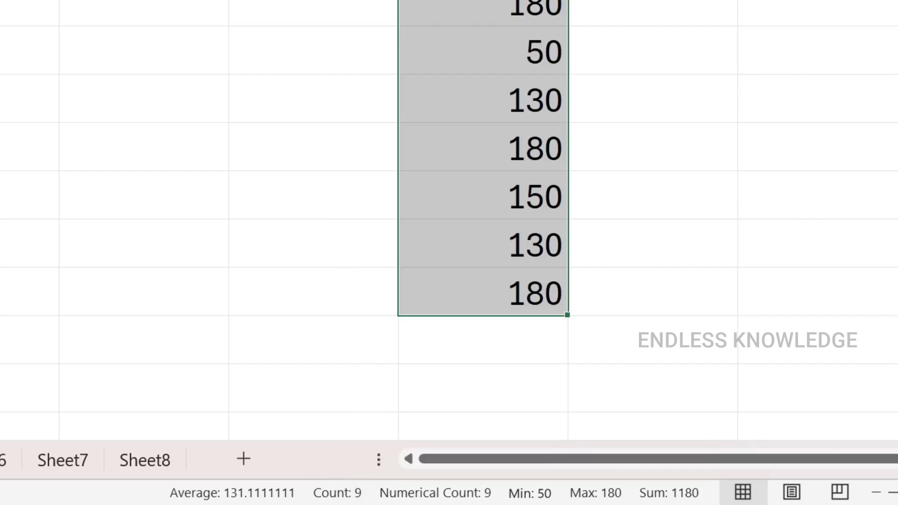
click(433, 43)
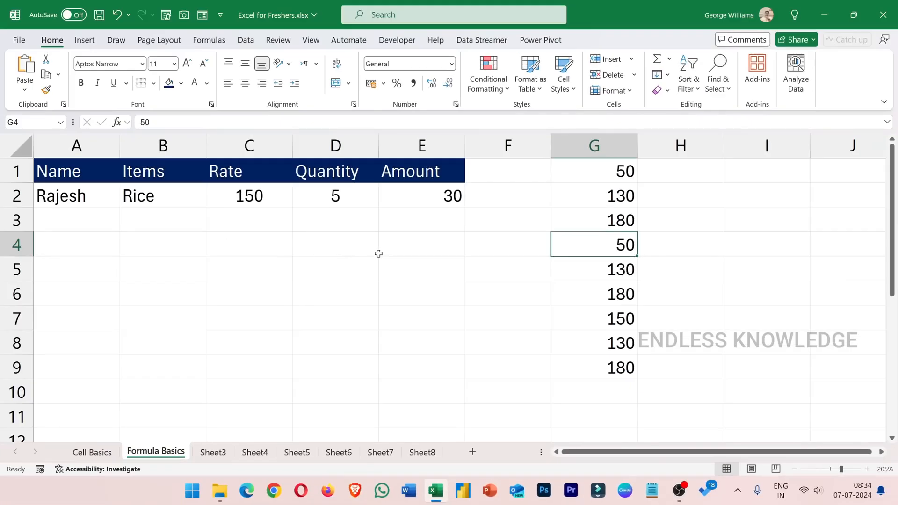
Calculate =50+250-45*2/5+546 in cell C4, and clear the result
click(247, 240)
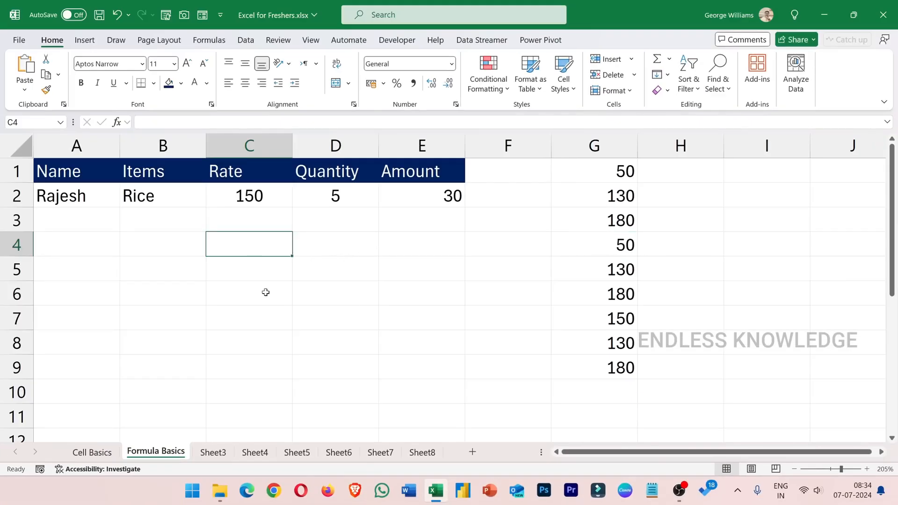
text(=5)
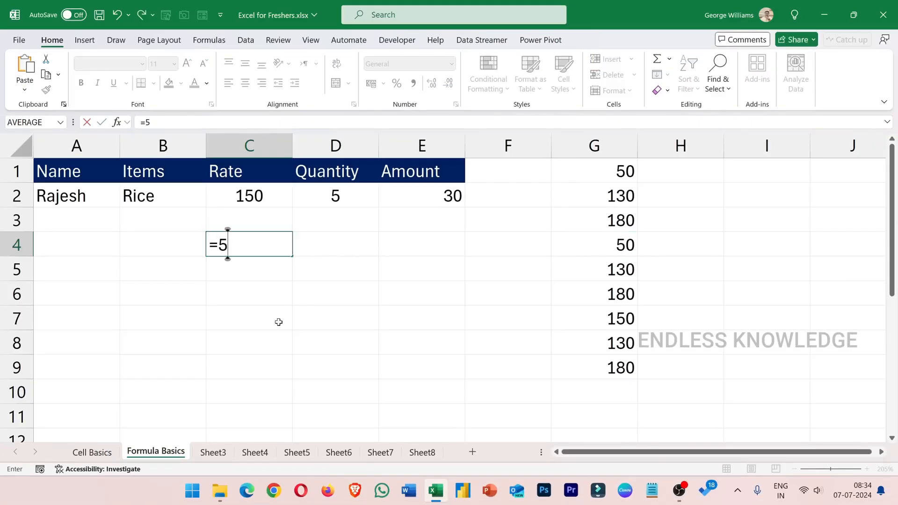
text(0+25)
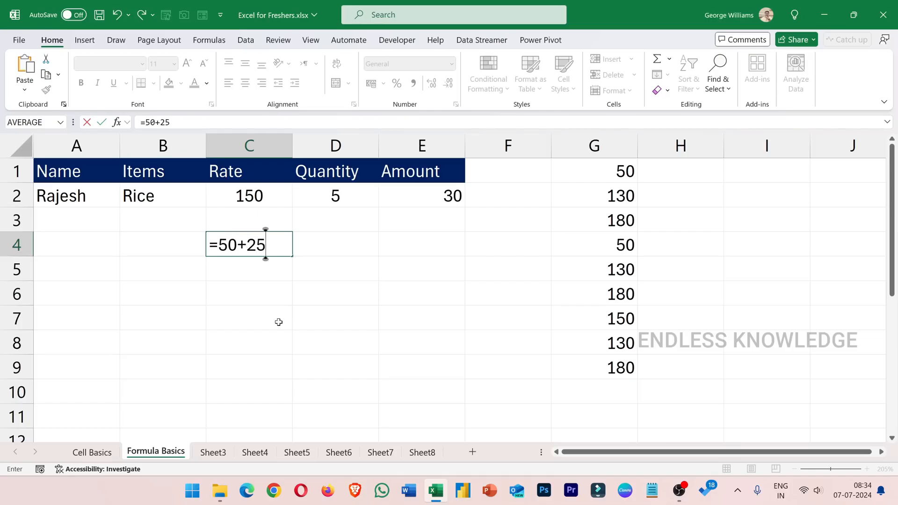
text(0-45)
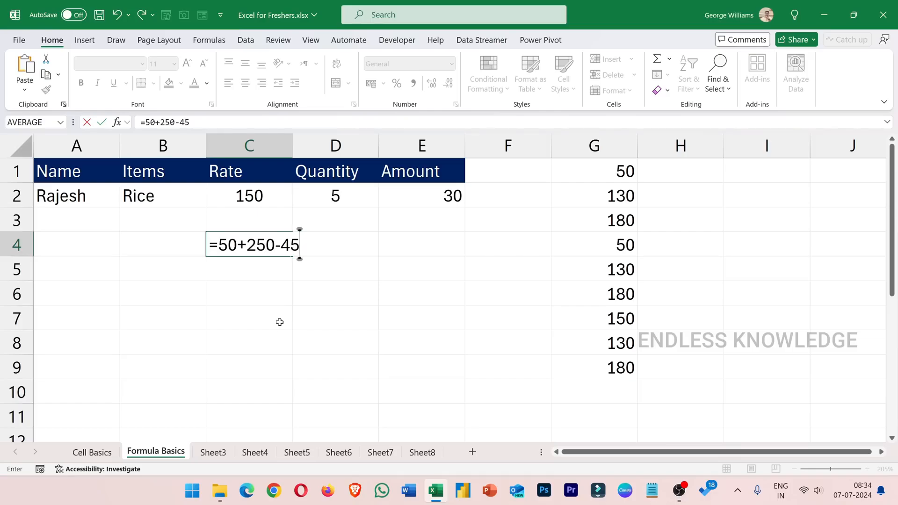
text(-*)
key(BackSpace)
key(BackSpace)
text(*2/5+546)
key(Return)
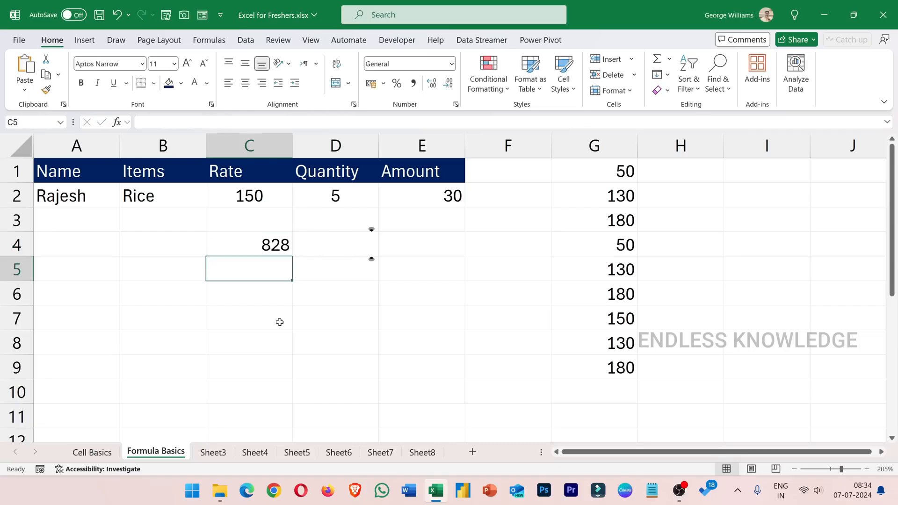
click(271, 248)
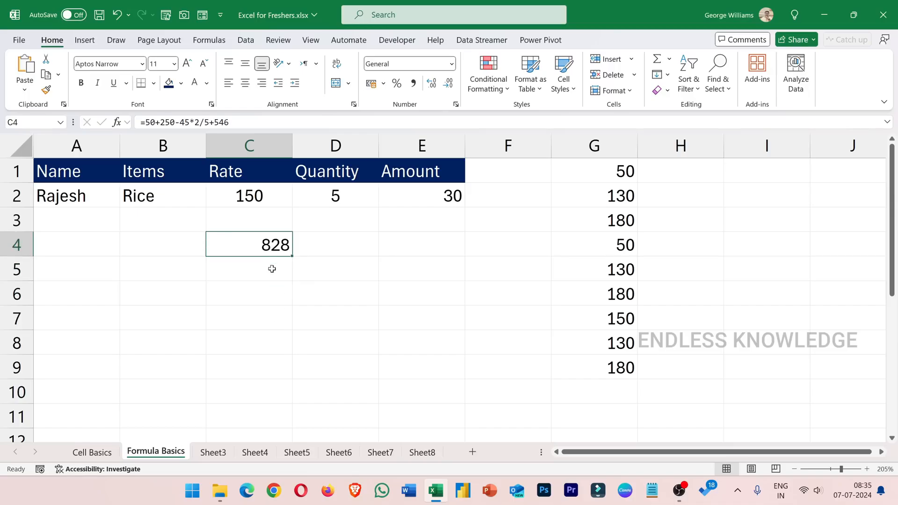
key(Delete)
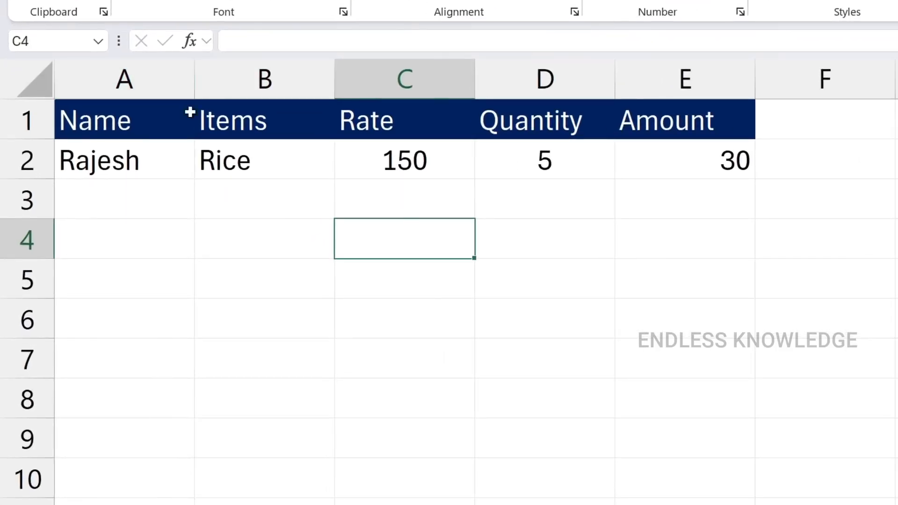
Name the Rate value cell C2 "rate", and reselect the cell to check its name
click(406, 169)
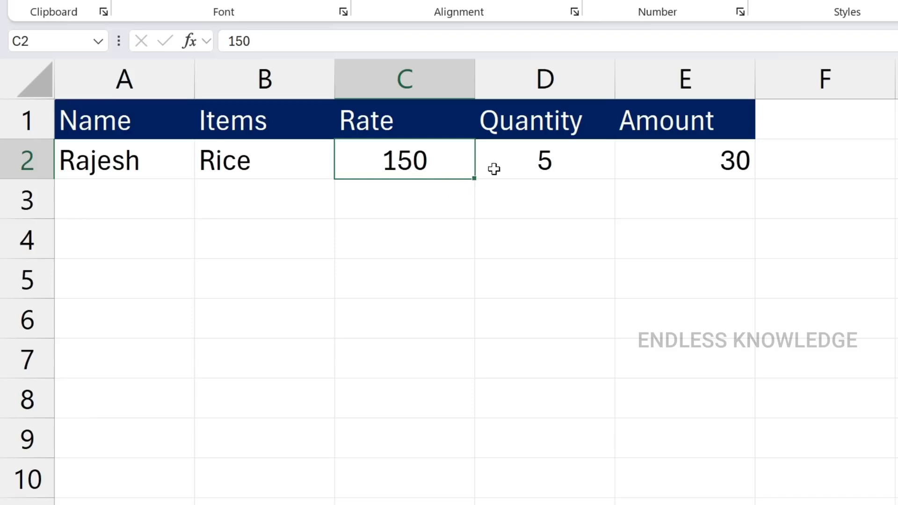
click(508, 166)
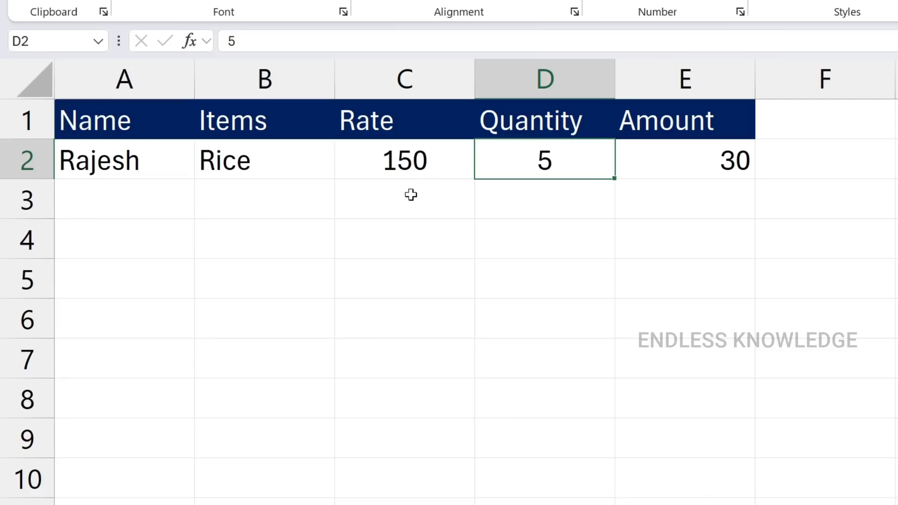
click(400, 164)
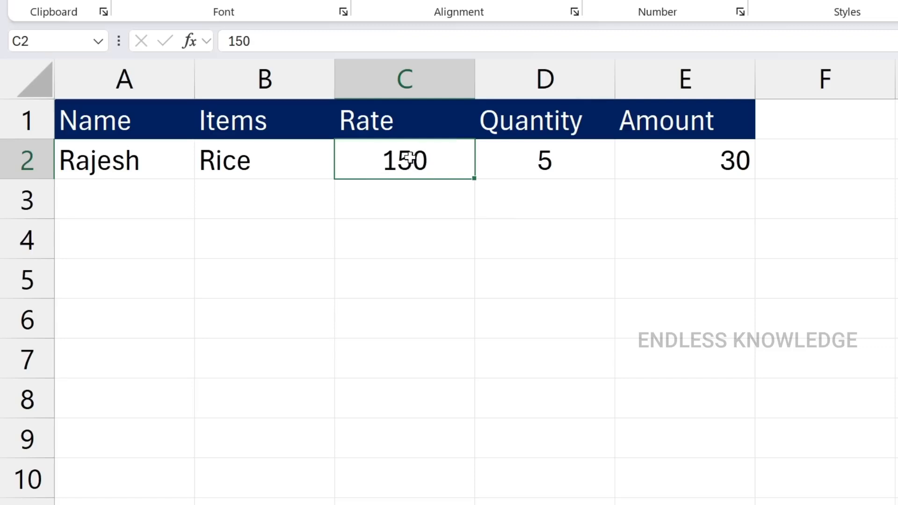
click(37, 42)
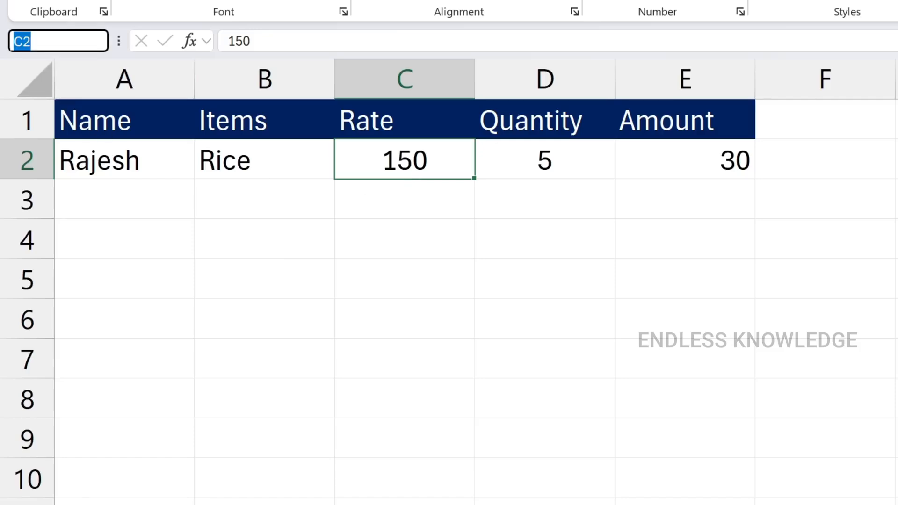
text(rate)
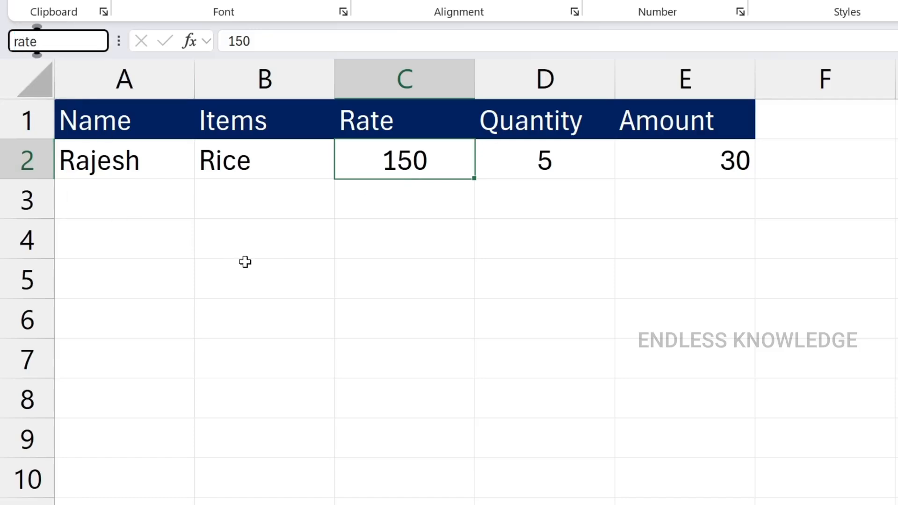
key(Return)
click(413, 206)
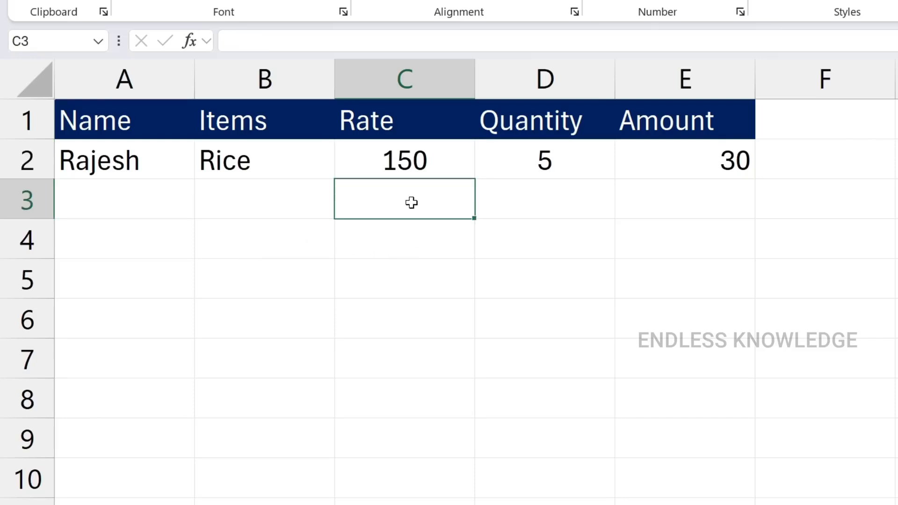
click(406, 161)
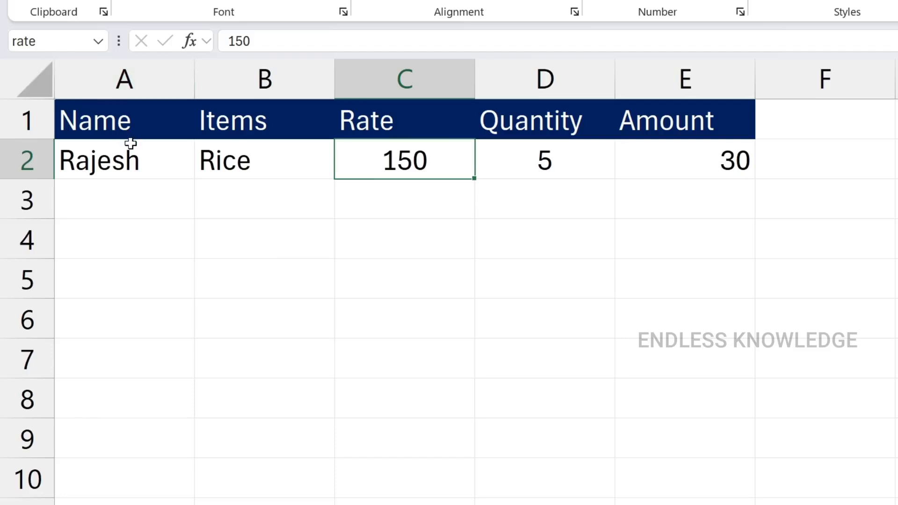
Name the Quantity value cell D2 "quantity"
click(523, 152)
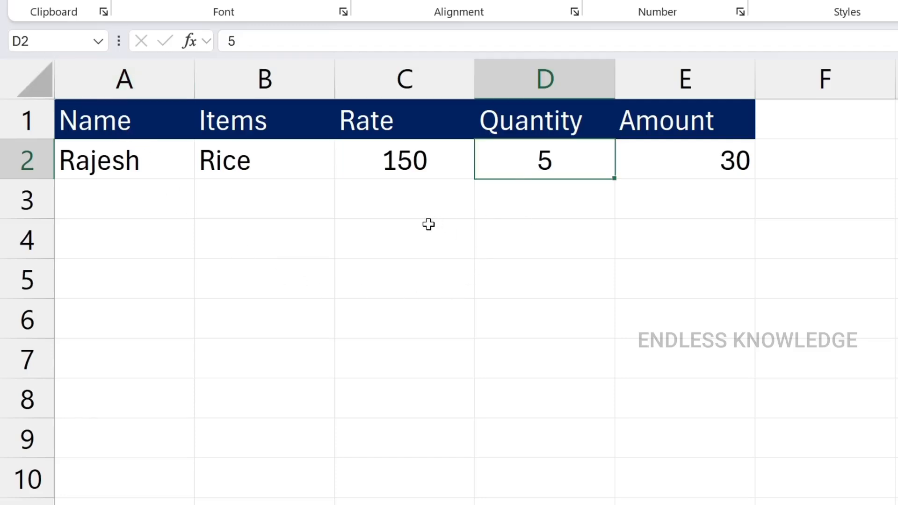
click(28, 41)
text(quantity)
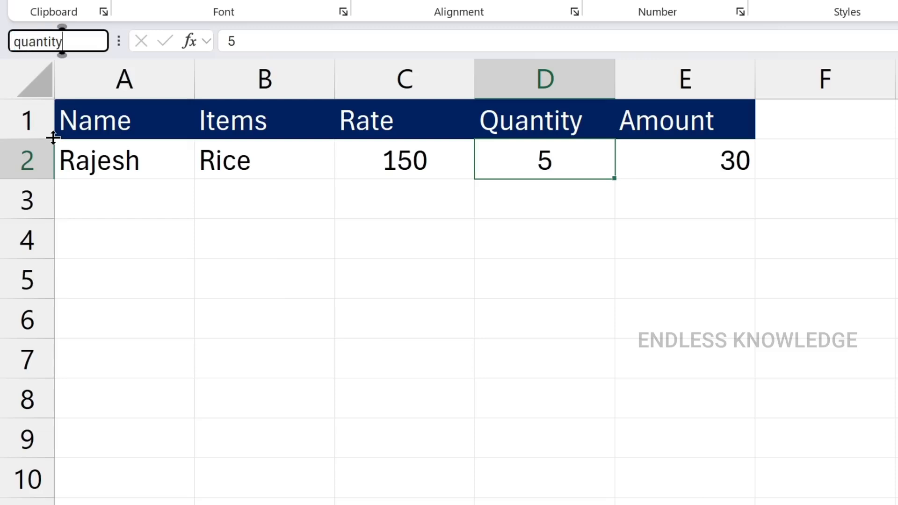
key(Return)
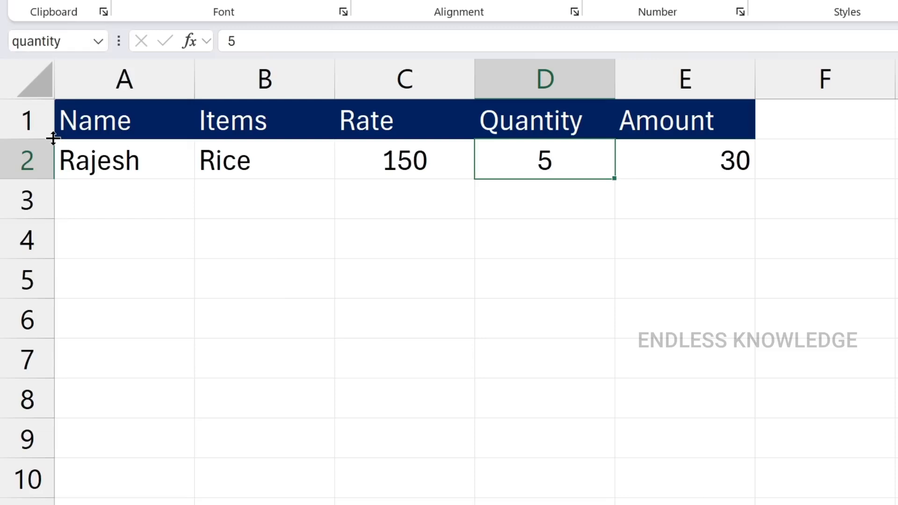
Replace the Amount formula in E2 with =rate*quantity, using the two named cells
click(664, 166)
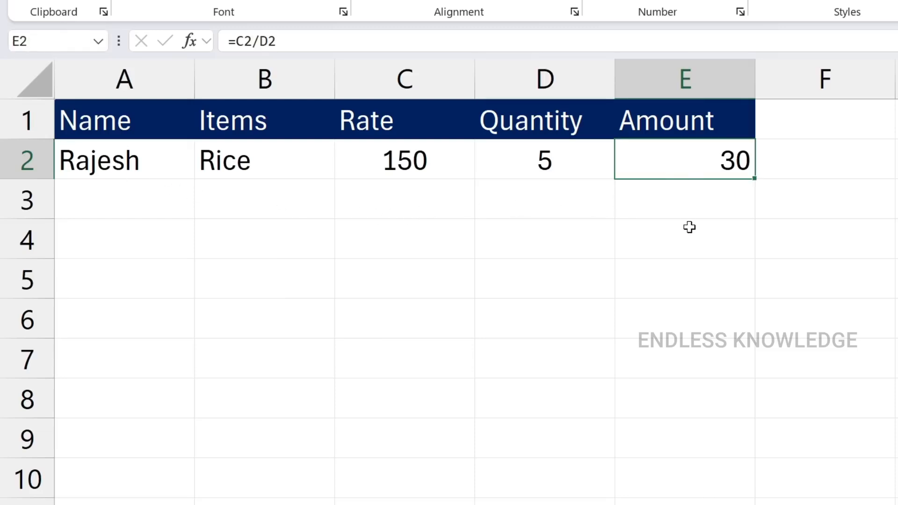
key(Delete)
text(=)
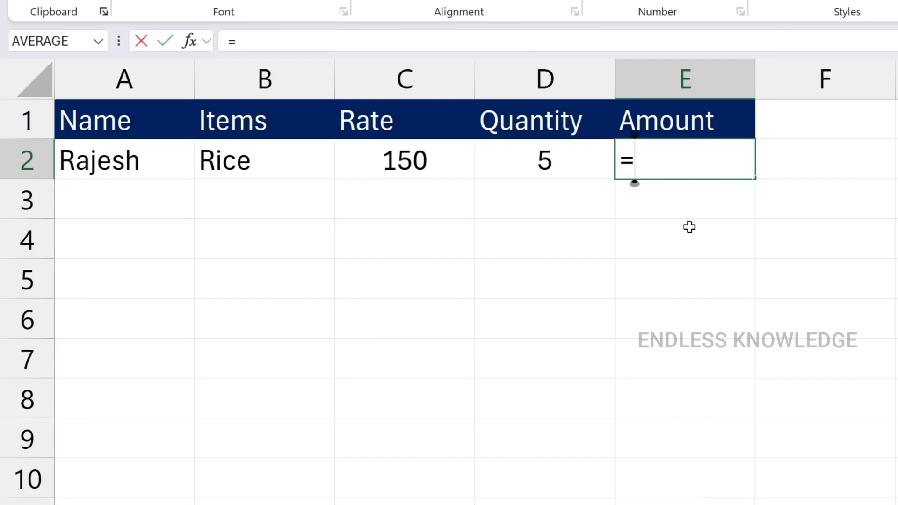
text(ra)
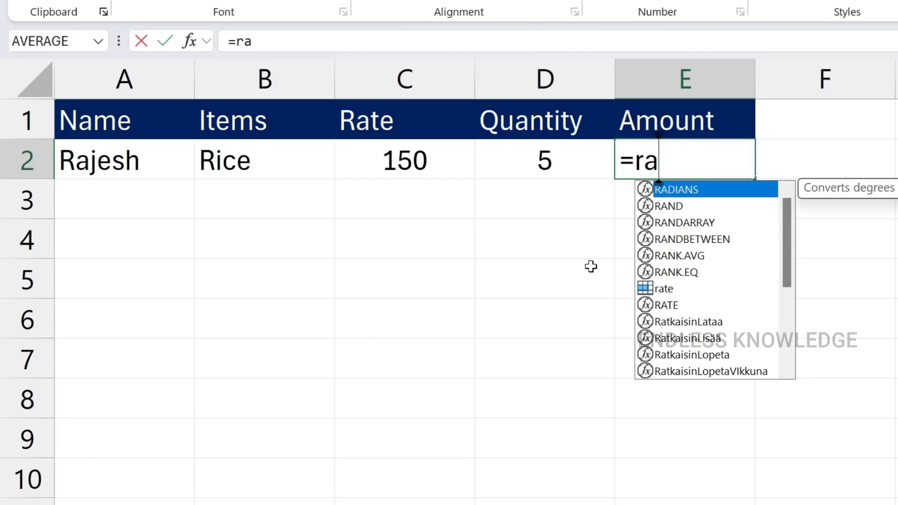
key(Down)
key(Down)
key(Down)
key(Down)
key(Down)
key(Down)
key(Tab)
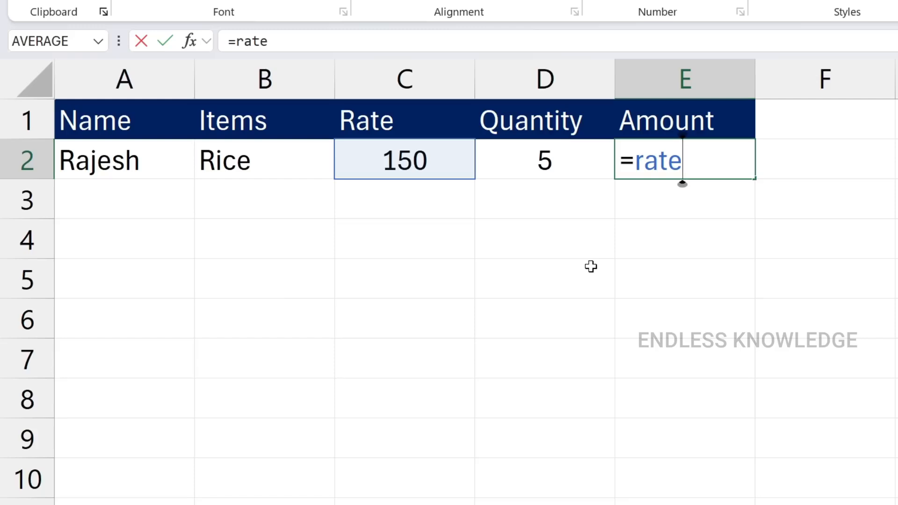
text(*q)
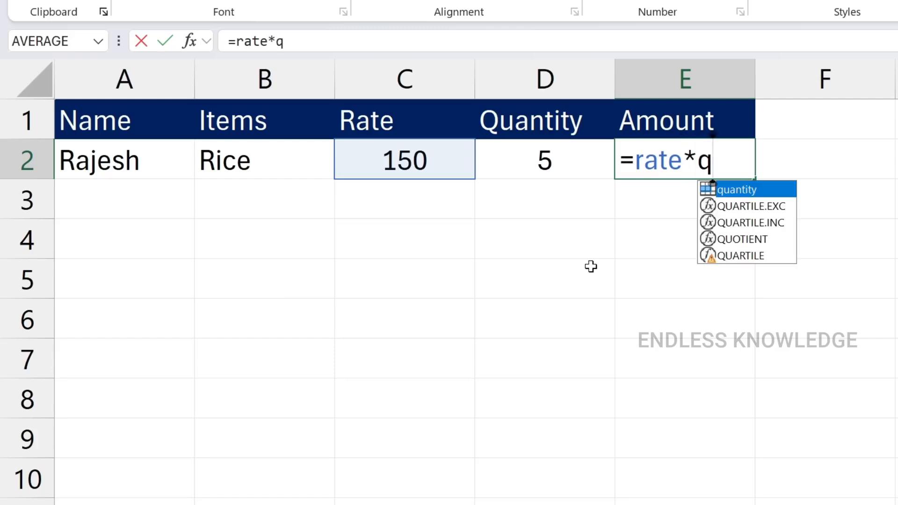
key(Tab)
key(Return)
key(Up)
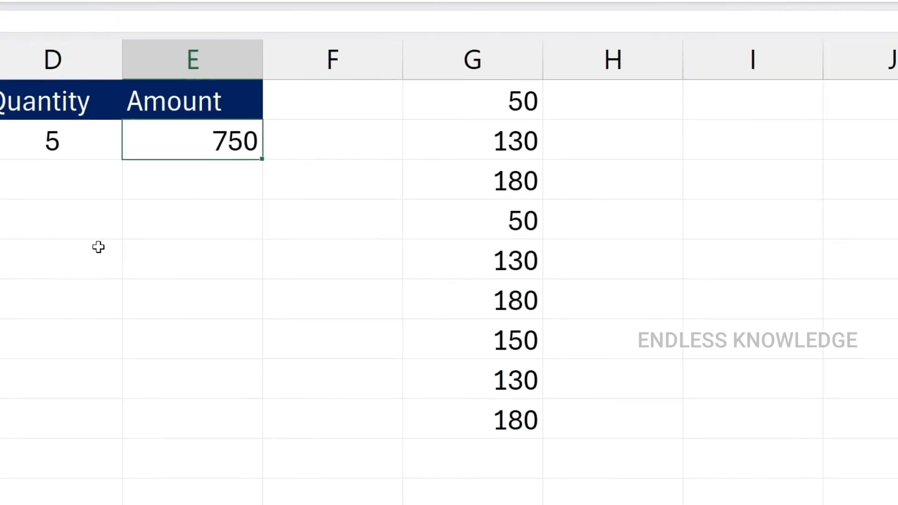
Name the number range G1:G9 "sales_data", and reselect the range to check its name
drag(457, 95, 442, 420)
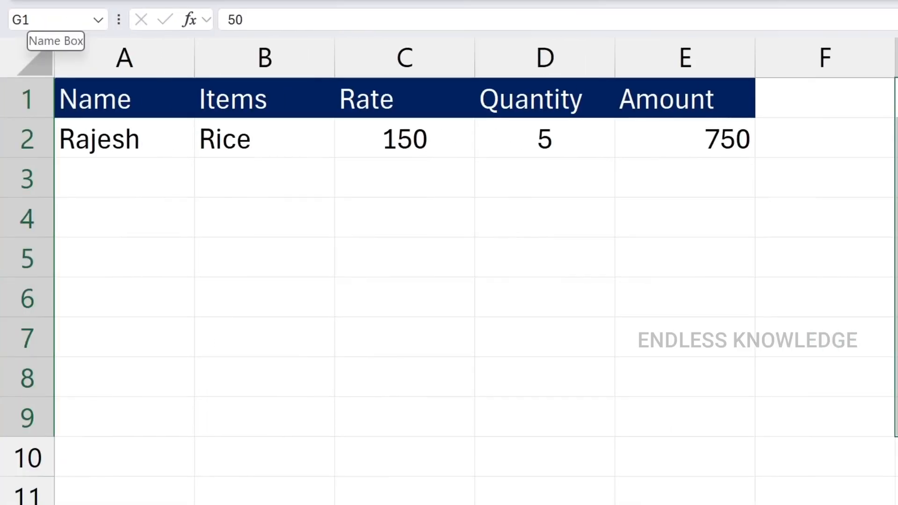
click(34, 20)
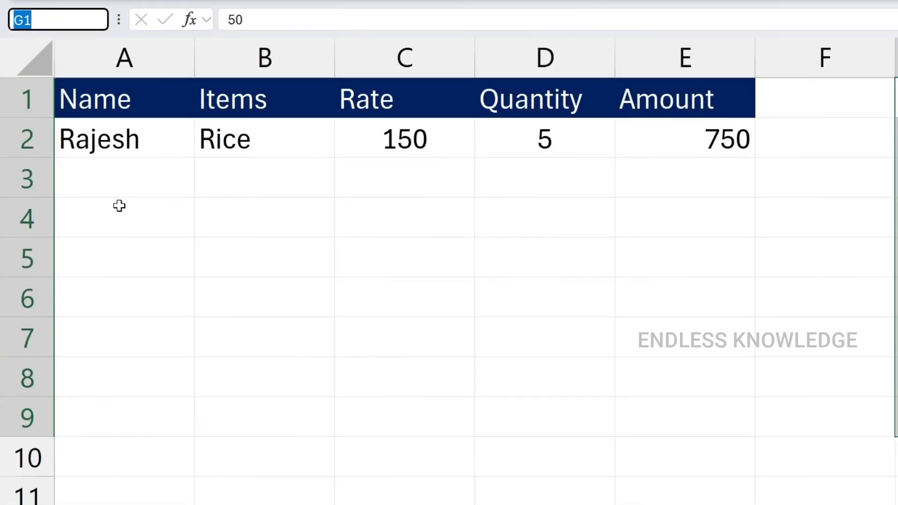
text(sales)
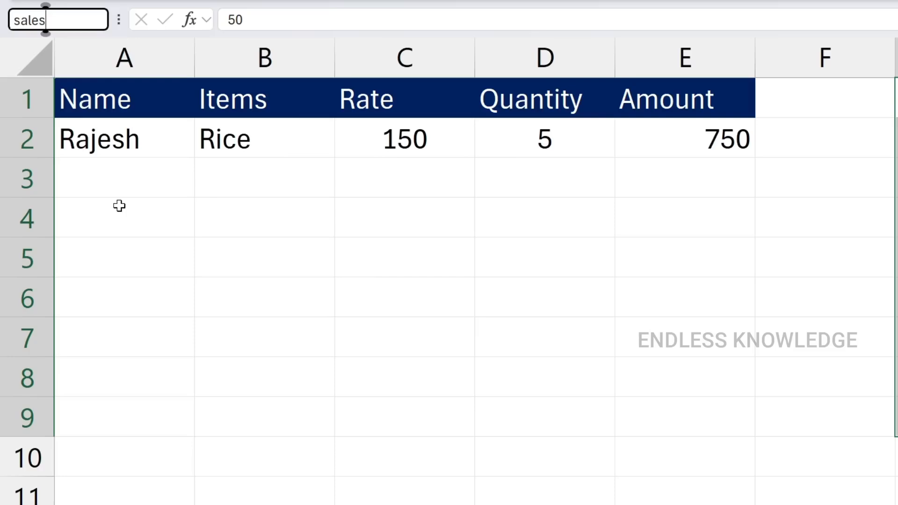
text(_data)
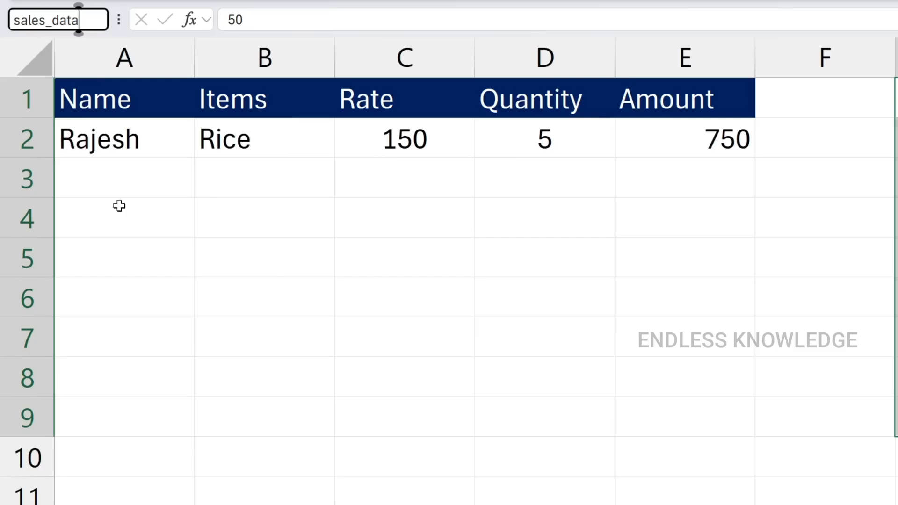
key(Return)
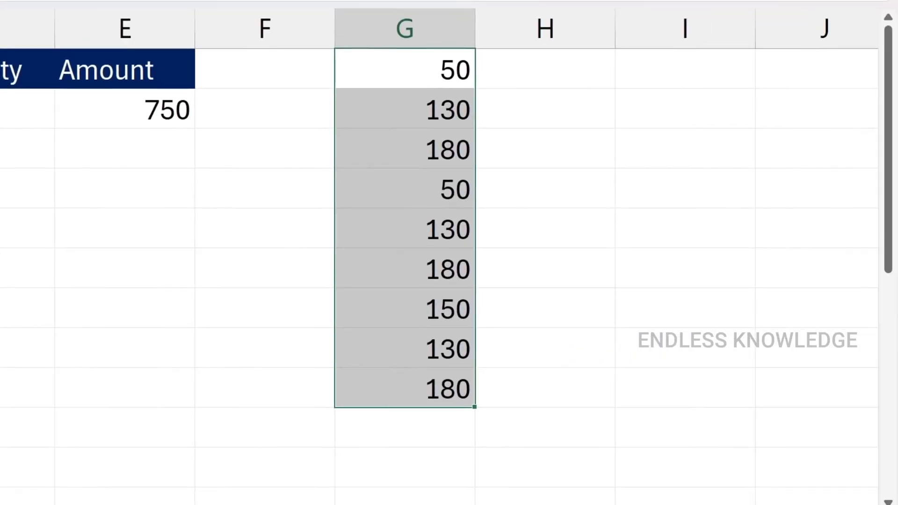
click(14, 188)
drag(398, 66, 401, 400)
On a blank worksheet, total the named range in cell C4 with =SUM(sales_data)
key(shift+F11)
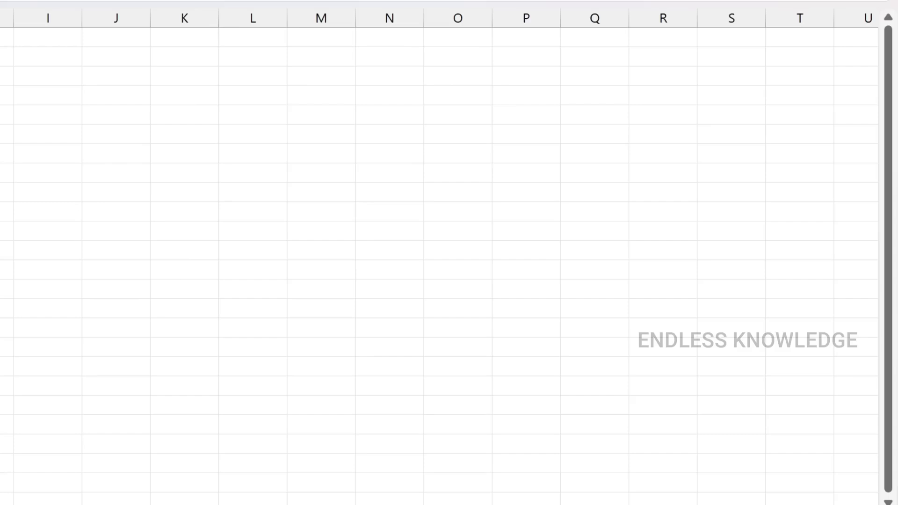
text(=sum)
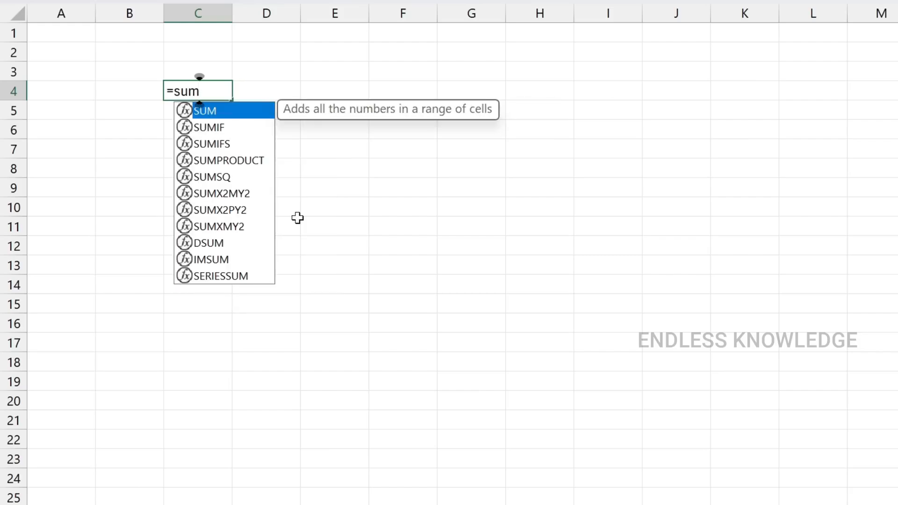
text(()
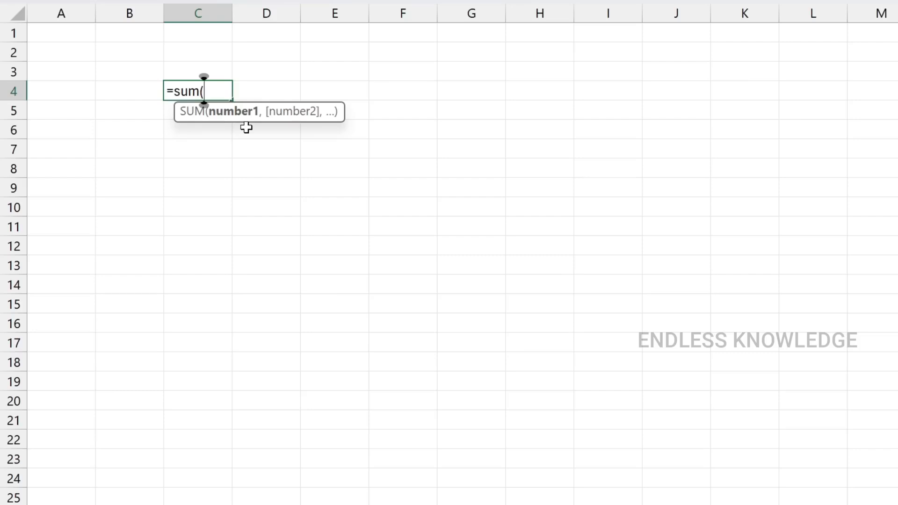
text(sal)
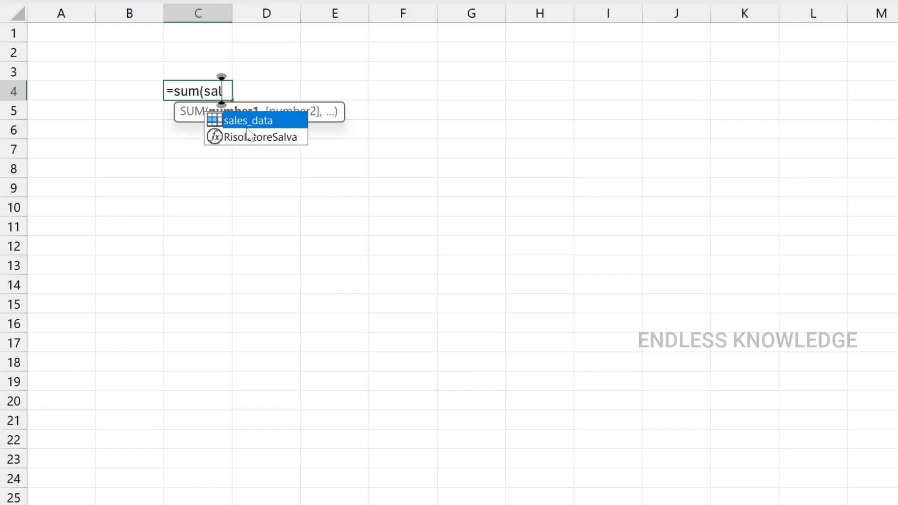
key(Tab)
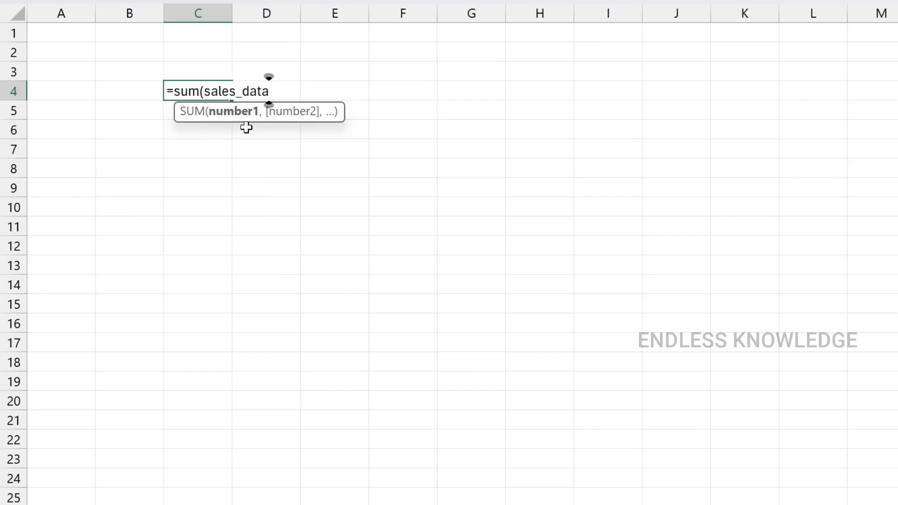
text())
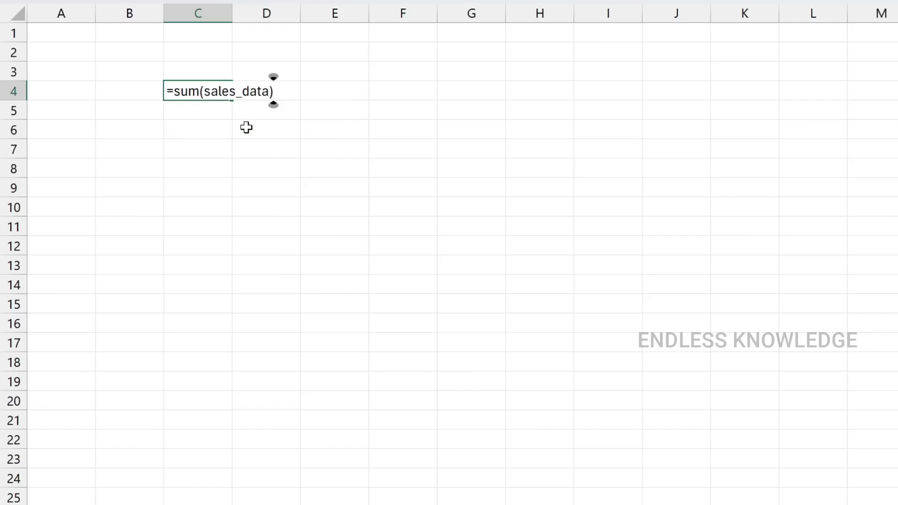
key(Return)
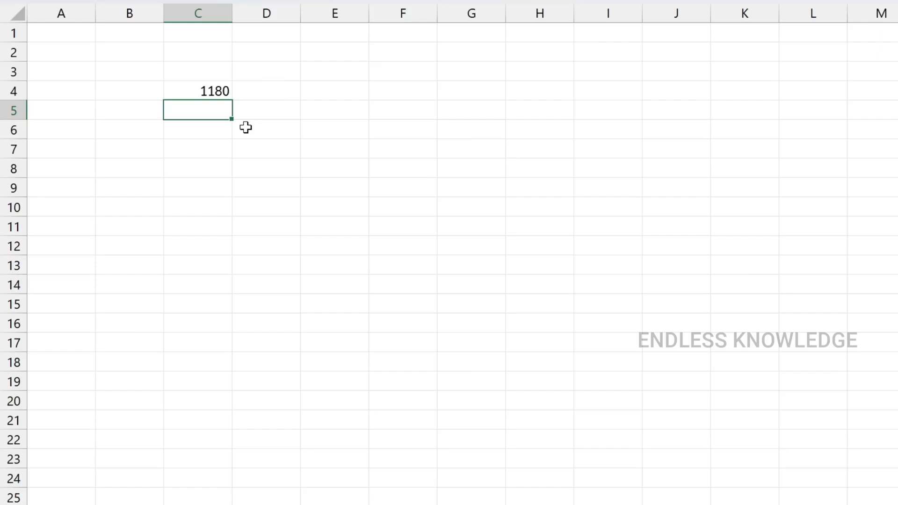
Change the formula in cell C4 from SUM to AVERAGE of the sales_data range, and reselect the cell
double_click(207, 91)
double_click(189, 91)
text(avera(sales_data)
key(Return)
click(202, 90)
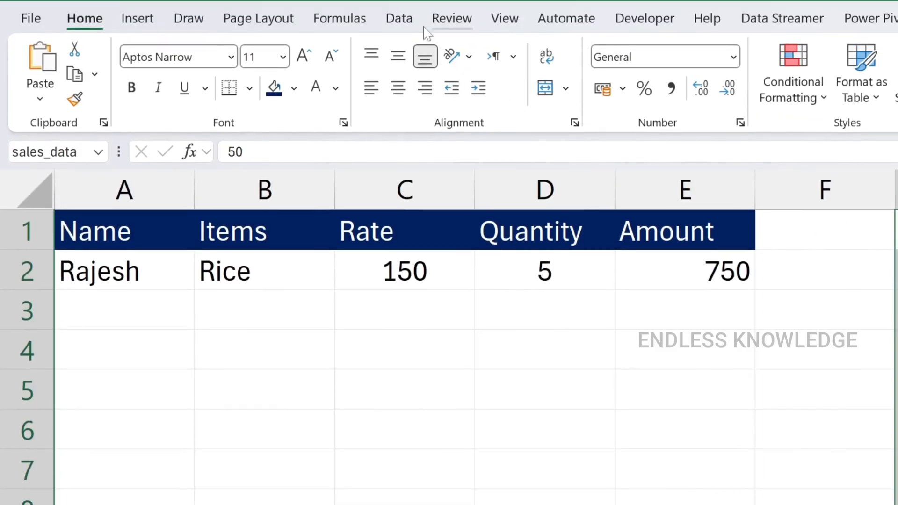
Review the workbook's defined names in the Name Manager and inspect the cell reference of the name "quantity" without changing it
click(350, 19)
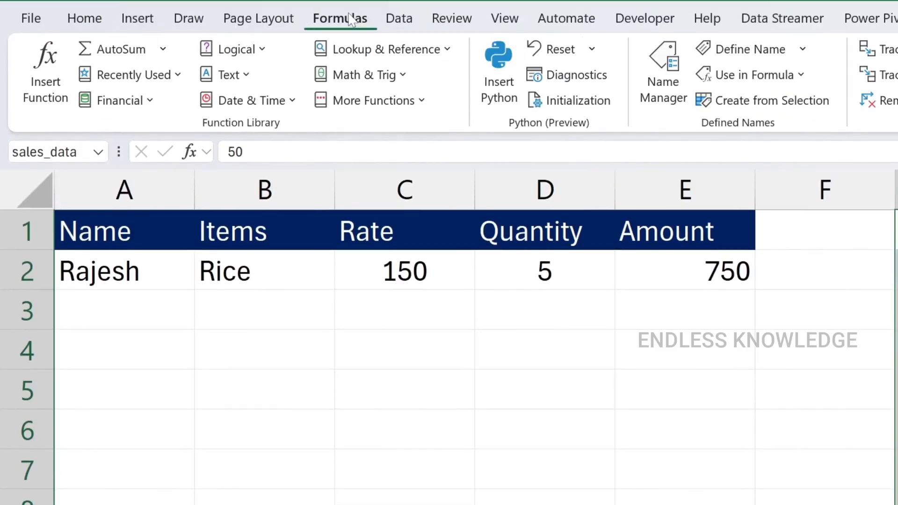
click(663, 98)
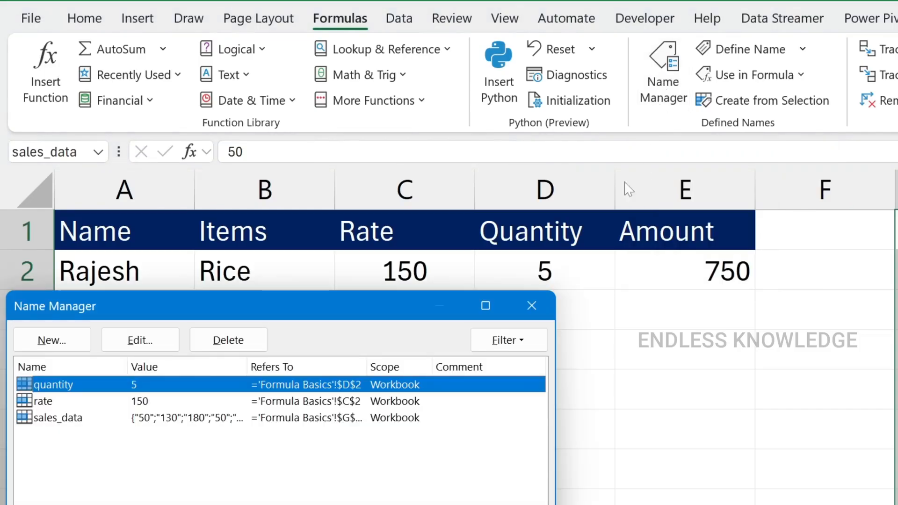
drag(356, 318, 725, 224)
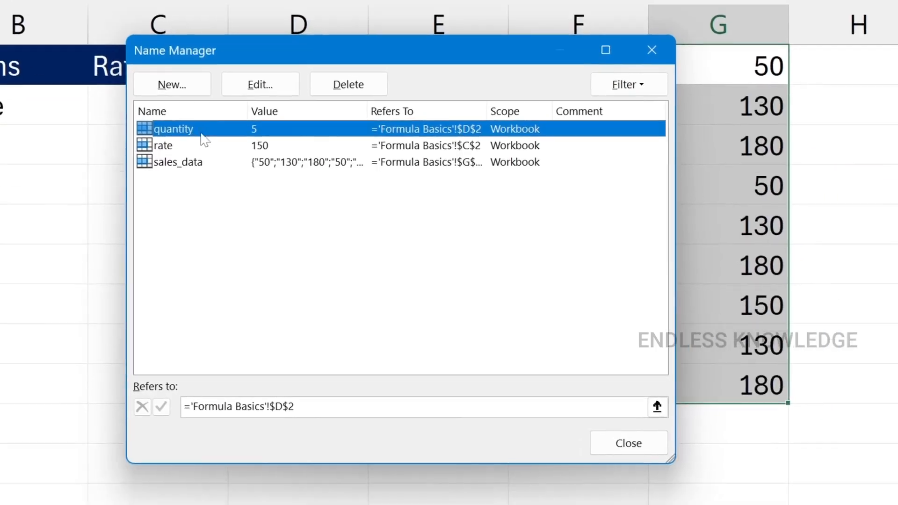
click(255, 88)
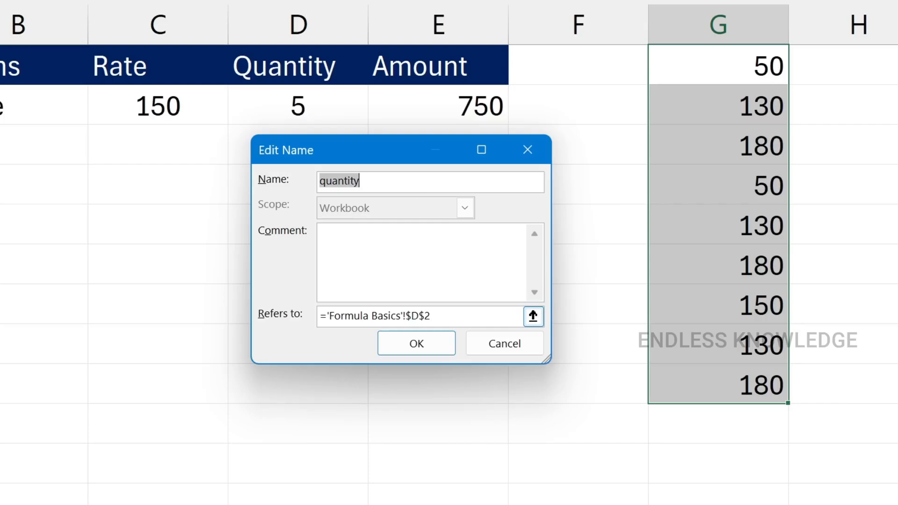
click(431, 316)
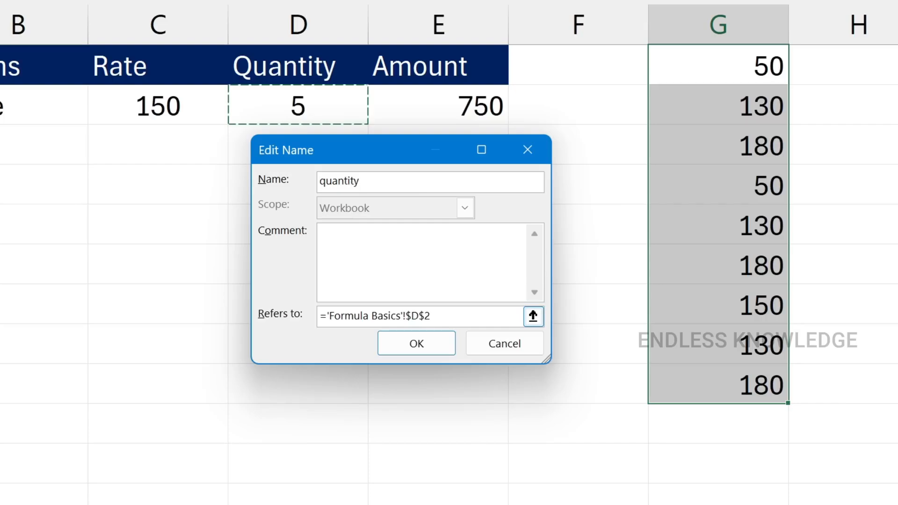
click(472, 341)
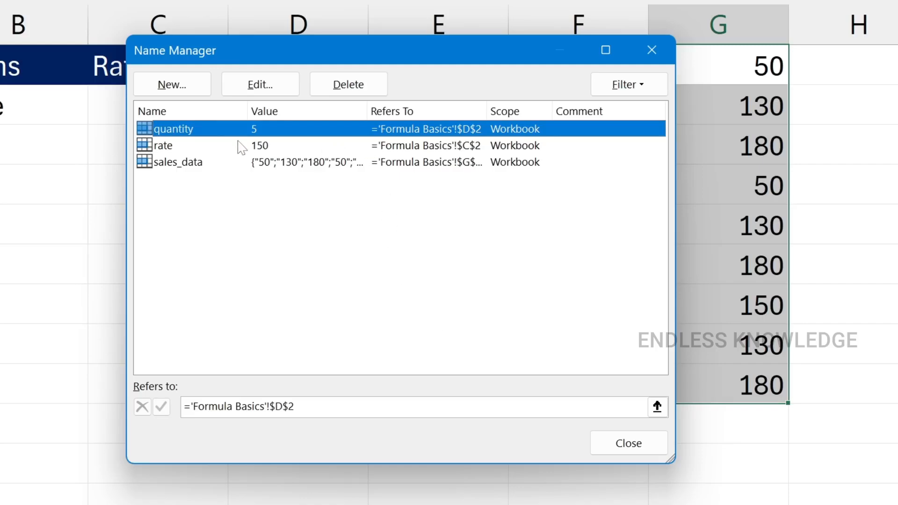
Delete the defined names quantity, rate and sales_data, and close the Name Manager
click(362, 91)
click(457, 299)
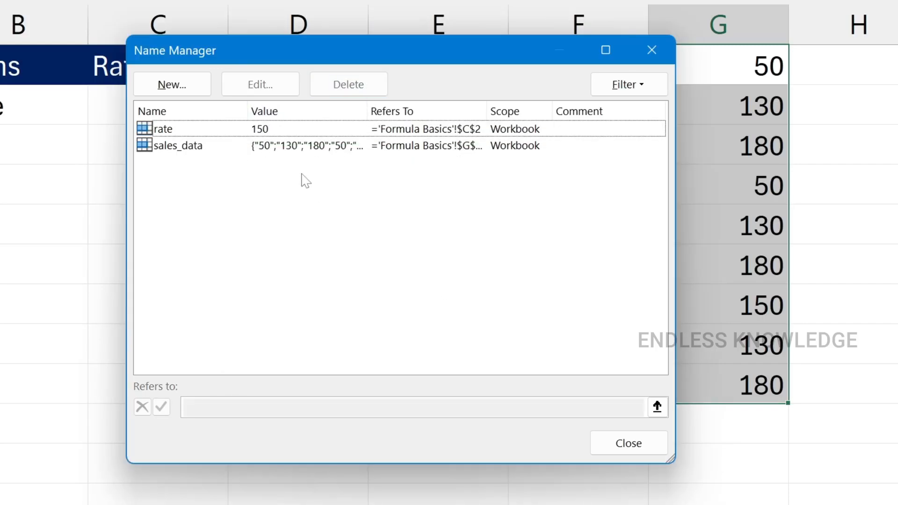
click(270, 132)
click(348, 84)
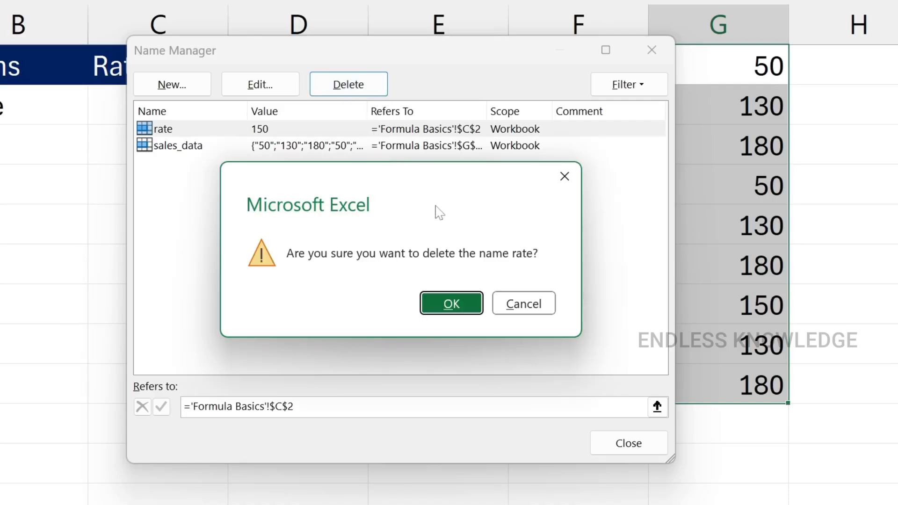
click(452, 304)
click(292, 134)
click(336, 94)
click(451, 303)
click(628, 442)
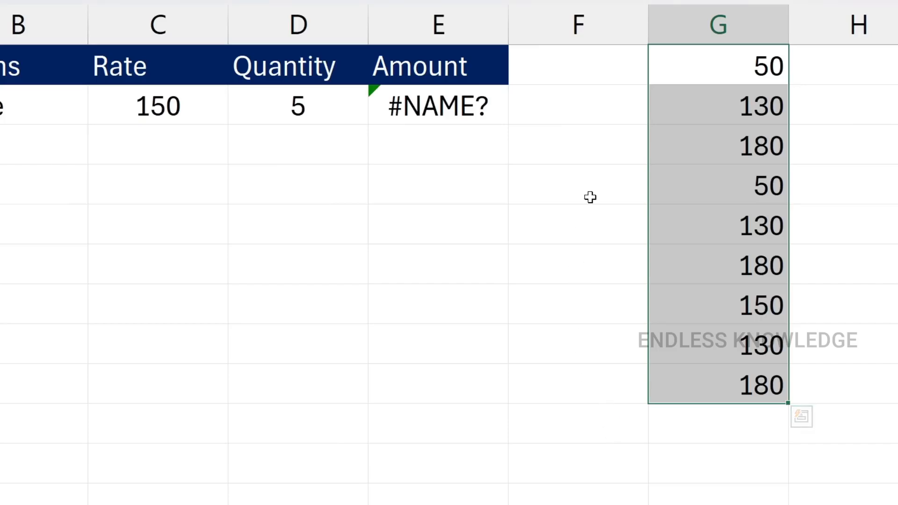
Clear the Amount formula from cell E2 and save the workbook
click(567, 140)
click(451, 105)
key(Delete)
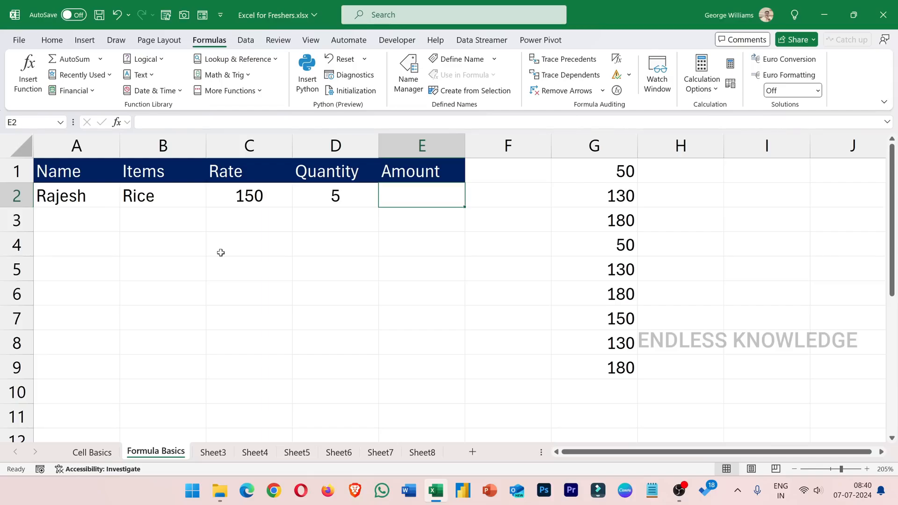
click(52, 40)
click(98, 15)
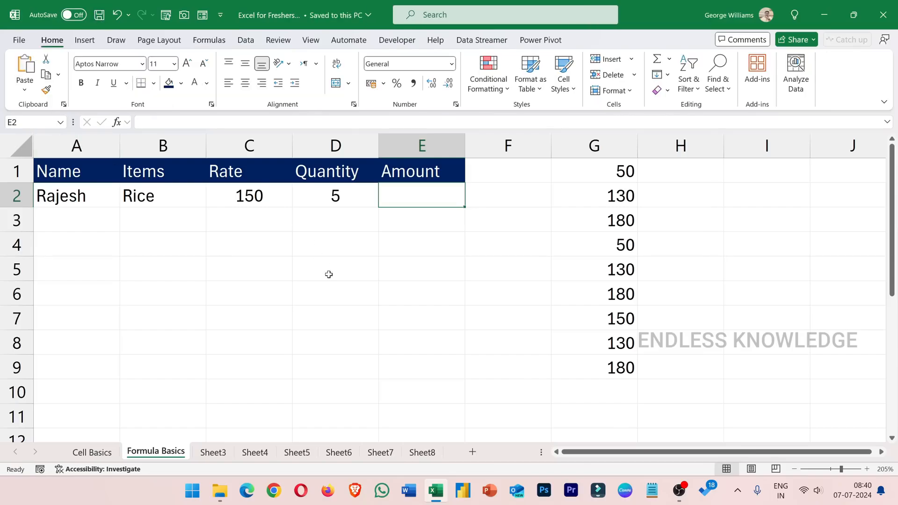